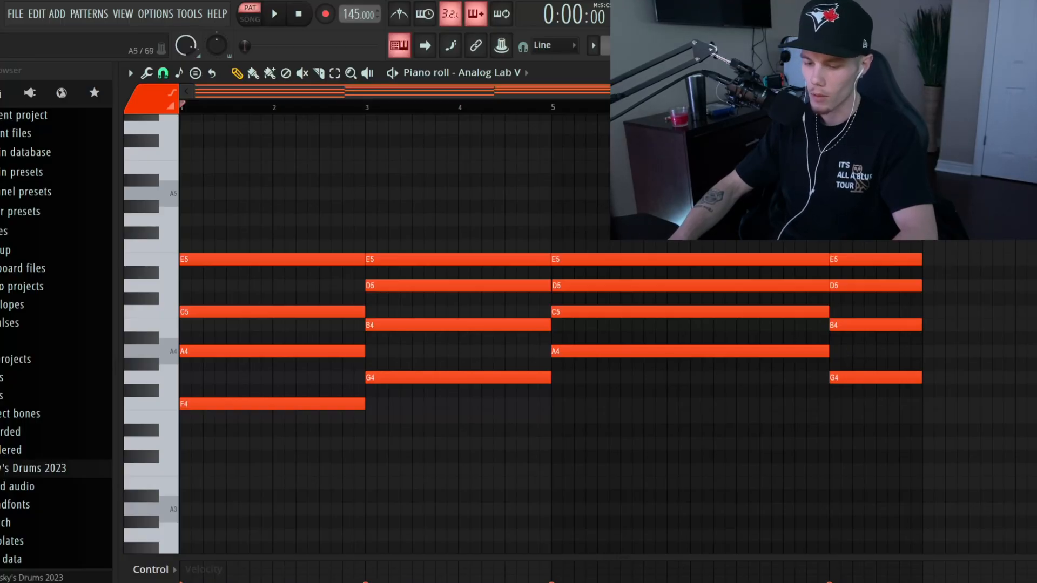
- Play back the chord progression and transpose all of its notes down two semitones
{"action": "key", "text": "space"}
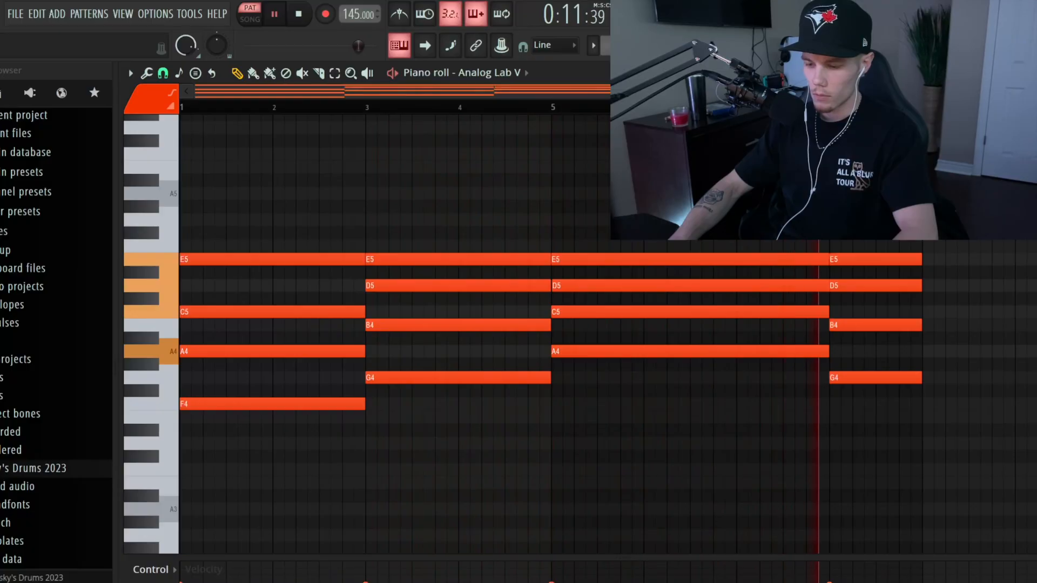
{"action": "key", "text": "space"}
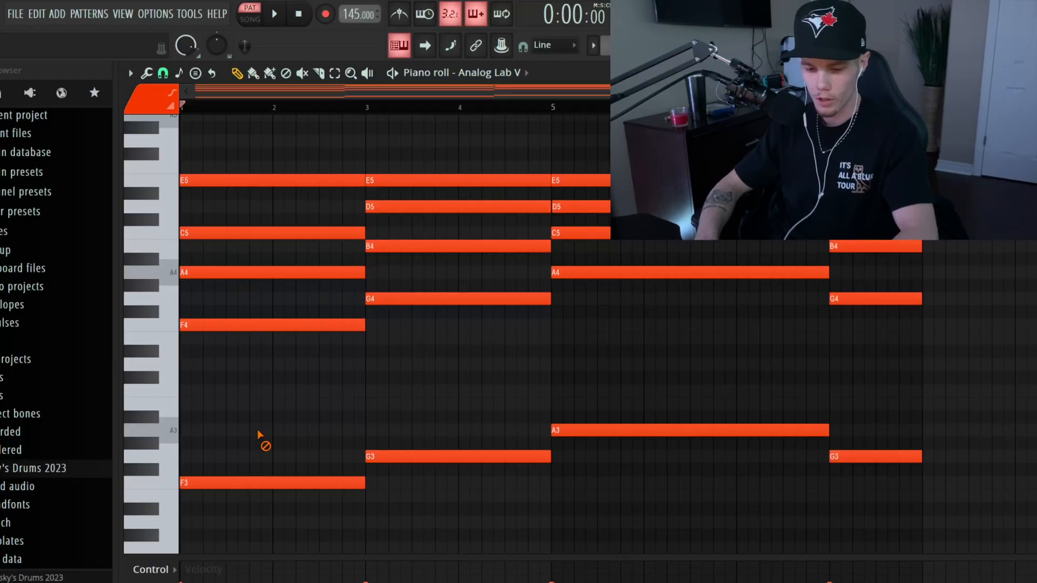
{"action": "key", "text": "Down"}
{"action": "key", "text": "Down"}
{"action": "key", "text": "Down"}
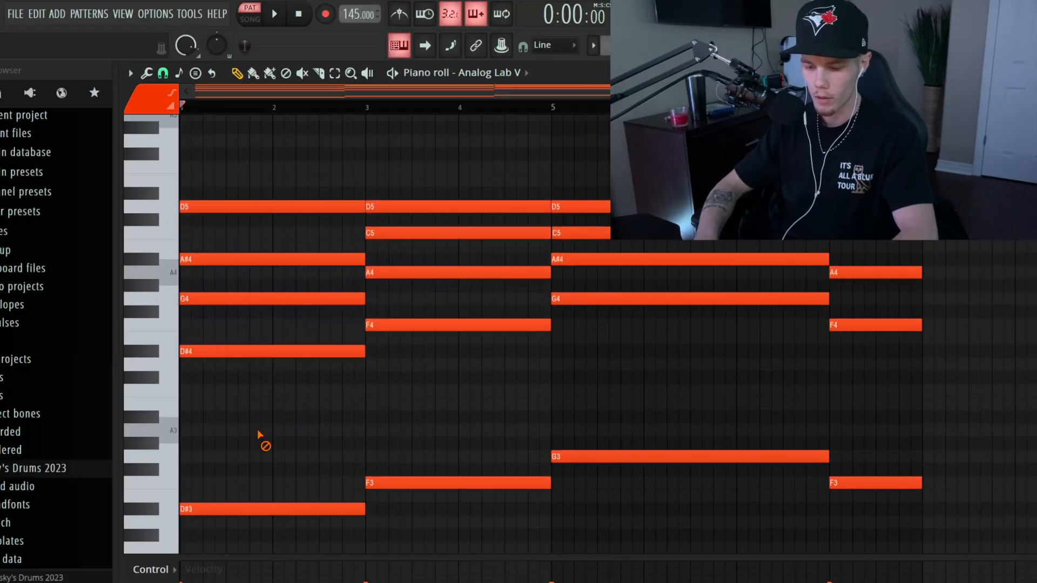
{"action": "key", "text": "Up"}
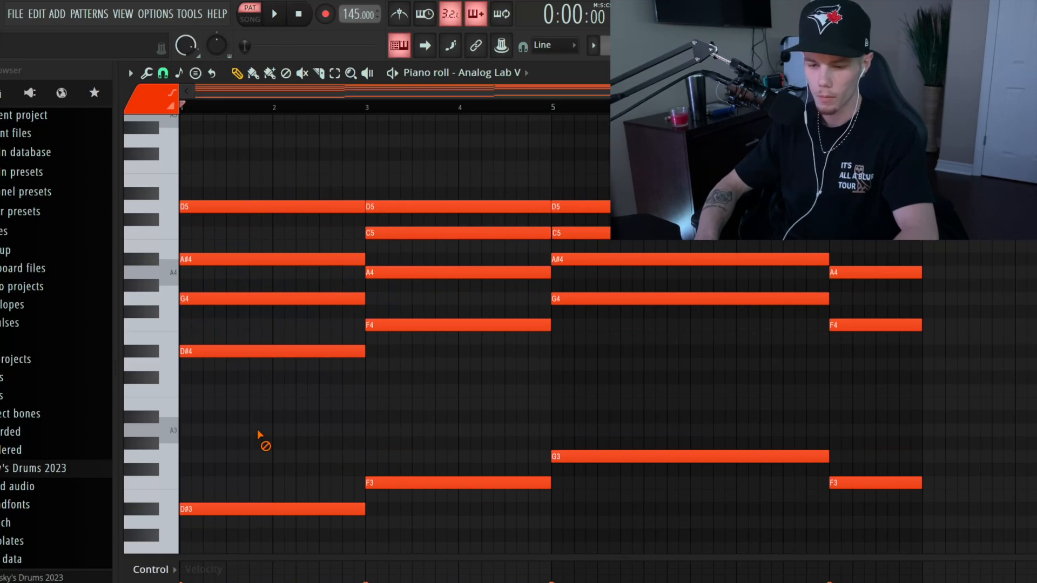
- Play the transposed chords and set the project tempo to 142 BPM
{"action": "key", "text": "space"}
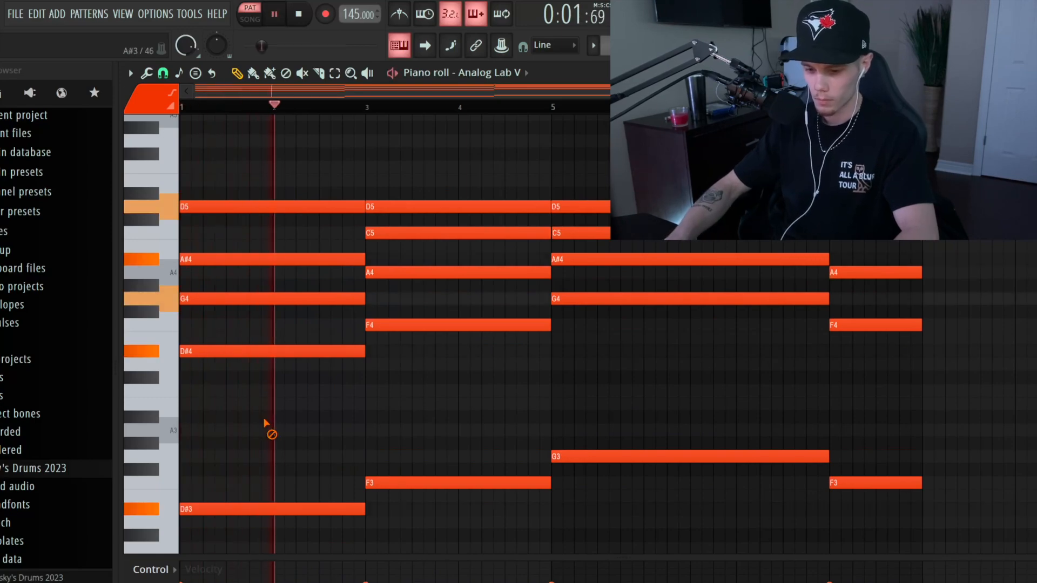
{"action": "scroll", "coordinate": [264, 423], "scroll_direction": "down", "scroll_amount": 1}
{"action": "scroll", "coordinate": [265, 423], "scroll_direction": "up", "scroll_amount": 1}
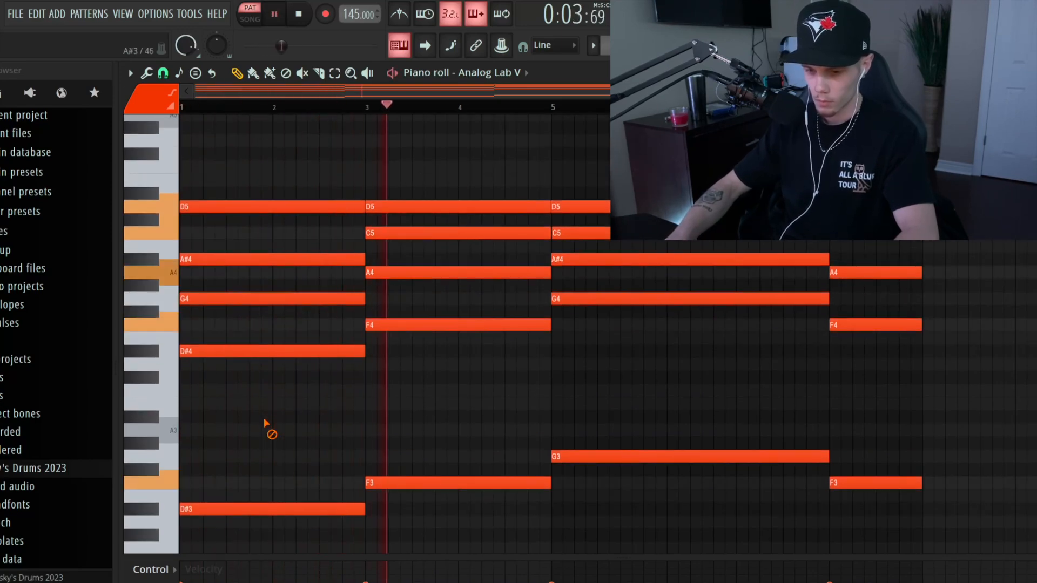
{"action": "scroll", "coordinate": [347, 9], "scroll_direction": "down", "scroll_amount": 3}
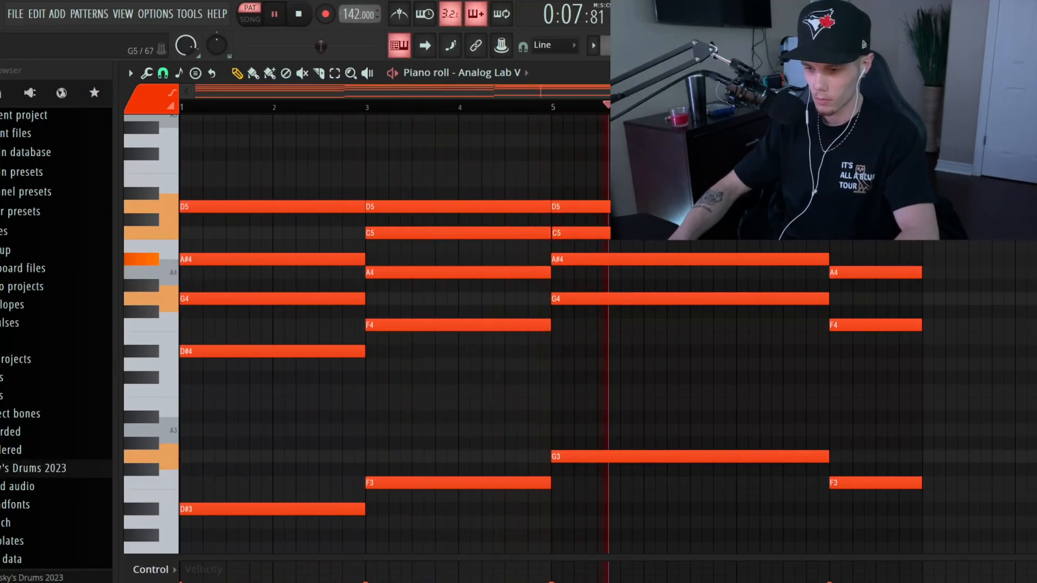
- Set the root note of the piano roll's scale highlighting to G
{"action": "left_click", "coordinate": [130, 73]}
{"action": "mouse_move", "coordinate": [154, 152]}
{"action": "mouse_move", "coordinate": [361, 378]}
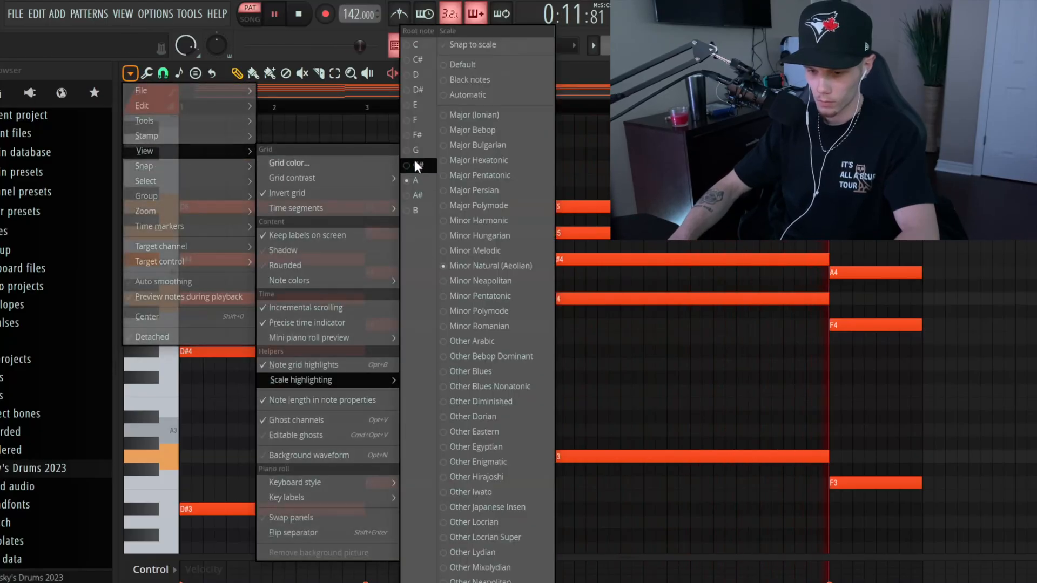
{"action": "left_click", "coordinate": [414, 160]}
{"action": "scroll", "coordinate": [400, 243], "scroll_direction": "up", "scroll_amount": 3}
{"action": "key", "text": "space"}
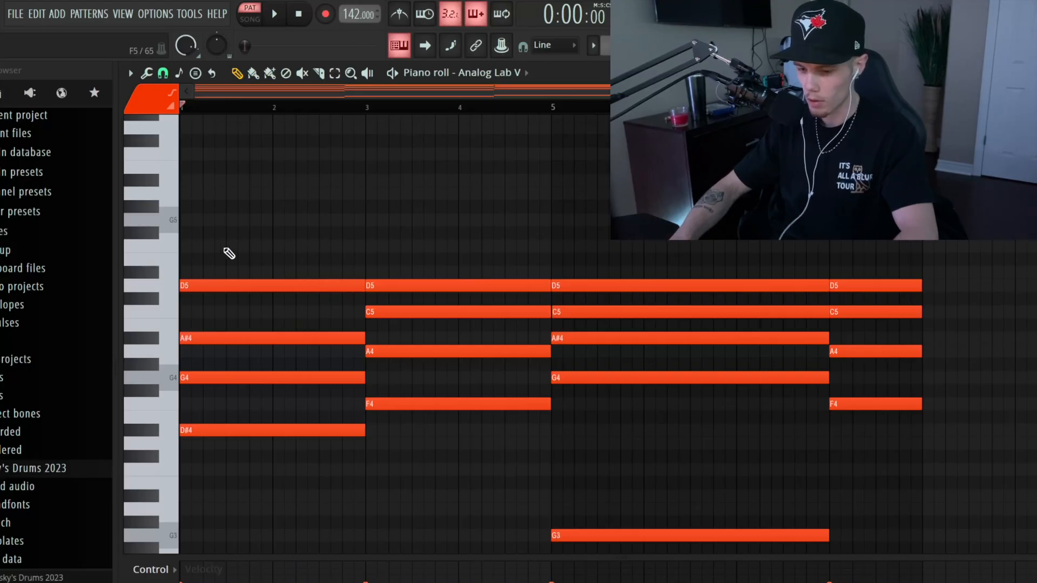
- Draw melody notes above the chords in bar 2: short D6 and C6, a half-bar A#5, and an A5
{"action": "scroll", "coordinate": [229, 254], "scroll_direction": "up", "scroll_amount": 3}
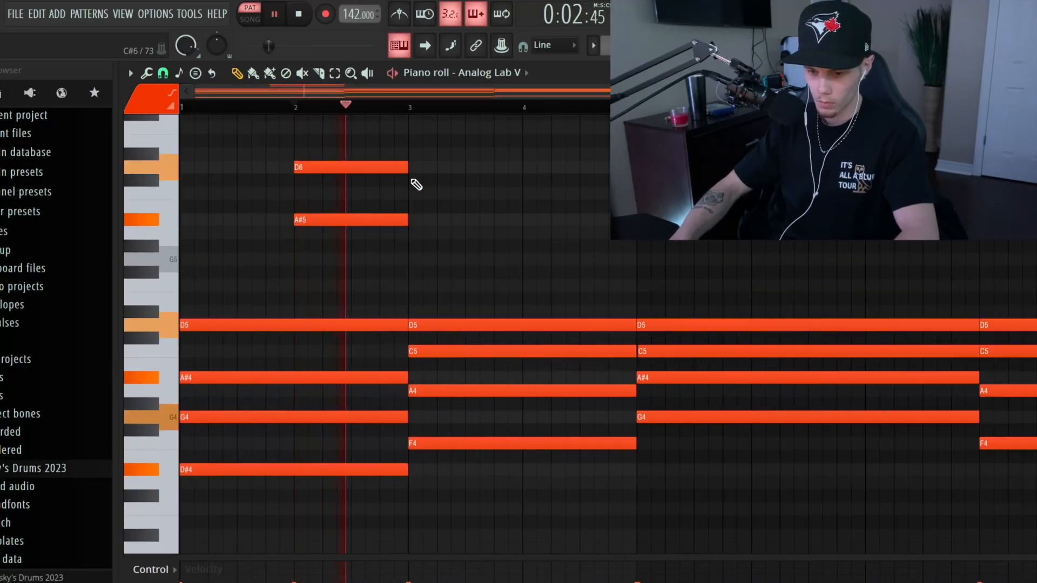
{"action": "key", "text": "space"}
{"action": "left_click_drag", "start_coordinate": [407, 168], "coordinate": [325, 172]}
{"action": "left_click", "coordinate": [323, 194]}
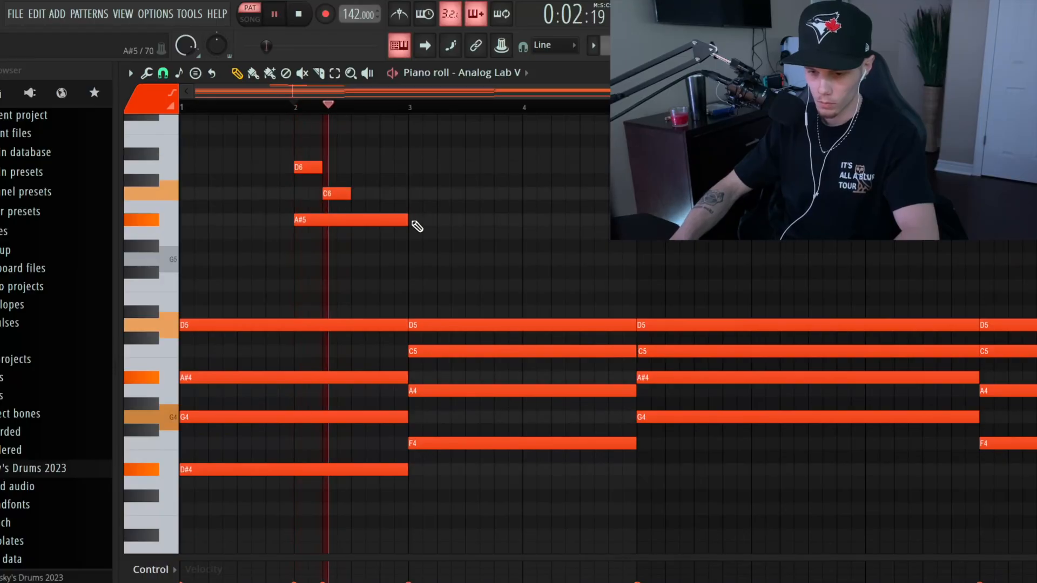
{"action": "left_click_drag", "start_coordinate": [407, 220], "coordinate": [347, 219]}
{"action": "left_click", "coordinate": [358, 233]}
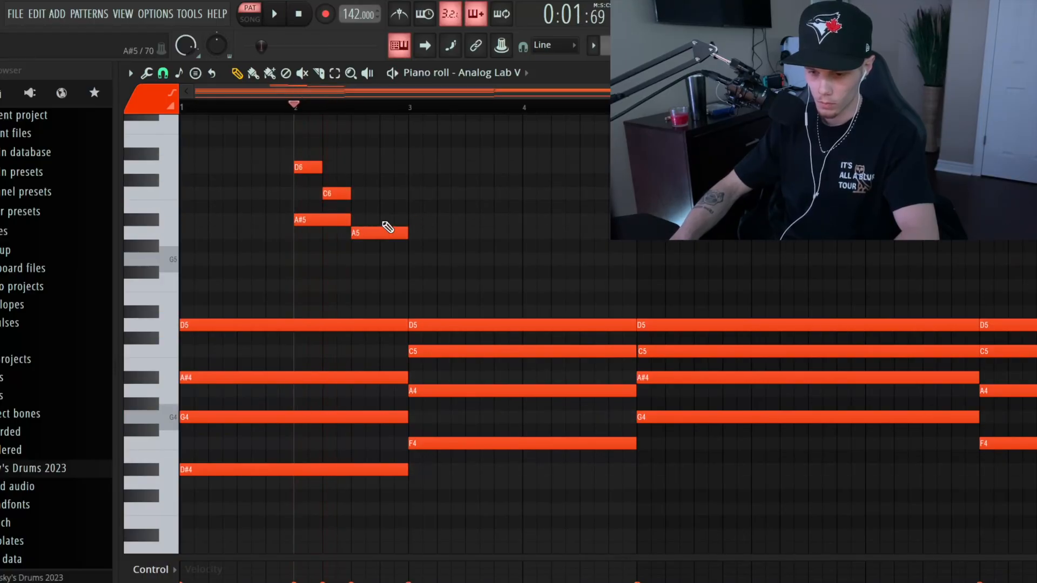
- Extend the melody with A#5 at the end of bar 2, A5 at bar 3, and A5 and A#5 closing bar 4
{"action": "left_click", "coordinate": [384, 219]}
{"action": "key", "text": "space"}
{"action": "mouse_move", "coordinate": [405, 232]}
{"action": "left_mouse_down"}
{"action": "mouse_move", "coordinate": [380, 231]}
{"action": "mouse_move", "coordinate": [412, 221]}
{"action": "left_mouse_up"}
{"action": "key", "text": "space"}
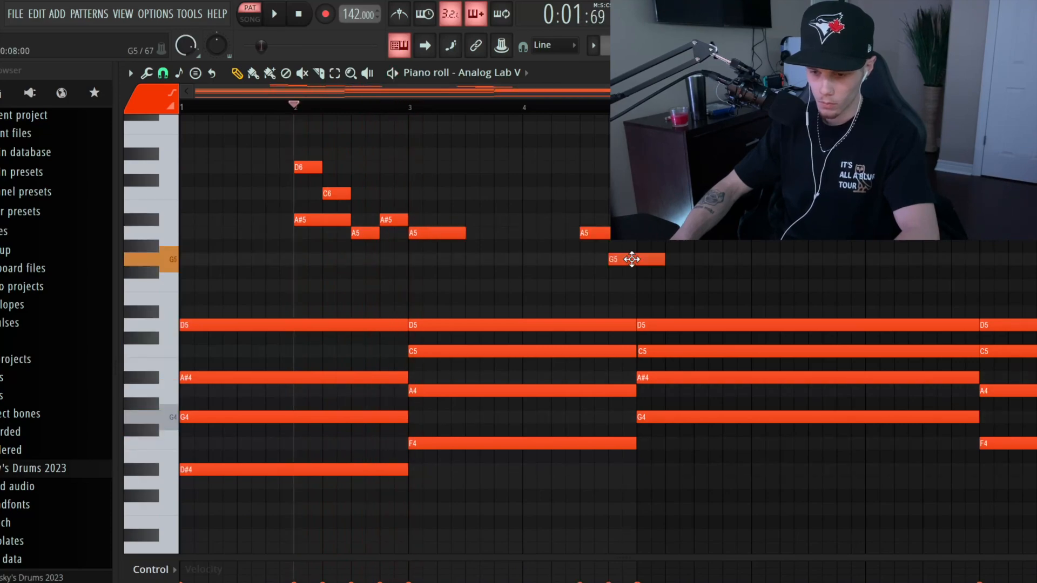
{"action": "left_click_drag", "start_coordinate": [633, 259], "coordinate": [632, 230]}
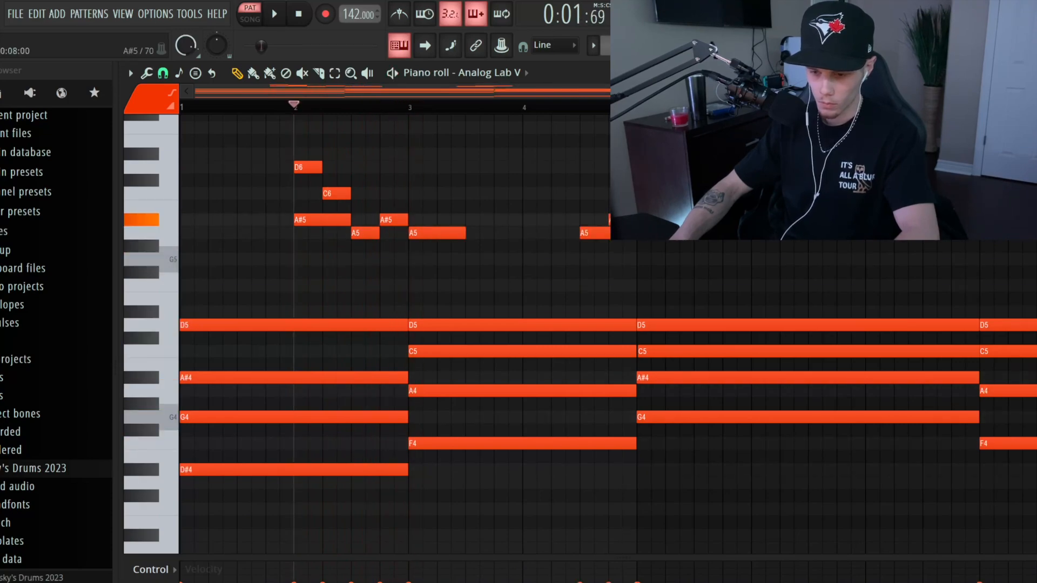
{"action": "key", "text": "space"}
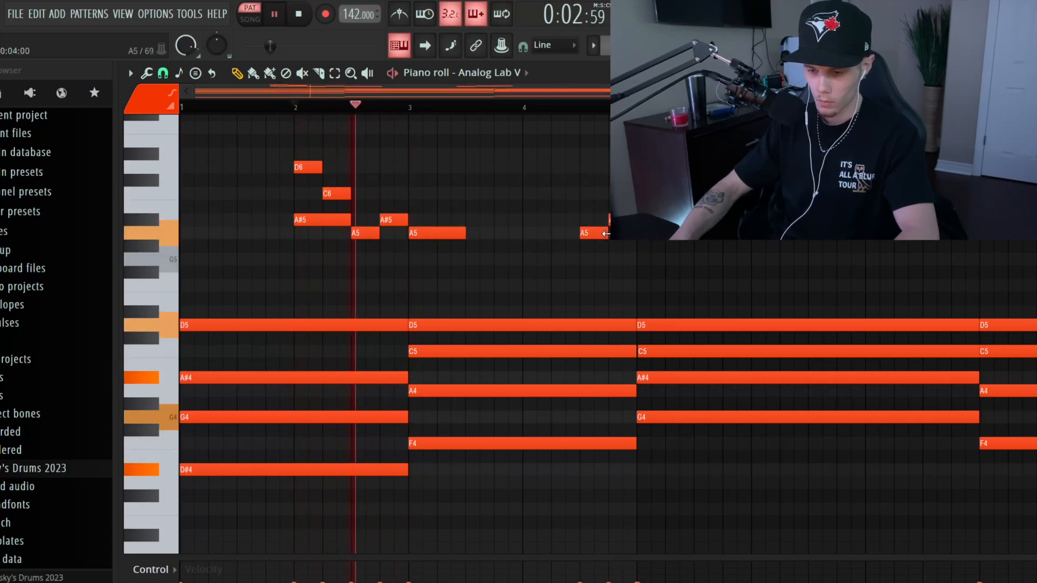
- Add a short A5 at the start of bar 5, followed by higher G6 and A6 notes
{"action": "scroll", "coordinate": [520, 273], "scroll_direction": "down", "scroll_amount": 2}
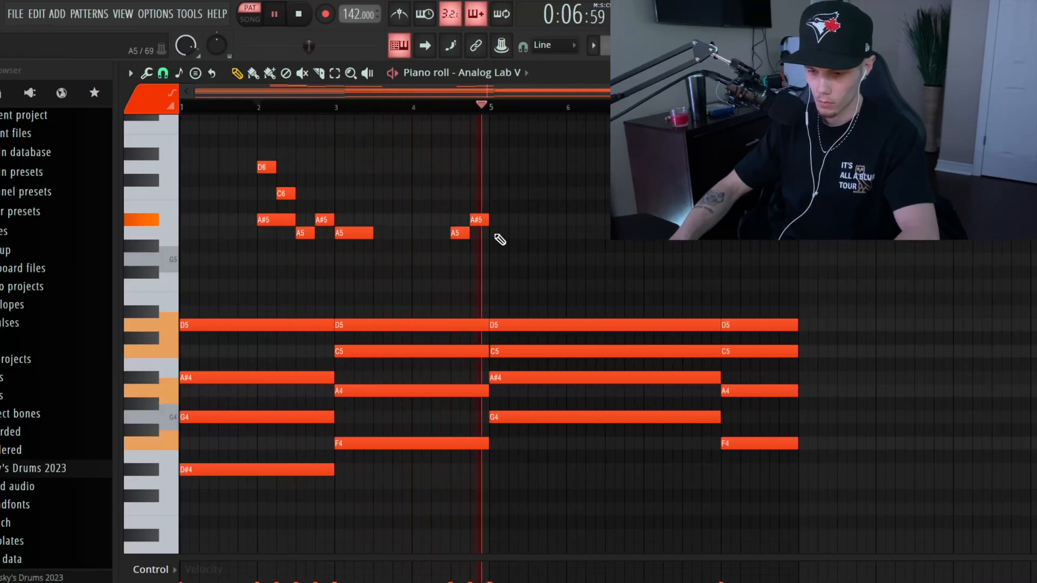
{"action": "scroll", "coordinate": [502, 237], "scroll_direction": "up", "scroll_amount": 3}
{"action": "left_click", "coordinate": [506, 238], "text": "ctrl"}
{"action": "scroll", "coordinate": [506, 240], "scroll_direction": "down", "scroll_amount": 4}
{"action": "scroll", "coordinate": [366, 108], "scroll_direction": "up", "scroll_amount": 1}
{"action": "left_click", "coordinate": [364, 107]}
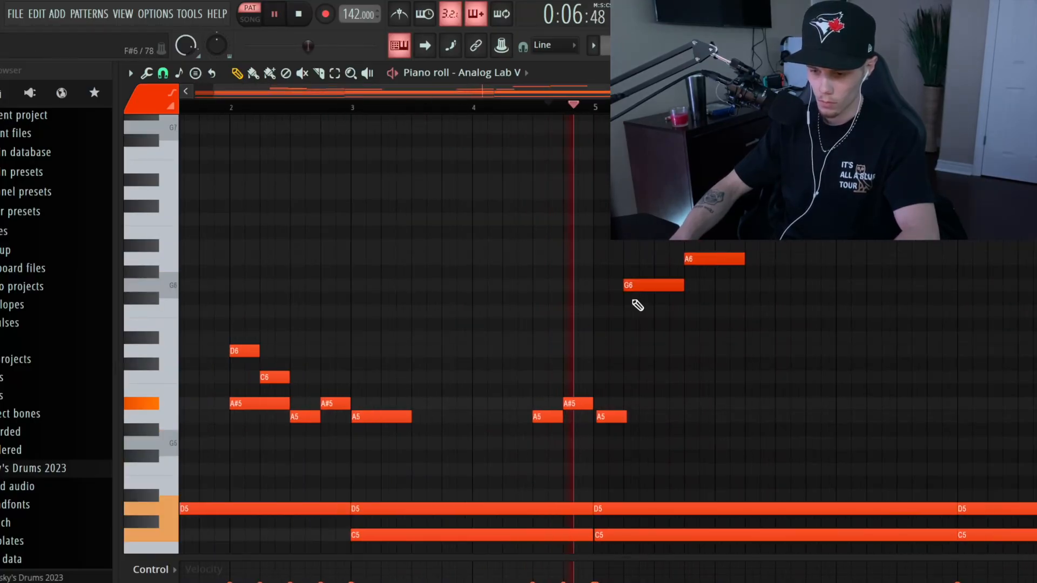
- Add A5 and G6 in bar 7, D7 and C7 around its start, and another G6 in bar 8
{"action": "scroll", "coordinate": [634, 299], "scroll_direction": "down", "scroll_amount": 1}
{"action": "scroll", "coordinate": [692, 287], "scroll_direction": "down", "scroll_amount": 1}
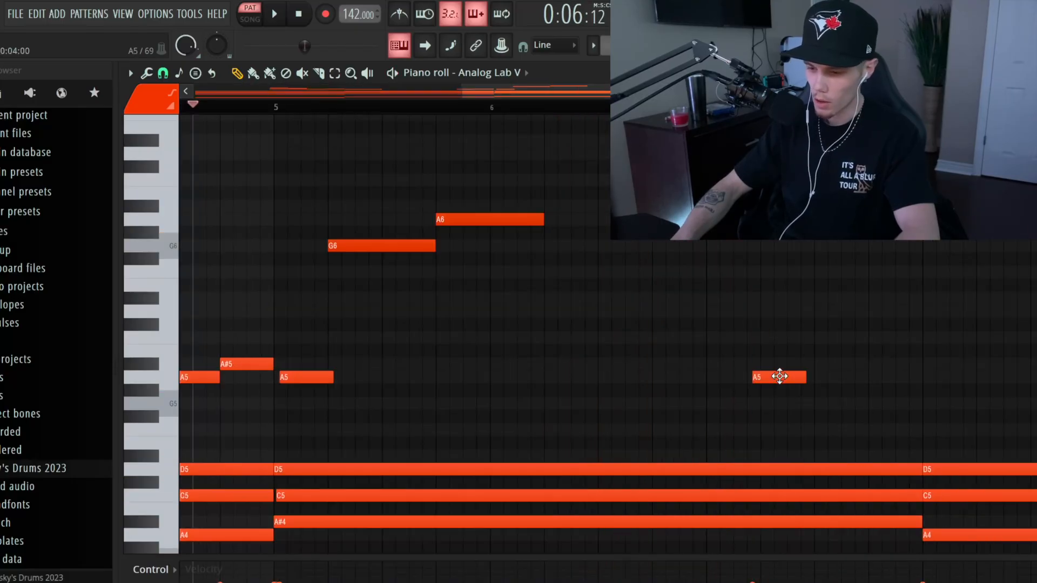
{"action": "left_click_drag", "start_coordinate": [780, 377], "coordinate": [787, 377]}
{"action": "scroll", "coordinate": [385, 241], "scroll_direction": "down", "scroll_amount": 2}
{"action": "left_click_drag", "start_coordinate": [377, 244], "coordinate": [692, 246]}
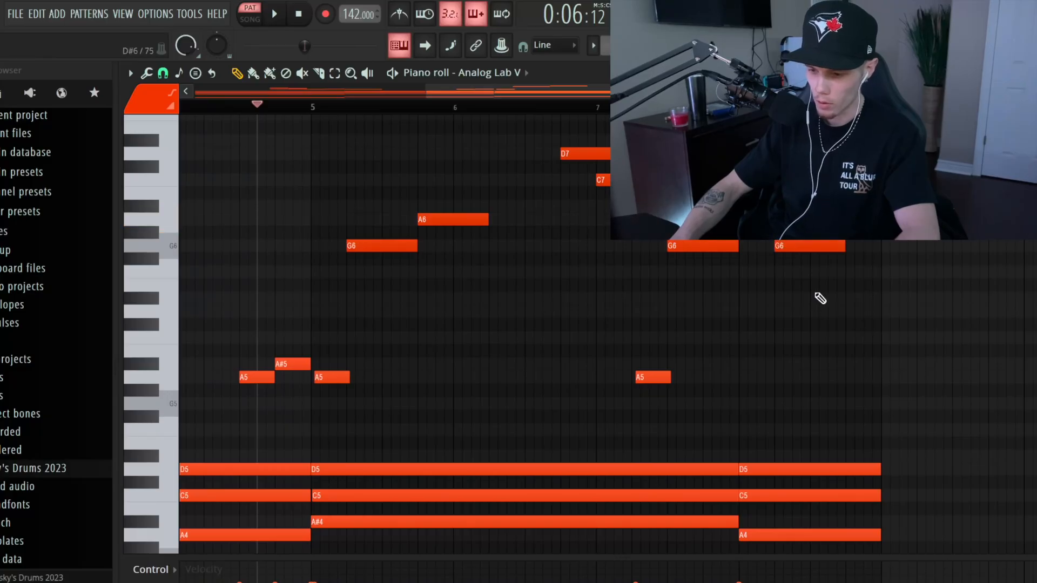
- Finish the melody at the end of bar 8 with a D6 and an A5 shortened to the pattern's end
{"action": "left_click", "coordinate": [847, 299]}
{"action": "left_click_drag", "start_coordinate": [811, 274], "coordinate": [818, 316]}
{"action": "left_click_drag", "start_coordinate": [886, 297], "coordinate": [892, 379]}
{"action": "key", "text": "space"}
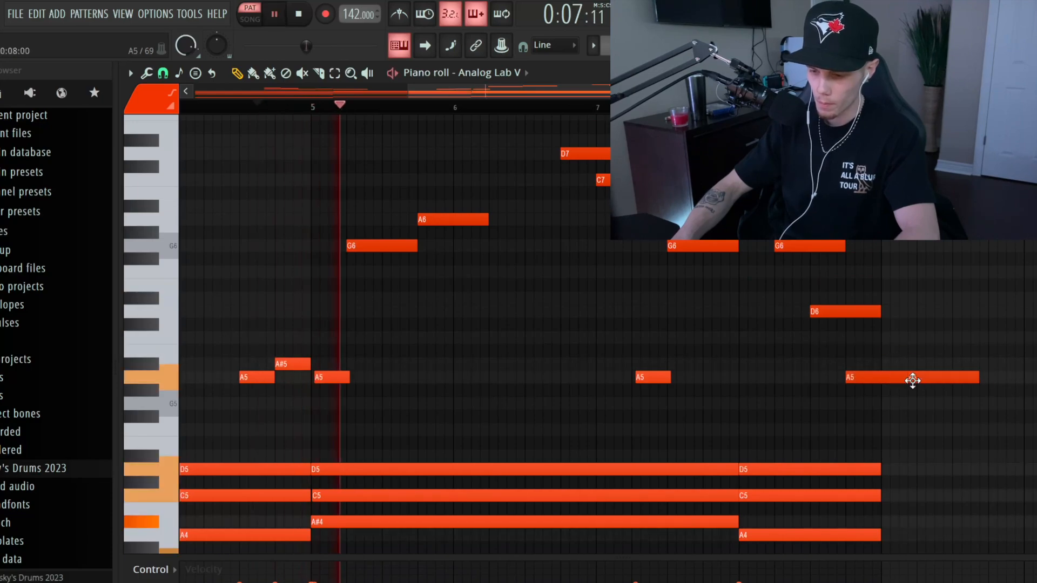
{"action": "left_click_drag", "start_coordinate": [916, 377], "coordinate": [877, 373]}
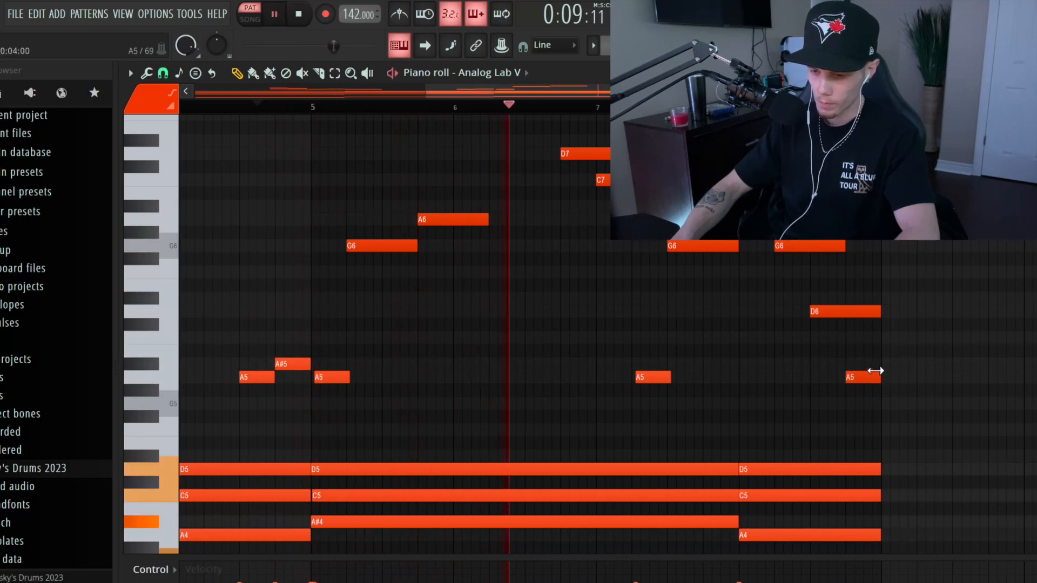
- Play the melody through to its end and randomize the note velocities
{"action": "scroll", "coordinate": [643, 315], "scroll_direction": "down", "scroll_amount": 3}
{"action": "scroll", "coordinate": [639, 315], "scroll_direction": "down", "scroll_amount": 1}
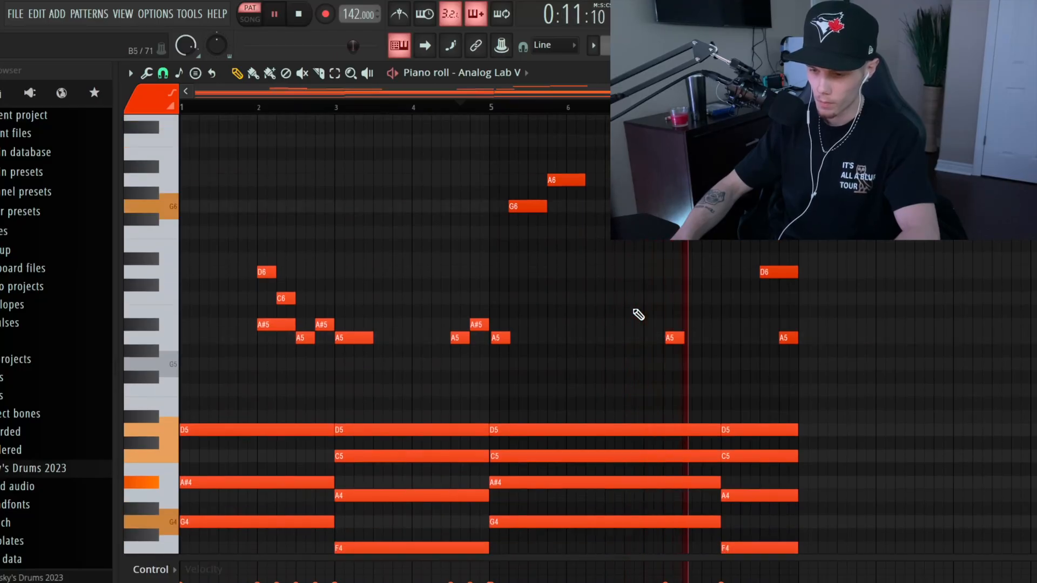
{"action": "scroll", "coordinate": [639, 315], "scroll_direction": "down", "scroll_amount": 1}
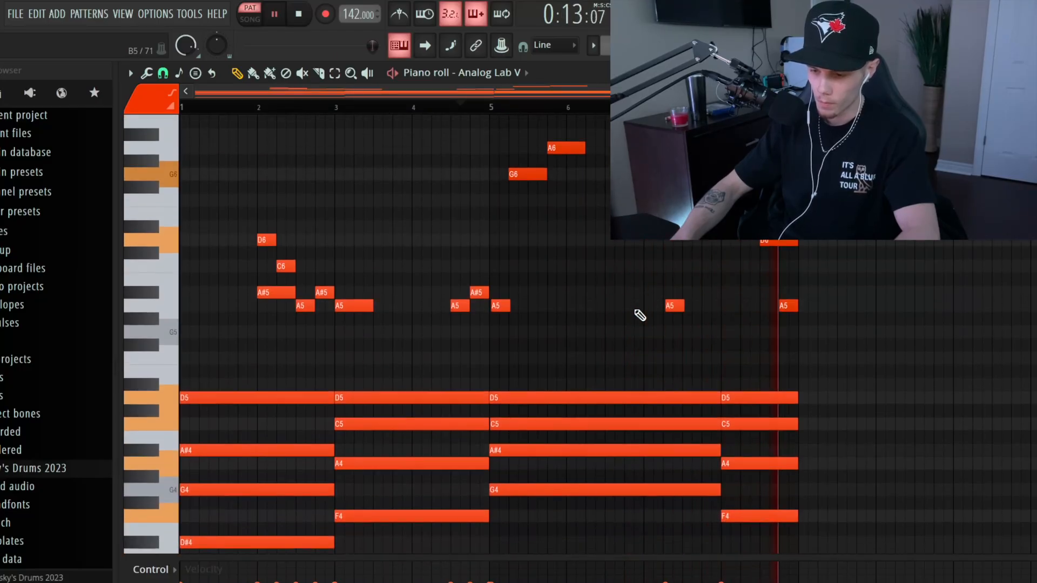
{"action": "key", "text": "alt+r"}
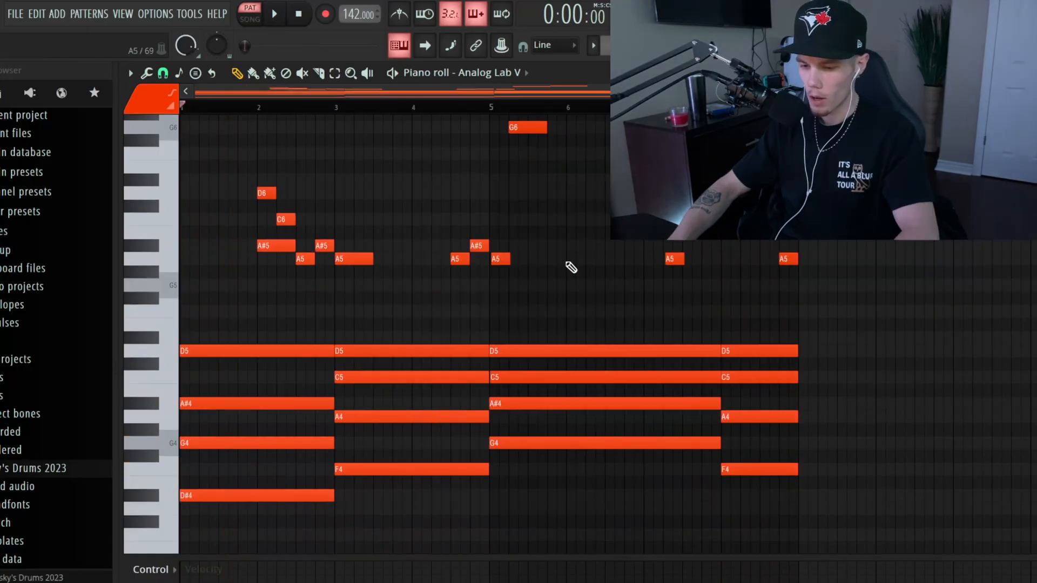
- Play back the full melody together with the chords
{"action": "scroll", "coordinate": [449, 264], "scroll_direction": "up", "scroll_amount": 1}
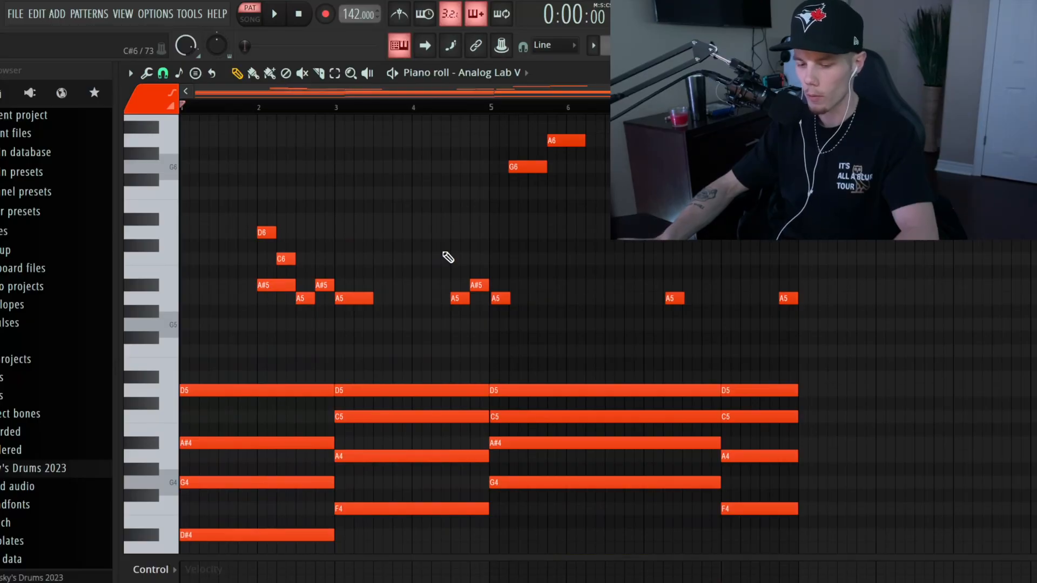
{"action": "key", "text": "space"}
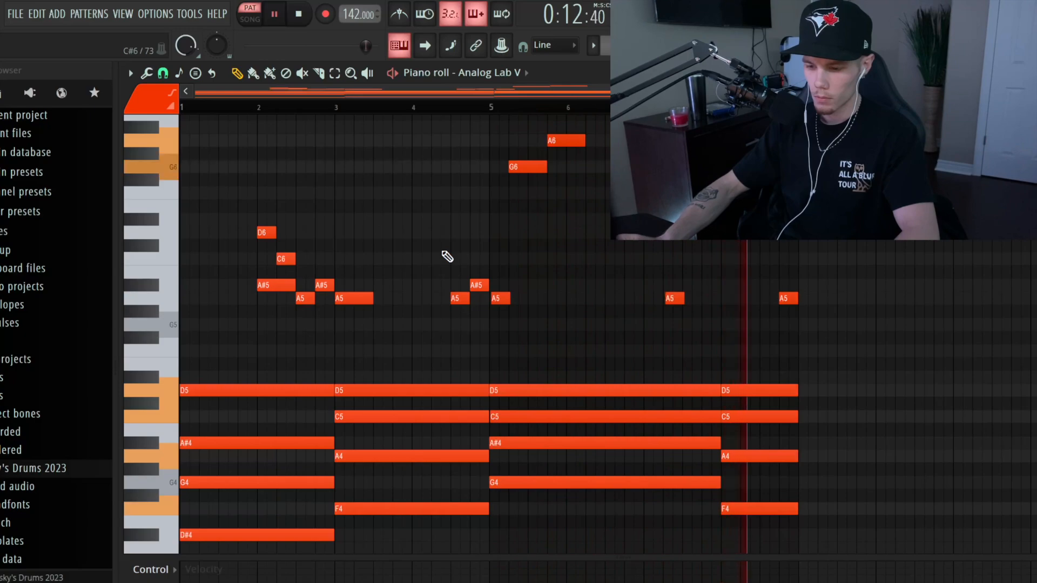
{"action": "key", "text": "space"}
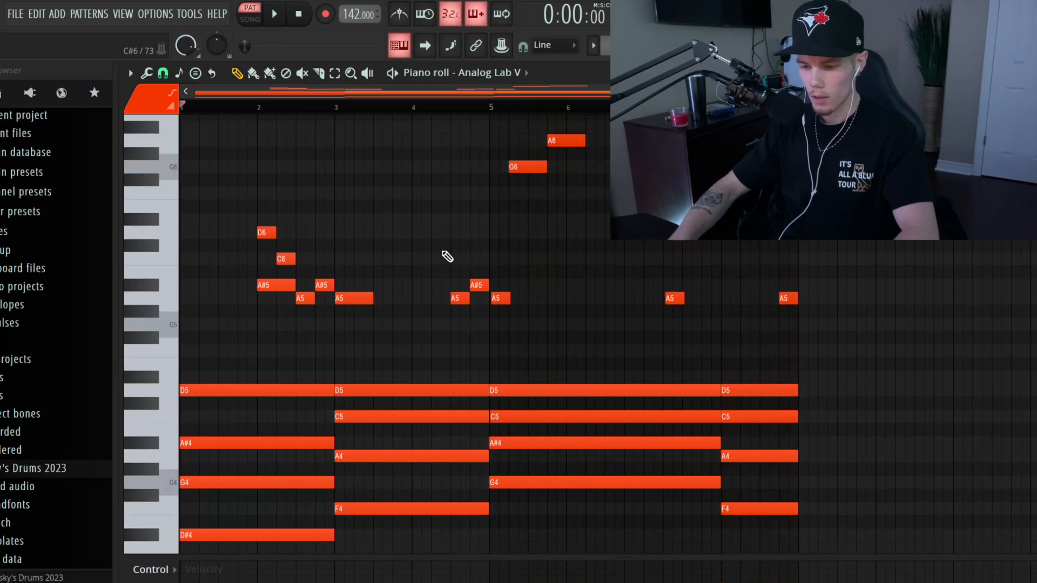
- Load the Portal effect into slot 1 of mixer track Insert 1
{"action": "key", "text": "F6"}
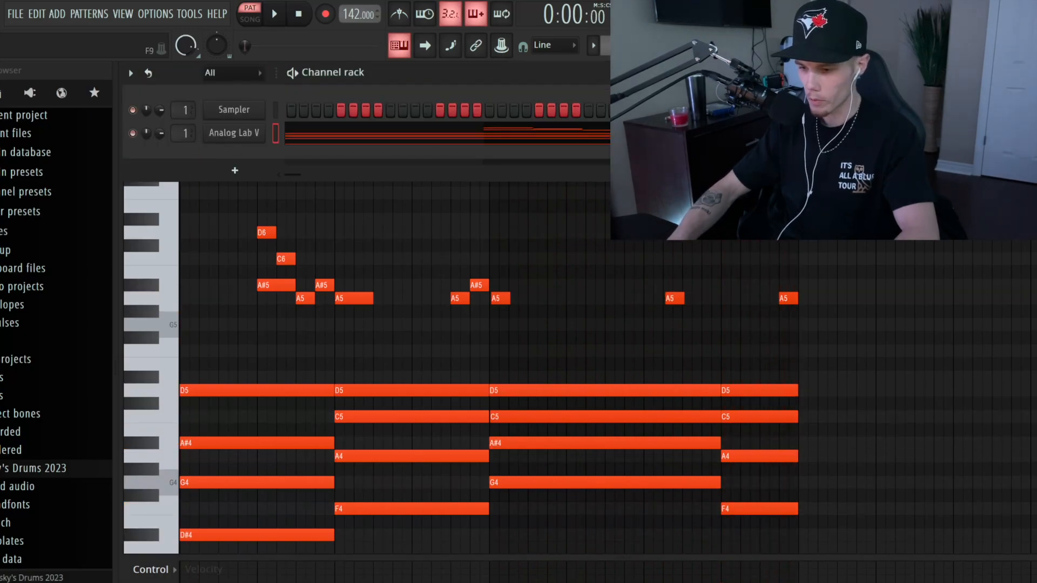
{"action": "key", "text": "F9"}
{"action": "left_click_drag", "start_coordinate": [520, 181], "coordinate": [512, 86]}
{"action": "left_click", "coordinate": [935, 140]}
{"action": "left_click", "coordinate": [621, 28]}
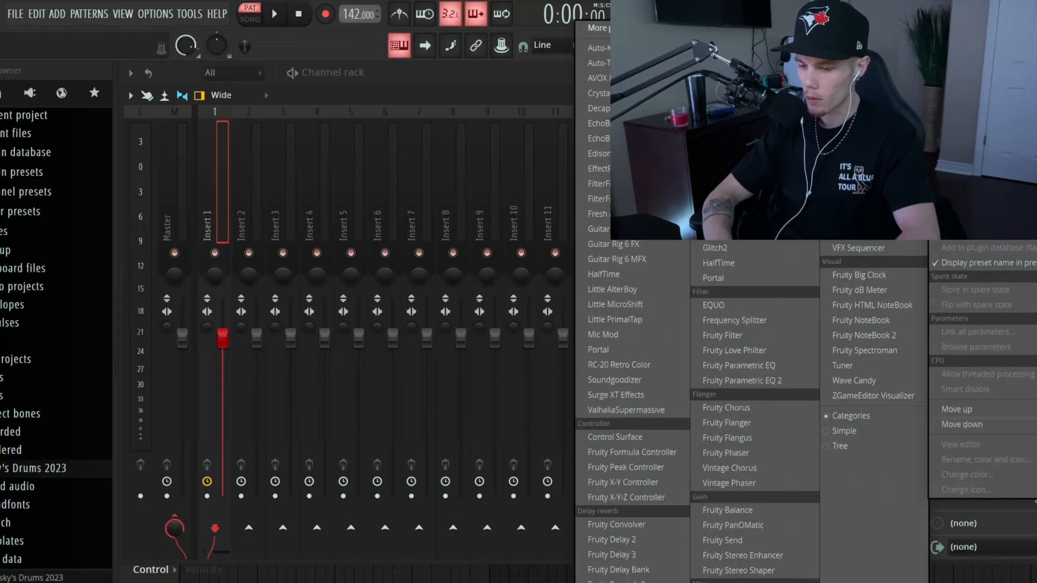
{"action": "left_click", "coordinate": [714, 277]}
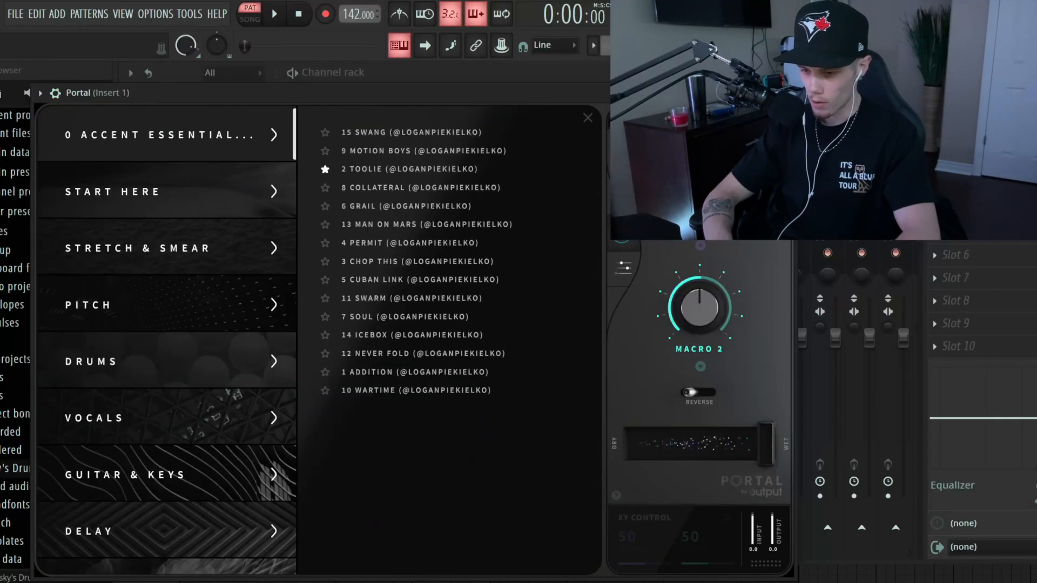
- Load Portal's Surfing the Web preset from the Waves Crate bank and audition it on the melody
{"action": "scroll", "coordinate": [220, 349], "scroll_direction": "down", "scroll_amount": 5}
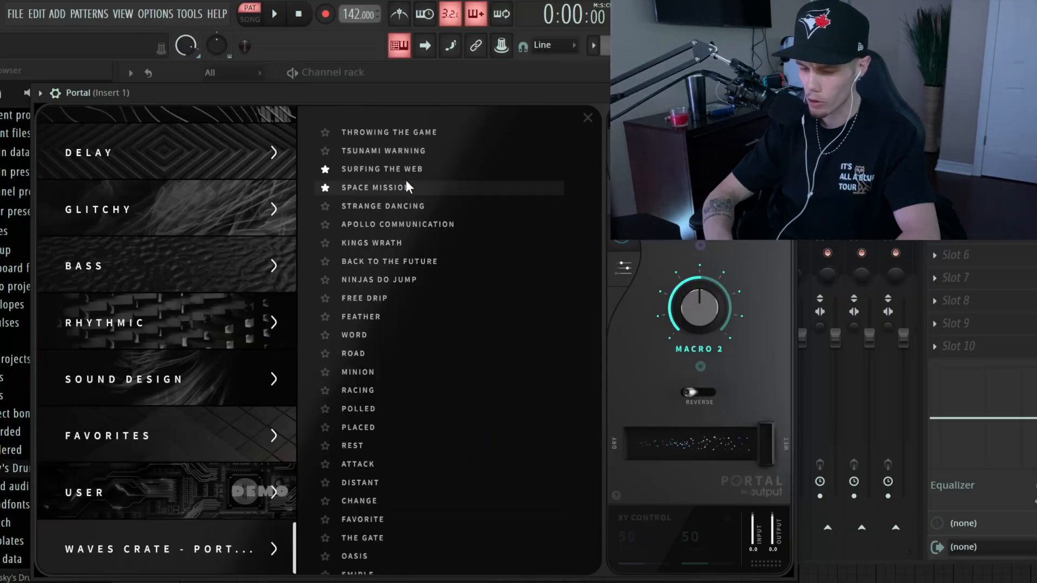
{"action": "left_click", "coordinate": [422, 169]}
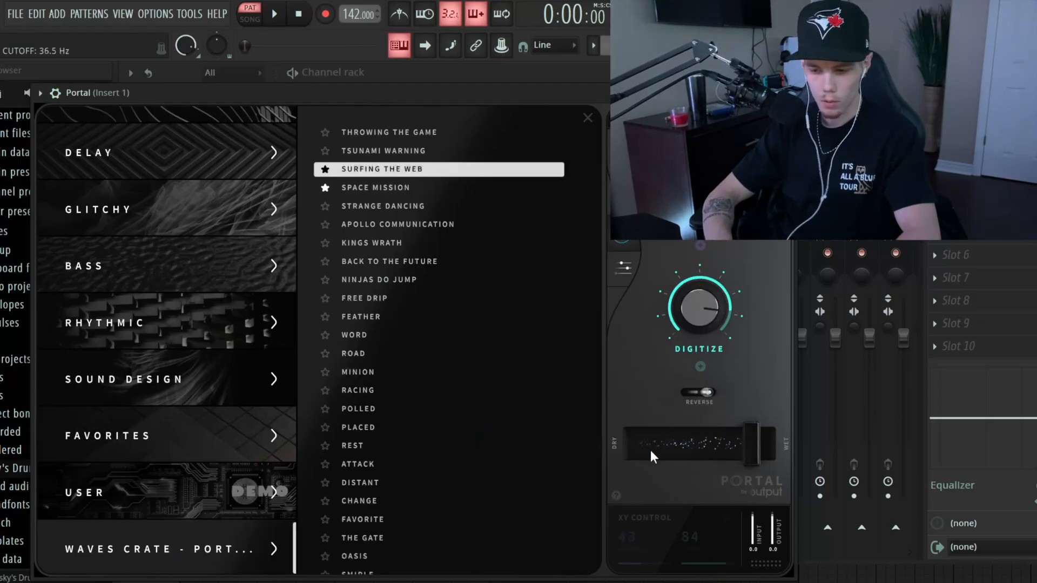
{"action": "key", "text": "space"}
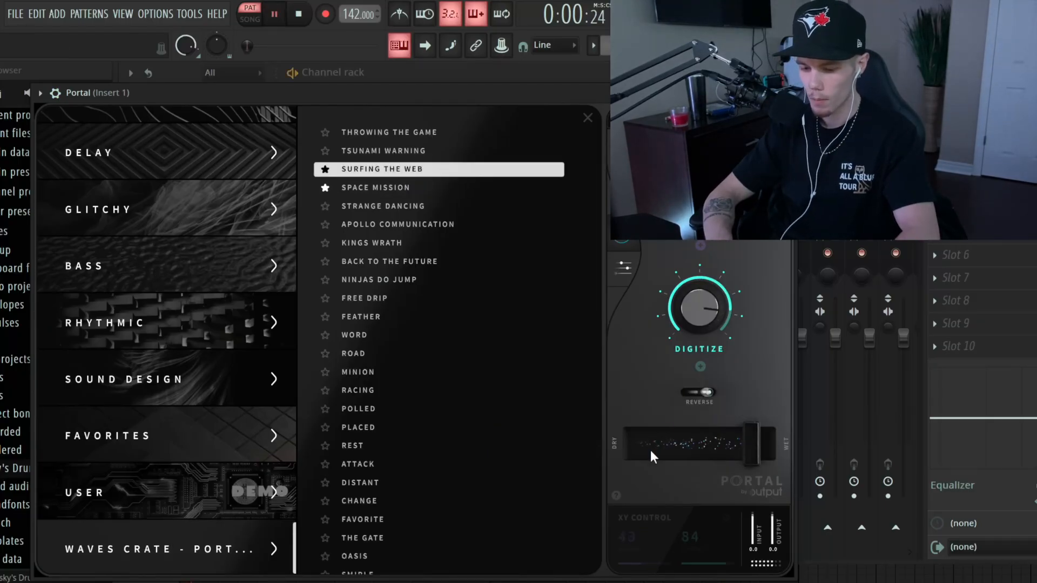
{"action": "scroll", "coordinate": [412, 239], "scroll_direction": "down", "scroll_amount": 3}
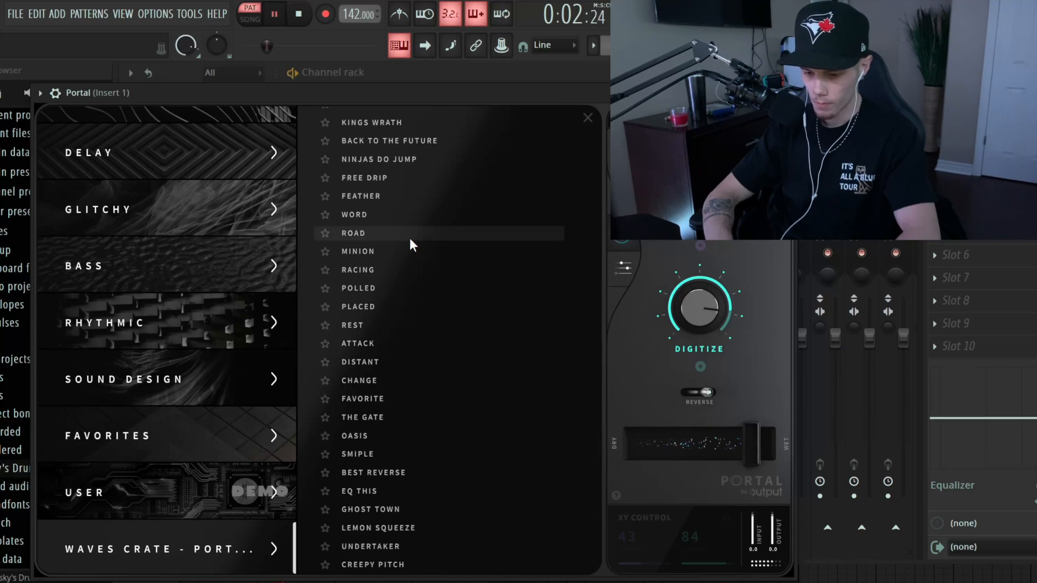
{"action": "scroll", "coordinate": [412, 243], "scroll_direction": "up", "scroll_amount": 3}
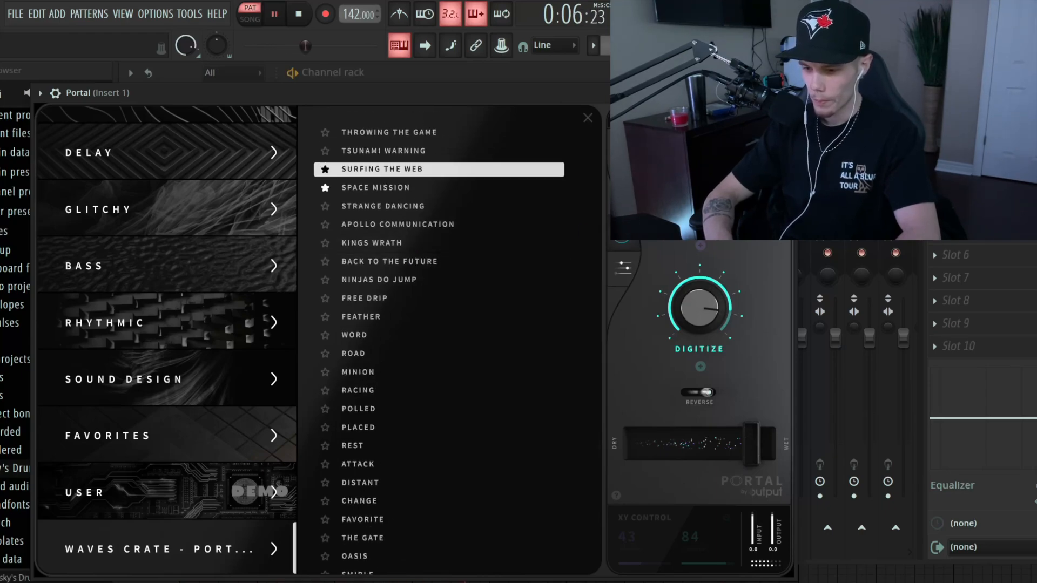
- Set Portal's dry/wet mix to 50 percent and audition the processed melody
{"action": "key", "text": "space"}
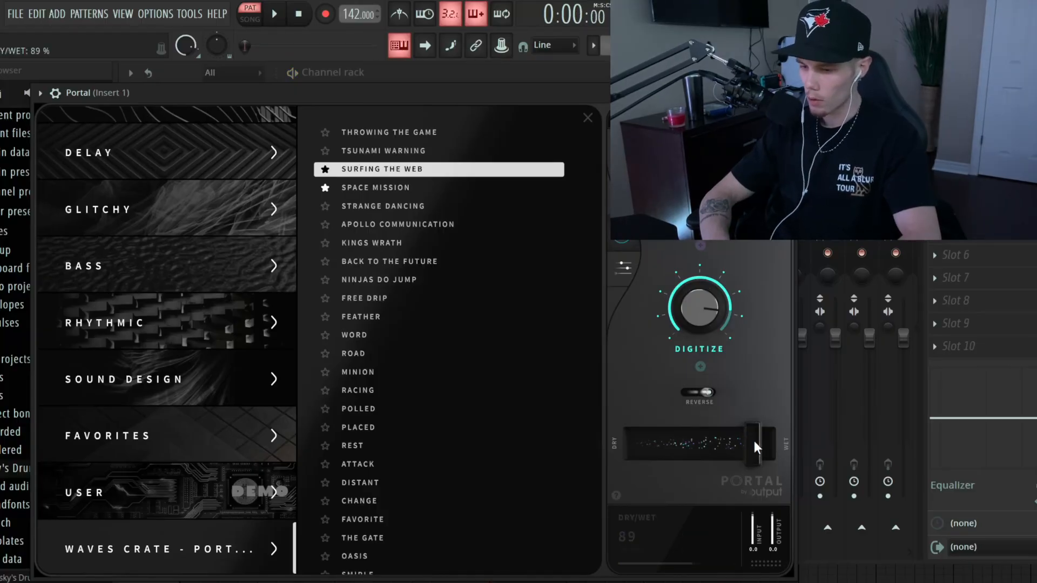
{"action": "left_click_drag", "start_coordinate": [754, 440], "coordinate": [705, 425]}
{"action": "key", "text": "space"}
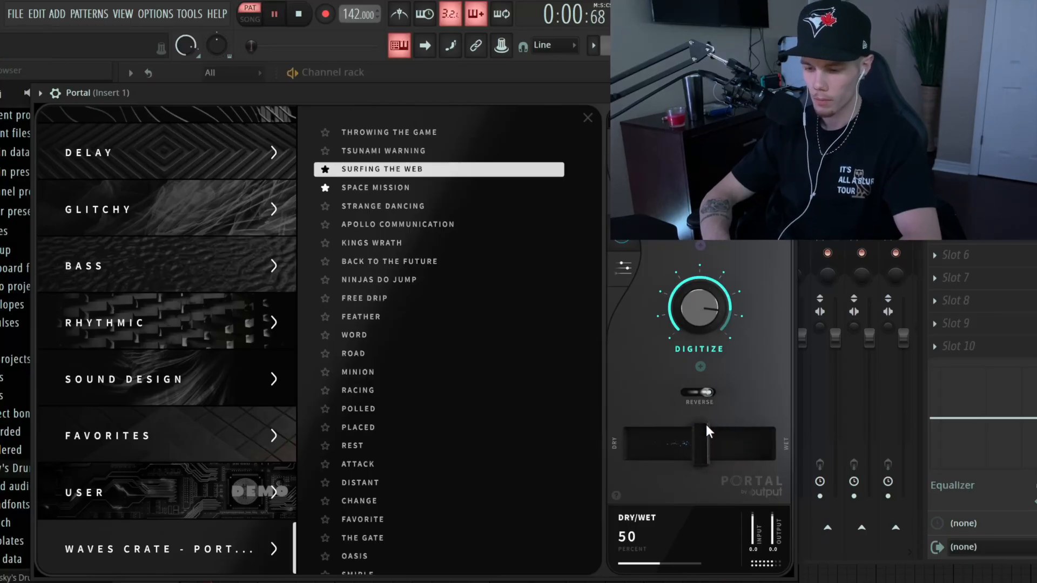
{"action": "key", "text": "Escape"}
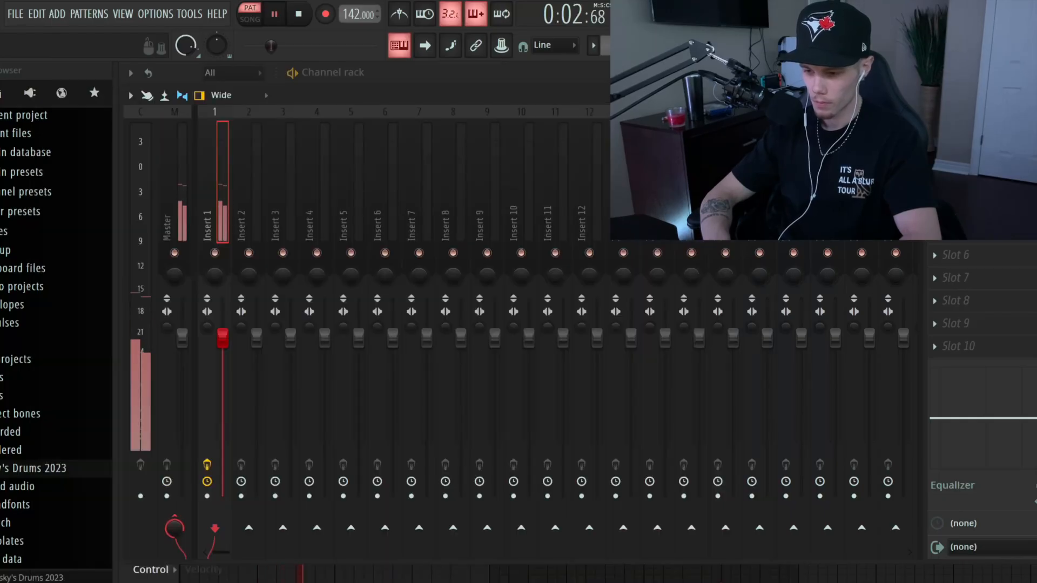
{"action": "left_click", "coordinate": [966, 141]}
{"action": "key", "text": "Escape"}
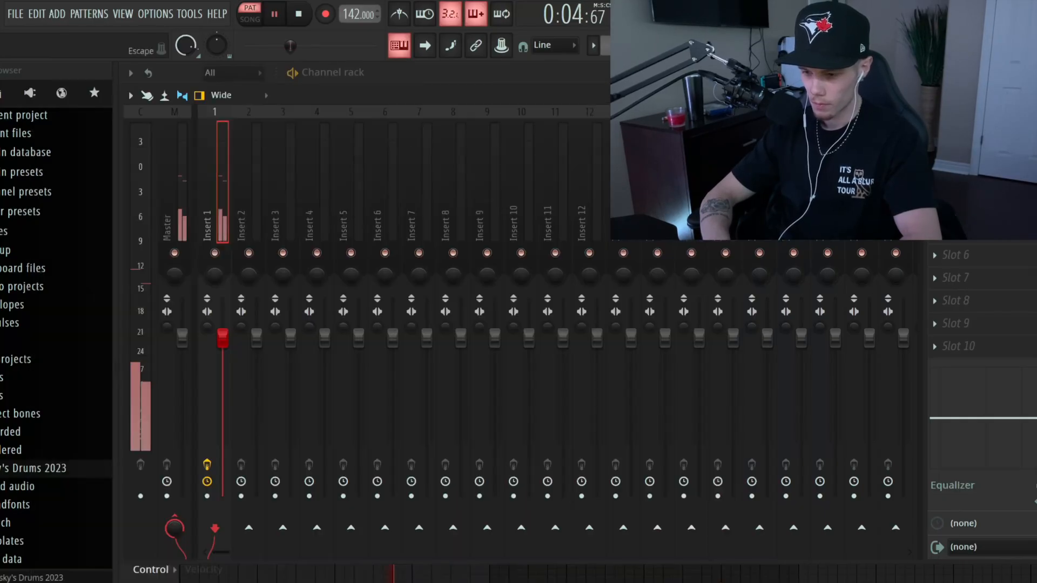
{"action": "key", "text": "space"}
- Add the HalfTime effect in the next slot of Insert 1 with a 1/2 loop and audition it
{"action": "left_click", "coordinate": [935, 163]}
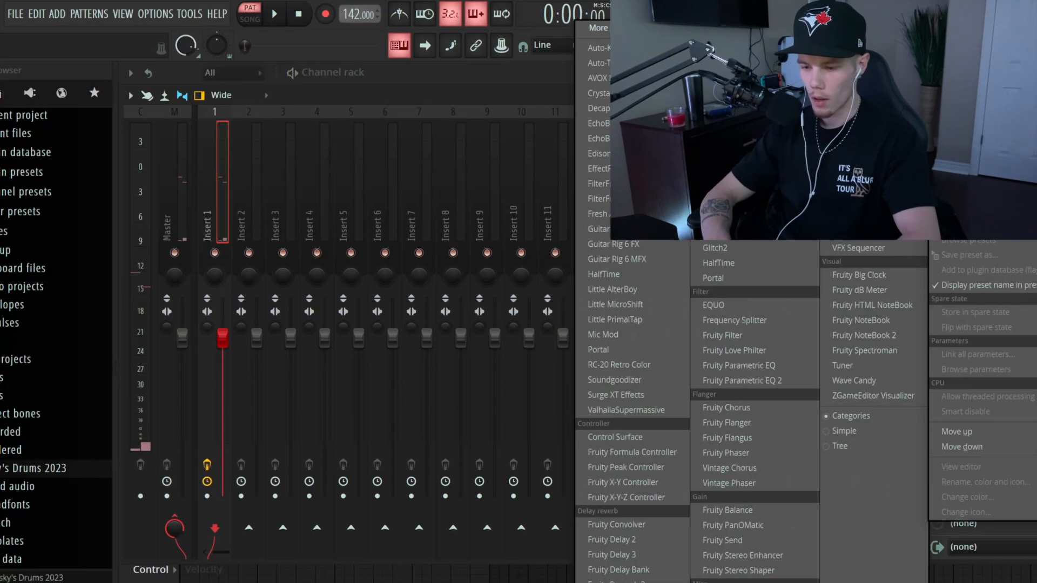
{"action": "left_click", "coordinate": [723, 263]}
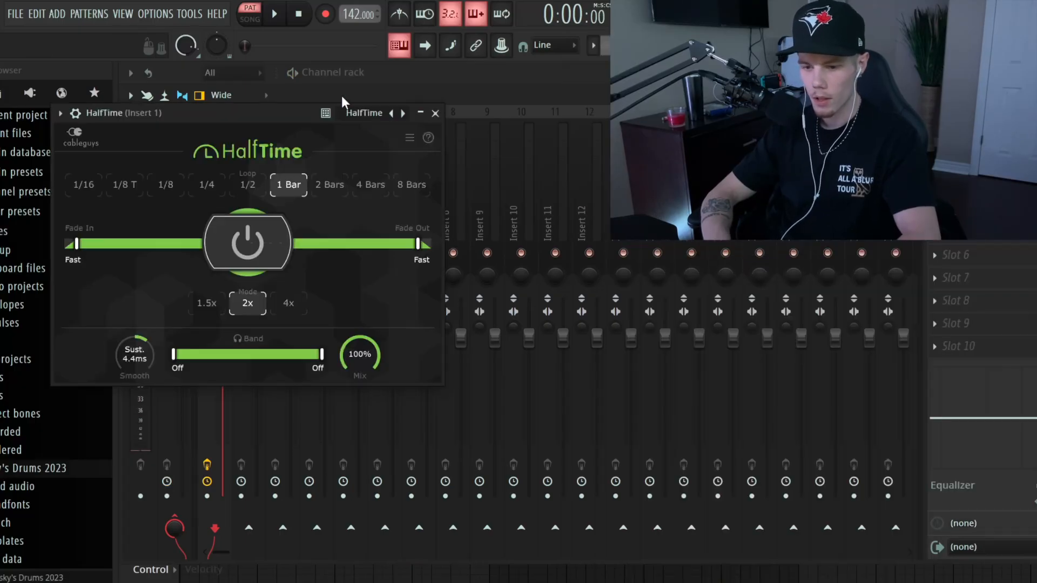
{"action": "left_click", "coordinate": [249, 182]}
{"action": "key", "text": "space"}
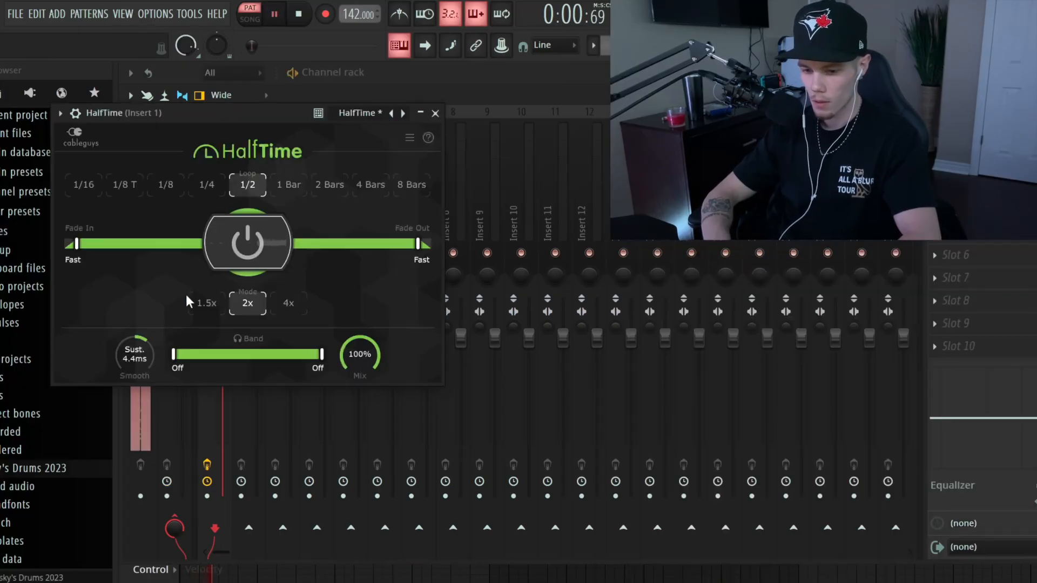
{"action": "left_click", "coordinate": [435, 112]}
{"action": "key", "text": "F7"}
{"action": "key", "text": "space"}
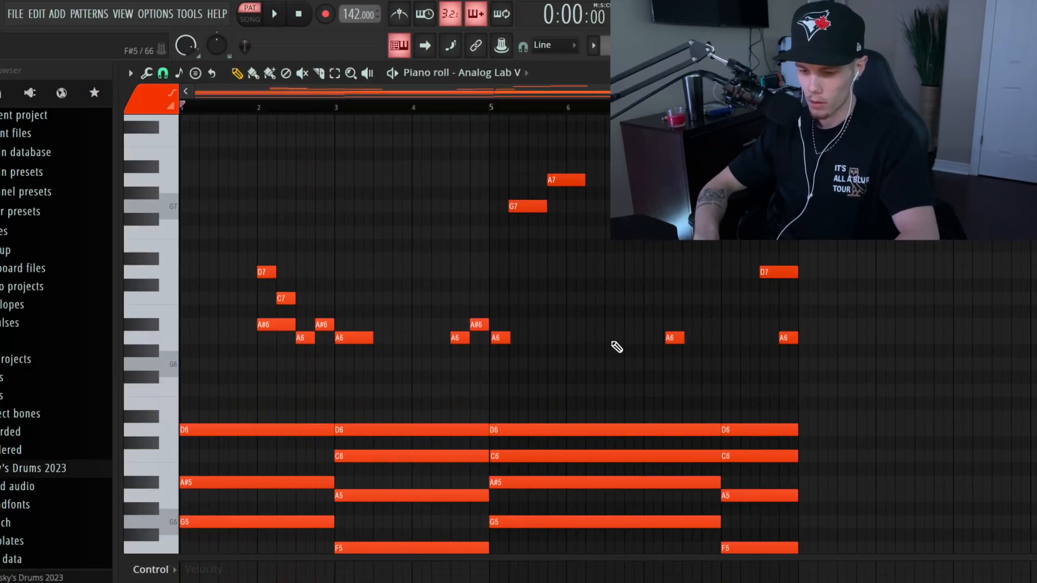
- Reopen HalfTime on Insert 1 during playback and set its Smooth amount to 14 ms
{"action": "scroll", "coordinate": [615, 348], "scroll_direction": "up", "scroll_amount": 1}
{"action": "key", "text": "F9"}
{"action": "key", "text": "space"}
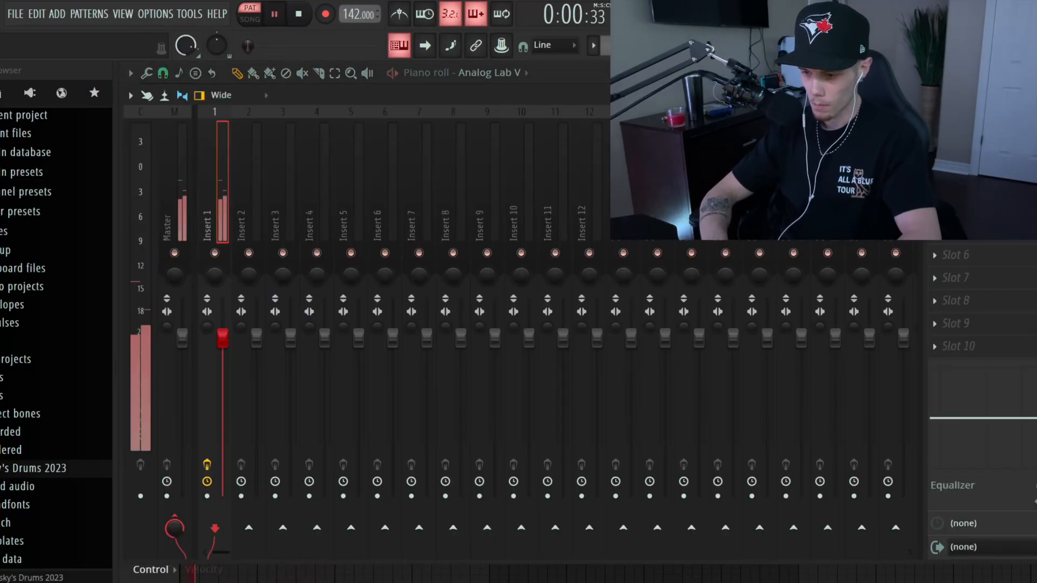
{"action": "left_click", "coordinate": [972, 141]}
{"action": "left_click_drag", "start_coordinate": [135, 354], "coordinate": [135, 340]}
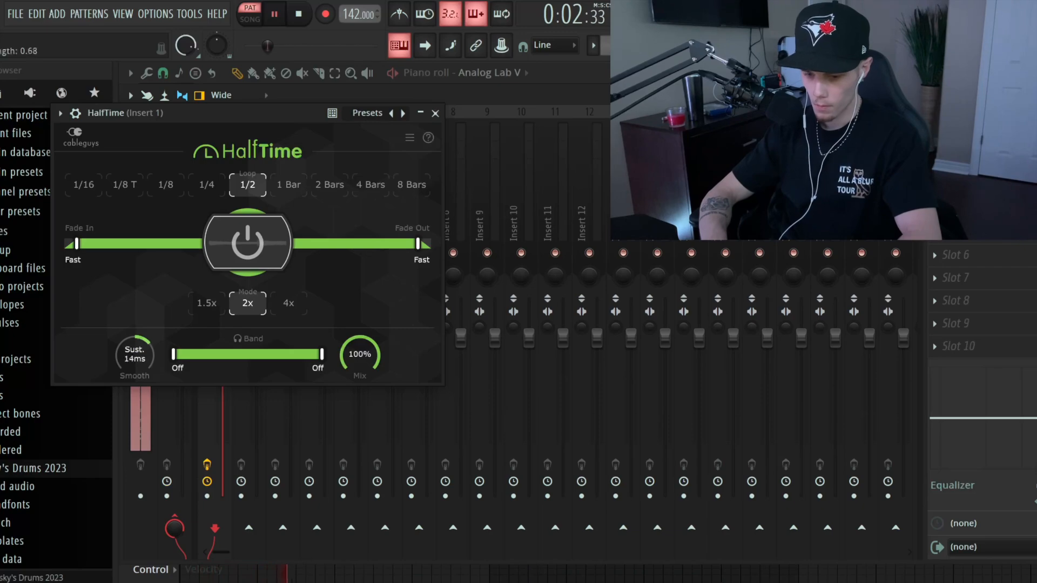
{"action": "left_click", "coordinate": [435, 113]}
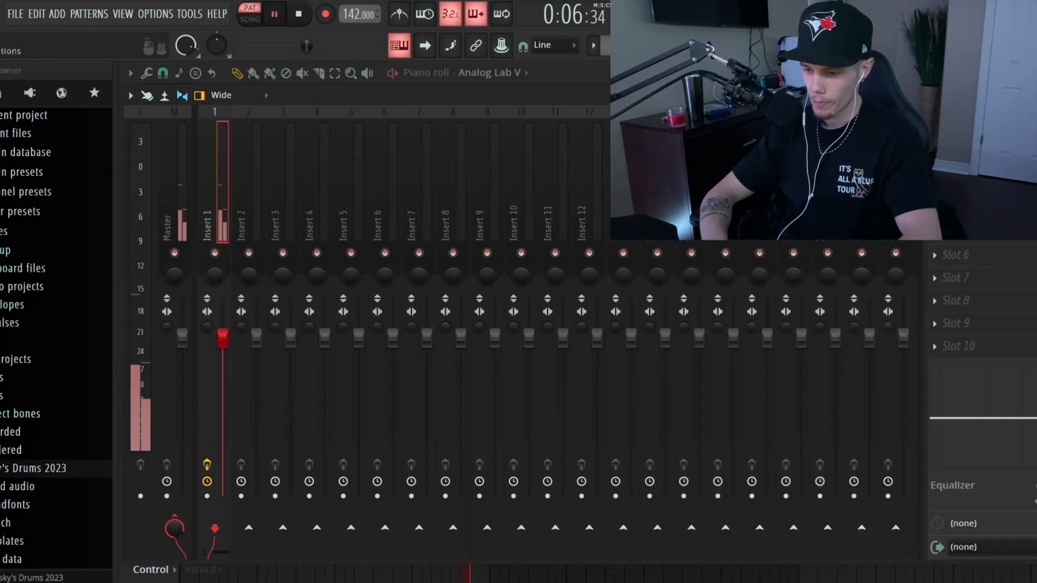
{"action": "key", "text": "space"}
- Add ValhallaSupermassive in the next slot of Insert 1 and load its CirrusMinorEightNoteVerb preset
{"action": "left_click", "coordinate": [934, 210]}
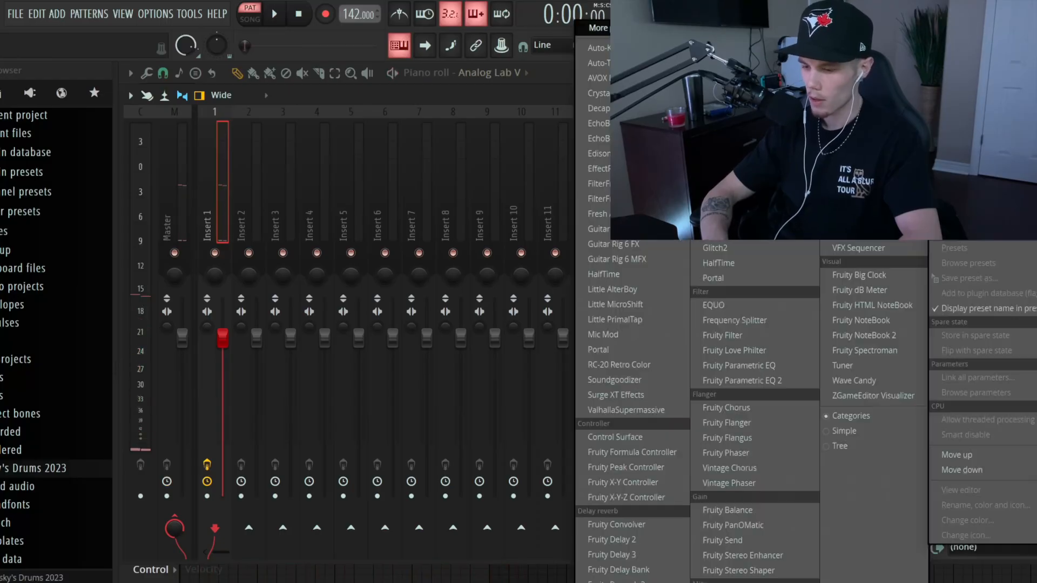
{"action": "left_click", "coordinate": [617, 409]}
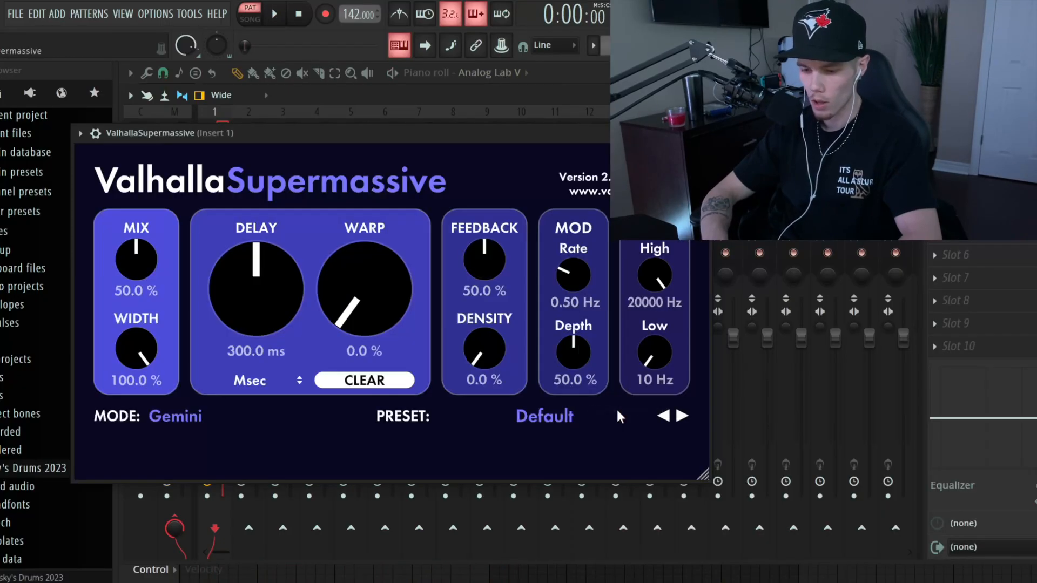
{"action": "left_click", "coordinate": [543, 416]}
{"action": "mouse_move", "coordinate": [594, 571]}
{"action": "mouse_move", "coordinate": [637, 575]}
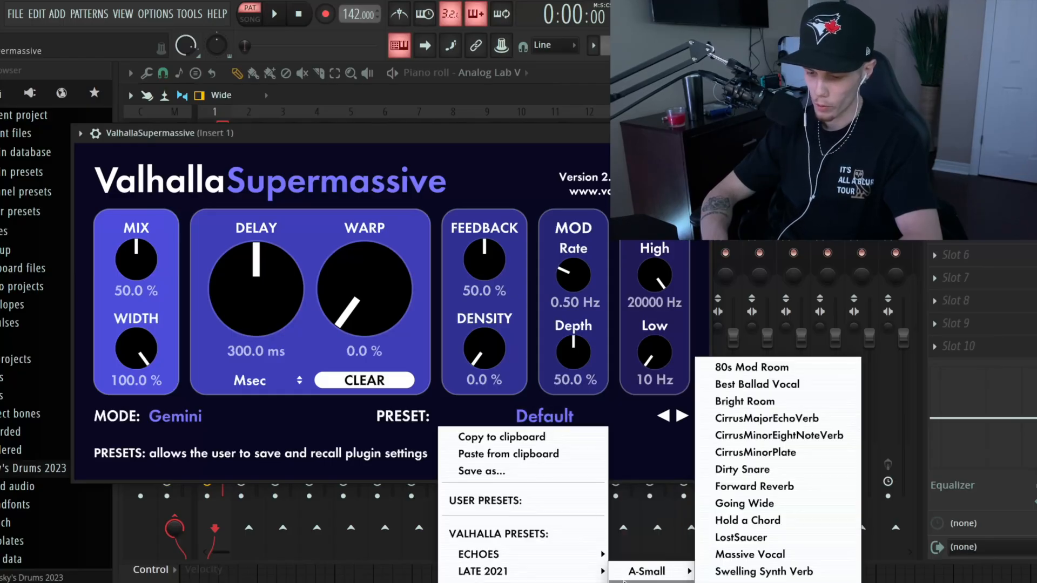
{"action": "left_click", "coordinate": [750, 435]}
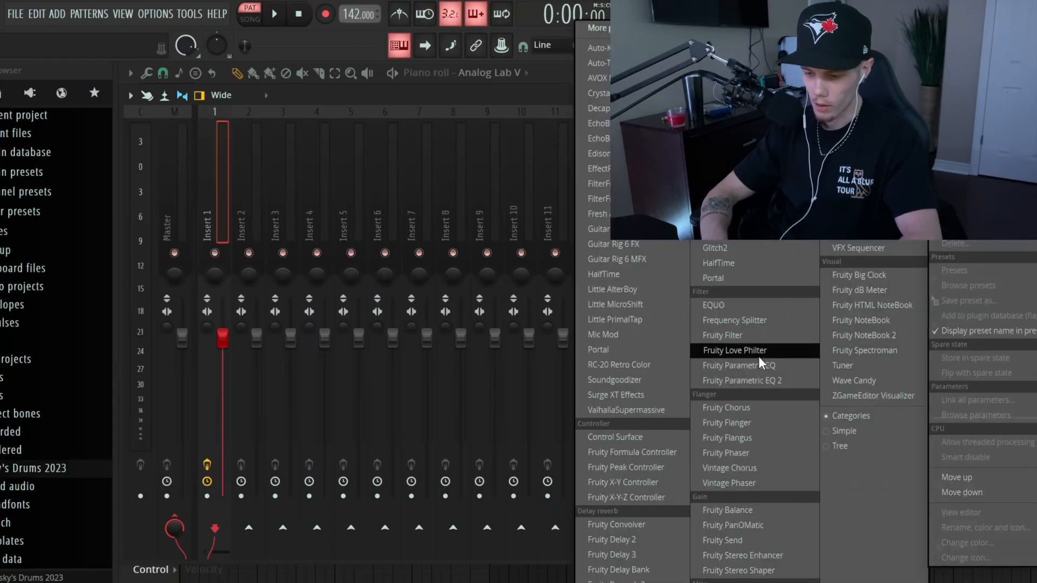
- Add Fruity Parametric EQ 2 to Insert 1 and pull bands 1 and 7 fully down near 100 Hz and 2 kHz
{"action": "left_click", "coordinate": [755, 378]}
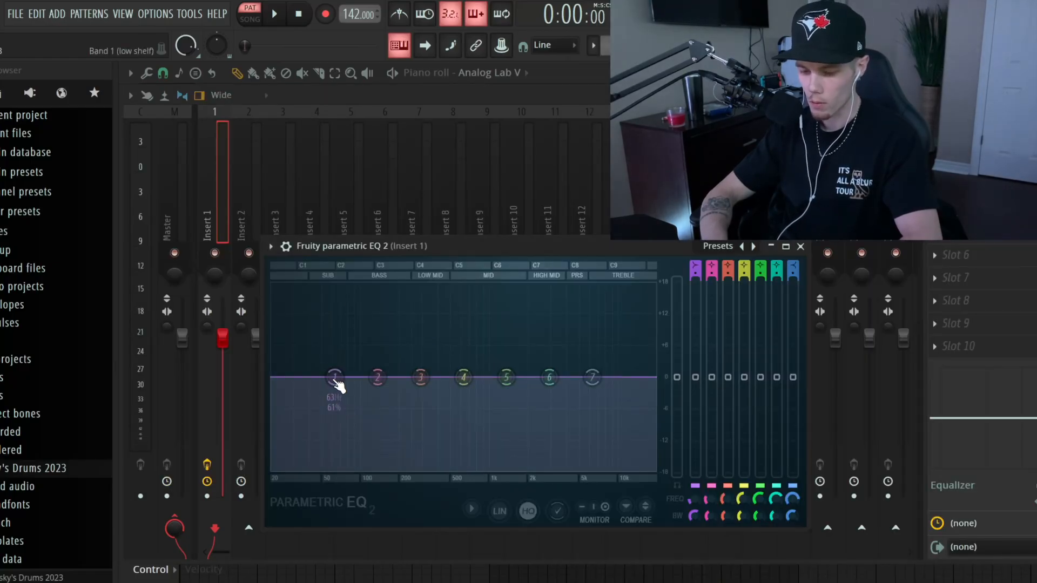
{"action": "key", "text": "space"}
{"action": "left_click_drag", "start_coordinate": [338, 385], "coordinate": [371, 477]}
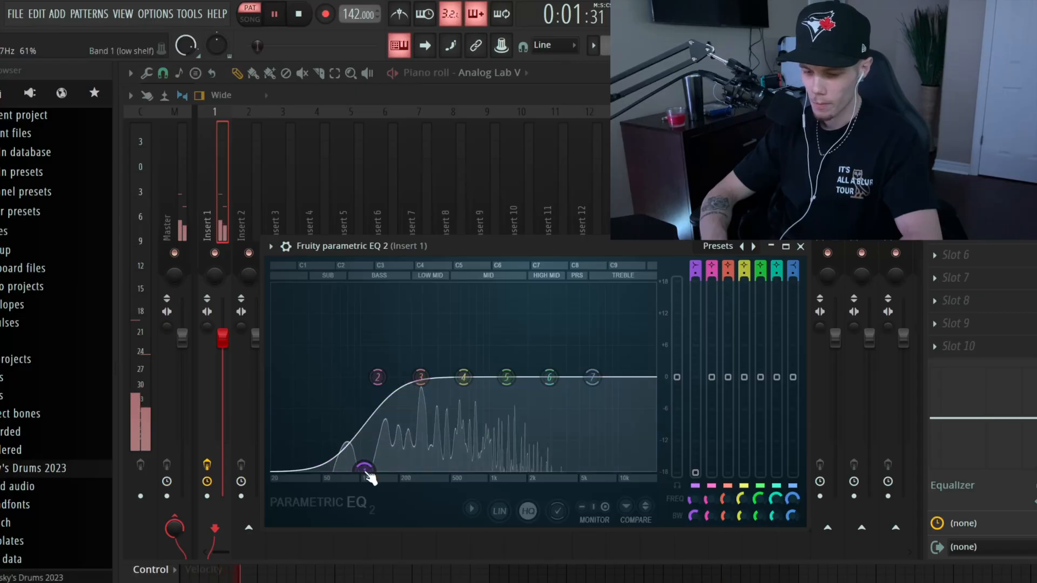
{"action": "left_click_drag", "start_coordinate": [594, 379], "coordinate": [537, 470]}
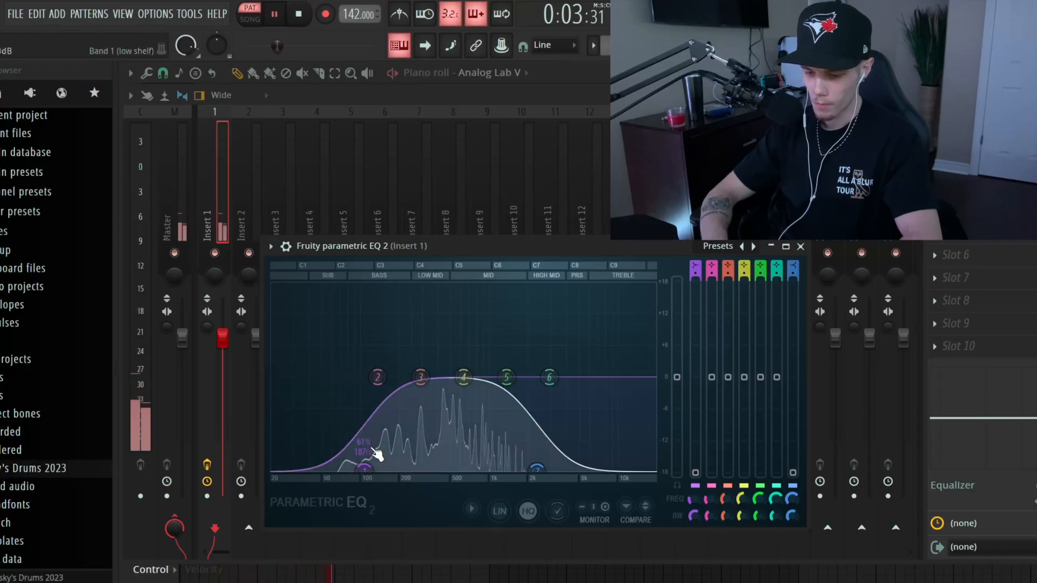
{"action": "left_click", "coordinate": [801, 247]}
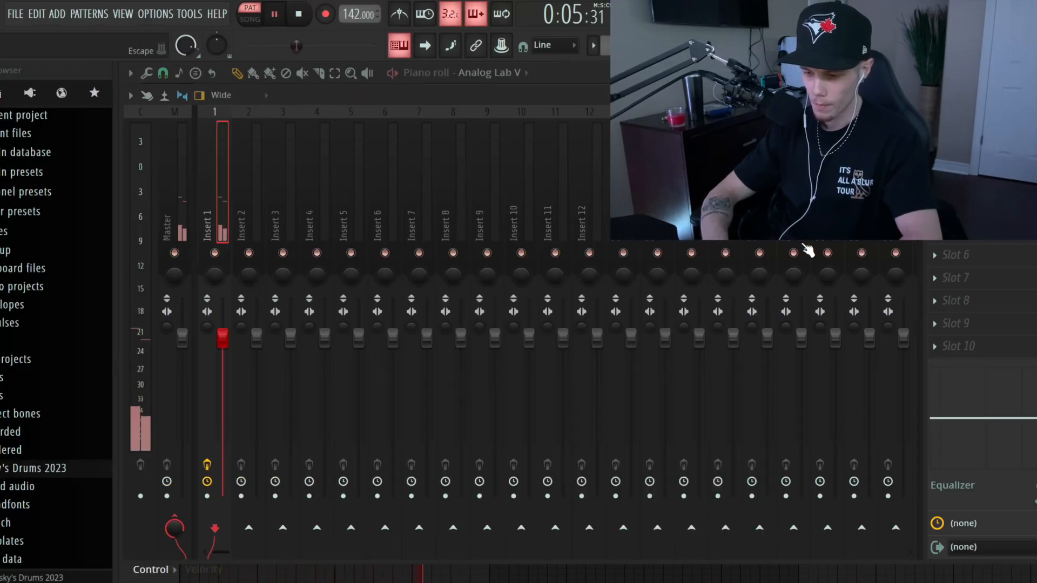
- Play the processed melody to its end while reviewing the Analog Lab V notes in the piano roll
{"action": "key", "text": "F6"}
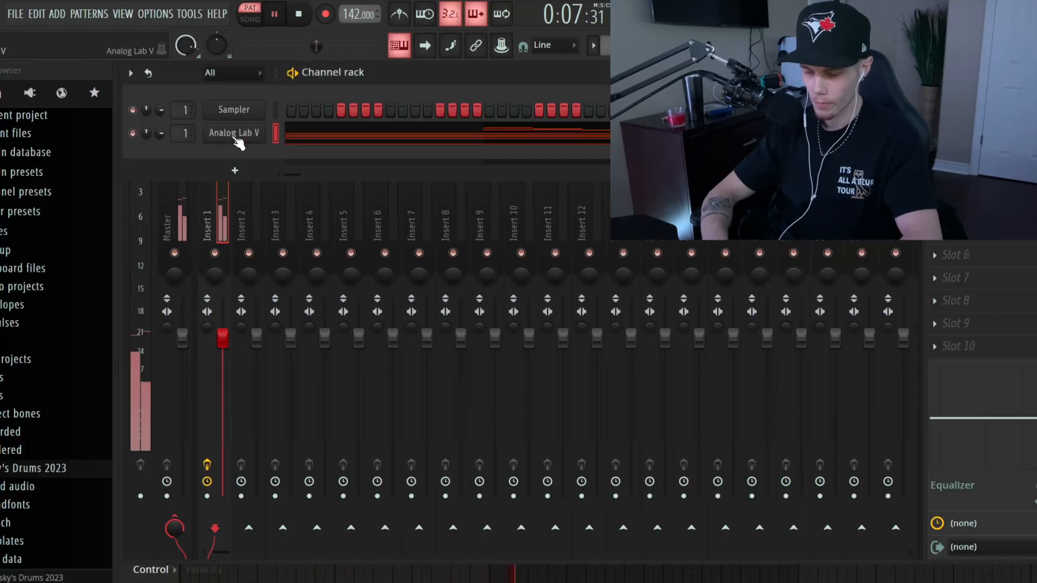
{"action": "key", "text": "F7"}
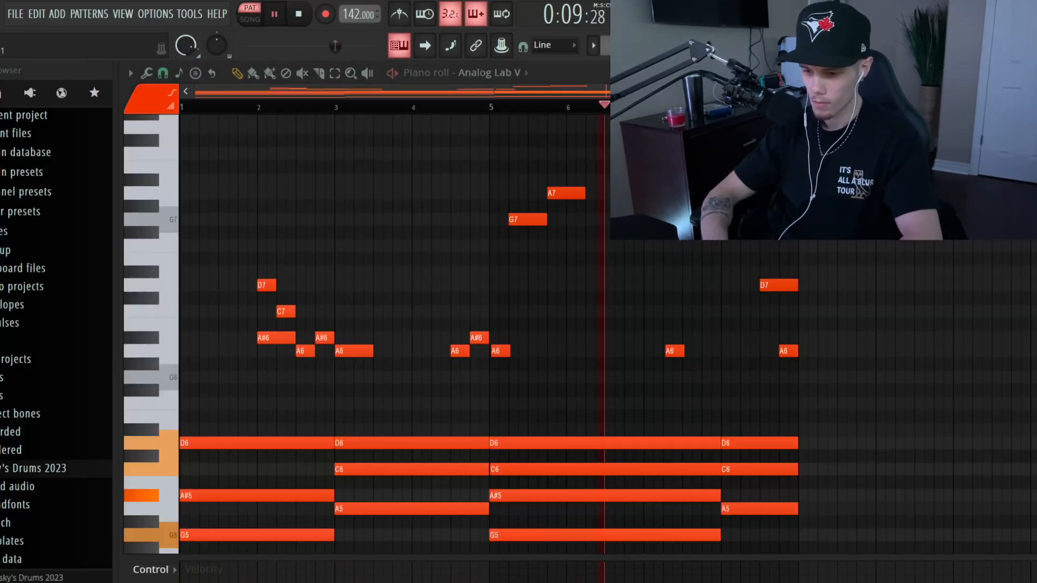
{"action": "scroll", "coordinate": [567, 289], "scroll_direction": "up", "scroll_amount": 6}
{"action": "scroll", "coordinate": [570, 289], "scroll_direction": "down", "scroll_amount": 5}
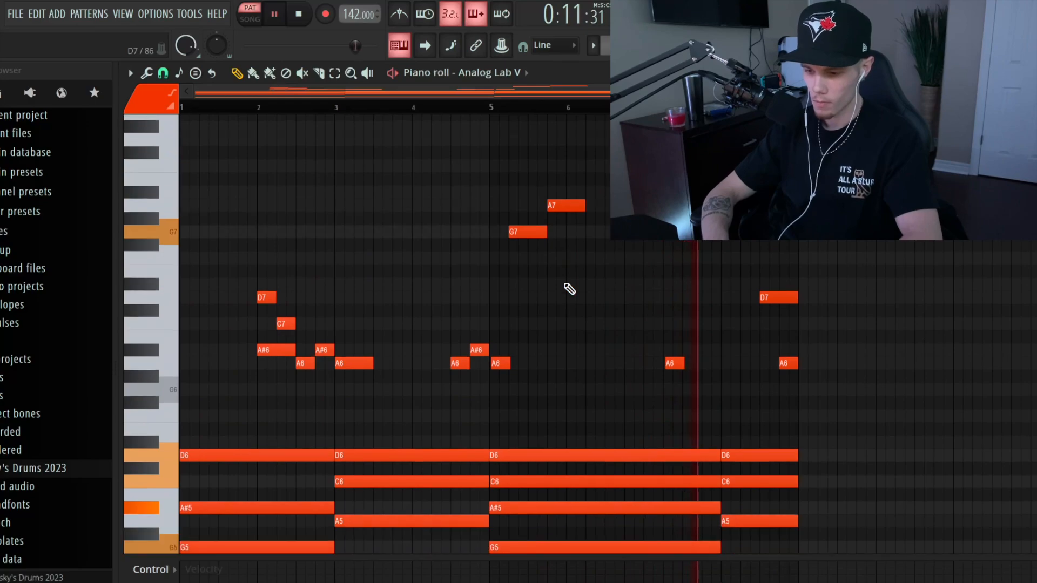
{"action": "scroll", "coordinate": [570, 290], "scroll_direction": "down", "scroll_amount": 7}
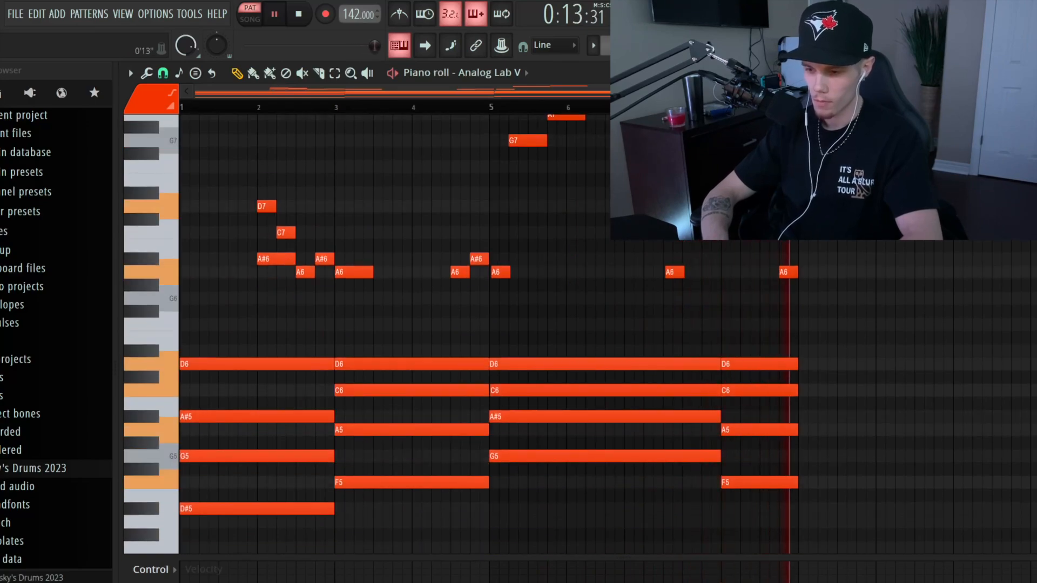
{"action": "key", "text": "space"}
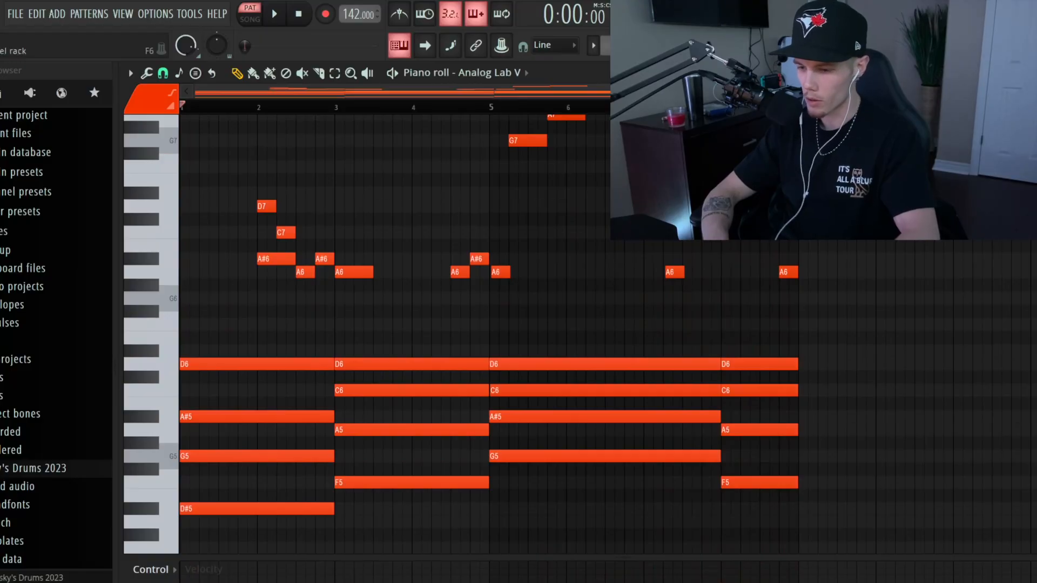
- Add a second Analog Lab V with the Bass - Moog Hell preset from KXVI - MiniStash Vol 1 and route it to Insert 2
{"action": "key", "text": "F6"}
{"action": "left_click", "coordinate": [234, 167]}
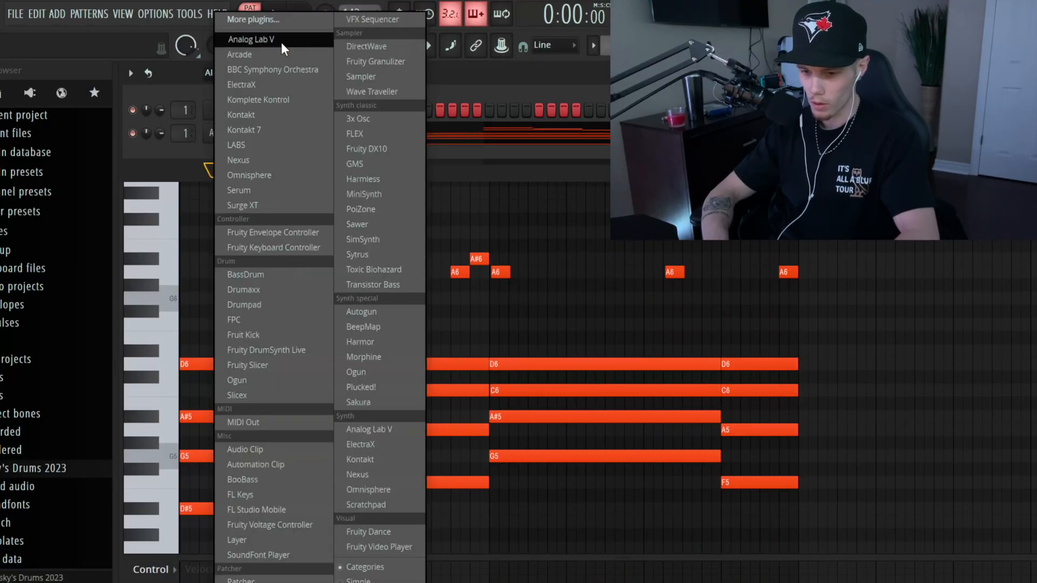
{"action": "left_click", "coordinate": [280, 43]}
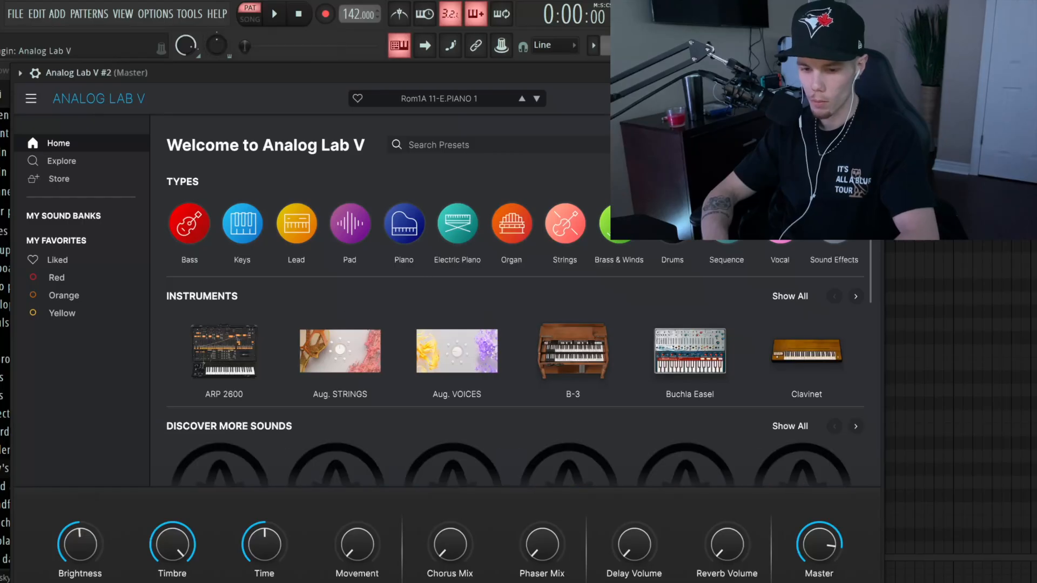
{"action": "left_click", "coordinate": [59, 216]}
{"action": "scroll", "coordinate": [519, 342], "scroll_direction": "down", "scroll_amount": 1}
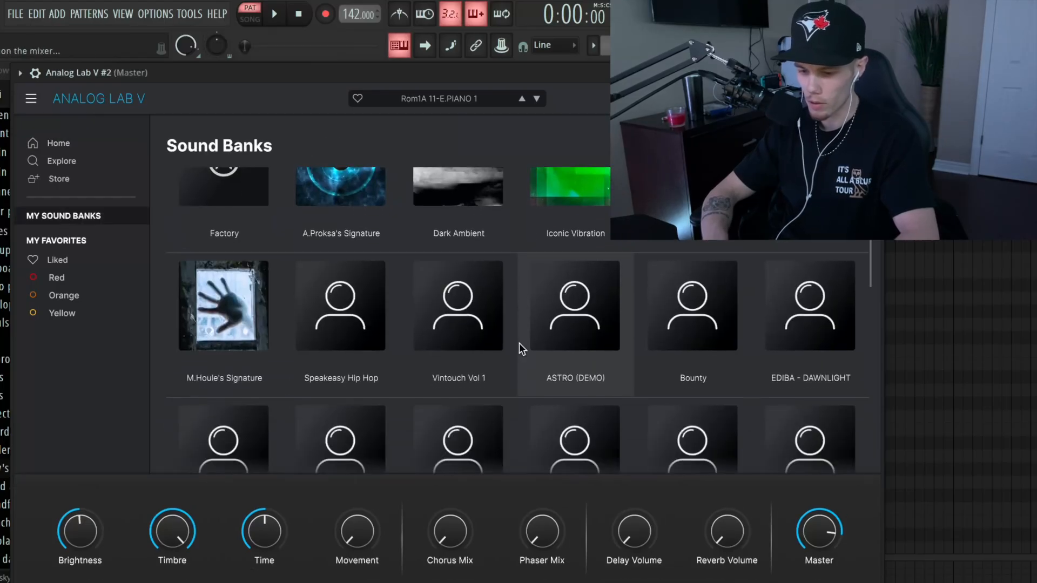
{"action": "scroll", "coordinate": [520, 343], "scroll_direction": "down", "scroll_amount": 2}
{"action": "left_click", "coordinate": [577, 330]}
{"action": "left_click", "coordinate": [424, 212]}
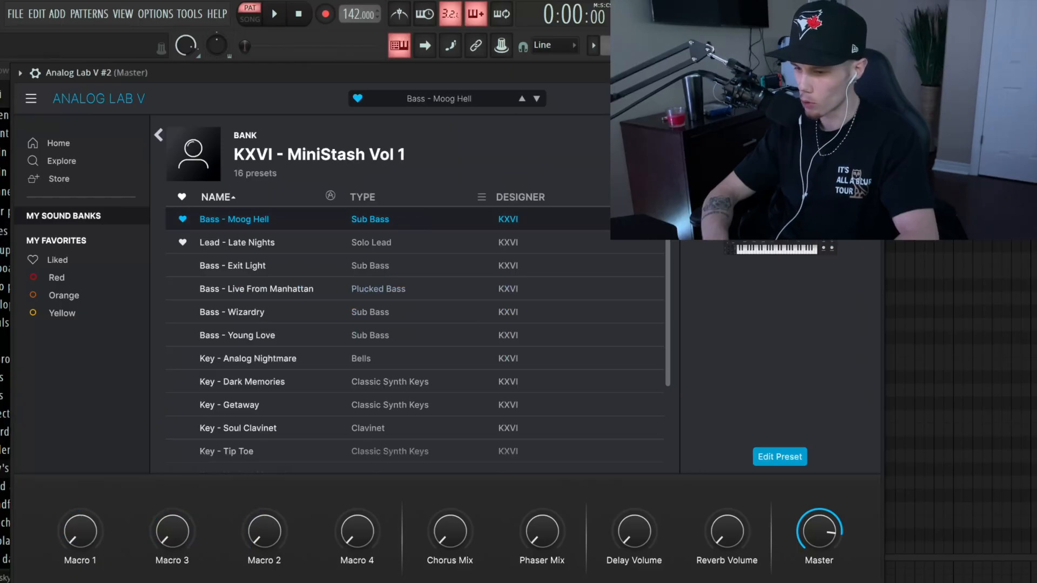
{"action": "left_click", "coordinate": [871, 72]}
{"action": "scroll", "coordinate": [182, 155], "scroll_direction": "up", "scroll_amount": 2}
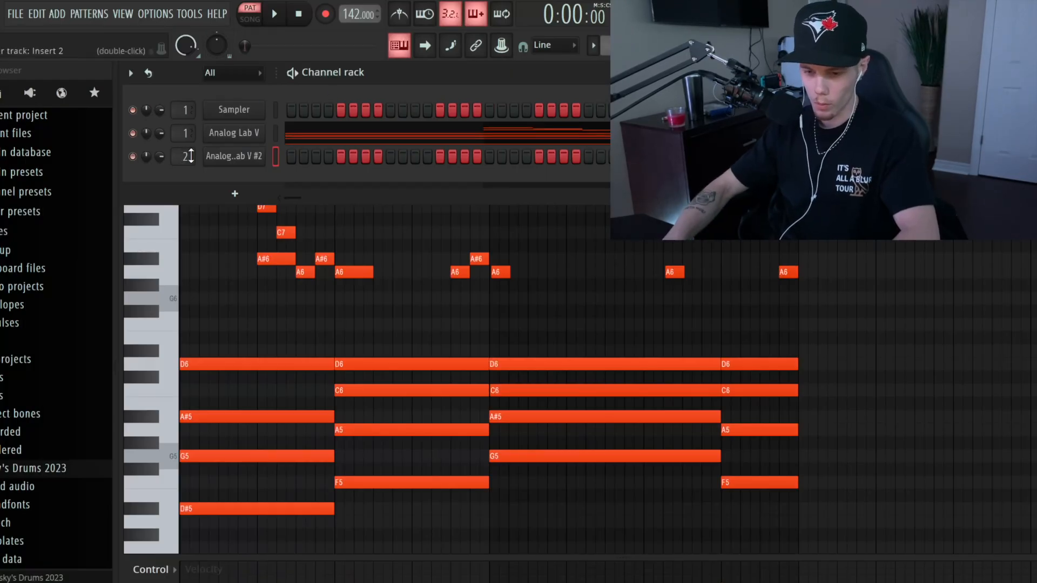
- Draw bass notes D#5, F5, G5 and F5 matching the chord lengths and transpose them down an octave
{"action": "right_click", "coordinate": [231, 156]}
{"action": "left_click", "coordinate": [315, 150]}
{"action": "scroll", "coordinate": [241, 337], "scroll_direction": "down", "scroll_amount": 3}
{"action": "left_click", "coordinate": [200, 388]}
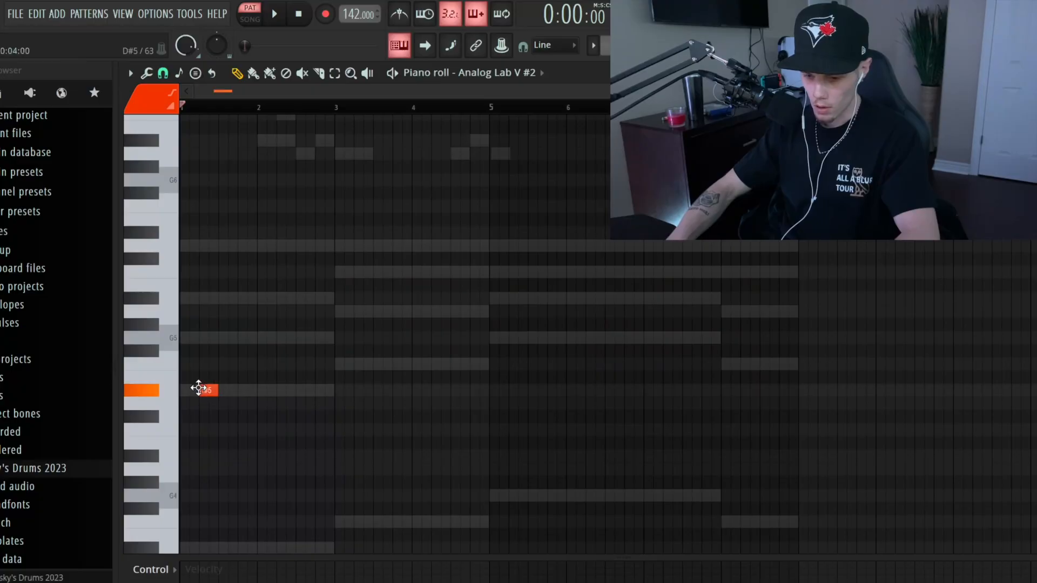
{"action": "left_click_drag", "start_coordinate": [200, 391], "coordinate": [325, 391]}
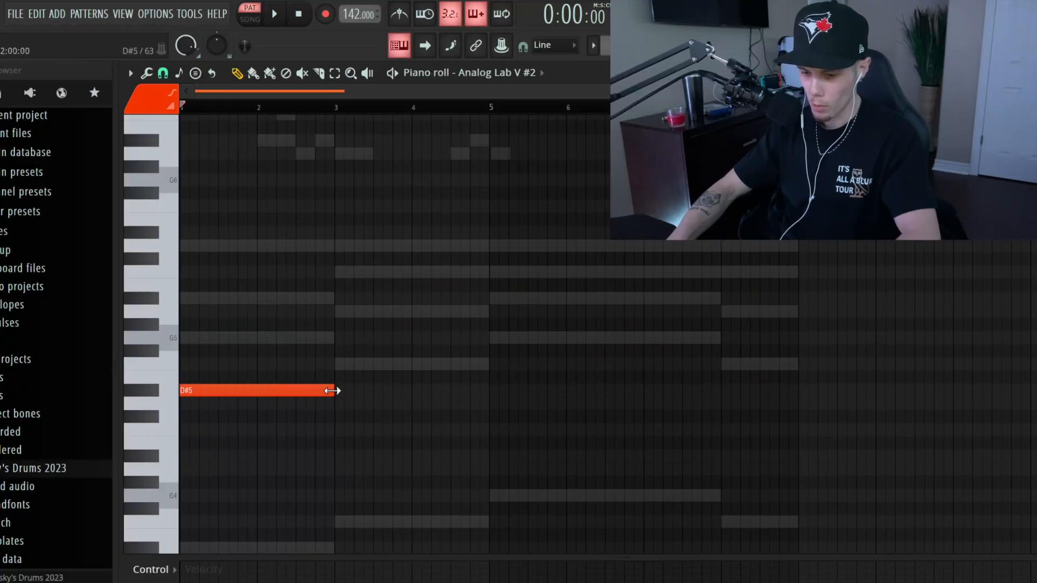
{"action": "left_click", "coordinate": [337, 365]}
{"action": "left_click", "coordinate": [491, 338]}
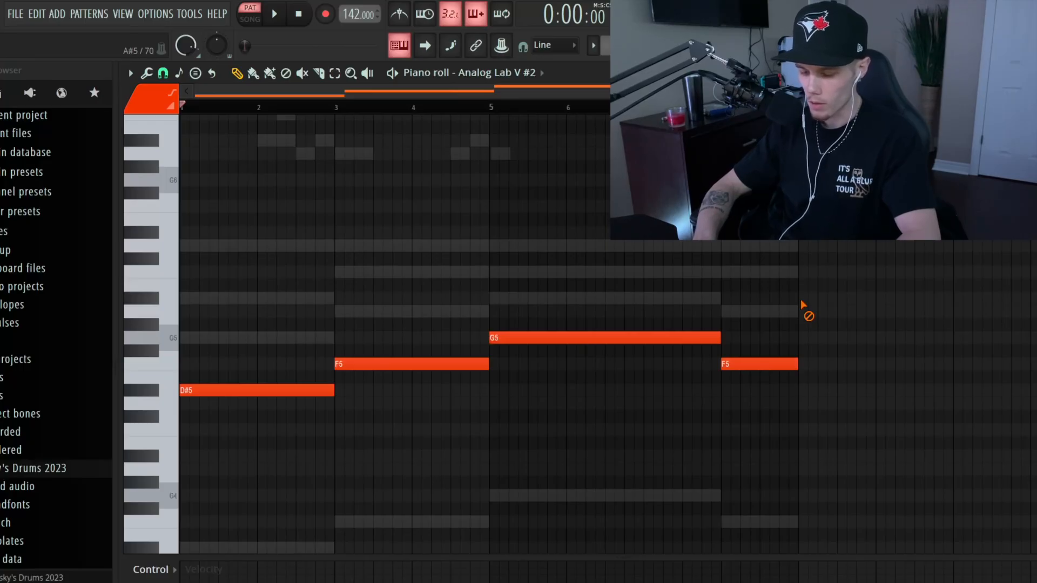
{"action": "key", "text": "ctrl+Down"}
{"action": "key", "text": "space"}
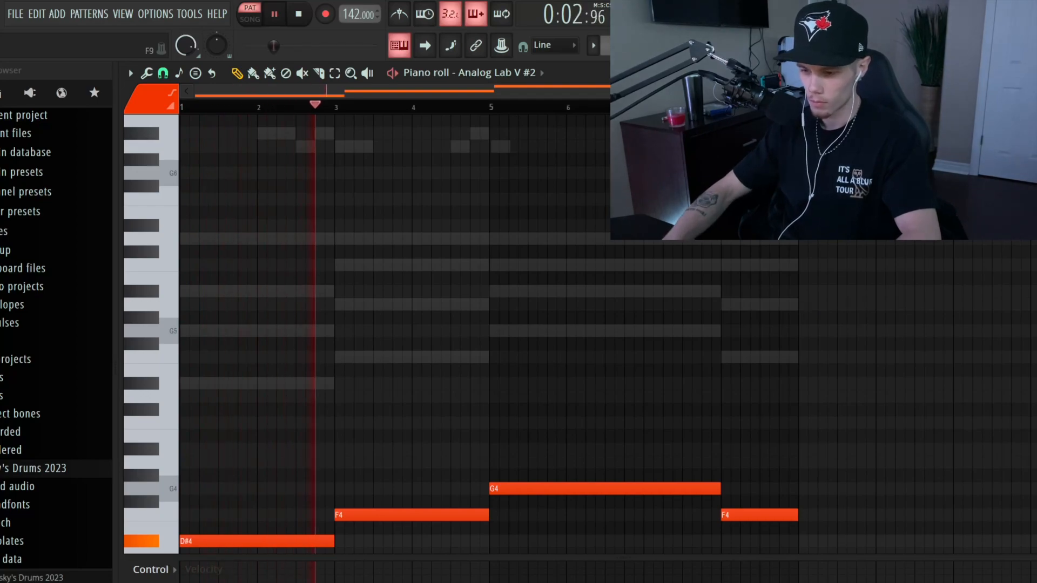
- Add a third Analog Lab V instrument and open its MOODY BLUES sound bank
{"action": "key", "text": "F6"}
{"action": "left_click", "coordinate": [235, 193]}
{"action": "left_click", "coordinate": [250, 40]}
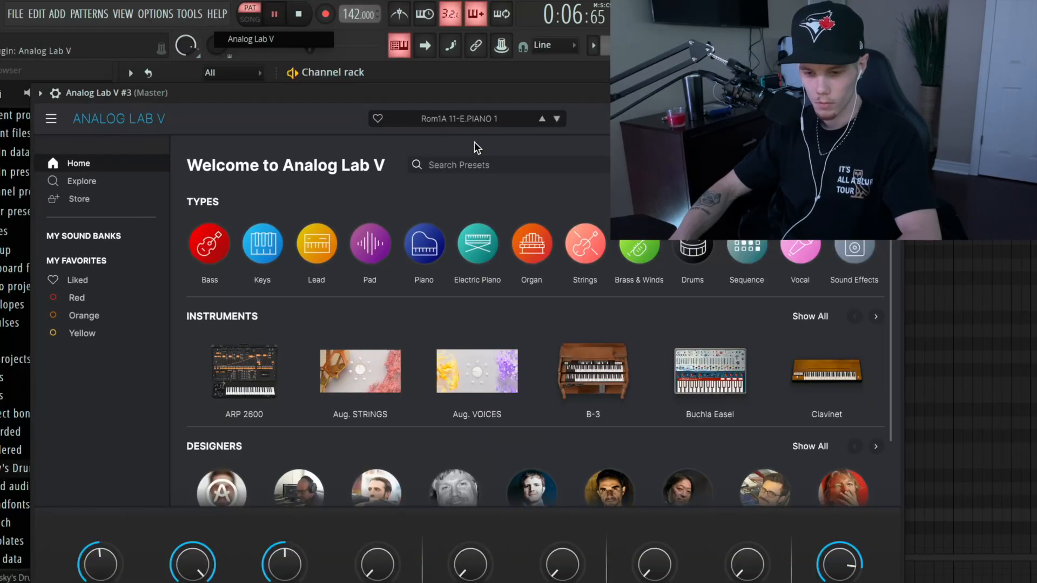
{"action": "left_click", "coordinate": [116, 234]}
{"action": "scroll", "coordinate": [403, 318], "scroll_direction": "down", "scroll_amount": 2}
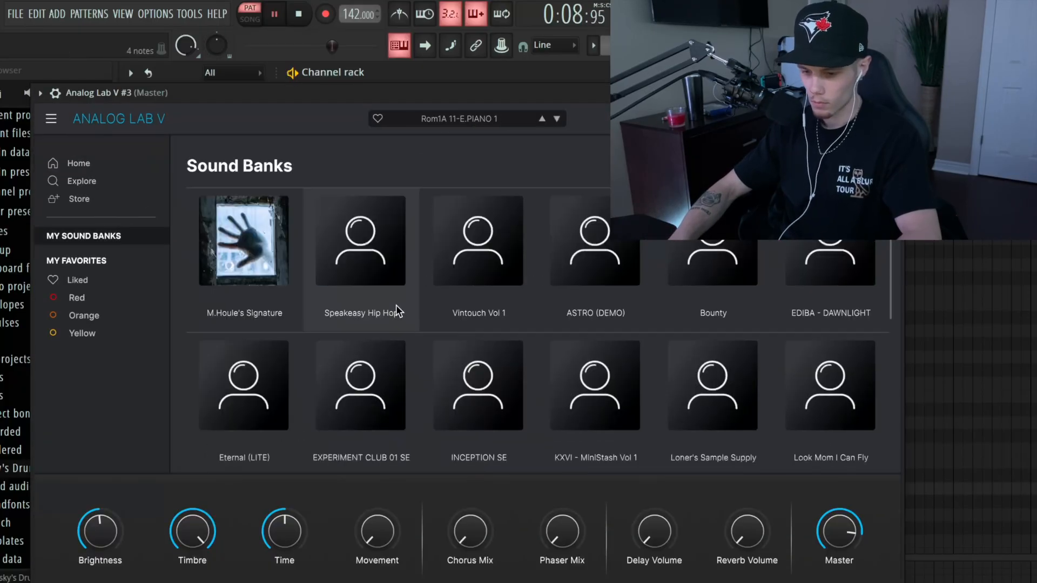
{"action": "scroll", "coordinate": [494, 327], "scroll_direction": "down", "scroll_amount": 1}
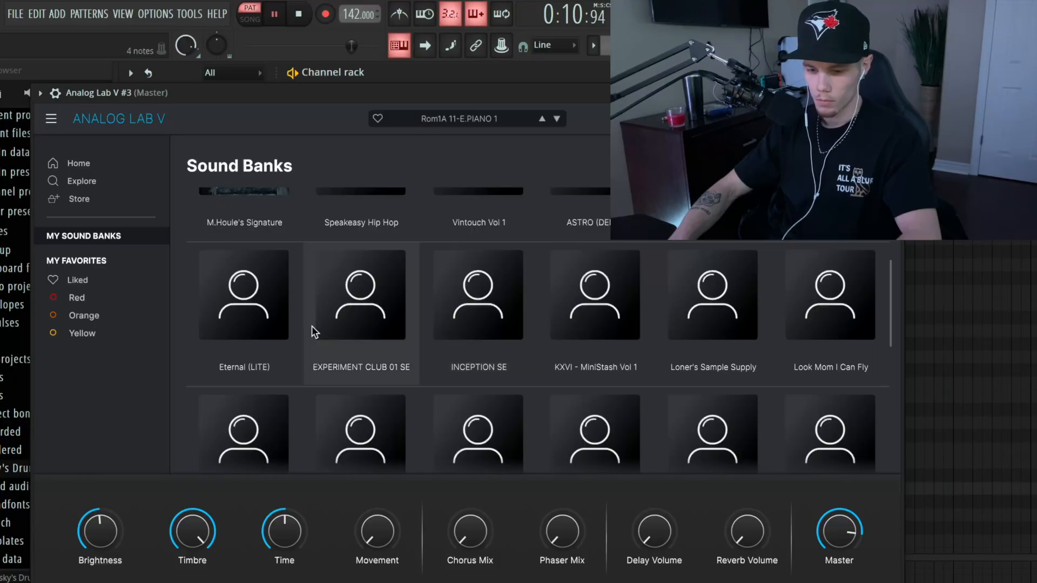
{"action": "scroll", "coordinate": [311, 324], "scroll_direction": "down", "scroll_amount": 2}
{"action": "double_click", "coordinate": [347, 328]}
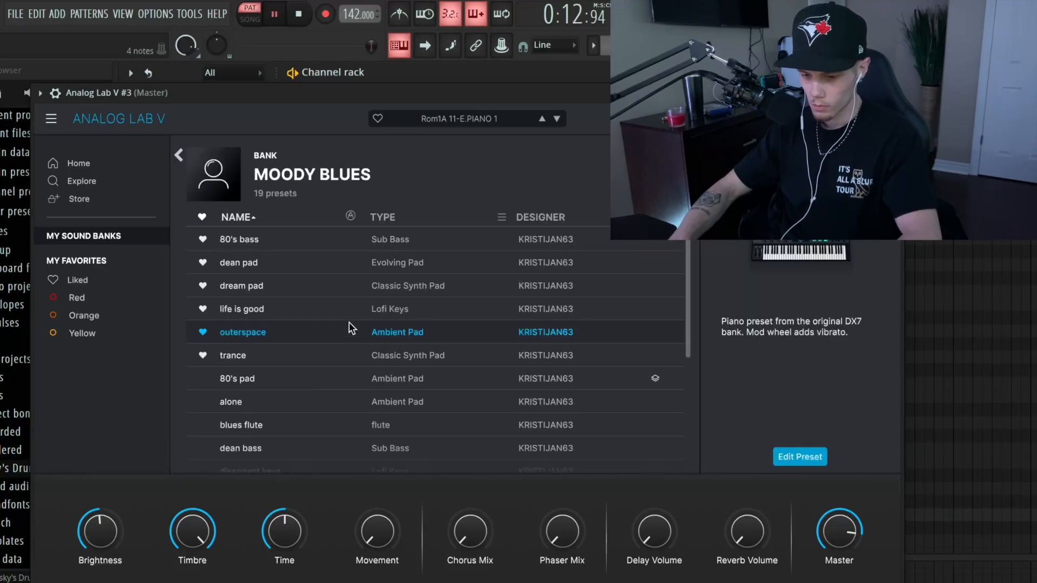
- Load the life is good preset in Analog Lab V #3 and route the instrument to Insert 3
{"action": "key", "text": "space"}
{"action": "left_click", "coordinate": [343, 307]}
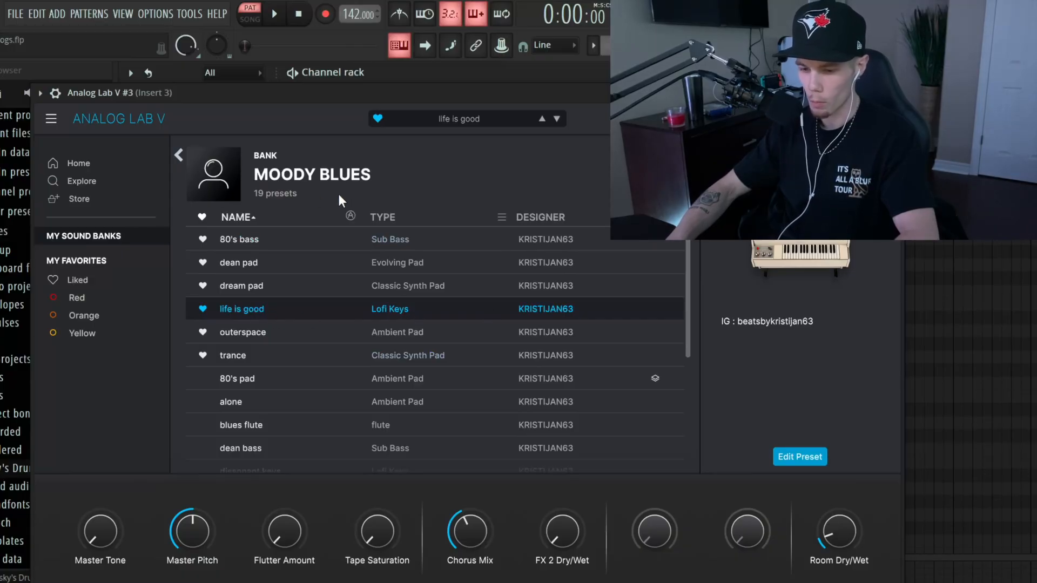
{"action": "left_click", "coordinate": [570, 323]}
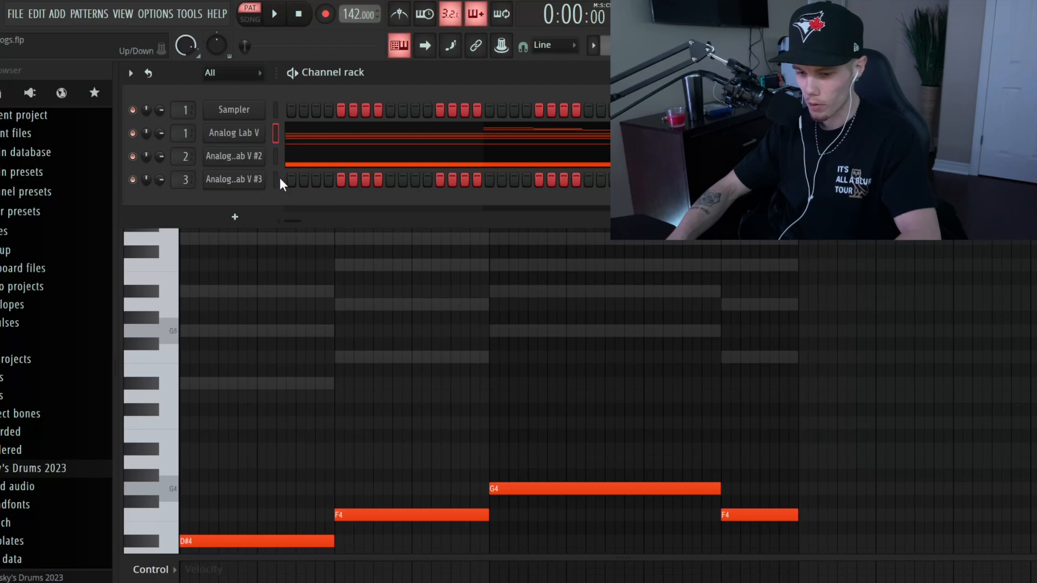
- Copy the first Analog Lab V's chord and melody notes into the Analog Lab V #3 piano roll
{"action": "right_click", "coordinate": [262, 173]}
{"action": "left_click", "coordinate": [305, 180]}
{"action": "scroll", "coordinate": [305, 271], "scroll_direction": "up", "scroll_amount": 2}
- Strum the Analog Lab V #3 chord starts with Preserve end on, and randomize the note velocities
{"action": "key", "text": "alt+s"}
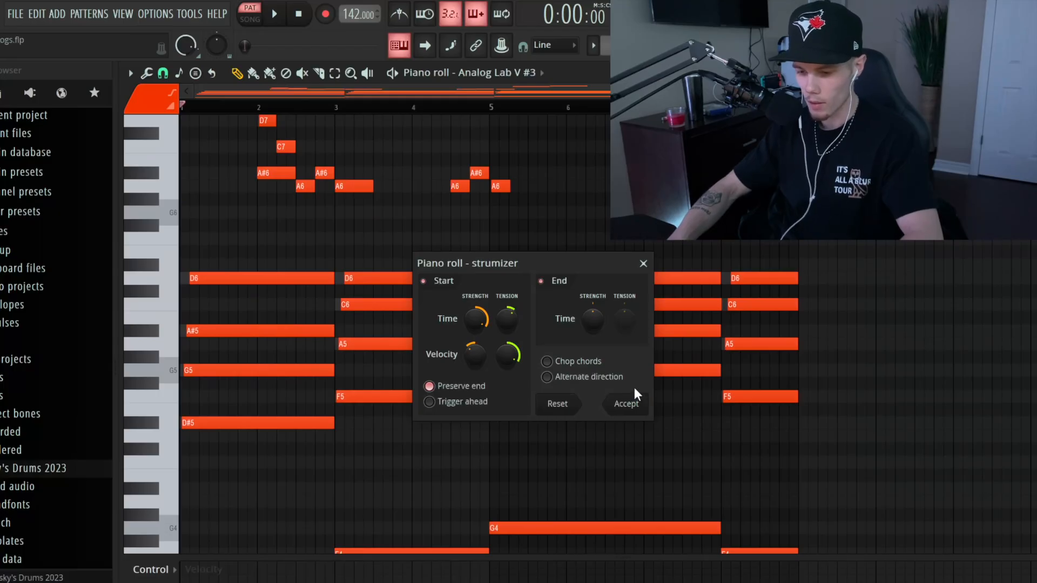
{"action": "left_click", "coordinate": [627, 403]}
{"action": "key", "text": "space"}
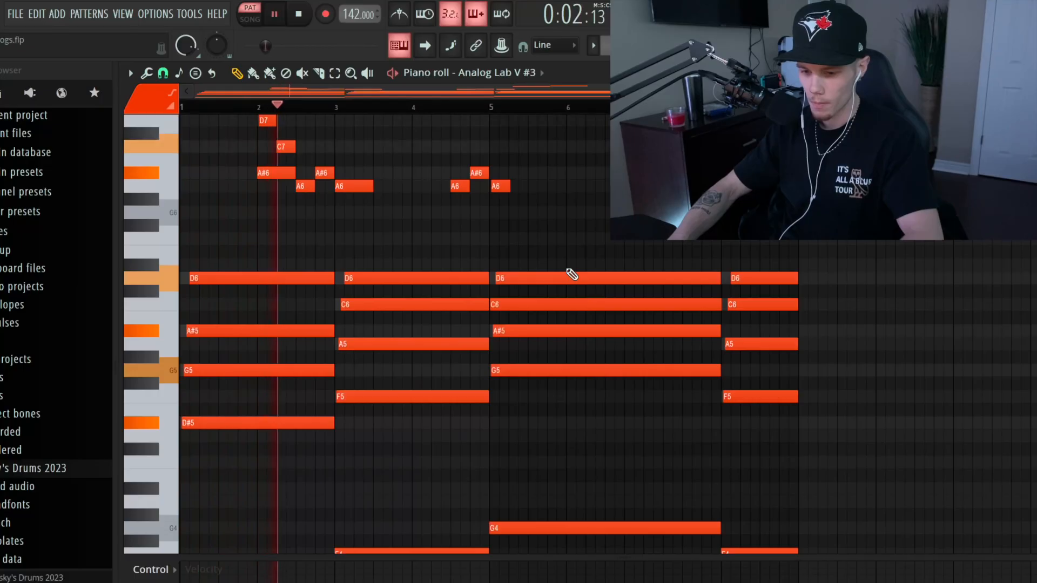
{"action": "key", "text": "alt+r"}
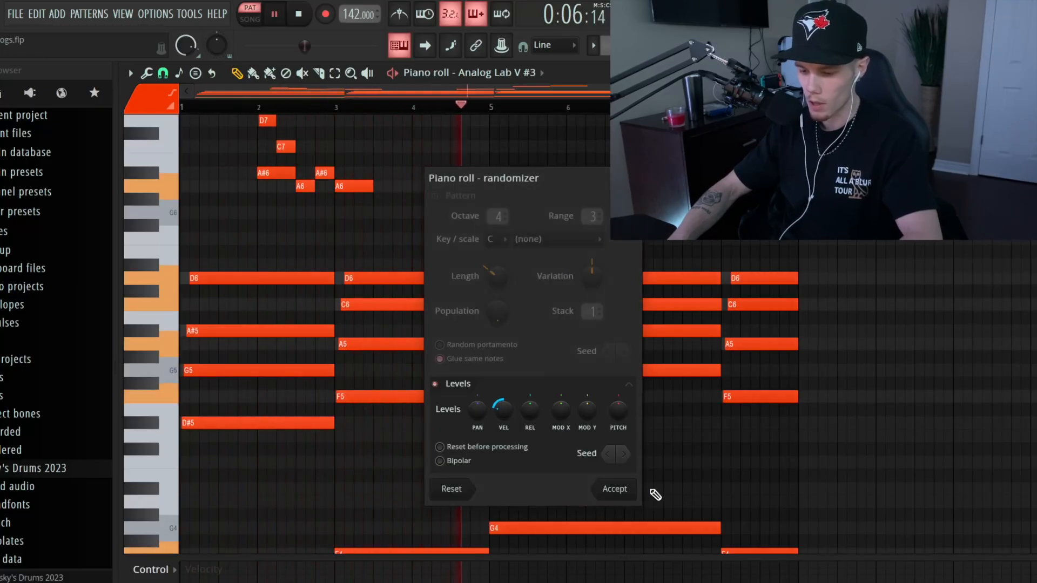
{"action": "left_click", "coordinate": [626, 489]}
- Stop playback, add a fourth Analog Lab V and open its KXVI - MiniStash Vol 1 sound bank
{"action": "key", "text": "F6"}
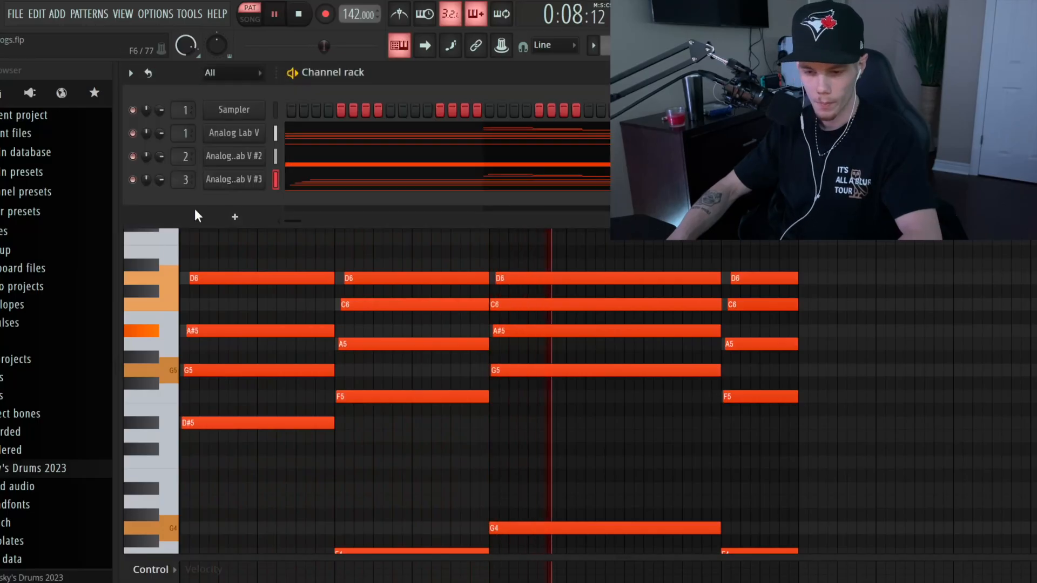
{"action": "key", "text": "space"}
{"action": "left_click", "coordinate": [234, 133]}
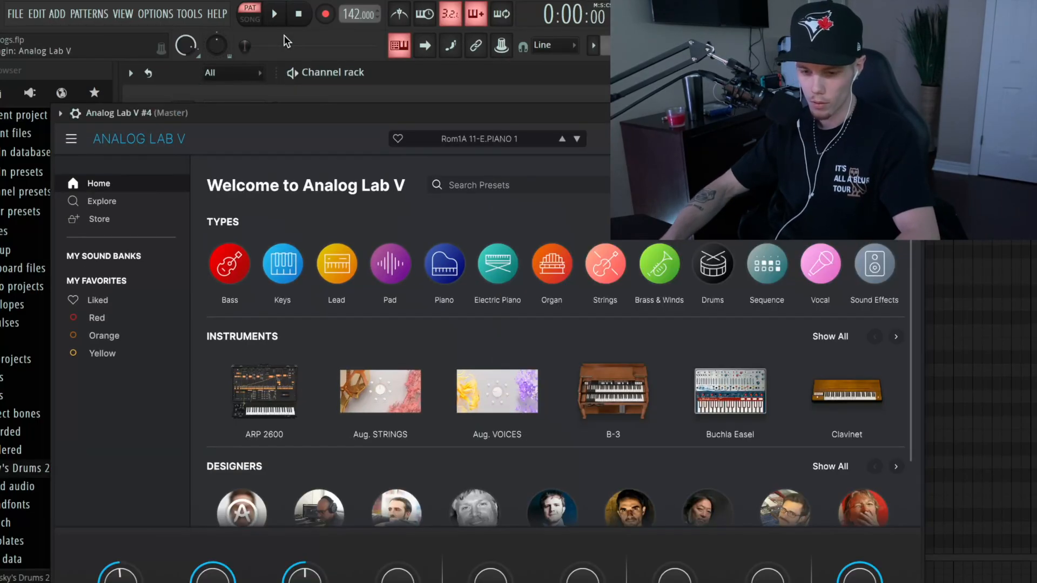
{"action": "left_click", "coordinate": [104, 256]}
{"action": "scroll", "coordinate": [553, 327], "scroll_direction": "down", "scroll_amount": 2}
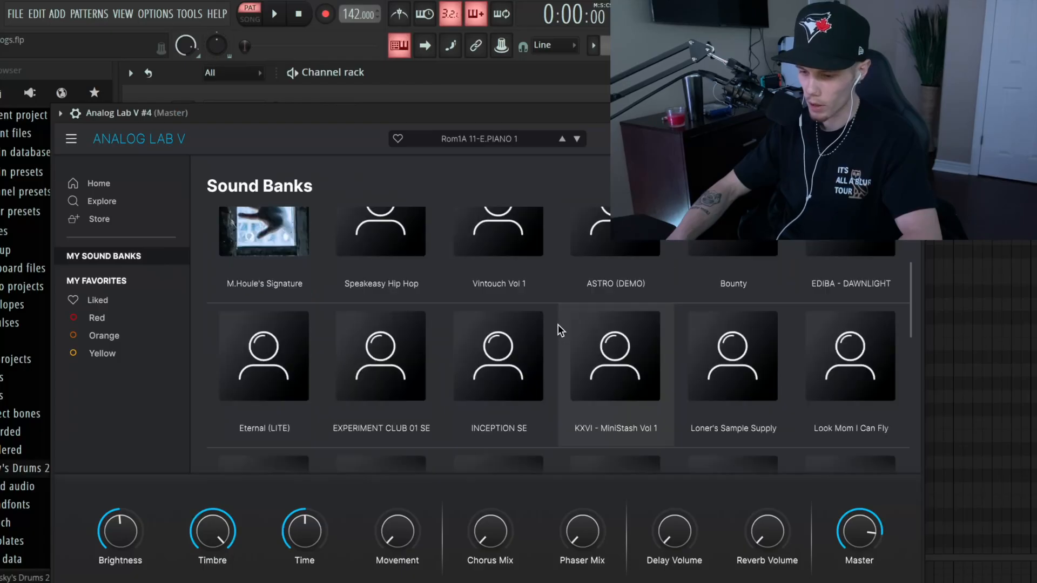
{"action": "left_click", "coordinate": [609, 351]}
- Load the Lead - Late Nights preset in Analog Lab V #4 and route the instrument to Insert 4
{"action": "scroll", "coordinate": [323, 309], "scroll_direction": "down", "scroll_amount": 1}
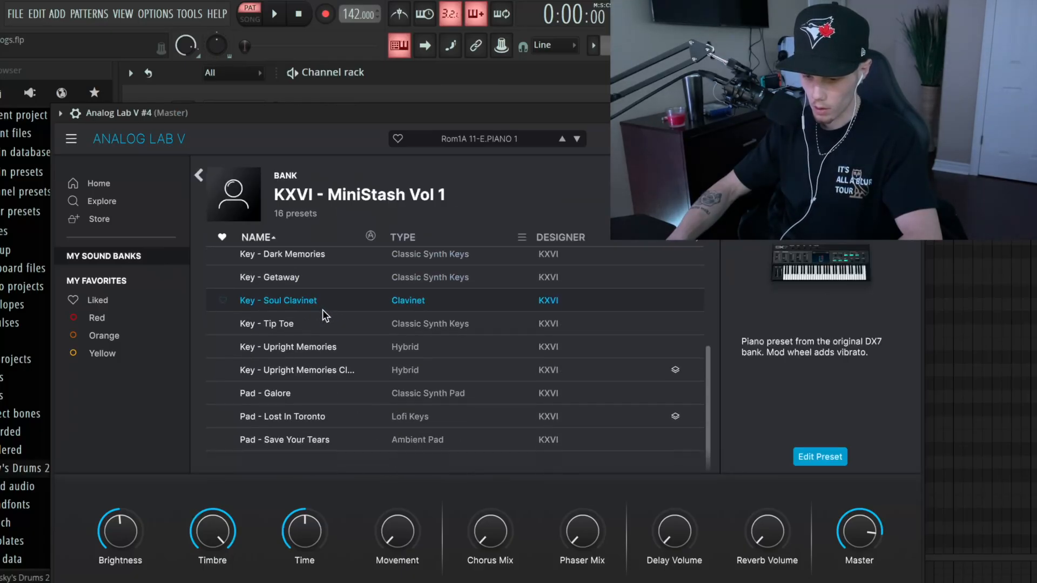
{"action": "scroll", "coordinate": [320, 309], "scroll_direction": "up", "scroll_amount": 5}
{"action": "left_click", "coordinate": [321, 285]}
{"action": "left_click", "coordinate": [574, 267]}
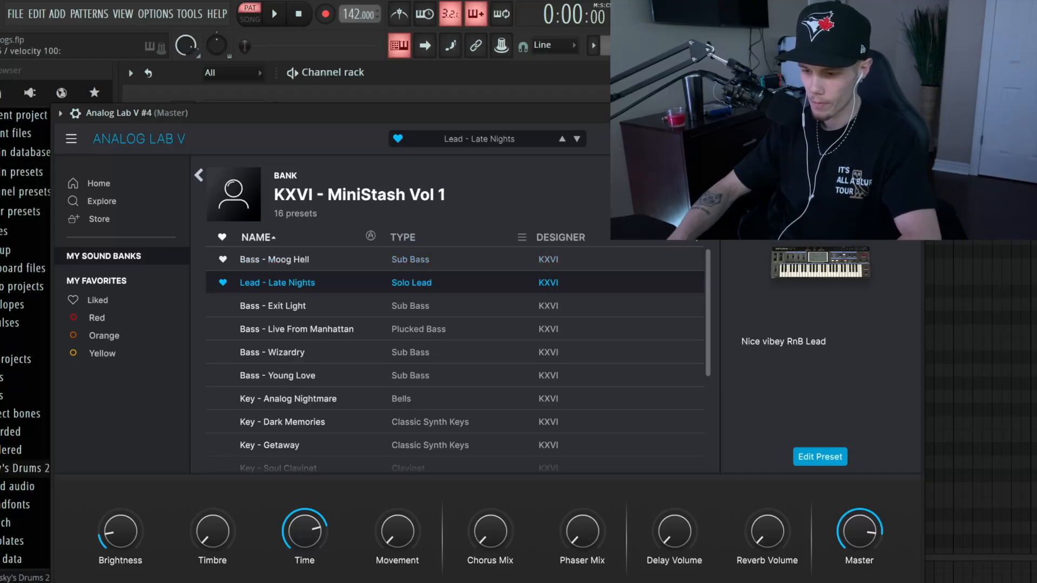
{"action": "left_click", "coordinate": [911, 112]}
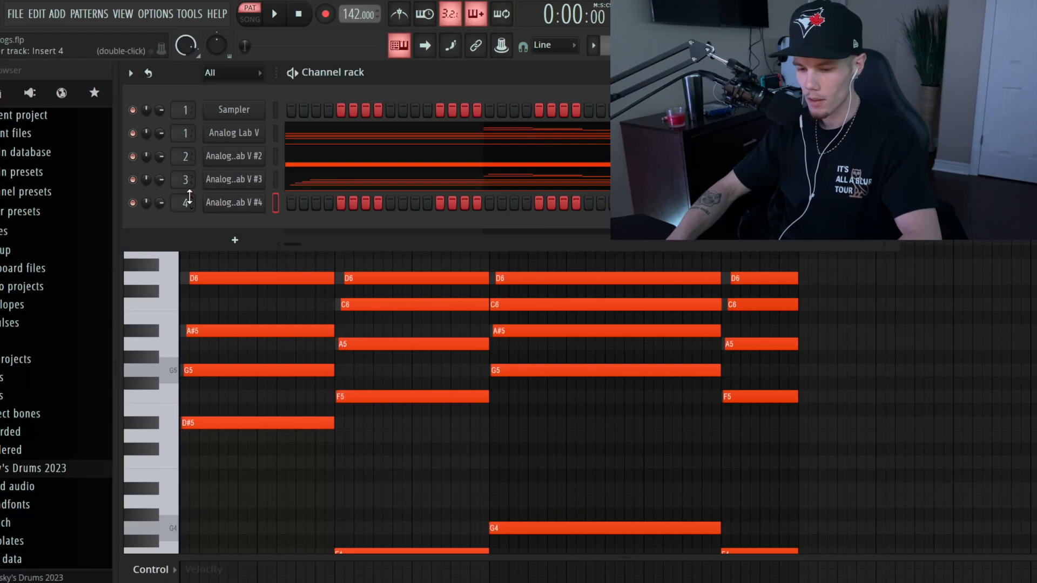
- Open the Analog Lab V #4 piano roll and try out lead notes against the ghosted chords
{"action": "right_click", "coordinate": [229, 202]}
{"action": "left_click", "coordinate": [324, 204]}
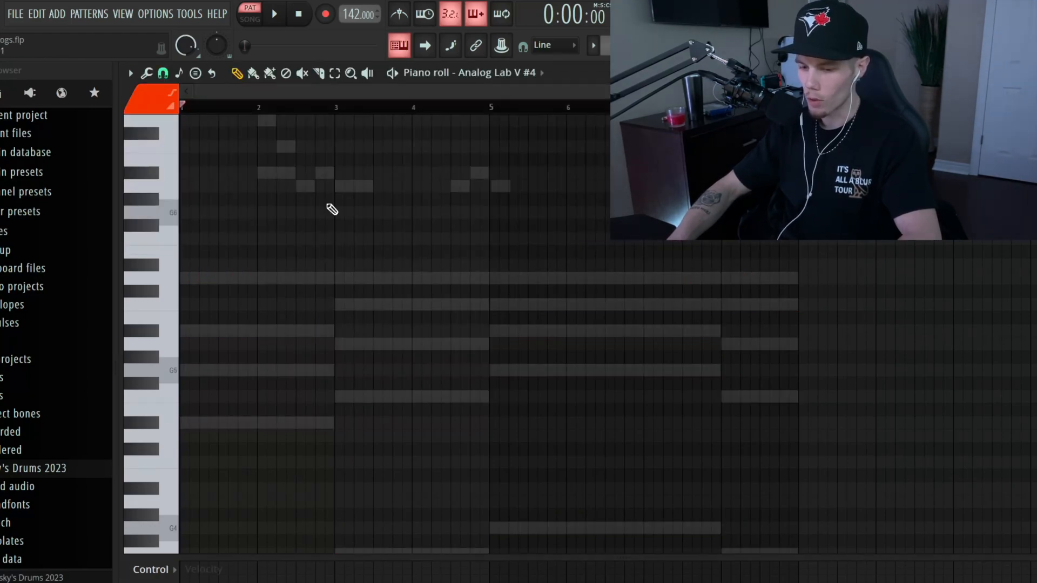
{"action": "key", "text": "q"}
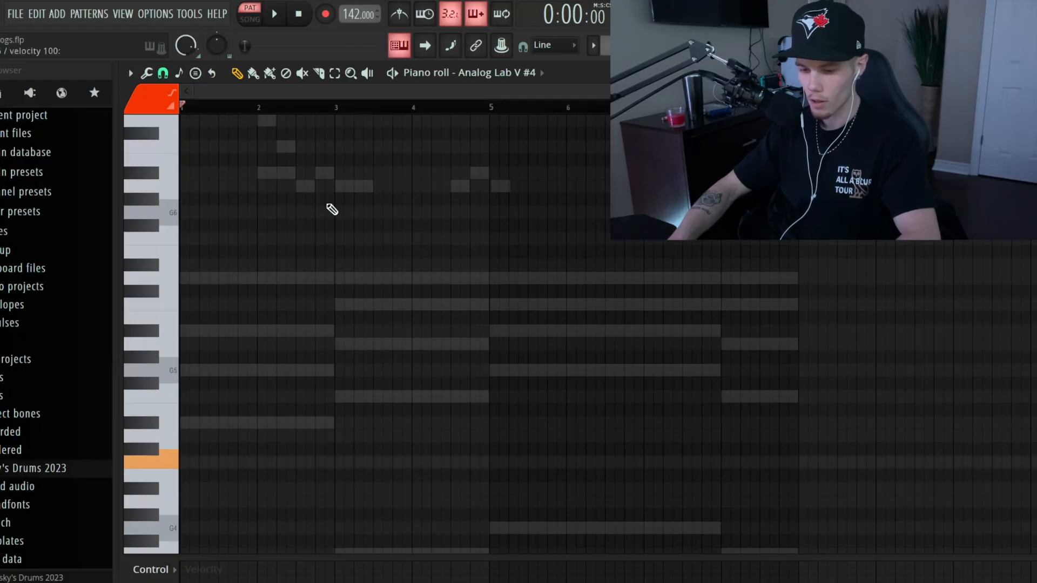
{"action": "key", "text": "w"}
{"action": "key", "text": "e"}
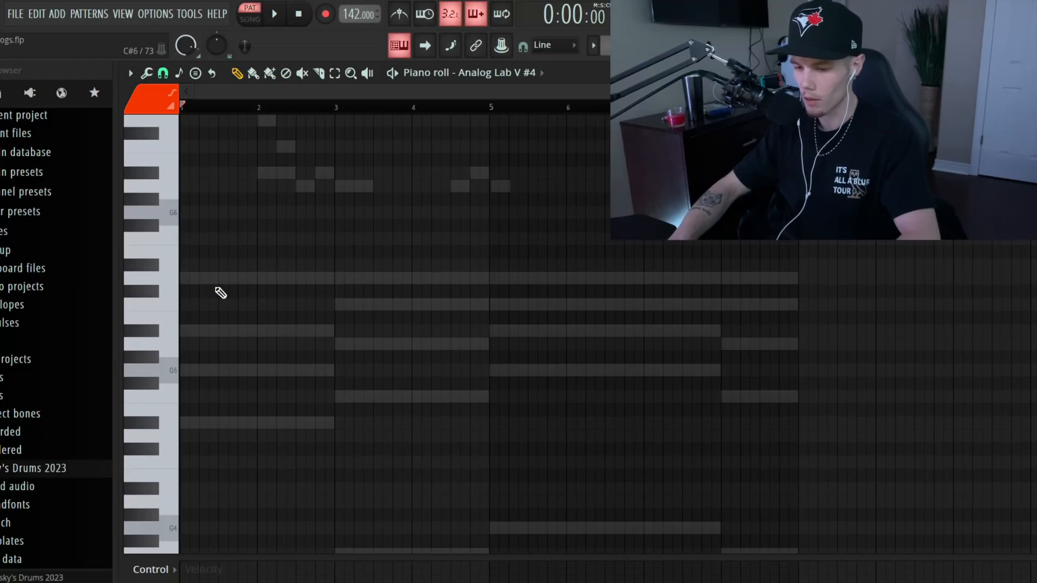
- Target Analog Lab V #4 in the piano roll and arm recording with the metronome on
{"action": "key", "text": "F6"}
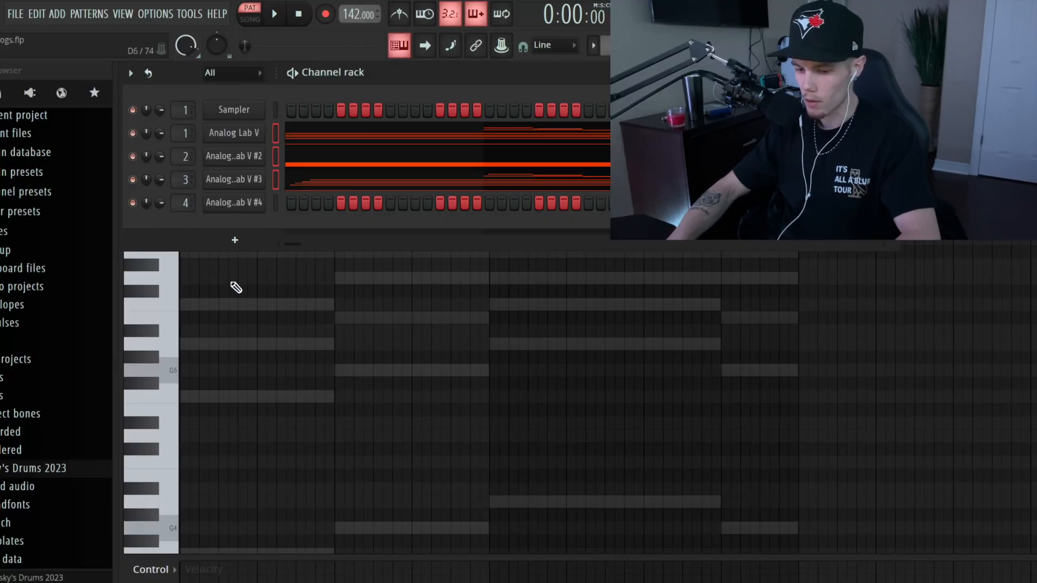
{"action": "key", "text": "F6"}
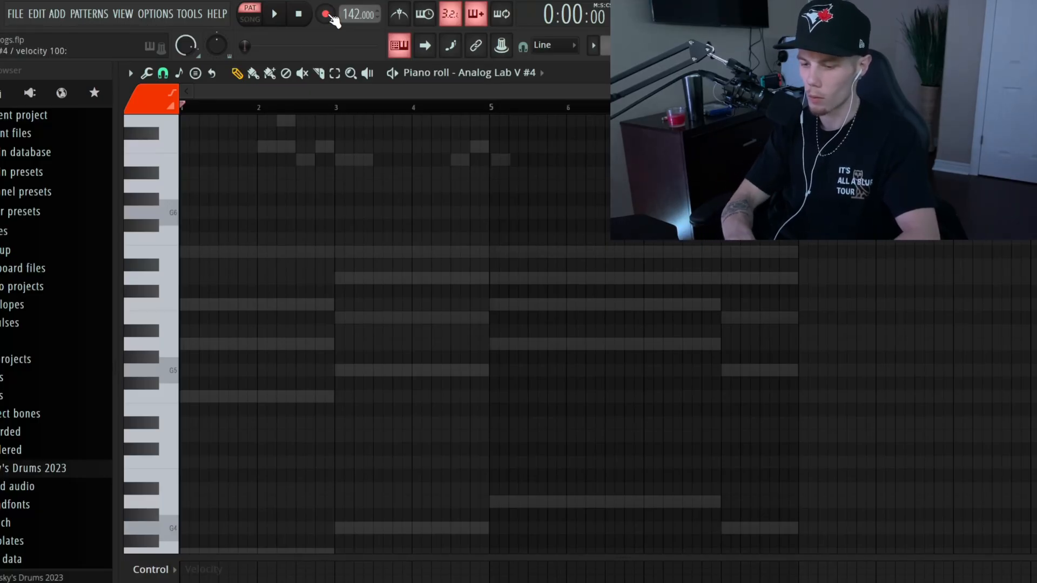
{"action": "left_click", "coordinate": [524, 72]}
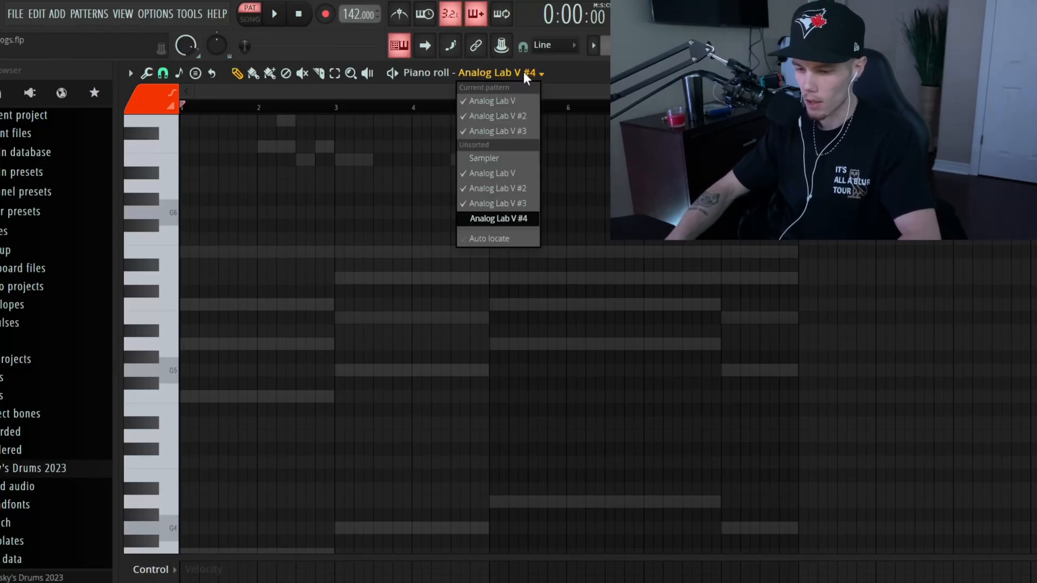
{"action": "left_click", "coordinate": [507, 223]}
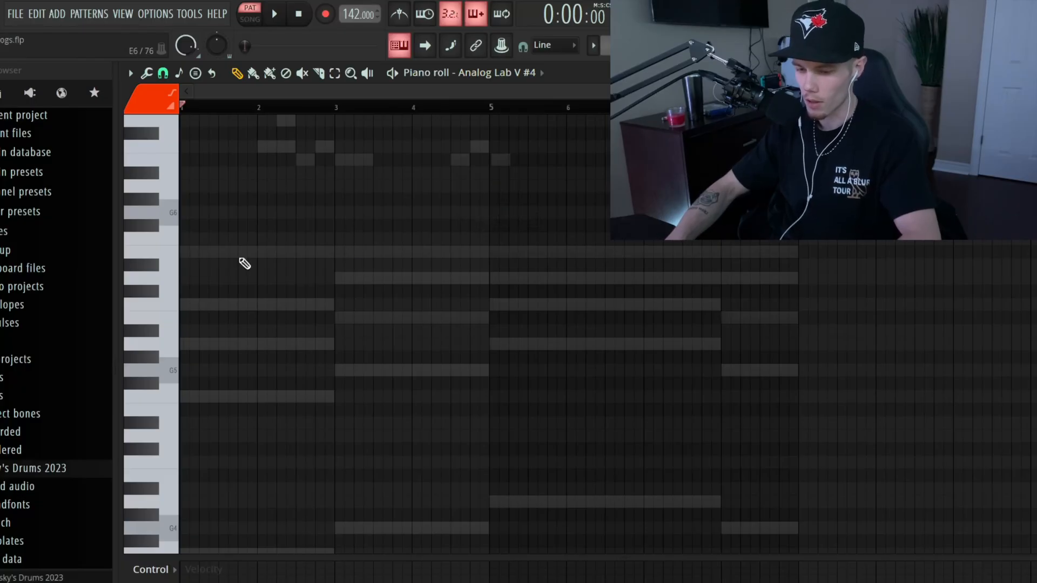
{"action": "scroll", "coordinate": [328, 213], "scroll_direction": "up", "scroll_amount": 3}
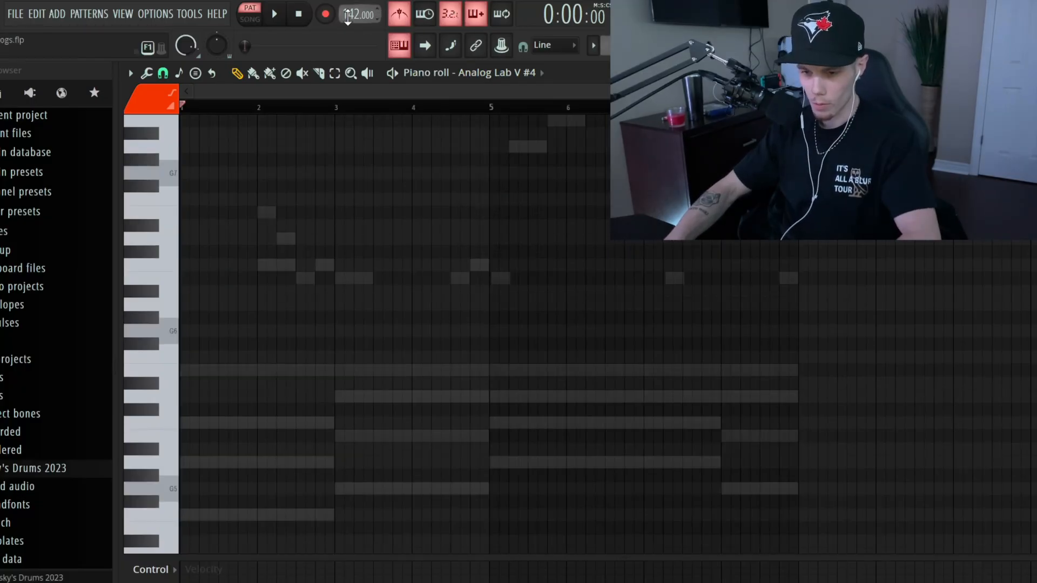
{"action": "left_click", "coordinate": [325, 14]}
{"action": "left_click", "coordinate": [528, 420]}
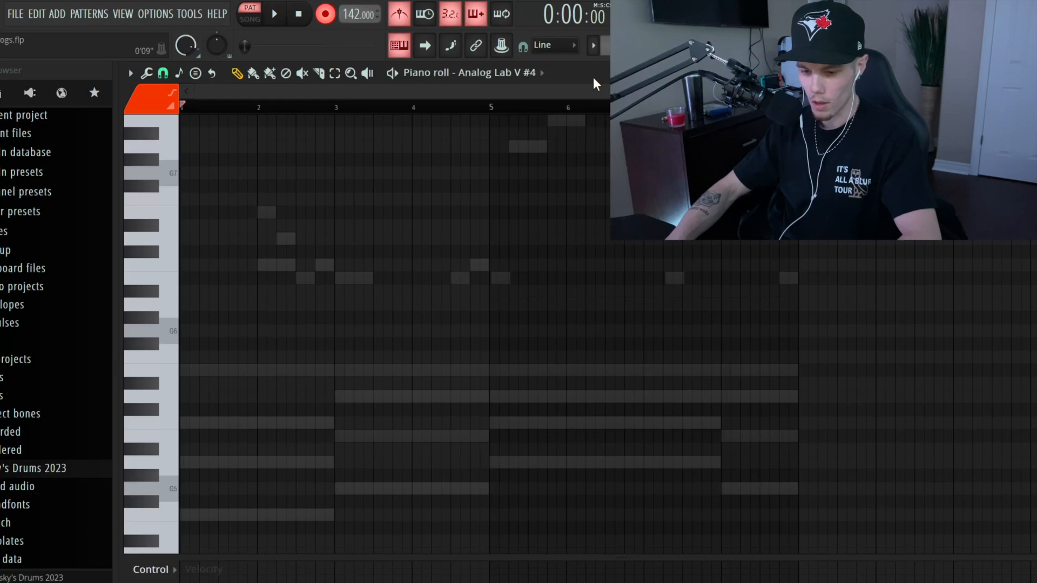
{"action": "scroll", "coordinate": [572, 157], "scroll_direction": "down", "scroll_amount": 2}
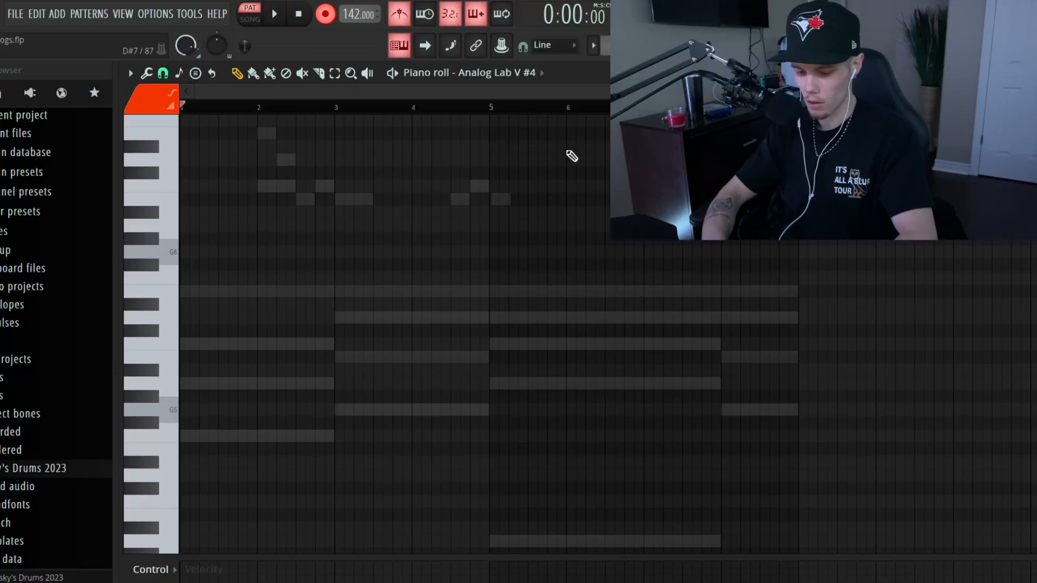
- Record the lead F5, G5, A5, B5, C6, B5, A5, G5 over the chords, ending with recording and metronome off
{"action": "key", "text": "space"}
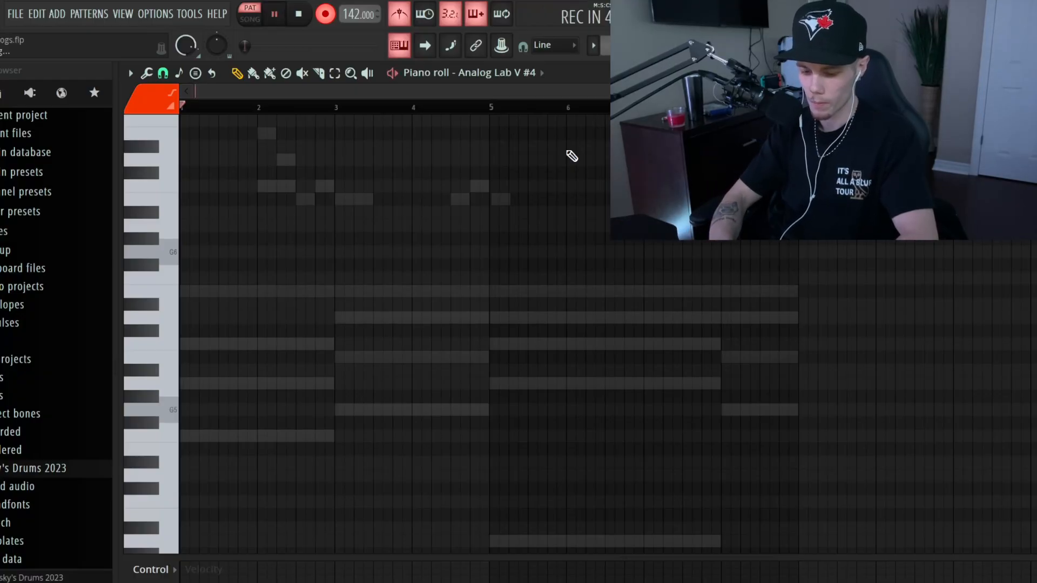
{"action": "key", "text": "v"}
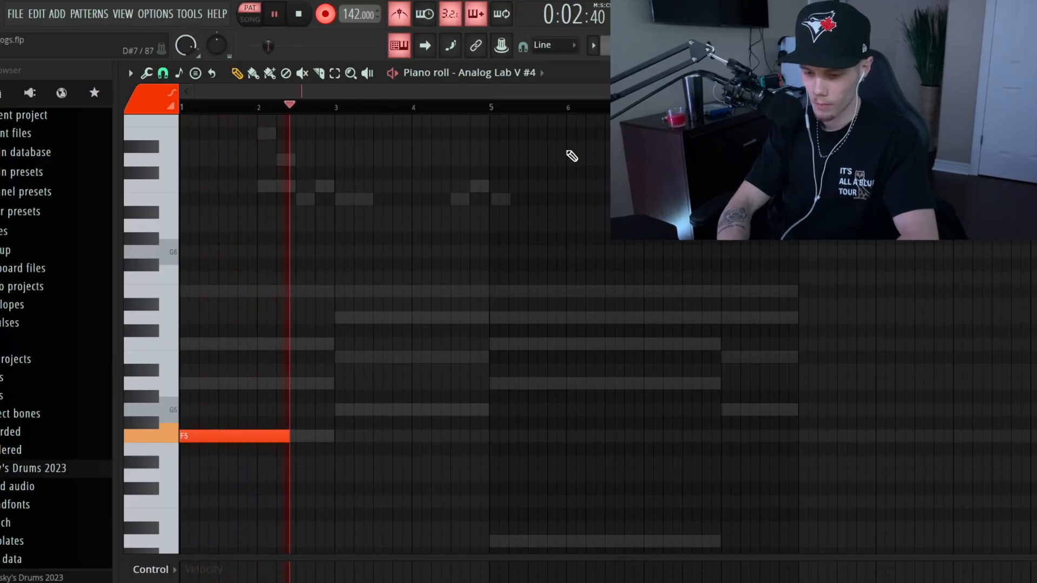
{"action": "key", "text": "b"}
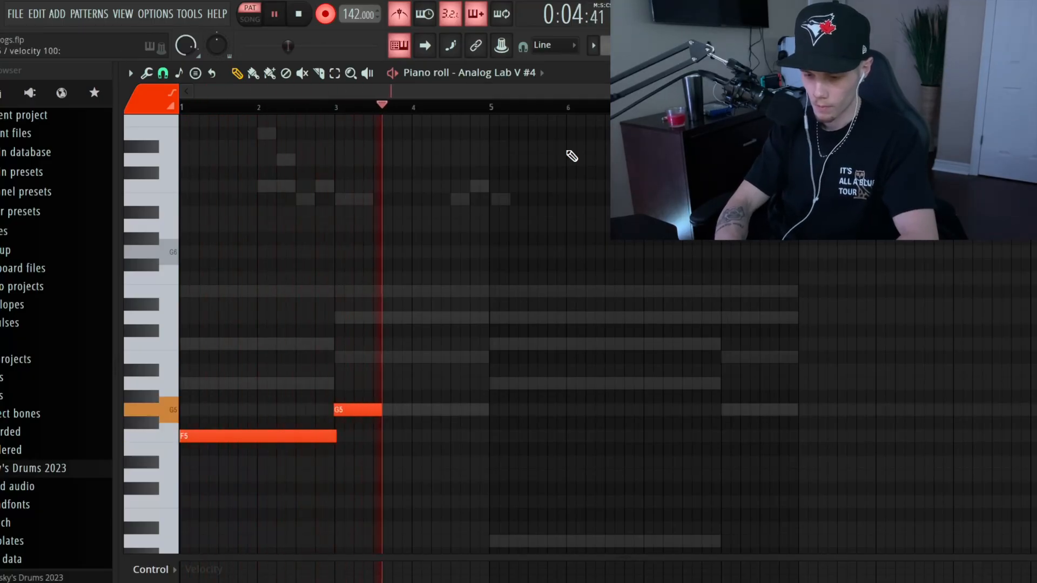
{"action": "key", "text": "n"}
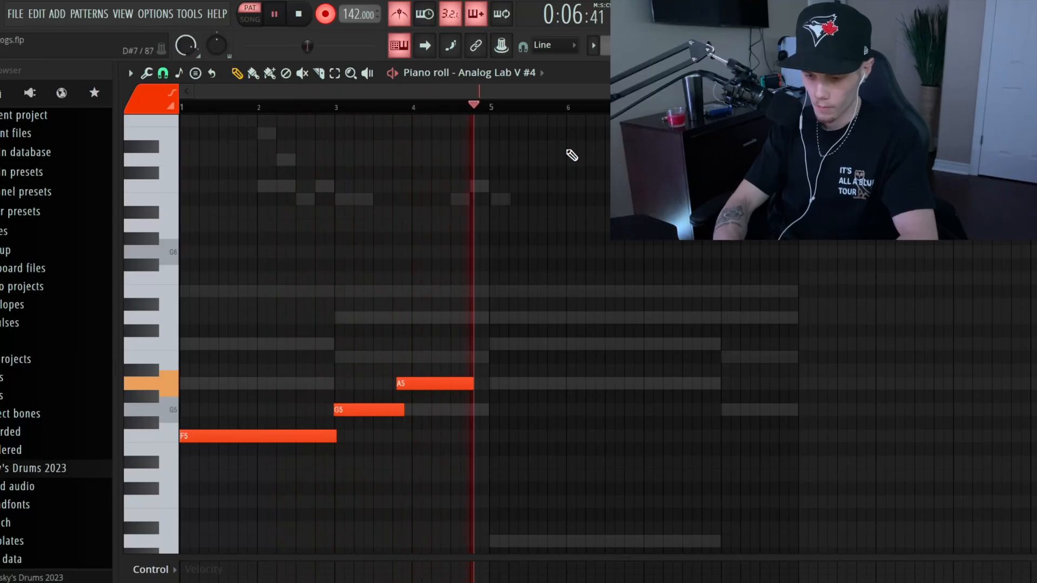
{"action": "key", "text": "m"}
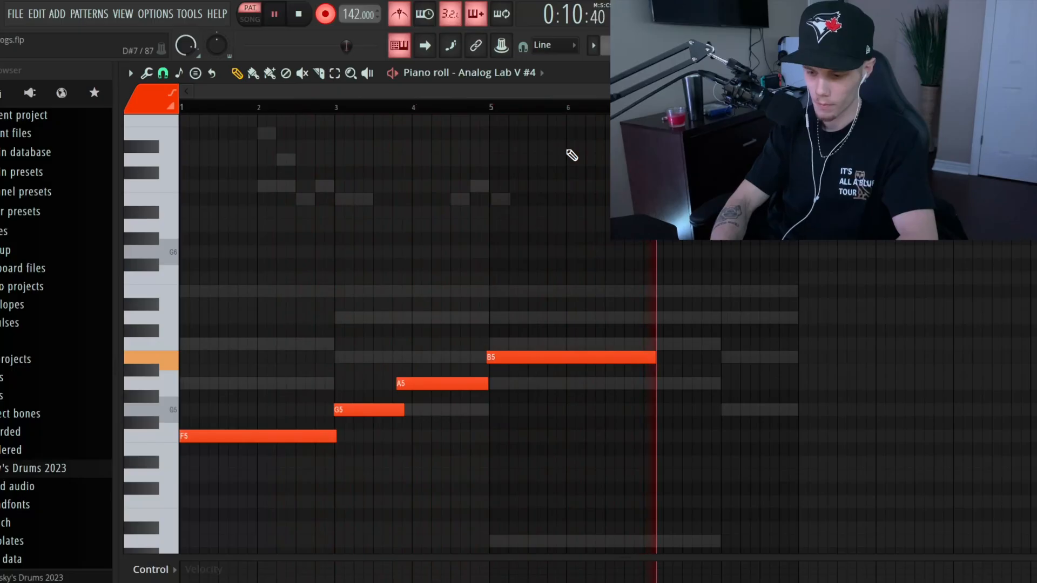
{"action": "key", "text": "comma"}
{"action": "key", "text": "m"}
{"action": "key", "text": "n"}
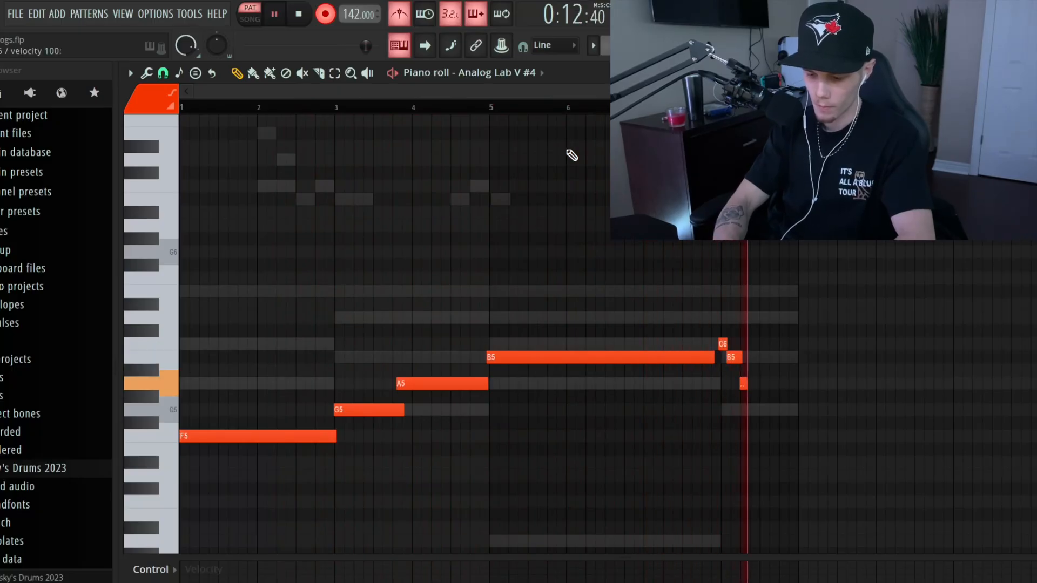
{"action": "key", "text": "b"}
{"action": "key", "text": "space"}
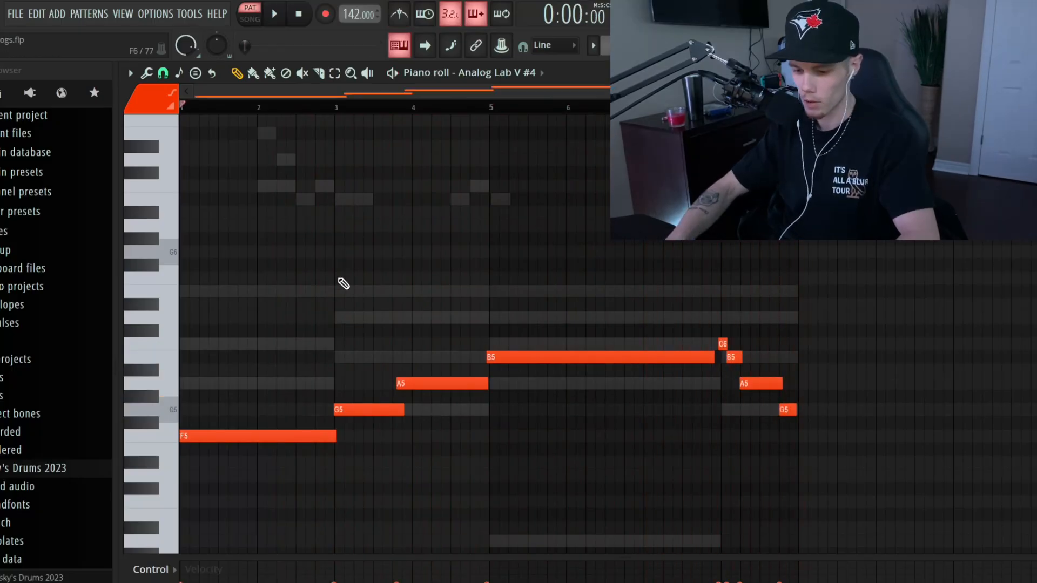
- Play the pattern to listen to the recorded lead together with the other layers
{"action": "scroll", "coordinate": [173, 348], "scroll_direction": "down", "scroll_amount": 1}
{"action": "key", "text": "space"}
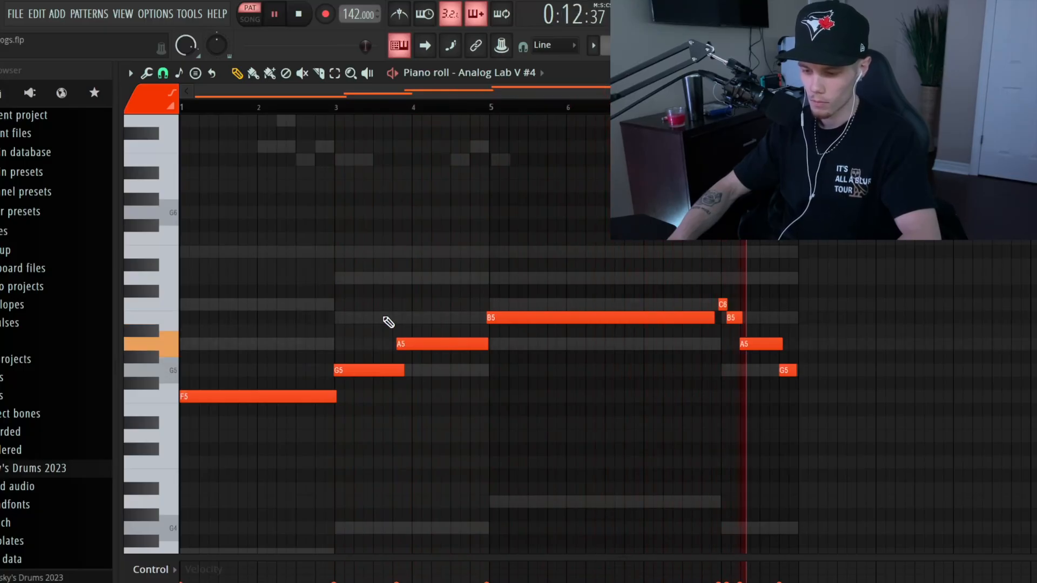
{"action": "key", "text": "space"}
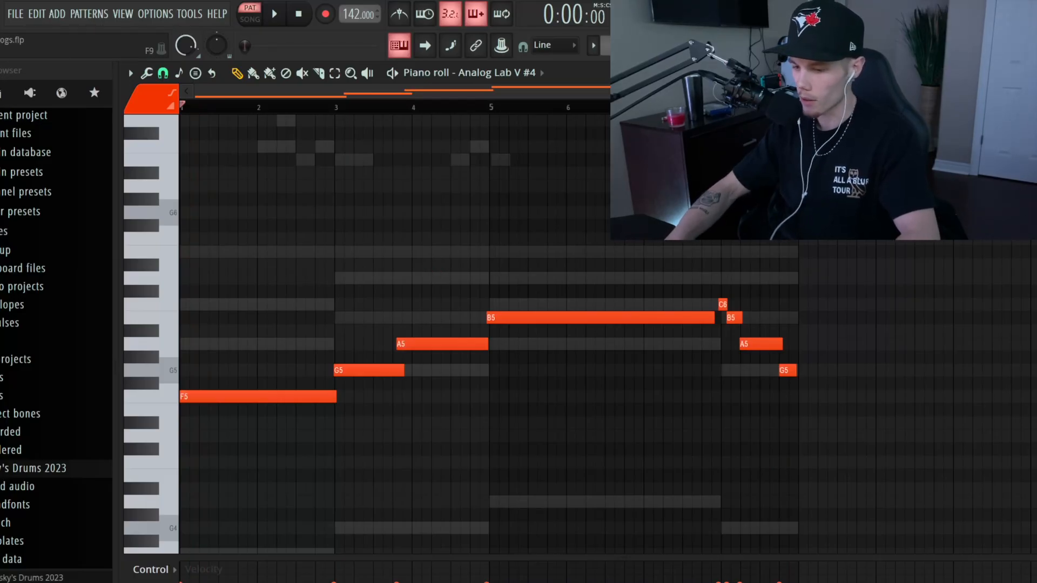
- Add another Analog Lab V instance and load the magic preset from the MOODY BLUES sound bank
{"action": "key", "text": "F6"}
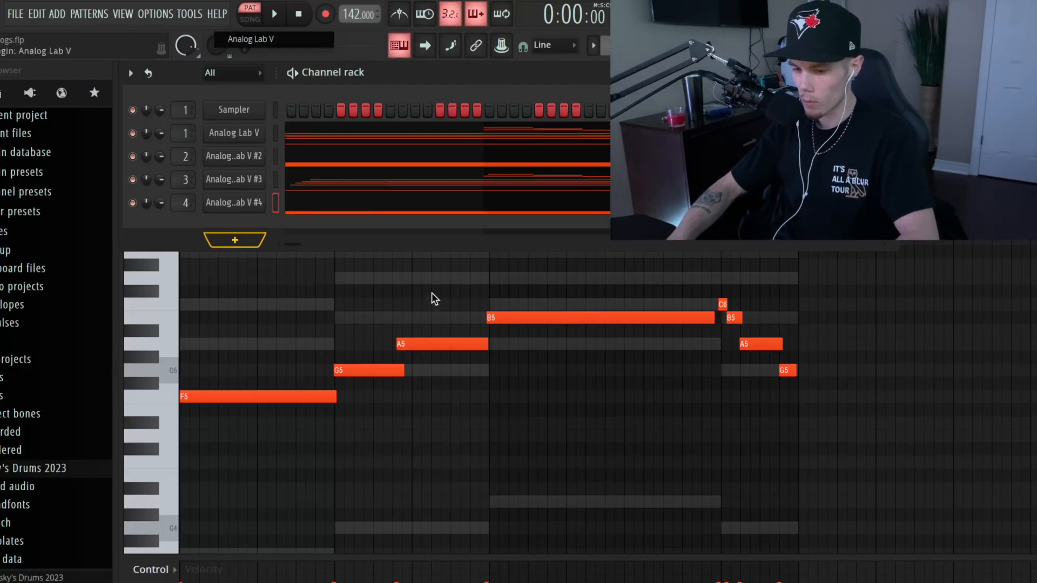
{"action": "scroll", "coordinate": [489, 405], "scroll_direction": "down", "scroll_amount": 3}
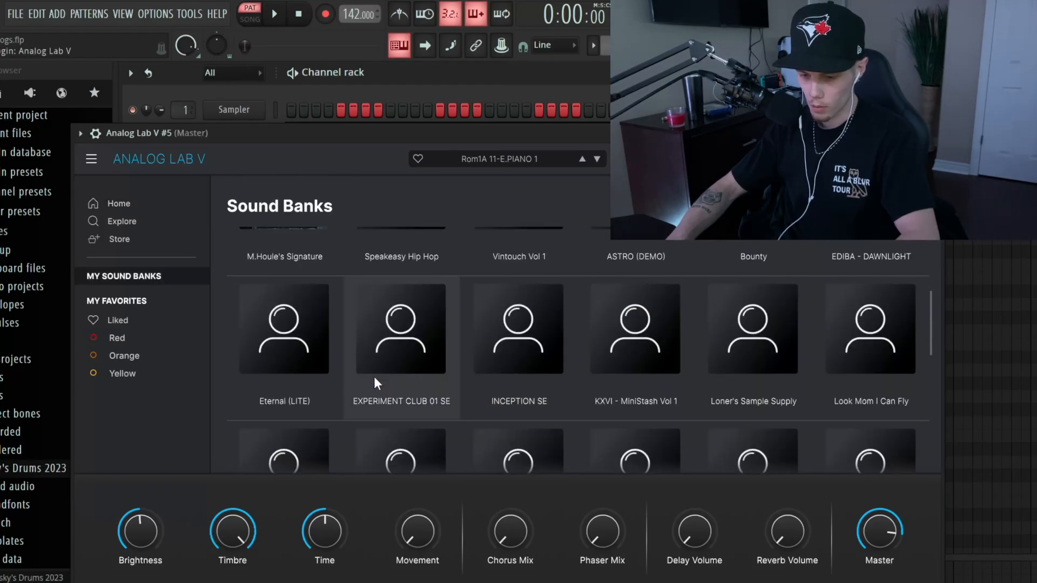
{"action": "scroll", "coordinate": [384, 375], "scroll_direction": "up", "scroll_amount": 1}
{"action": "scroll", "coordinate": [384, 378], "scroll_direction": "down", "scroll_amount": 5}
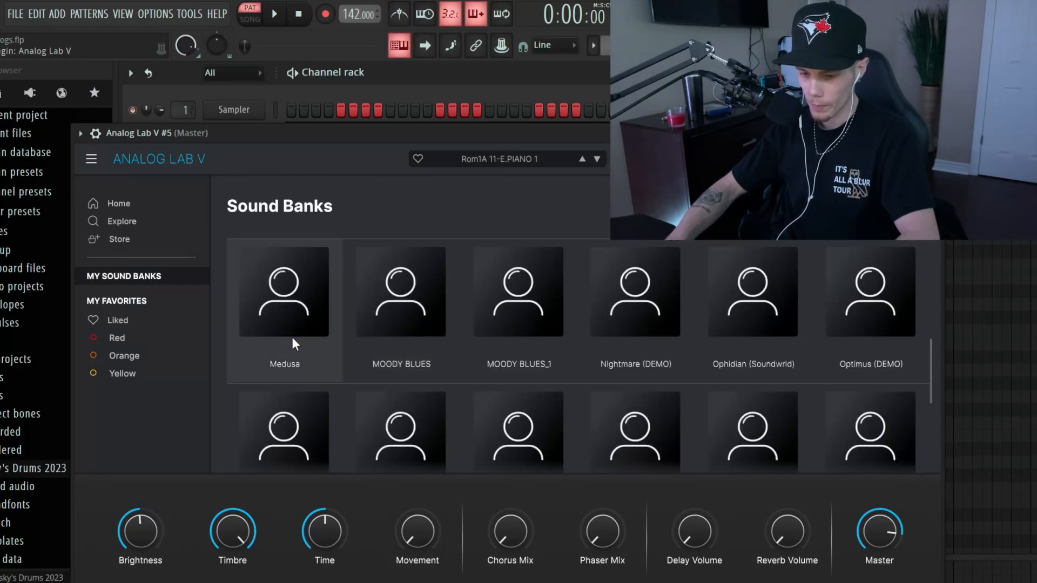
{"action": "left_click", "coordinate": [296, 338]}
{"action": "left_click", "coordinate": [215, 167]}
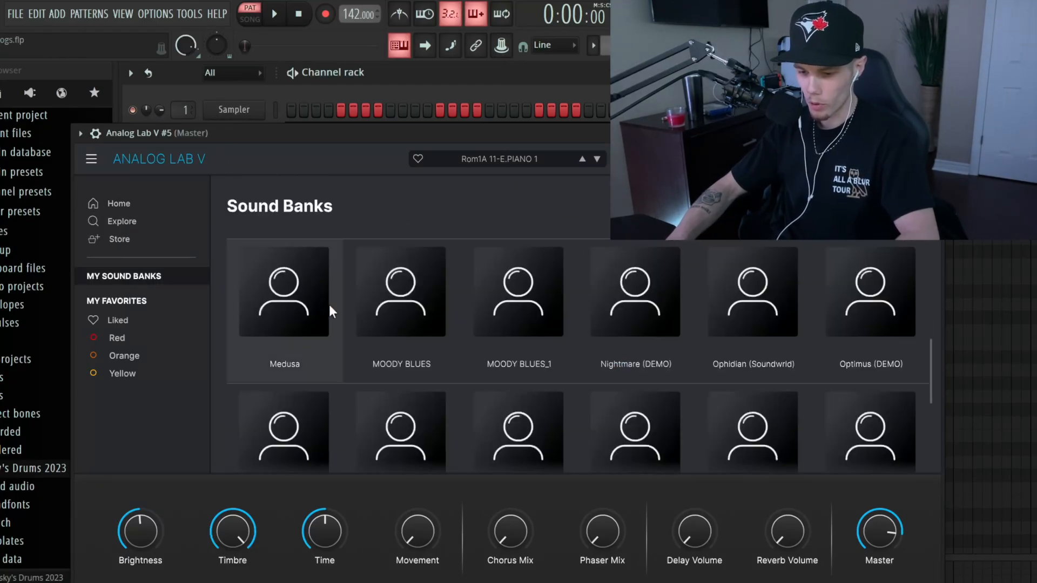
{"action": "left_click", "coordinate": [399, 290]}
{"action": "scroll", "coordinate": [368, 348], "scroll_direction": "down", "scroll_amount": 3}
{"action": "left_click", "coordinate": [367, 354]}
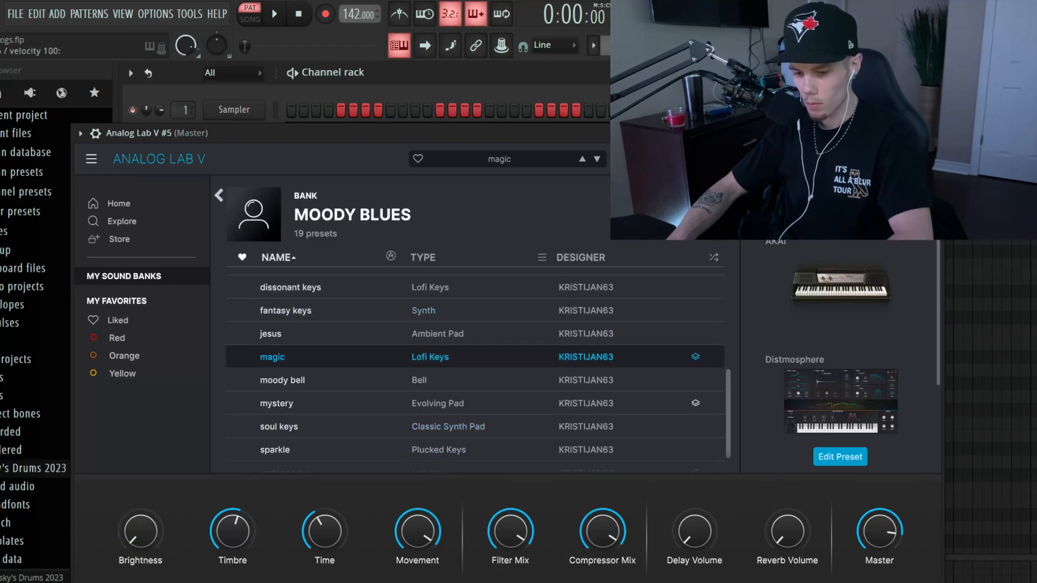
- Close the plugin window and target Analog Lab V #5 in the piano roll
{"action": "key", "text": "F7"}
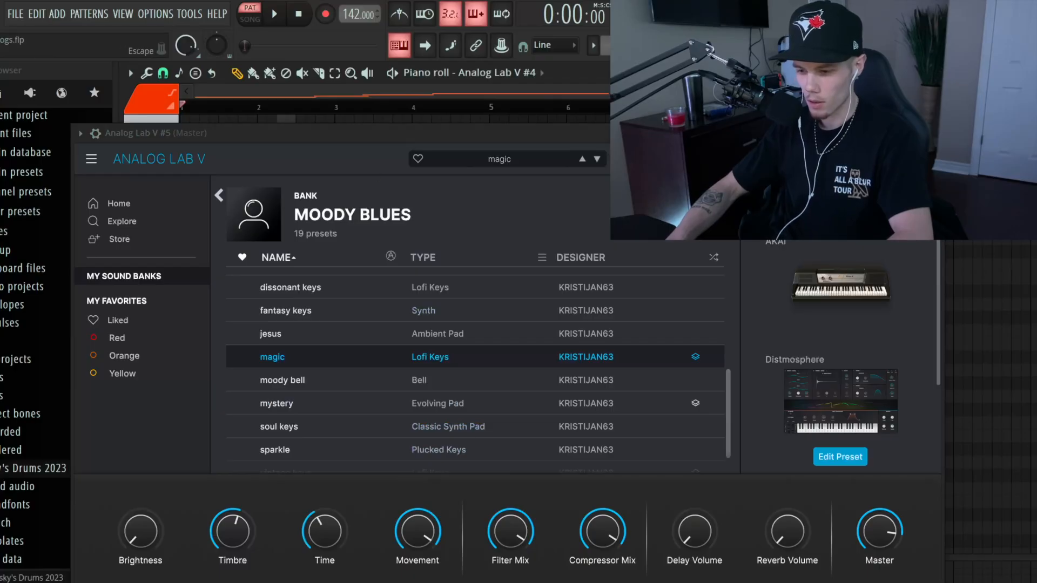
{"action": "left_click", "coordinate": [934, 133]}
{"action": "left_click", "coordinate": [542, 74]}
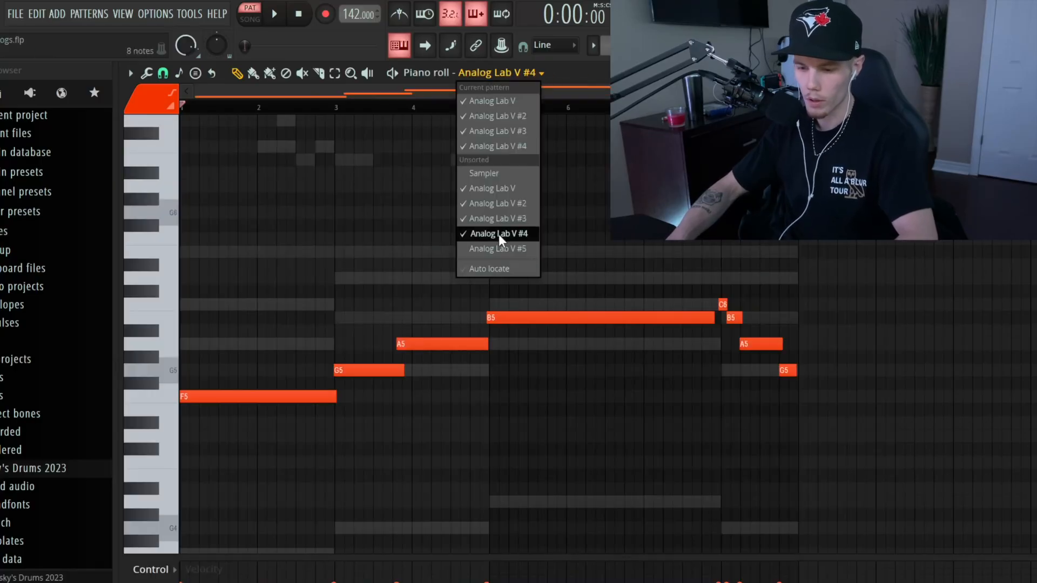
{"action": "left_click", "coordinate": [498, 249]}
- Draw one-bar notes E6, C6, B5, G5, A5, B5, C6, B5 across bars 1 to 8 during playback
{"action": "key", "text": "space"}
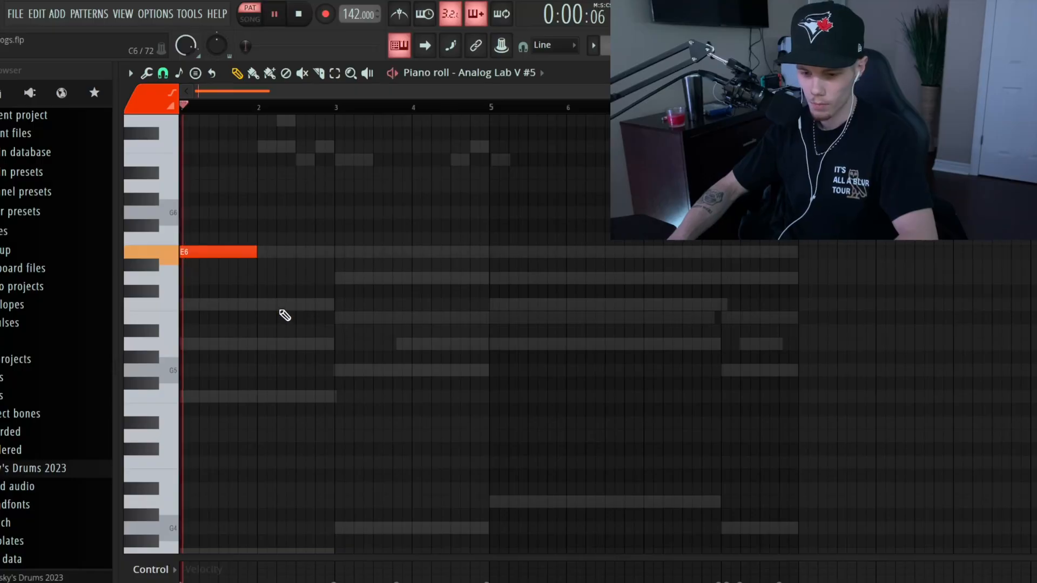
{"action": "left_click", "coordinate": [261, 308]}
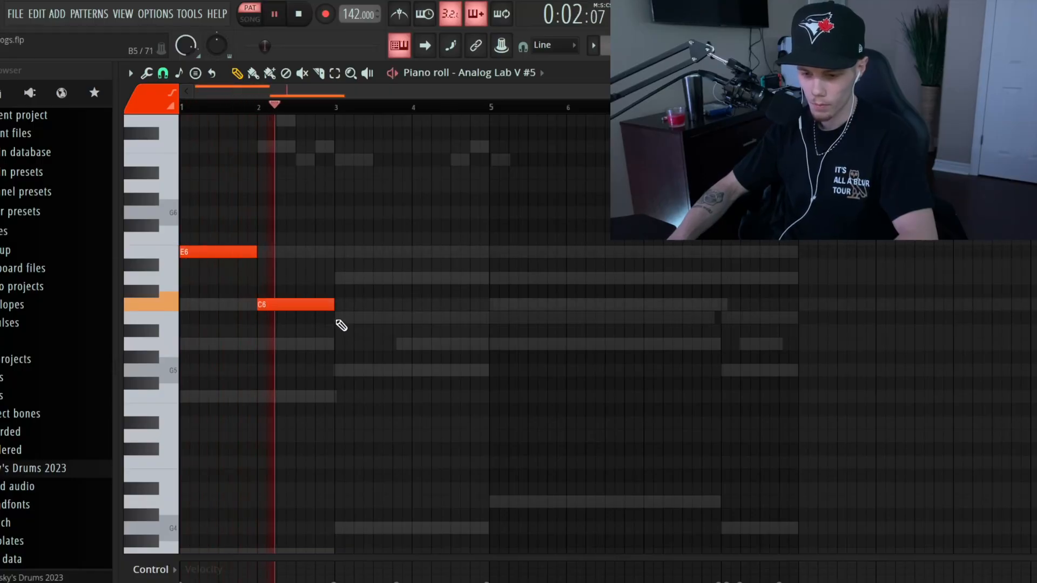
{"action": "left_click", "coordinate": [336, 319]}
{"action": "left_click", "coordinate": [416, 371]}
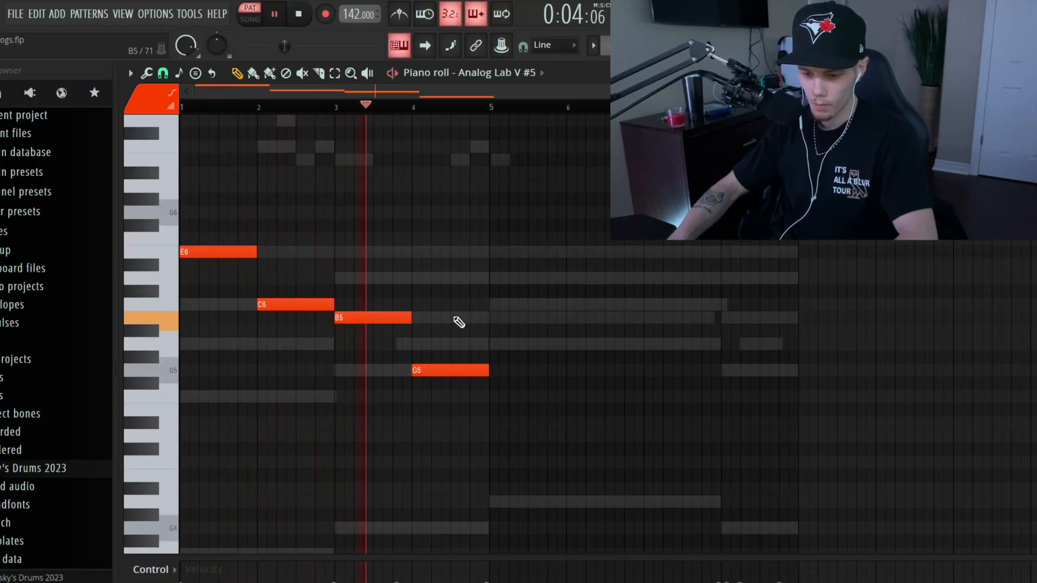
{"action": "left_click", "coordinate": [492, 345]}
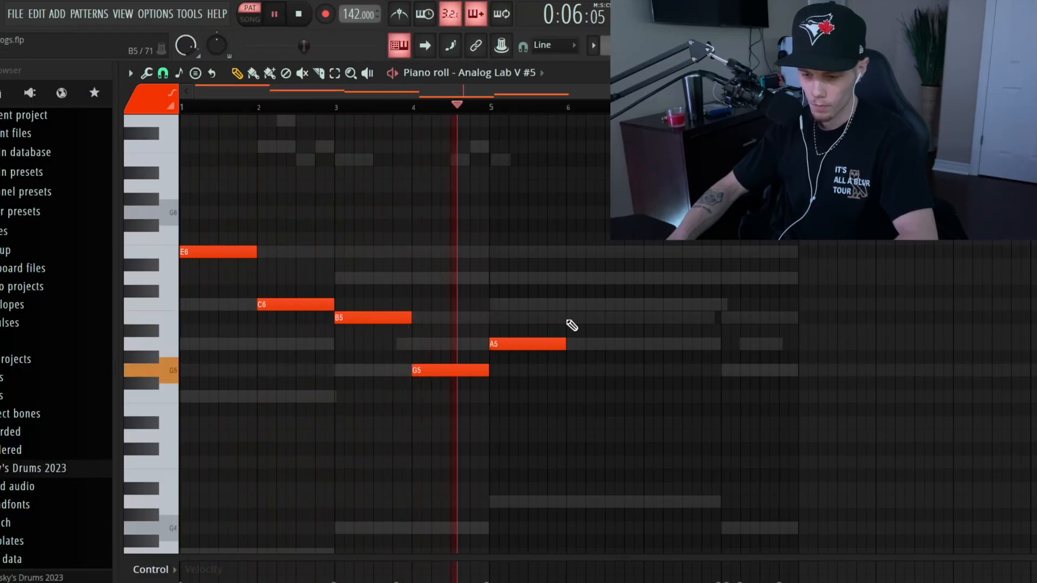
{"action": "left_click", "coordinate": [570, 319]}
{"action": "left_click", "coordinate": [646, 305]}
{"action": "left_click", "coordinate": [723, 319]}
{"action": "key", "text": "space"}
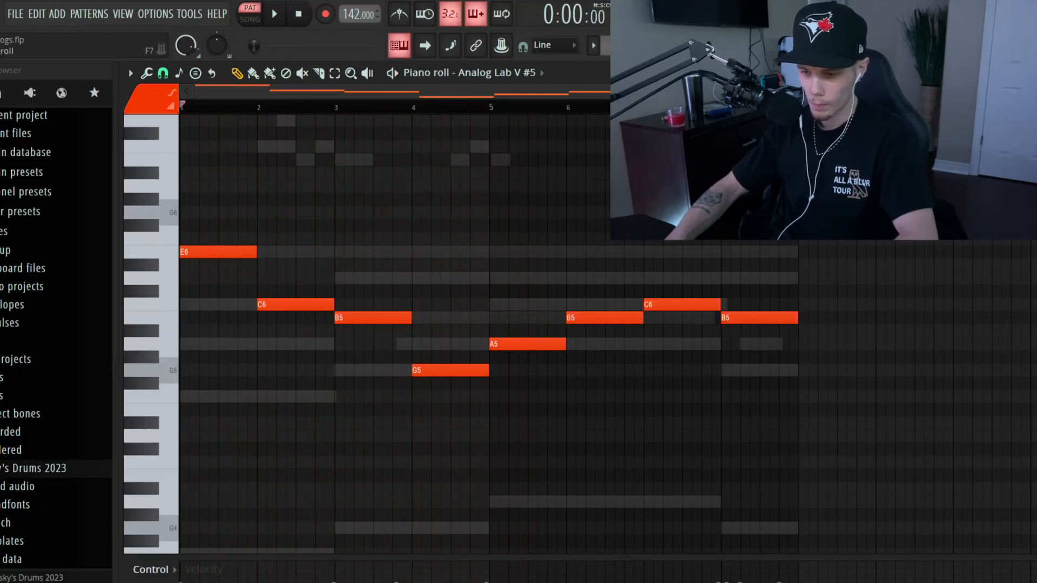
- Mute Analog Lab V #4 and replace the bar 6 note with A5 while the pattern plays
{"action": "key", "text": "F6"}
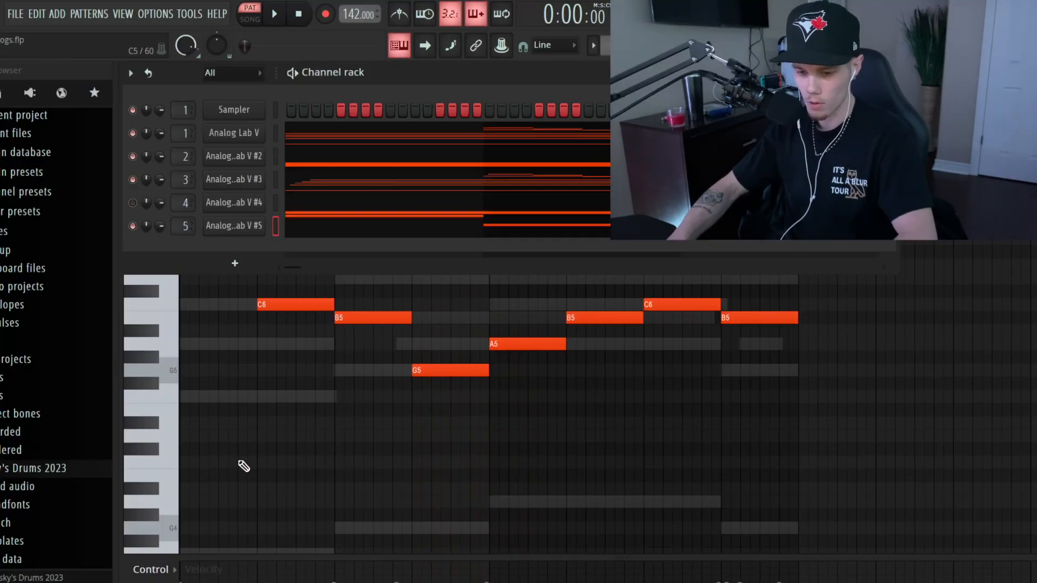
{"action": "key", "text": "F6"}
{"action": "key", "text": "space"}
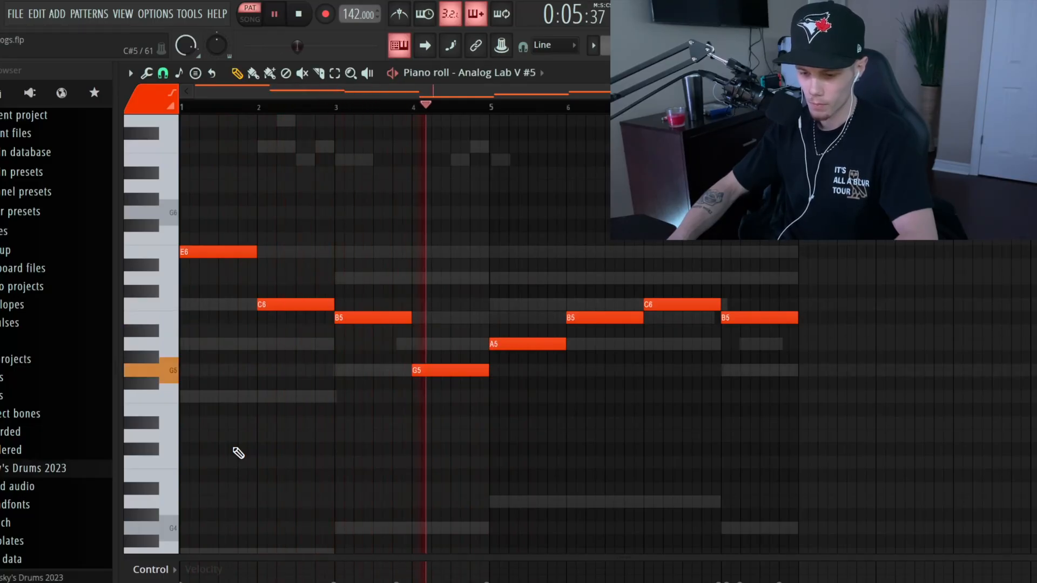
{"action": "right_click", "coordinate": [629, 319]}
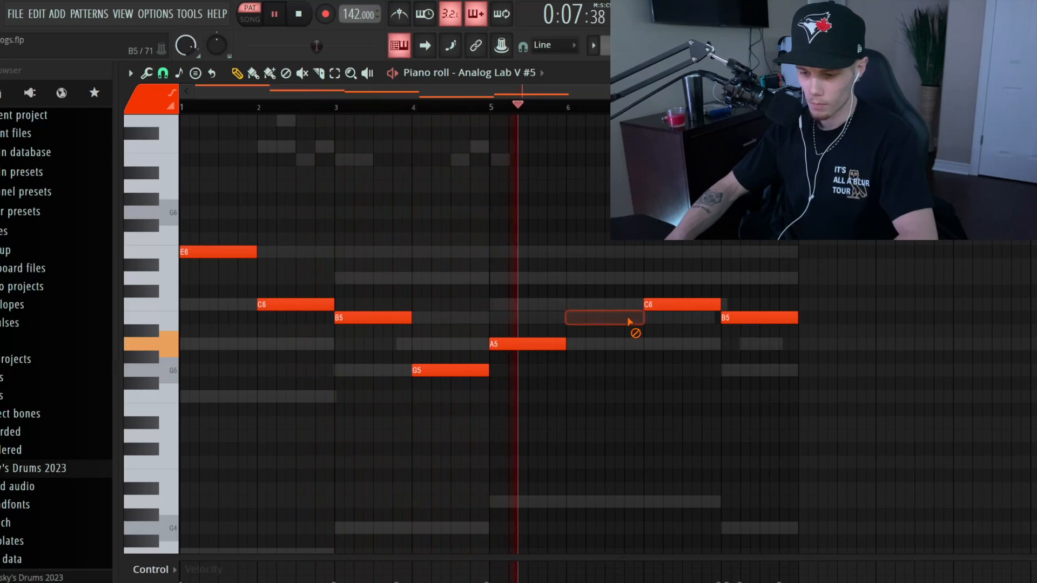
{"action": "left_click", "coordinate": [574, 344]}
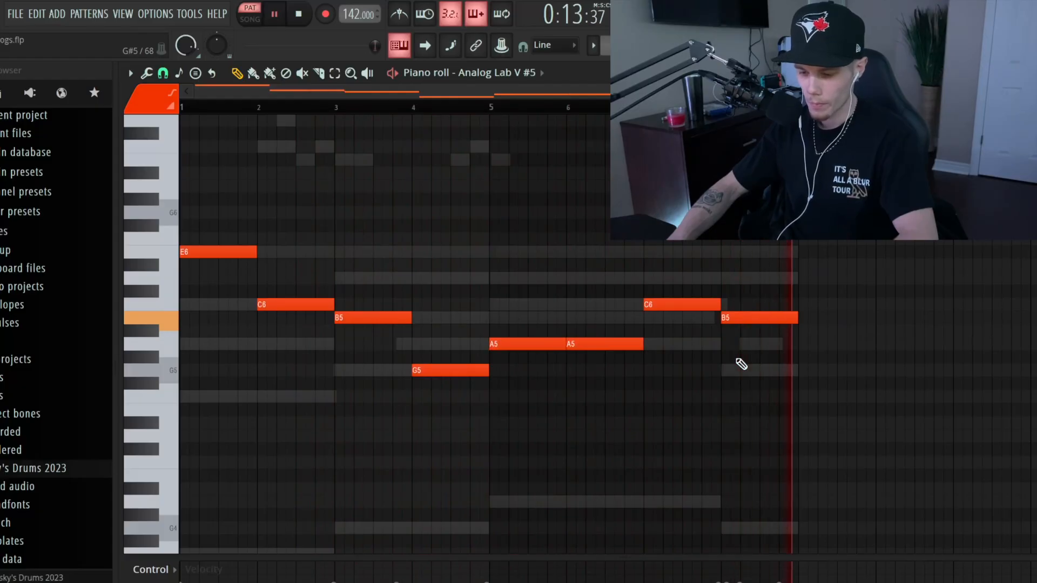
{"action": "key", "text": "space"}
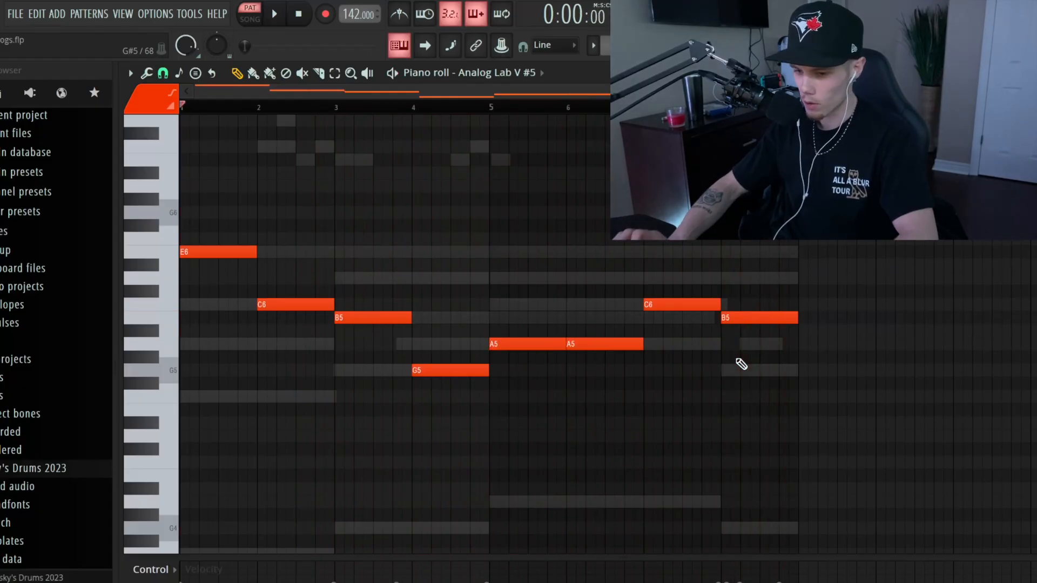
- Switch to Splice and browse its genres to the R&B samples
{"action": "key", "text": "F6"}
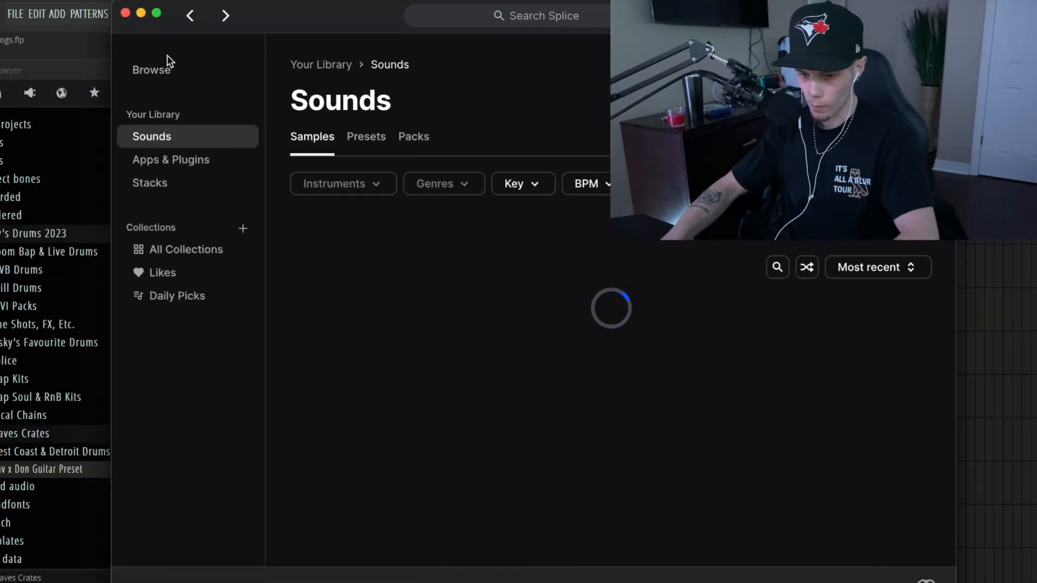
{"action": "left_click", "coordinate": [168, 68]}
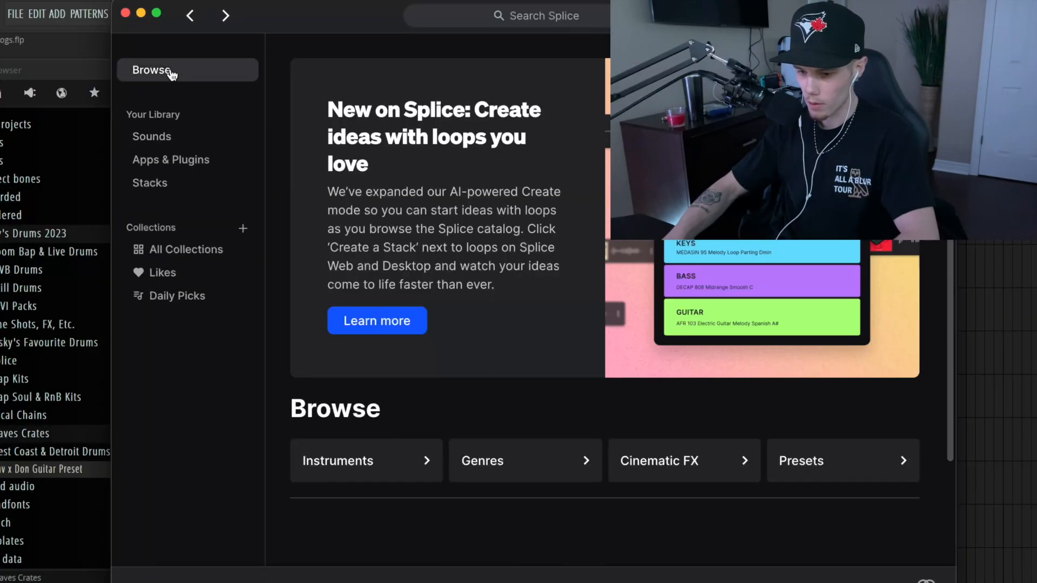
{"action": "left_click", "coordinate": [545, 456]}
{"action": "scroll", "coordinate": [602, 223], "scroll_direction": "down", "scroll_amount": 1}
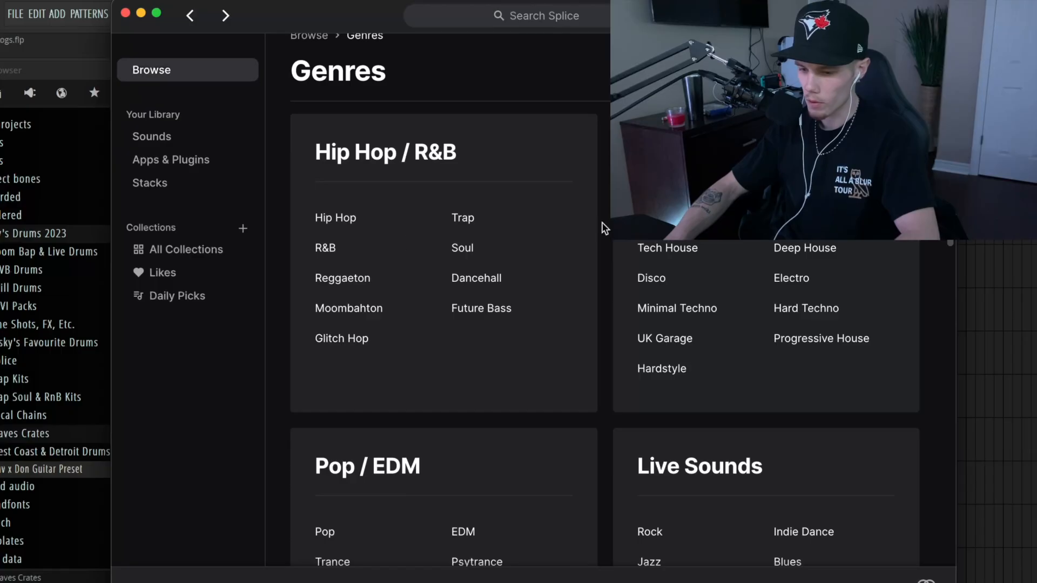
{"action": "left_click", "coordinate": [326, 248]}
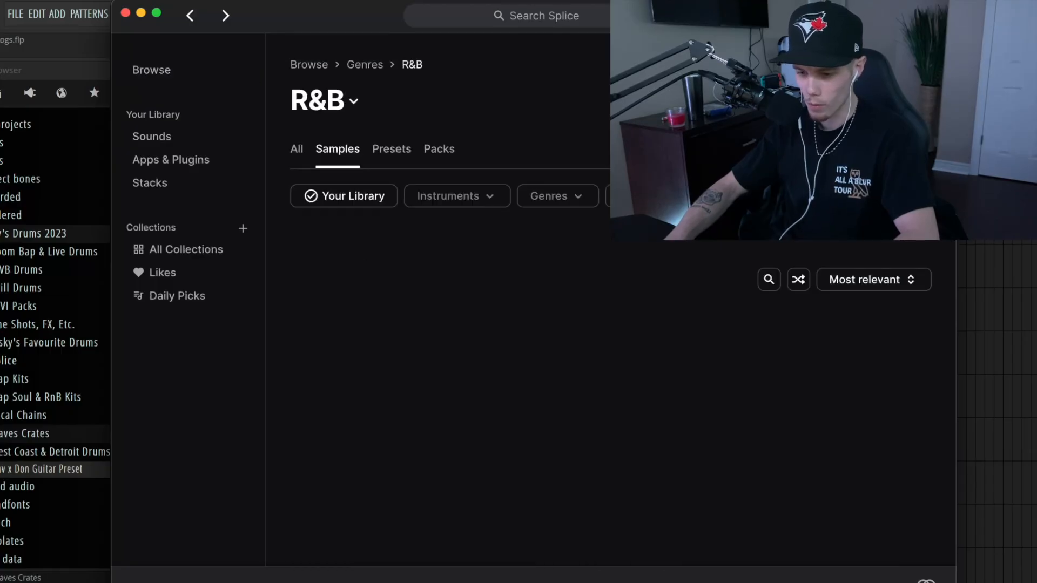
- Filter the R&B samples to vocals in minor keys
{"action": "left_click", "coordinate": [456, 196]}
{"action": "left_click", "coordinate": [423, 273]}
{"action": "left_click", "coordinate": [591, 562]}
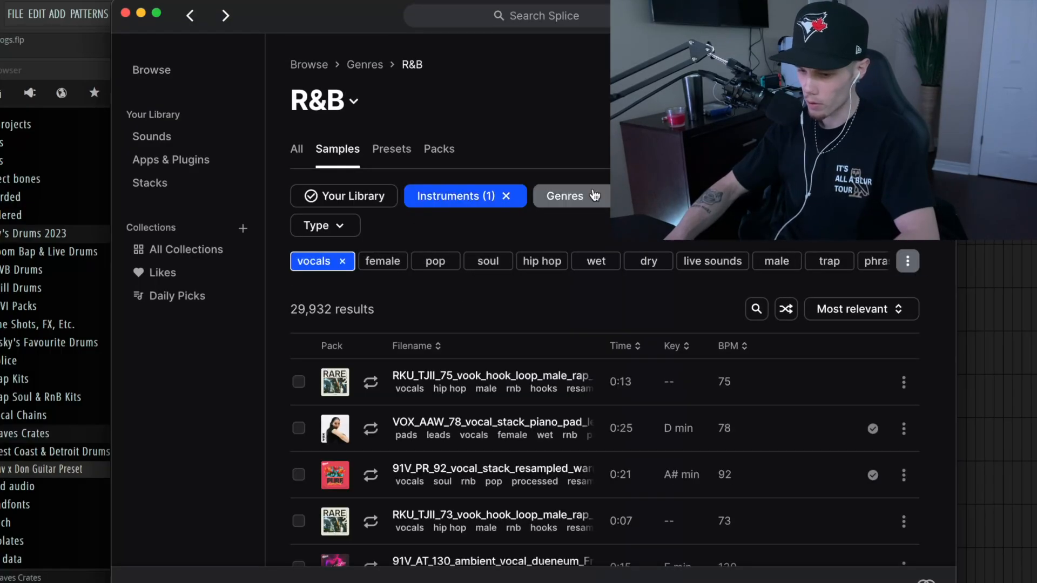
{"action": "left_click", "coordinate": [596, 198]}
{"action": "left_click", "coordinate": [655, 199]}
{"action": "left_click", "coordinate": [795, 348]}
{"action": "left_click", "coordinate": [800, 397]}
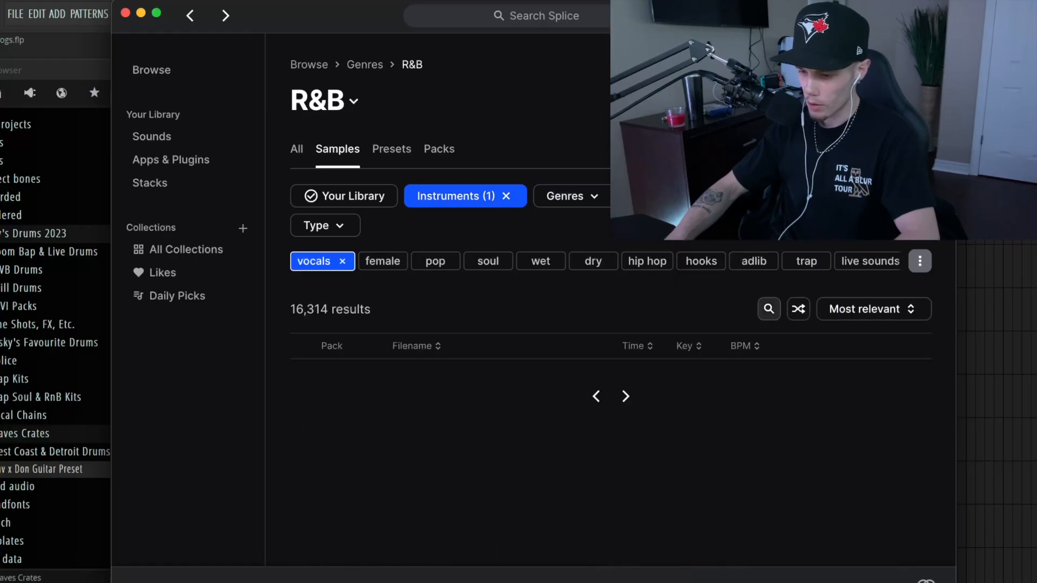
- Set the sample filter's BPM range to 120–160
{"action": "left_click", "coordinate": [734, 196]}
{"action": "left_click", "coordinate": [736, 265]}
{"action": "left_click", "coordinate": [819, 265]}
{"action": "type", "text": "120"}
{"action": "key", "text": "Tab"}
{"action": "type", "text": "16"}
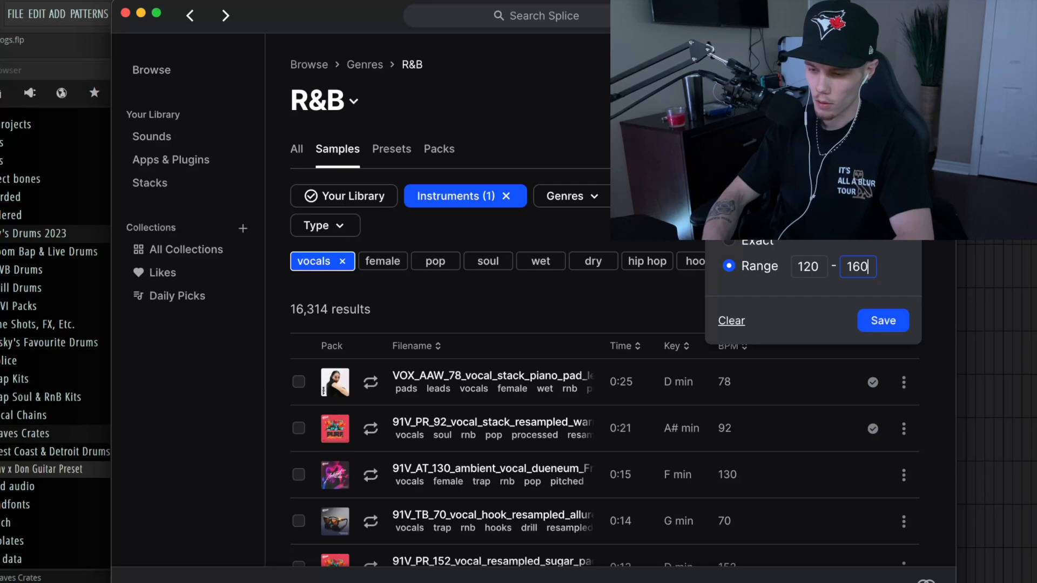
{"action": "type", "text": "0"}
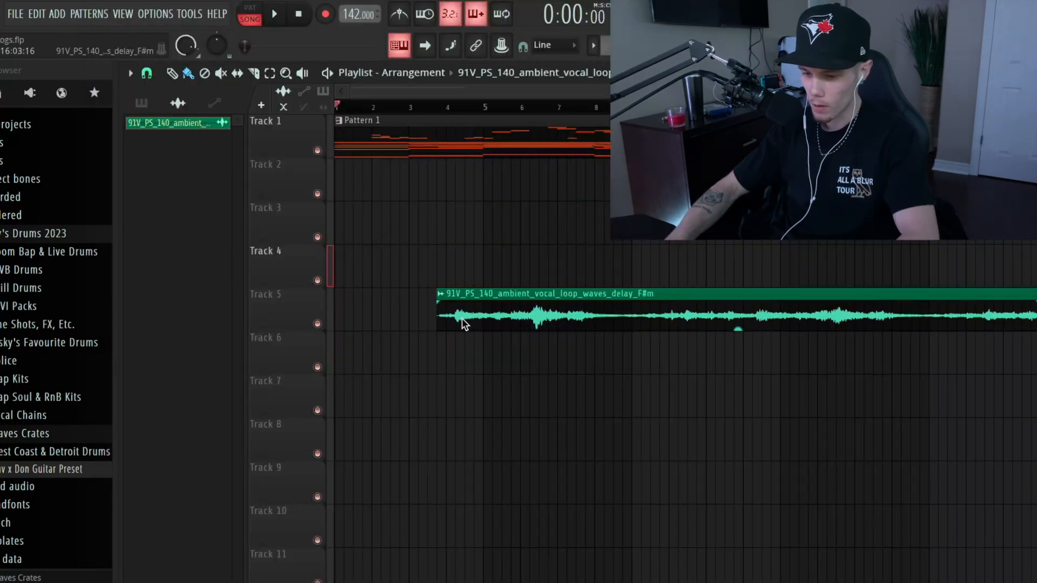
- Move the ambient vocal loop to the start of Track 2 and set Generic (bleeding) declicking and Stretch mode, fitting it to 16 bars
{"action": "left_click_drag", "start_coordinate": [461, 319], "coordinate": [352, 170]}
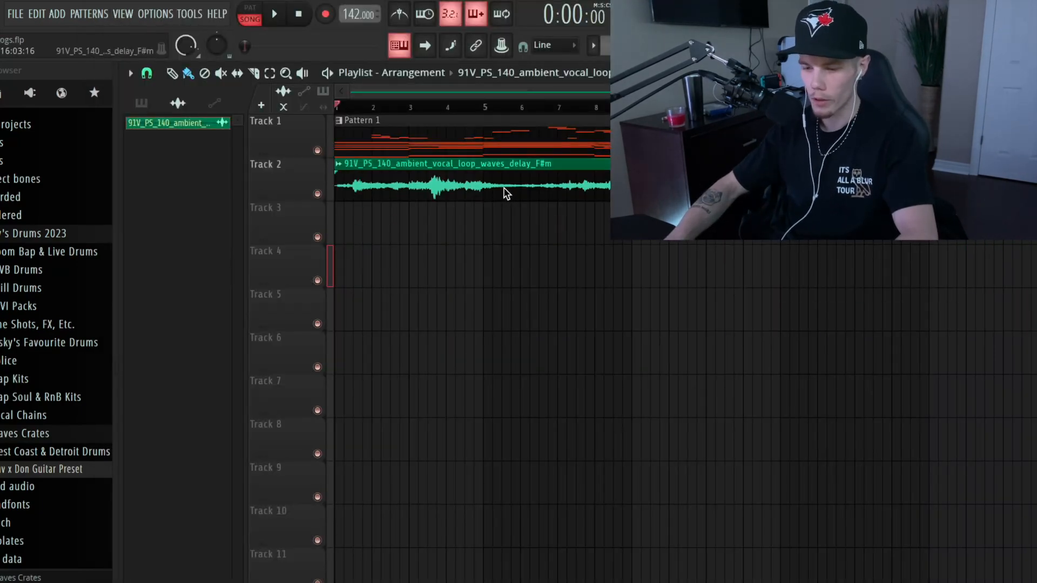
{"action": "double_click", "coordinate": [573, 162]}
{"action": "left_click", "coordinate": [425, 397]}
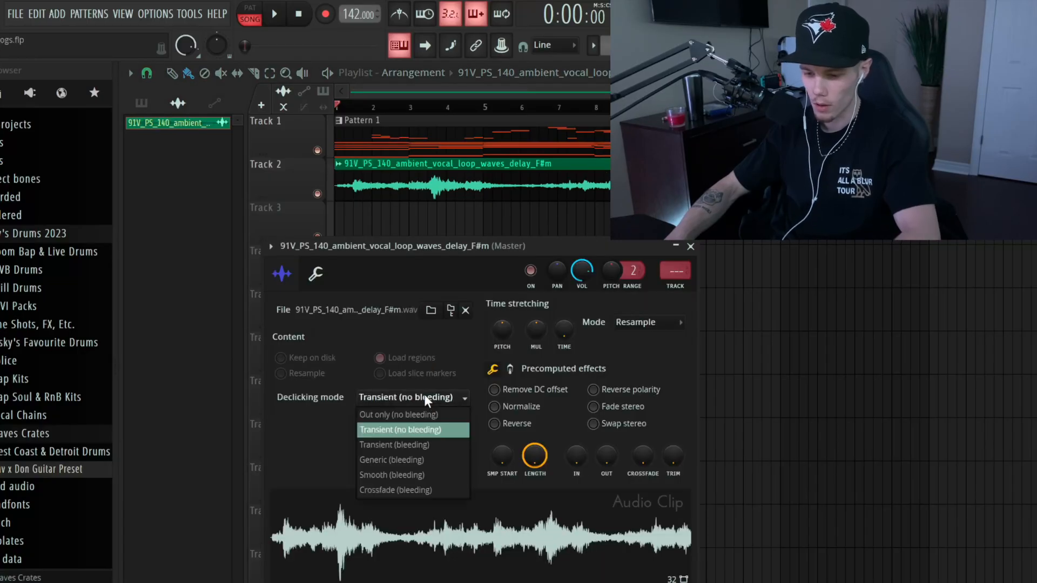
{"action": "left_click", "coordinate": [419, 459]}
{"action": "left_click", "coordinate": [640, 322]}
{"action": "left_click", "coordinate": [646, 358]}
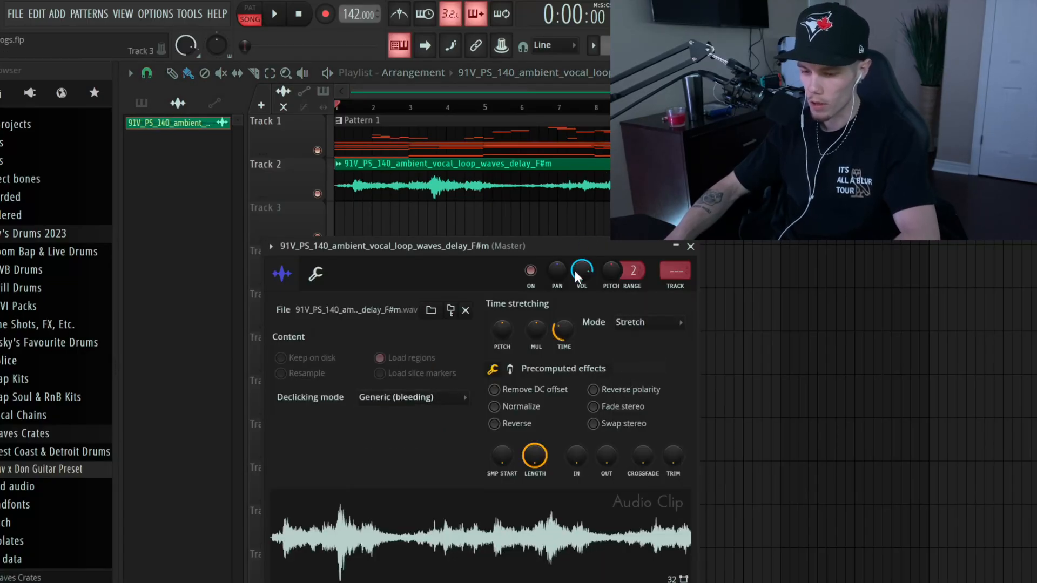
{"action": "left_click_drag", "start_coordinate": [568, 326], "coordinate": [568, 323]}
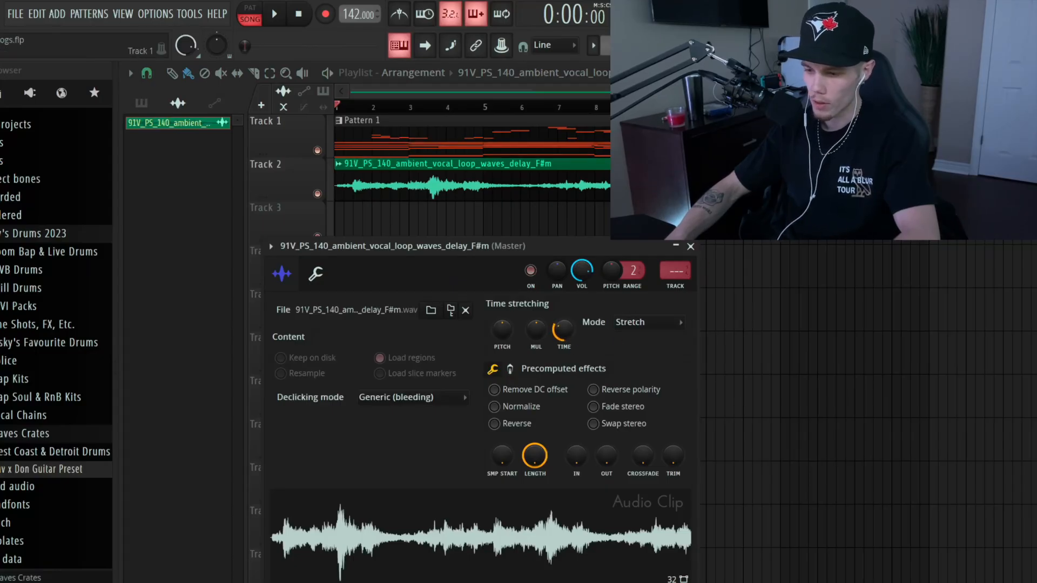
- Close the vocal clip's settings and repeat Pattern 1 from bar 9 on Track 1
{"action": "scroll", "coordinate": [929, 184], "scroll_direction": "up", "scroll_amount": 6}
{"action": "scroll", "coordinate": [929, 183], "scroll_direction": "down", "scroll_amount": 6}
{"action": "left_click", "coordinate": [690, 246]}
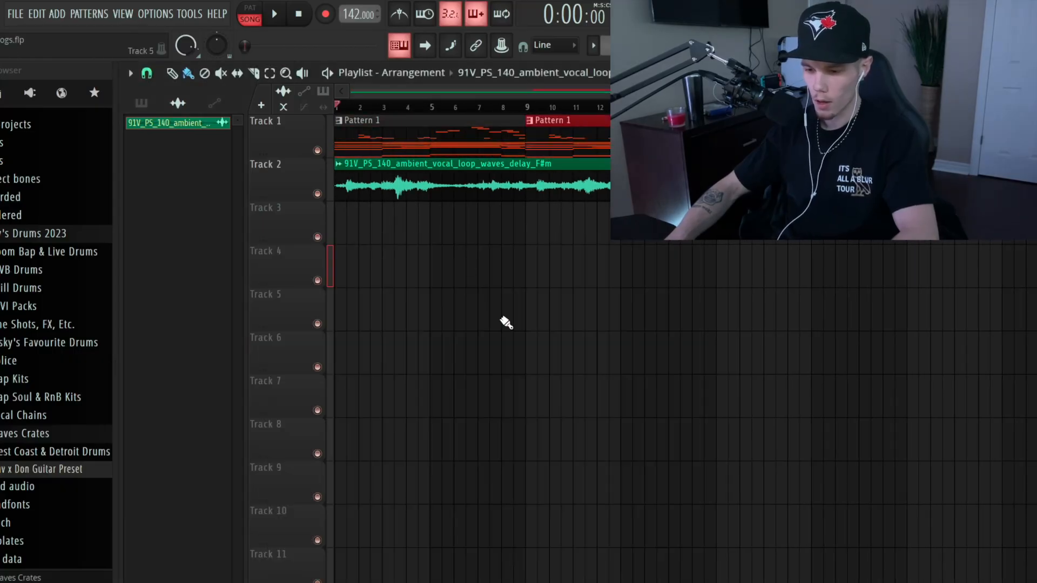
- Check Pattern 1's chord notes against the vocal loop's pitch setting, and play the arrangement with both layers
{"action": "double_click", "coordinate": [445, 138]}
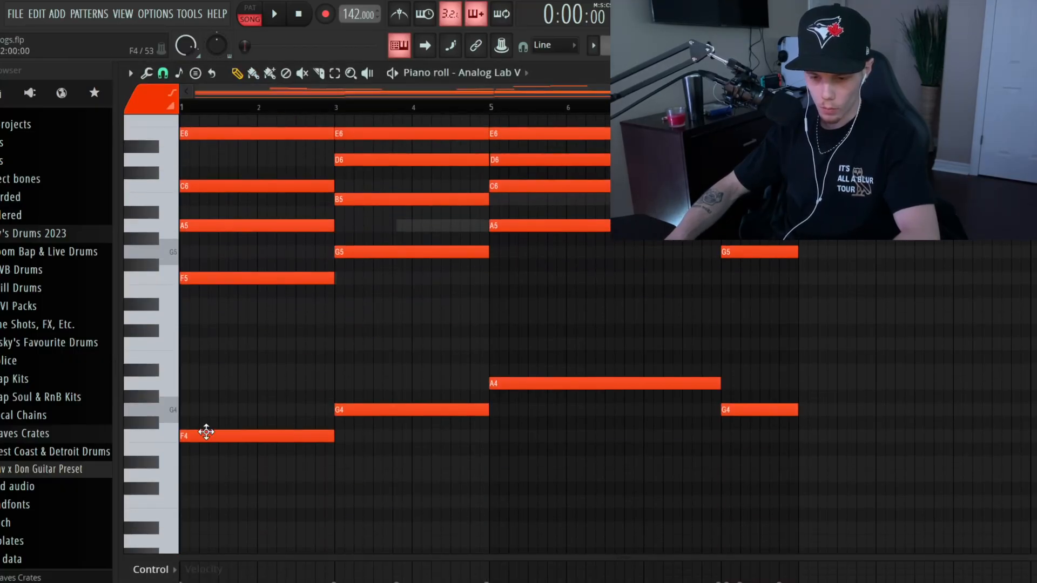
{"action": "key", "text": "Escape"}
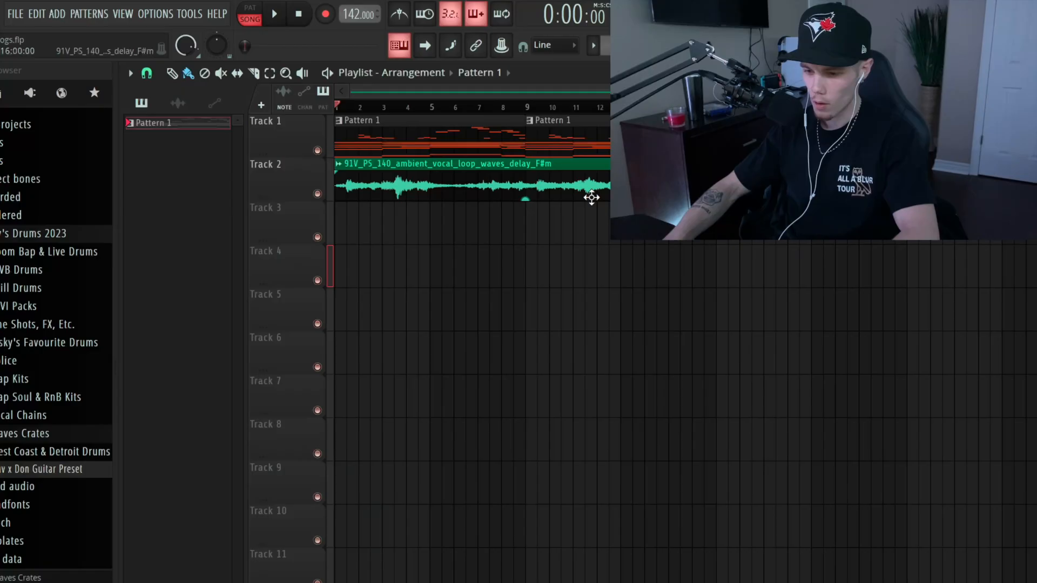
{"action": "double_click", "coordinate": [590, 193]}
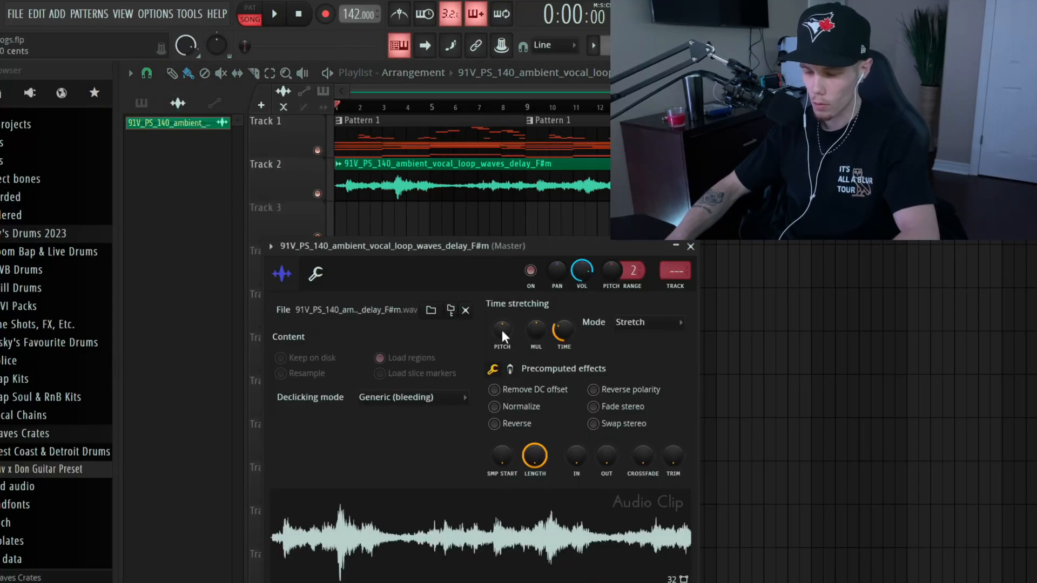
{"action": "left_click", "coordinate": [691, 247]}
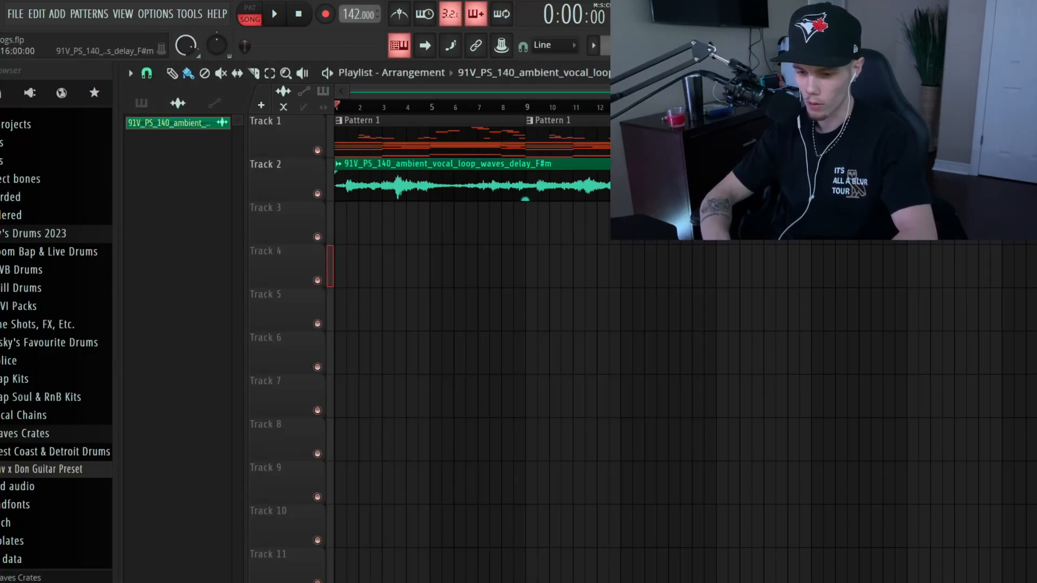
{"action": "key", "text": "space"}
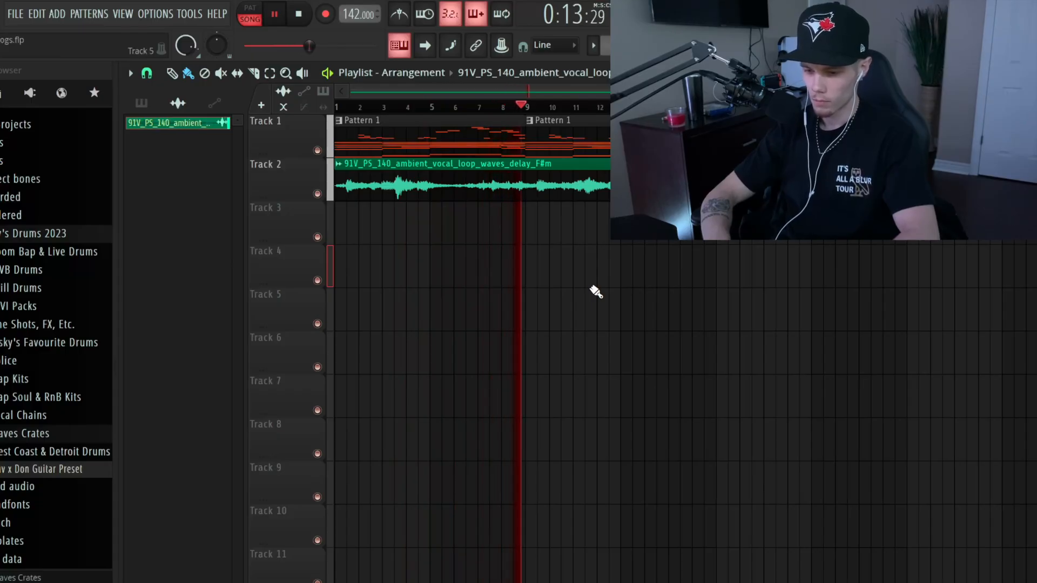
- Stop playback and route the ambient vocal loop to mixer Insert 6
{"action": "key", "text": "space"}
{"action": "double_click", "coordinate": [481, 177]}
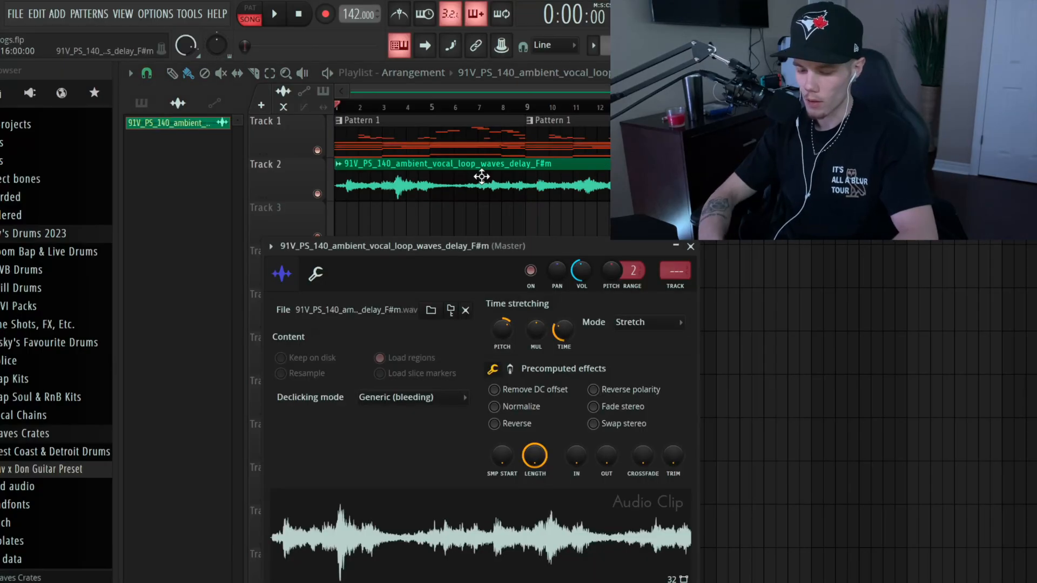
{"action": "key", "text": "ctrl+l"}
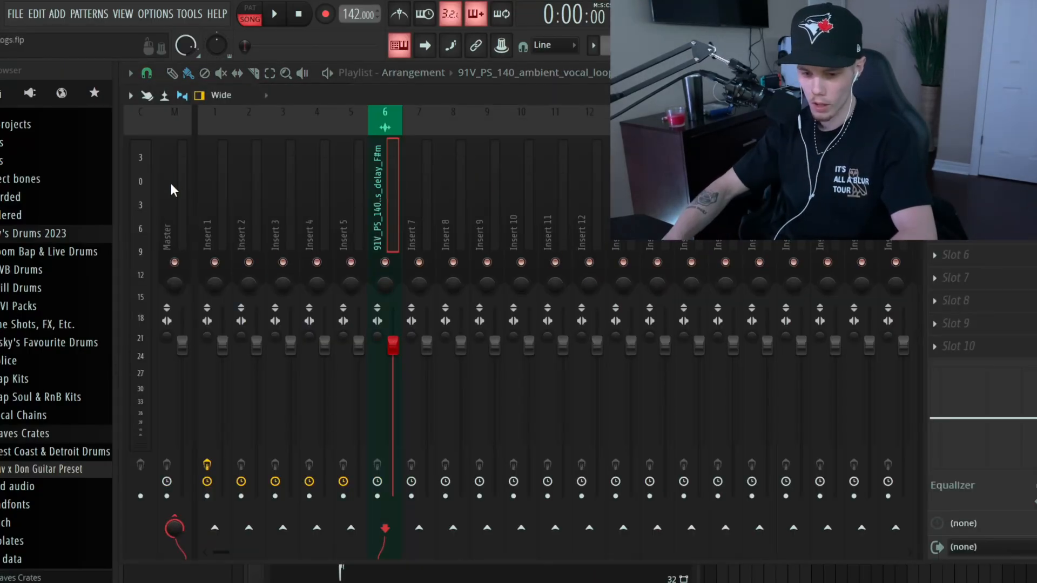
- Load the TRIFREEZE S..per (STOCK) preset from the ATL Culture kit's TRIFREEZE Master Presets onto the Master track
{"action": "left_click", "coordinate": [16, 384]}
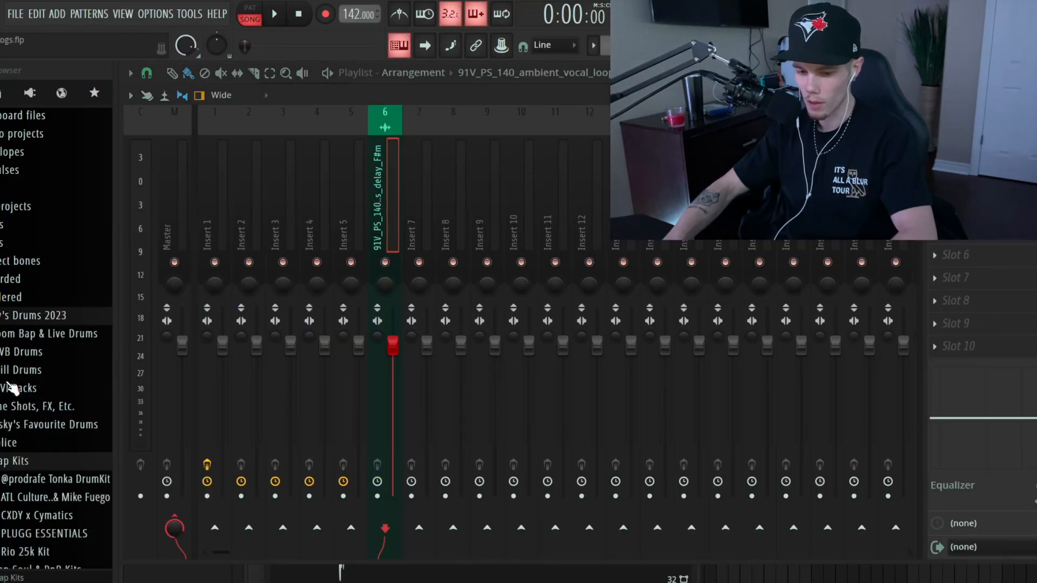
{"action": "left_click", "coordinate": [63, 432]}
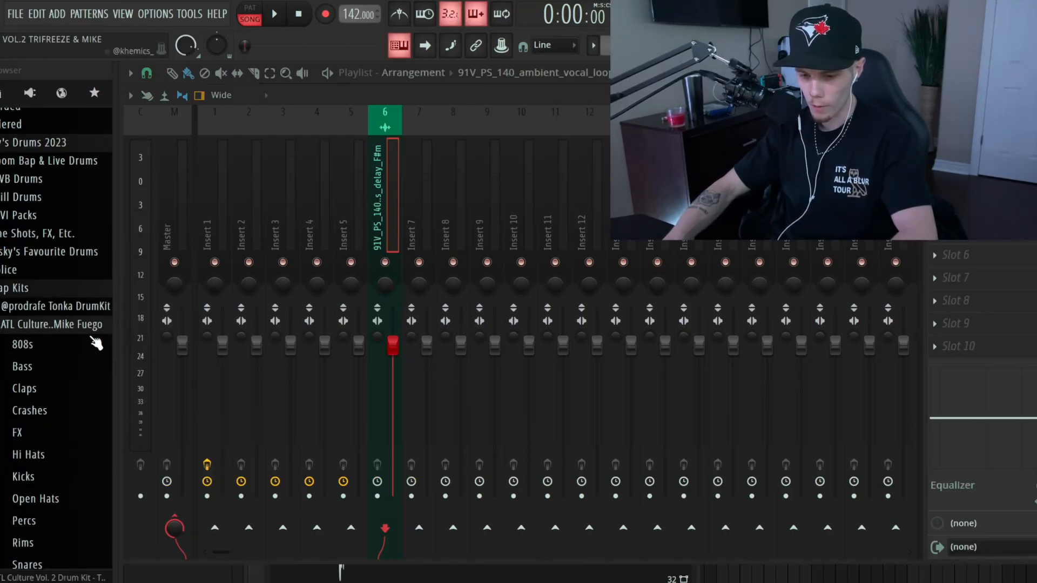
{"action": "scroll", "coordinate": [98, 340], "scroll_direction": "down", "scroll_amount": 3}
{"action": "left_click", "coordinate": [66, 428]}
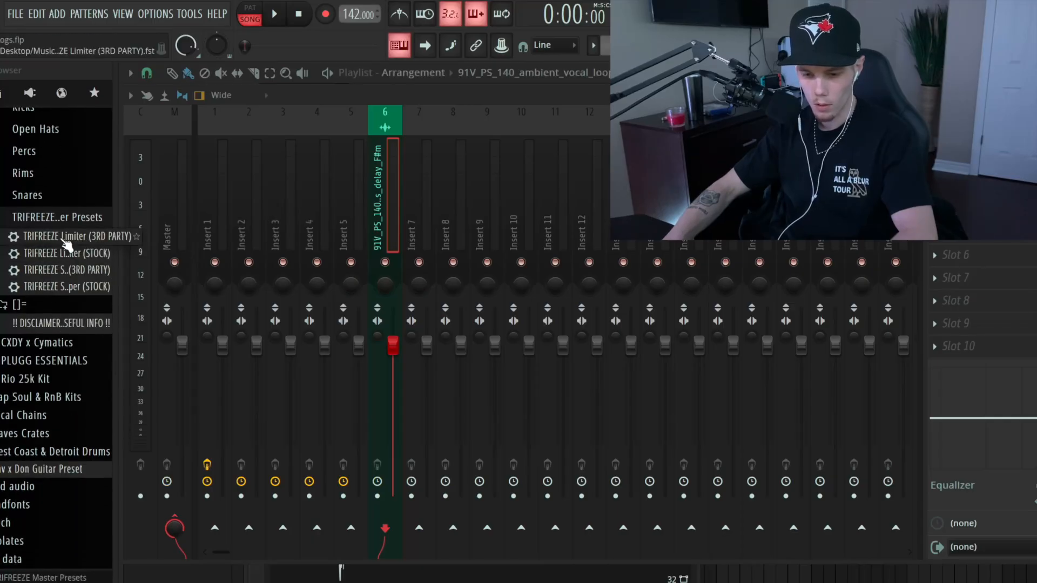
{"action": "left_click_drag", "start_coordinate": [76, 294], "coordinate": [178, 207]}
- Select the mixer tracks from Insert 1 to Insert 6 and pull all their faders down to silence
{"action": "left_click_drag", "start_coordinate": [328, 237], "coordinate": [381, 212]}
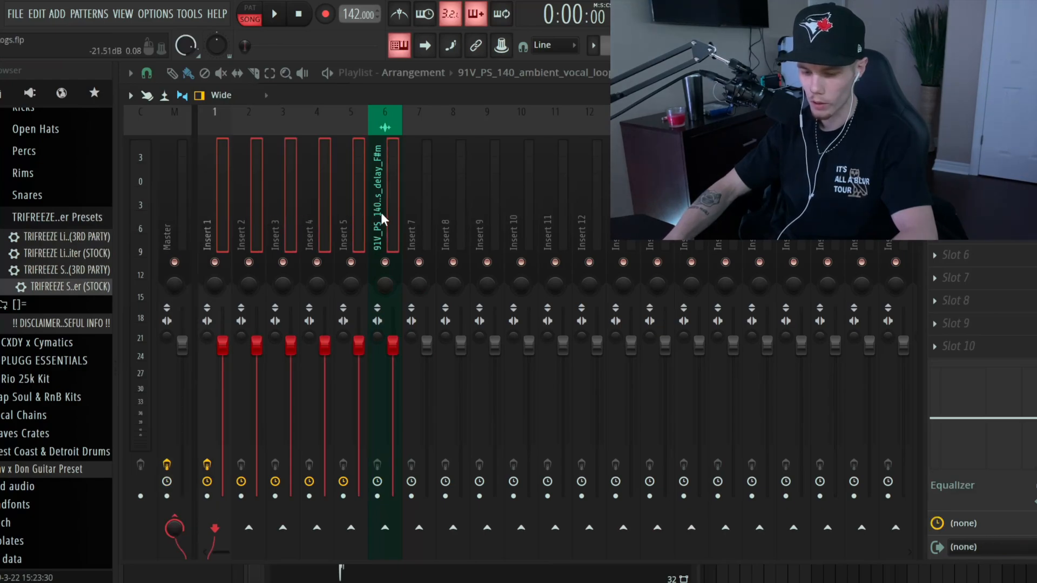
{"action": "left_click_drag", "start_coordinate": [393, 346], "coordinate": [393, 495]}
{"action": "left_click", "coordinate": [419, 486]}
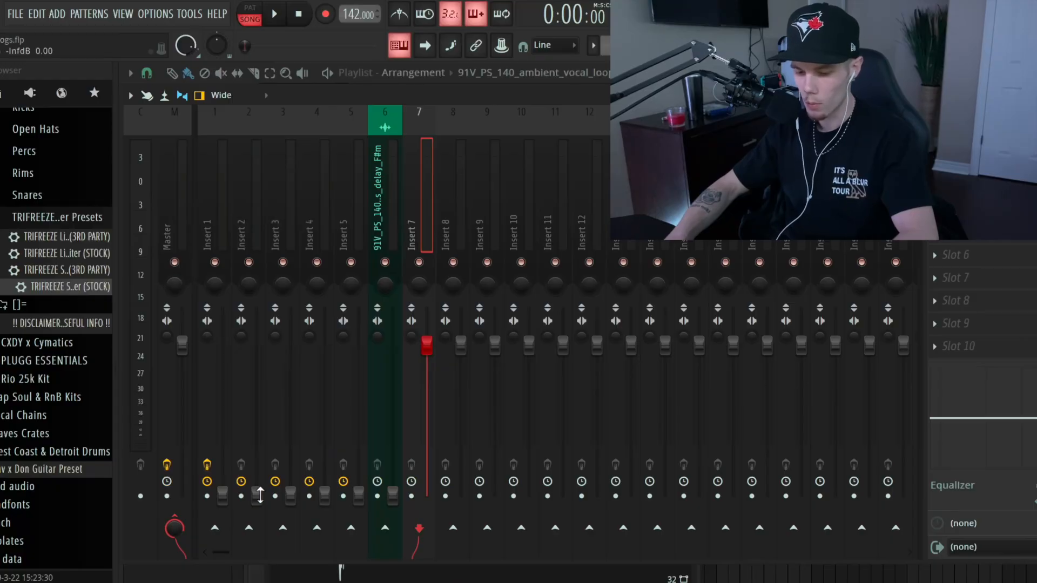
- Raise Insert 2's fader partway and play the arrangement with the other inserts silent
{"action": "left_click", "coordinate": [260, 498]}
{"action": "left_click_drag", "start_coordinate": [257, 458], "coordinate": [257, 427]}
{"action": "key", "text": "space"}
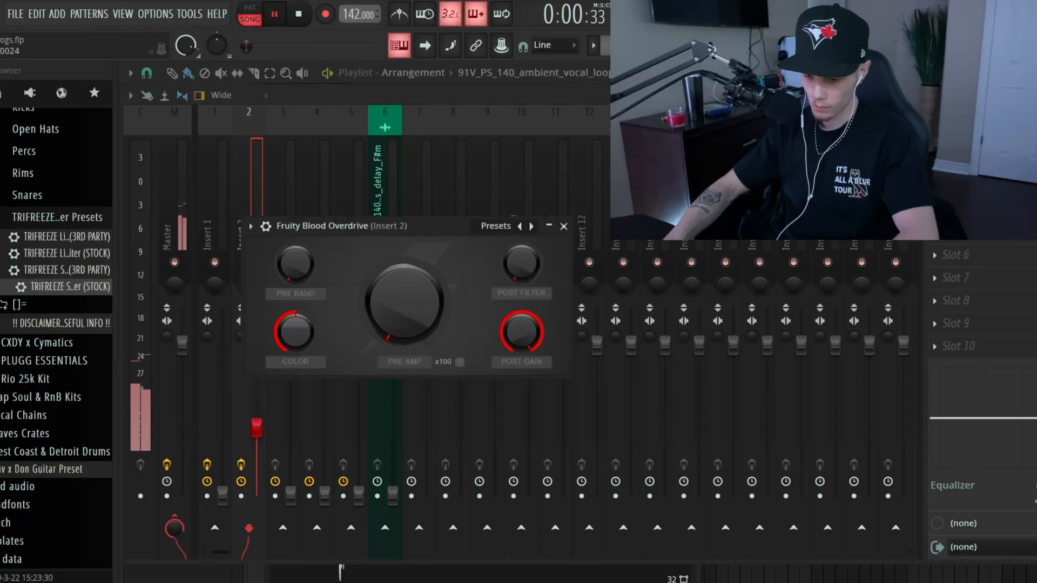
- Drive Insert 2's Fruity Blood Overdrive with moderate Pre Amp, a little Pre Band, raised Color and Post Filter at about 0.98
{"action": "left_click_drag", "start_coordinate": [405, 303], "coordinate": [405, 269]}
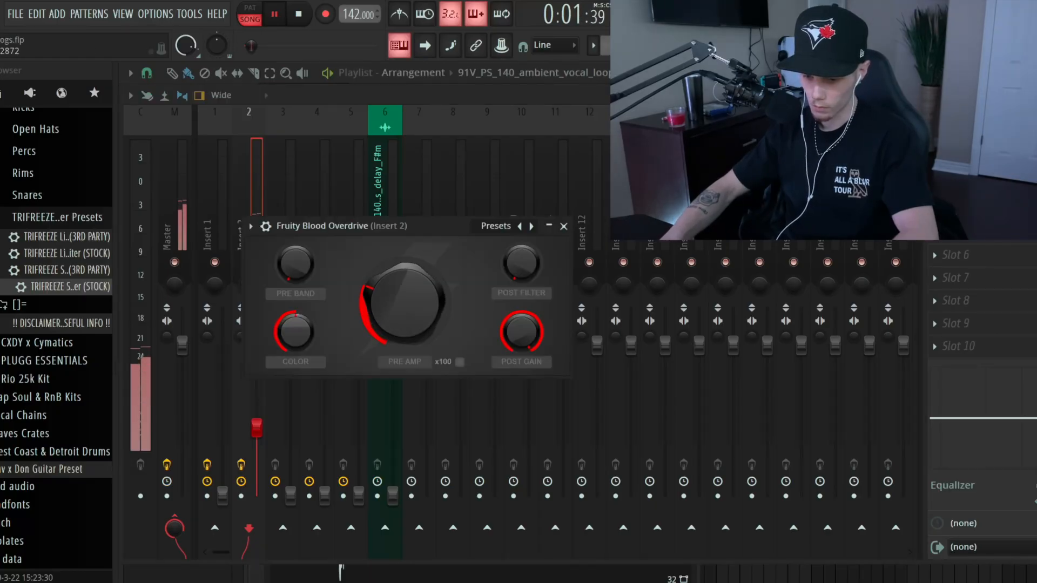
{"action": "mouse_move", "coordinate": [295, 264]}
{"action": "left_mouse_down"}
{"action": "mouse_move", "coordinate": [295, 246]}
{"action": "mouse_move", "coordinate": [295, 273]}
{"action": "left_mouse_up"}
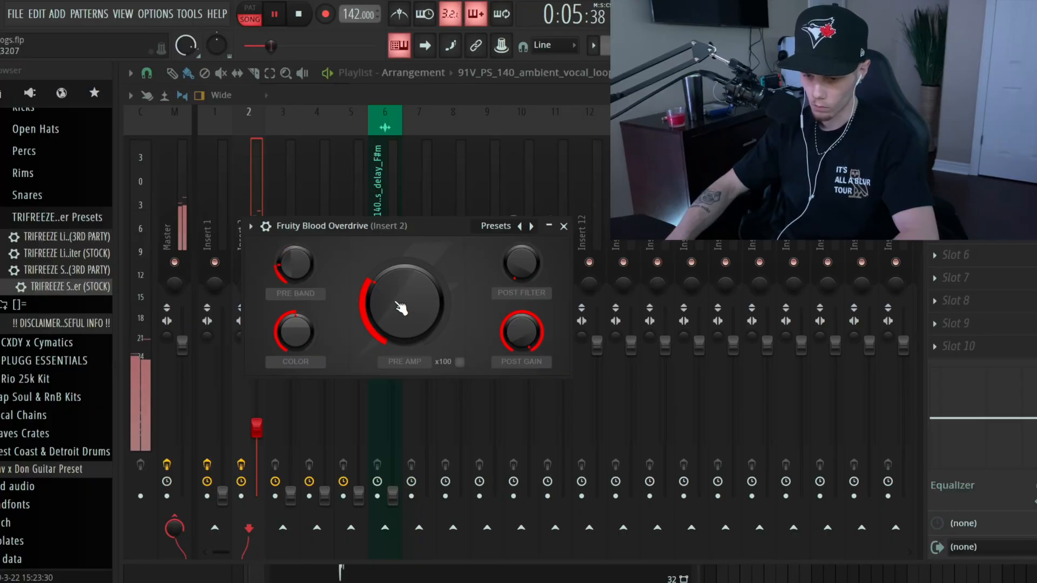
{"action": "left_click_drag", "start_coordinate": [295, 332], "coordinate": [296, 319]}
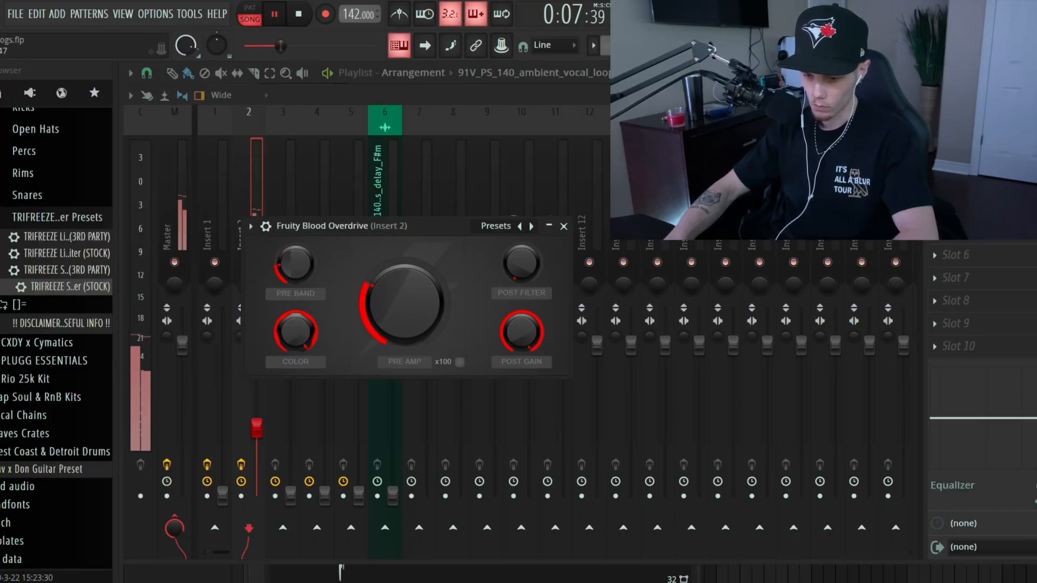
{"action": "left_click_drag", "start_coordinate": [522, 263], "coordinate": [521, 238]}
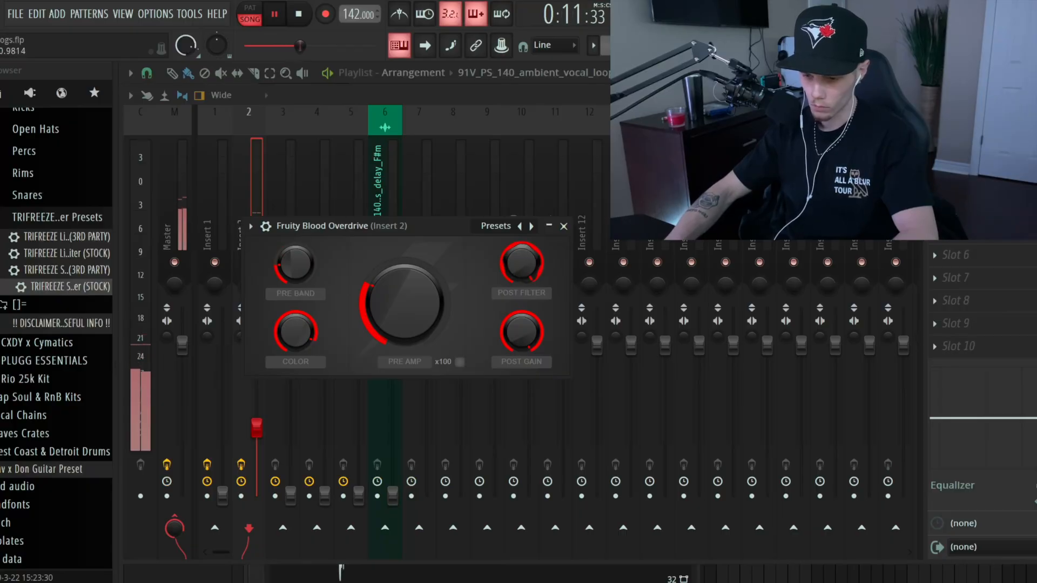
{"action": "left_click", "coordinate": [564, 227]}
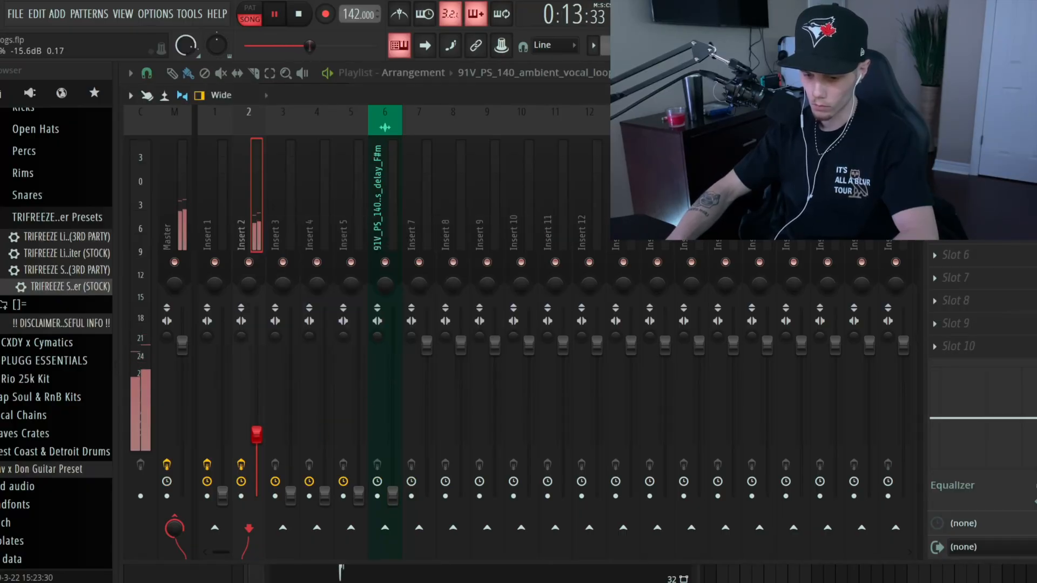
- Raise Insert 5 to about -12.5 dB and Insert 4 to about -24 dB, panning Insert 4 left and Insert 5 right with adjusted stereo separation
{"action": "left_click_drag", "start_coordinate": [359, 495], "coordinate": [358, 470]}
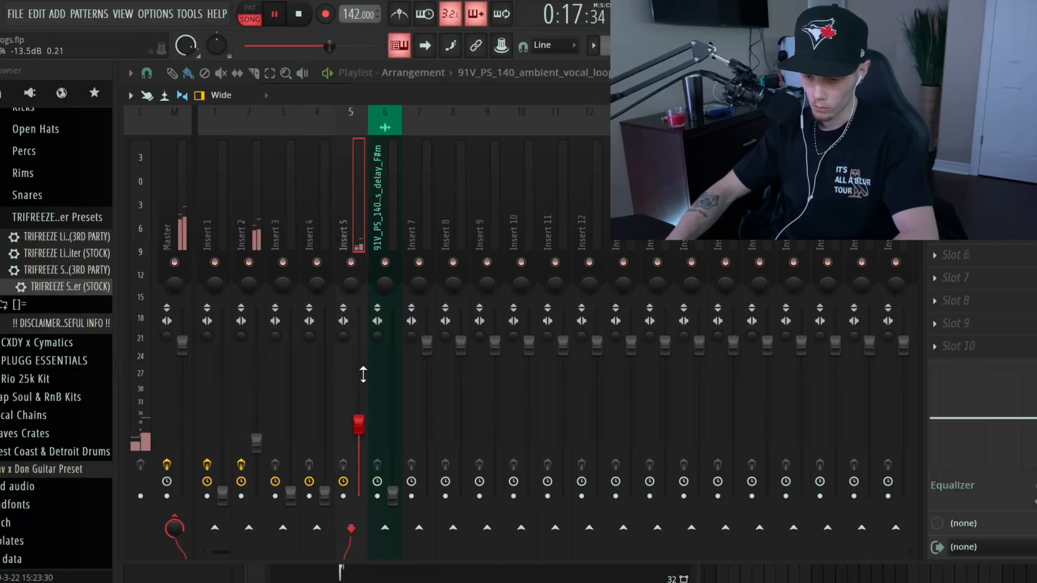
{"action": "left_click_drag", "start_coordinate": [325, 493], "coordinate": [324, 452]}
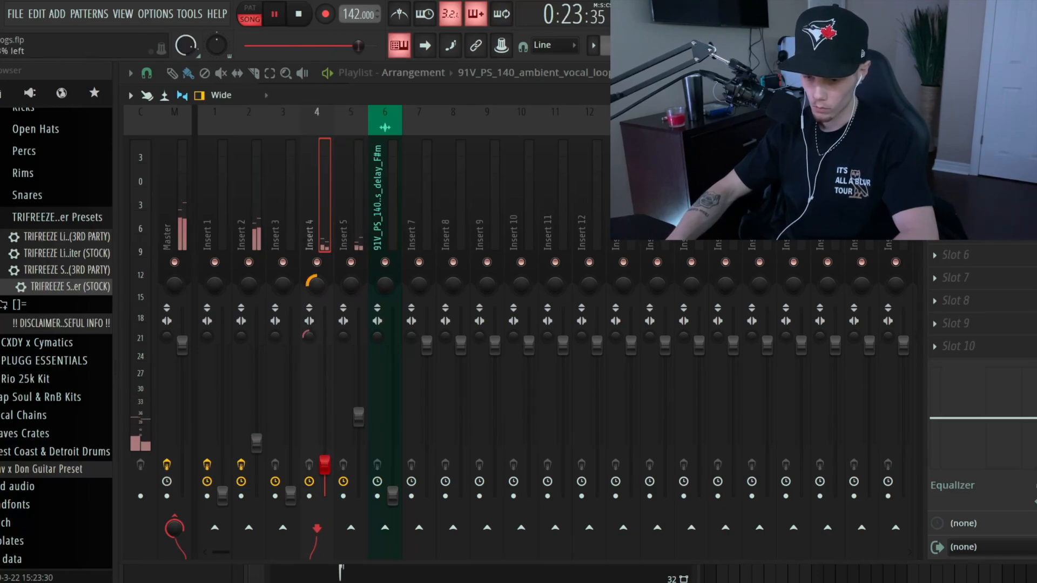
{"action": "left_click_drag", "start_coordinate": [342, 282], "coordinate": [343, 267]}
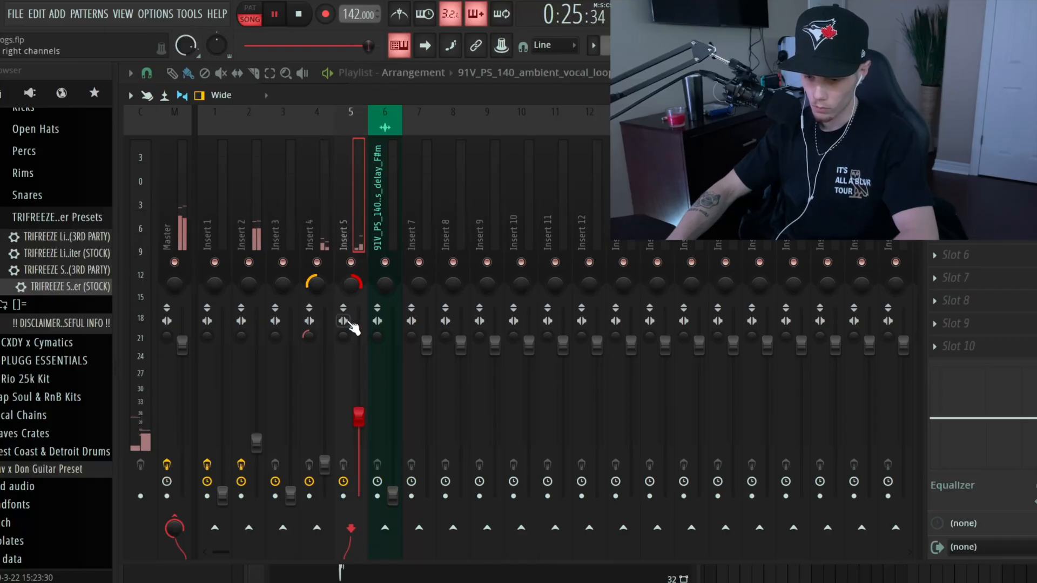
{"action": "left_click_drag", "start_coordinate": [358, 417], "coordinate": [358, 419]}
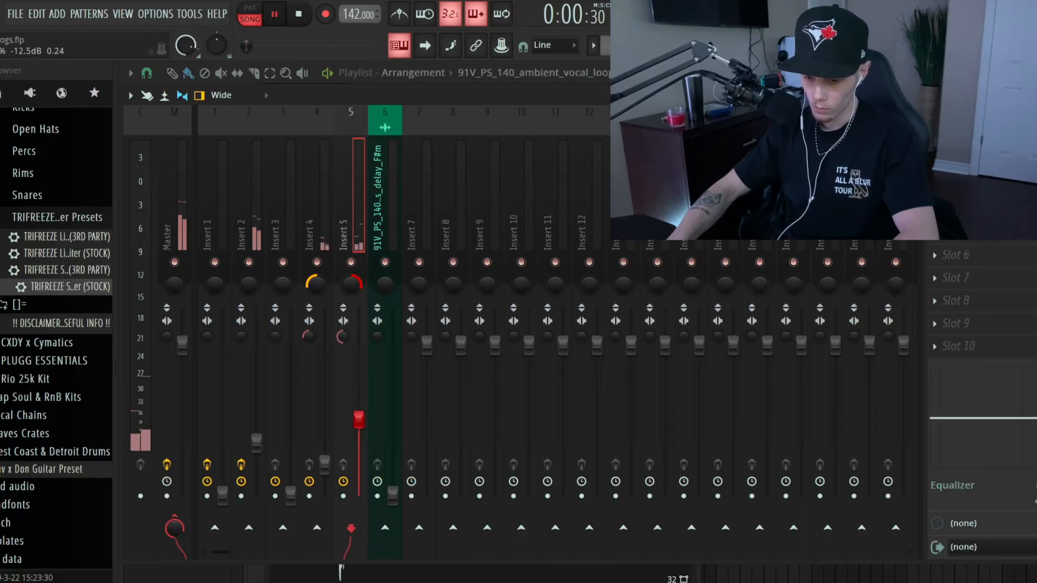
- Mute Insert 5 and load the Portal effect on Insert 4
{"action": "left_click", "coordinate": [351, 263]}
{"action": "left_click", "coordinate": [317, 232]}
{"action": "left_click", "coordinate": [935, 142]}
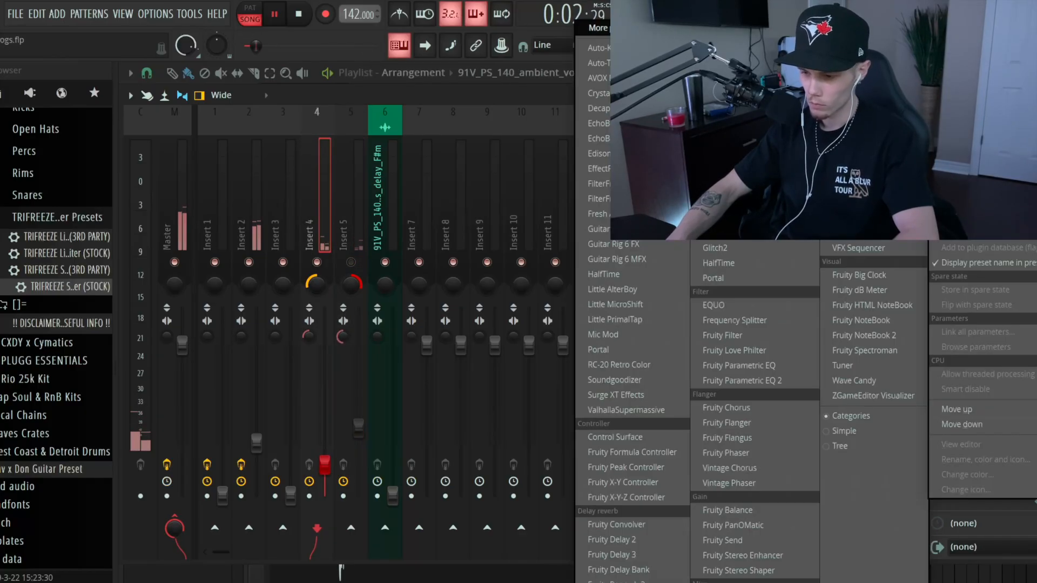
{"action": "left_click", "coordinate": [740, 278]}
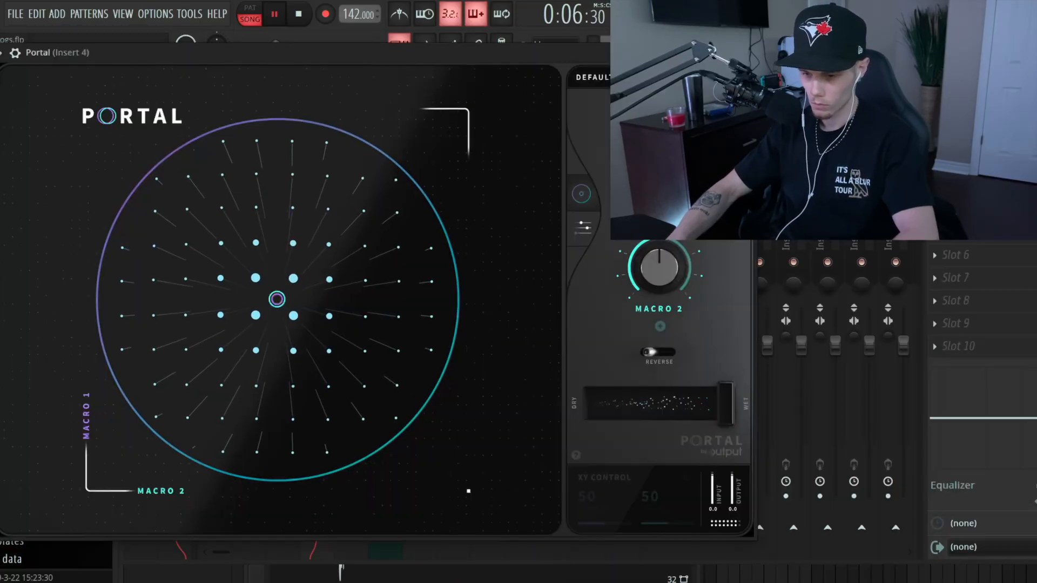
- Load the Space Mission preset from Portal's Waves Crate bank on Insert 4
{"action": "left_click", "coordinate": [637, 77]}
{"action": "scroll", "coordinate": [44, 367], "scroll_direction": "down", "scroll_amount": 7}
{"action": "left_click", "coordinate": [118, 504]}
{"action": "left_click", "coordinate": [336, 146]}
{"action": "scroll", "coordinate": [331, 406], "scroll_direction": "down", "scroll_amount": 2}
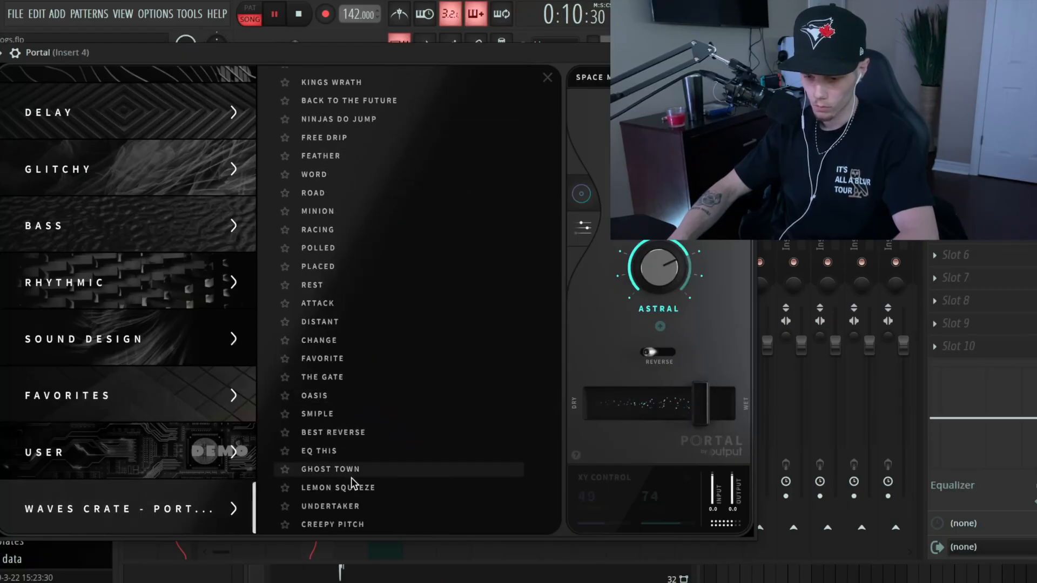
- Audition the Ghost Town, EQ This, Best Reverse and Creepy Pitch presets in Portal
{"action": "left_click", "coordinate": [357, 467]}
{"action": "left_click", "coordinate": [350, 451]}
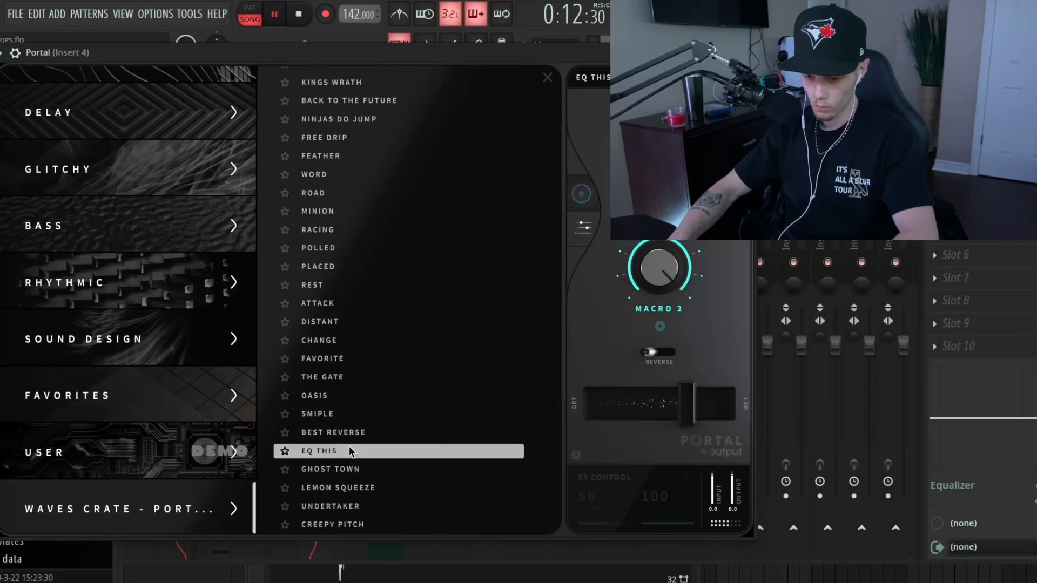
{"action": "left_click", "coordinate": [348, 432]}
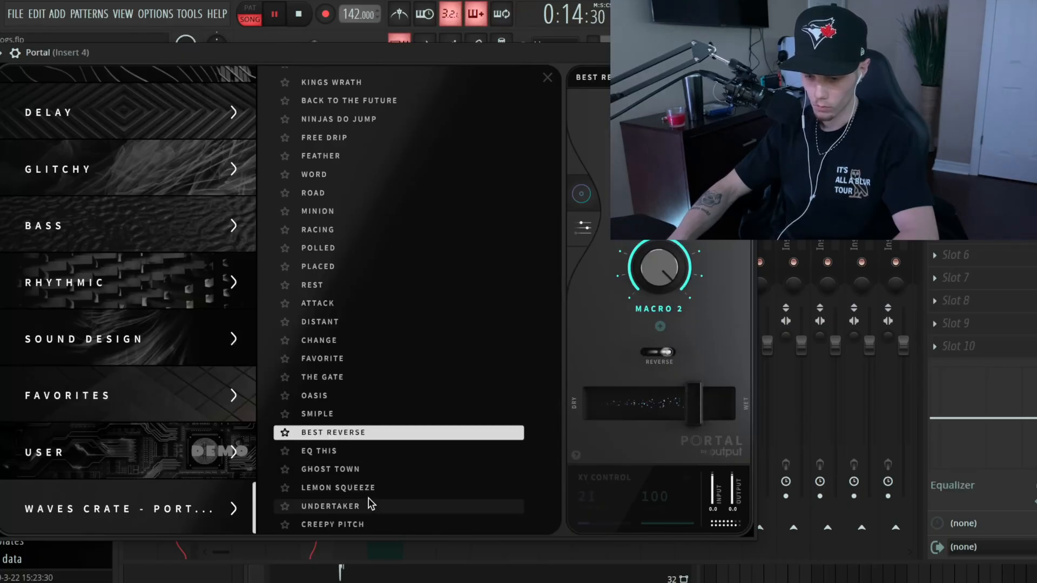
{"action": "left_click", "coordinate": [373, 524]}
- Load Portal's Surfing the Web preset, reduce its Dry/Wet mix to 17 percent and close the plugin
{"action": "scroll", "coordinate": [383, 270], "scroll_direction": "up", "scroll_amount": 2}
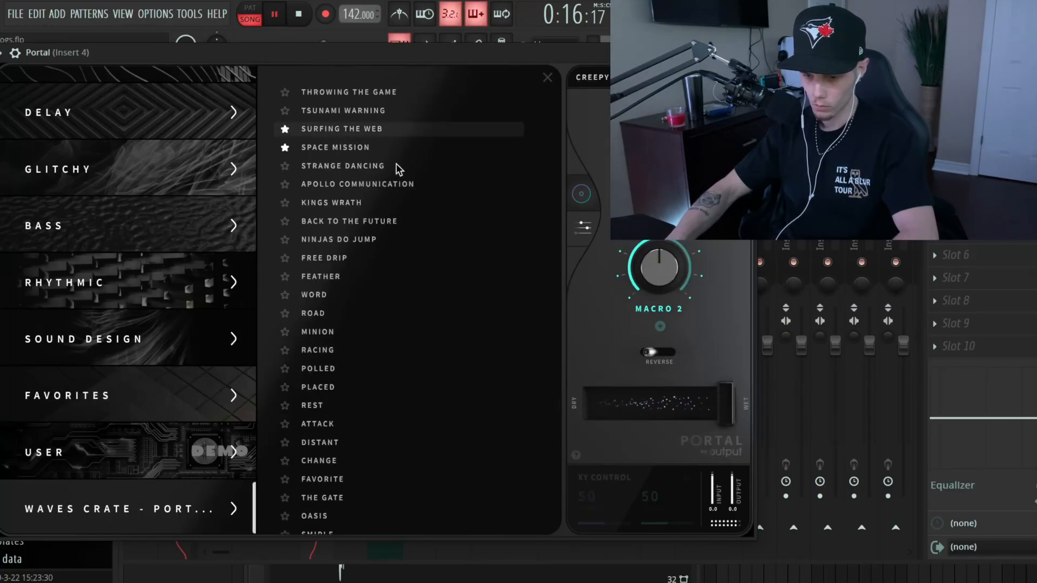
{"action": "left_click", "coordinate": [378, 128]}
{"action": "left_click_drag", "start_coordinate": [724, 398], "coordinate": [633, 407]}
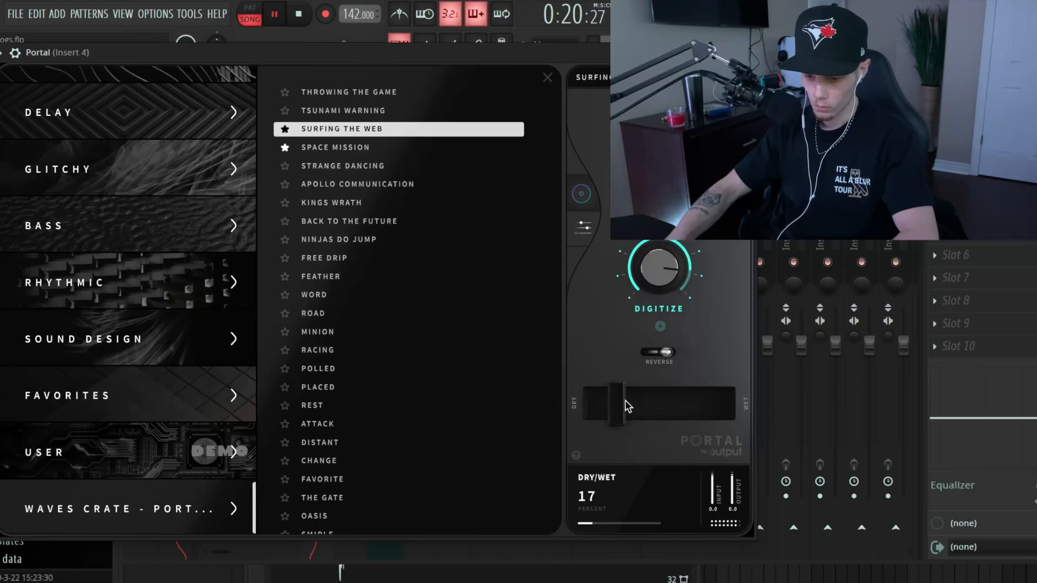
{"action": "left_click", "coordinate": [747, 53]}
- Add ValhallaSupermassive to Insert 4 with the small reverb preset CirrusMinorPlate, and close the plugin
{"action": "left_click", "coordinate": [935, 186]}
{"action": "mouse_move", "coordinate": [956, 195]}
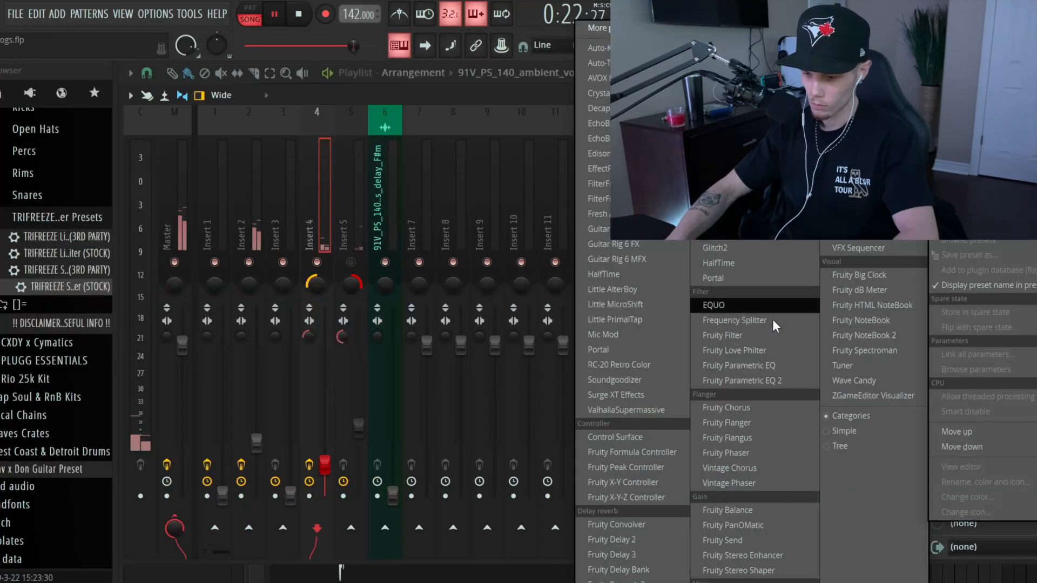
{"action": "left_click", "coordinate": [632, 410]}
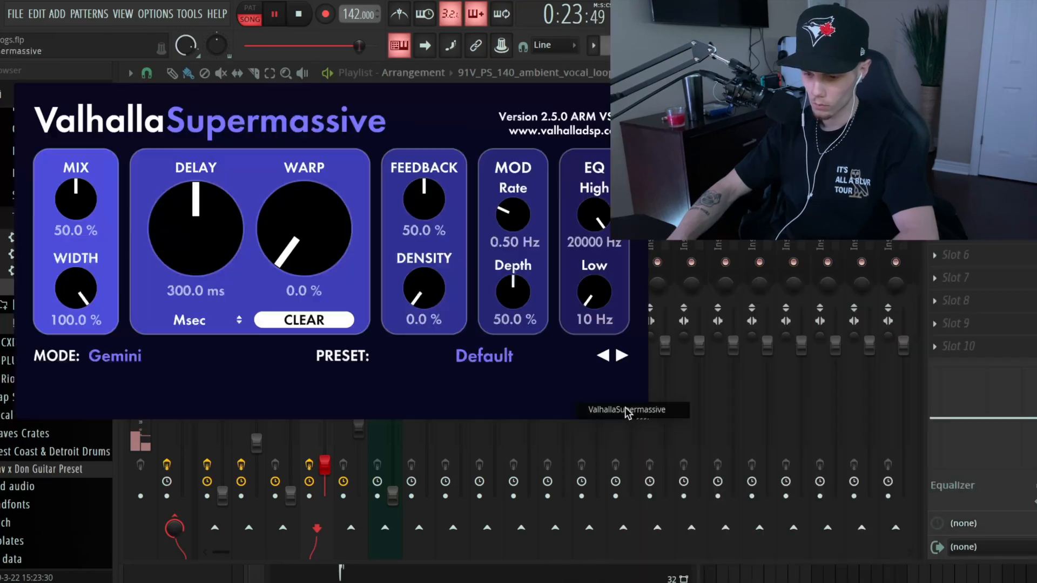
{"action": "left_click", "coordinate": [439, 361]}
{"action": "mouse_move", "coordinate": [437, 564]}
{"action": "mouse_move", "coordinate": [591, 509]}
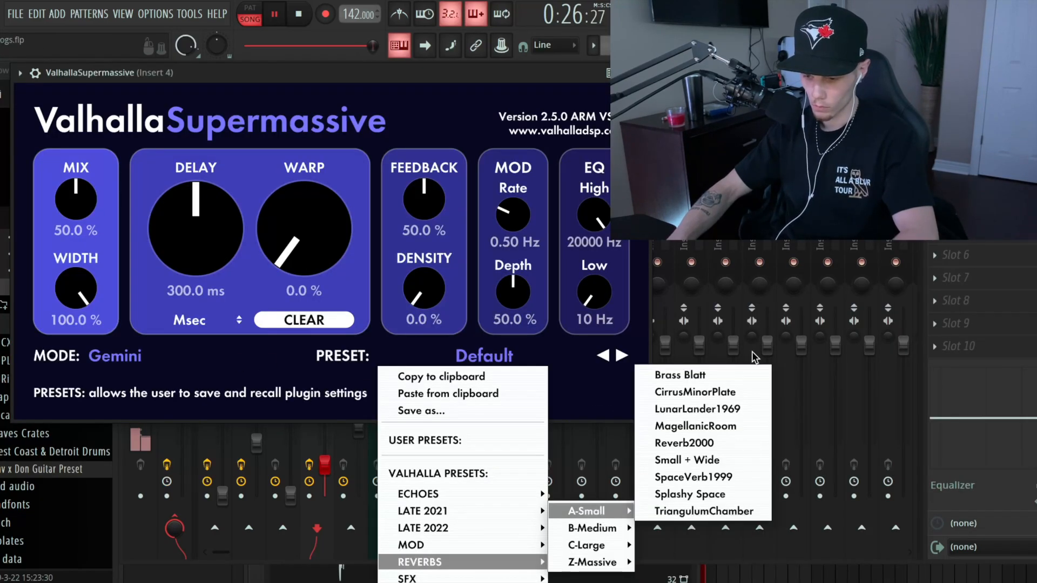
{"action": "left_click", "coordinate": [708, 392]}
{"action": "left_click", "coordinate": [606, 75]}
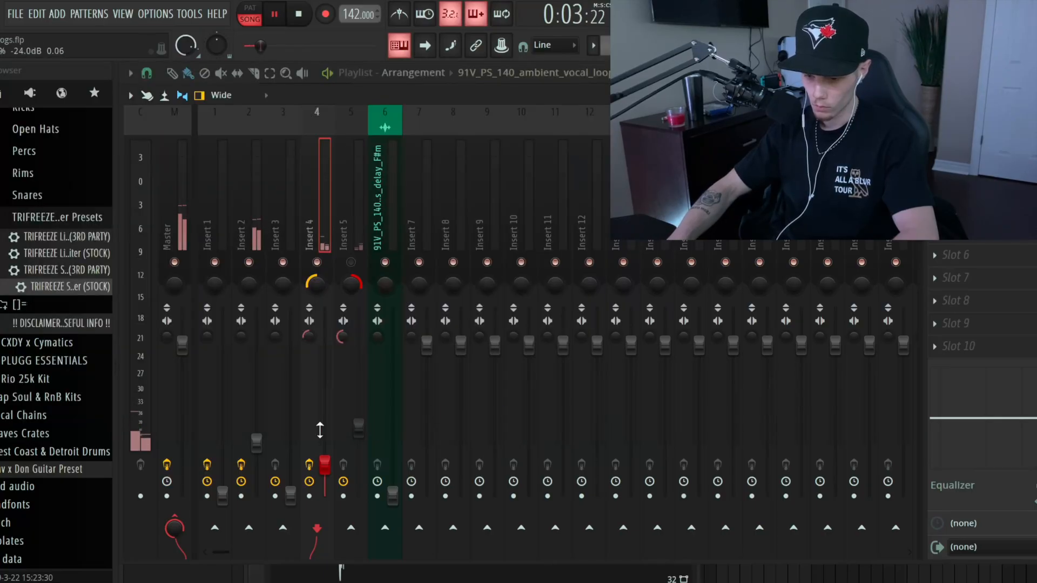
- Add ValhallaSupermassive to Insert 5 with a small reverb preset and set its fader to about -11.6 dB
{"action": "left_click", "coordinate": [365, 237]}
{"action": "left_click", "coordinate": [935, 141]}
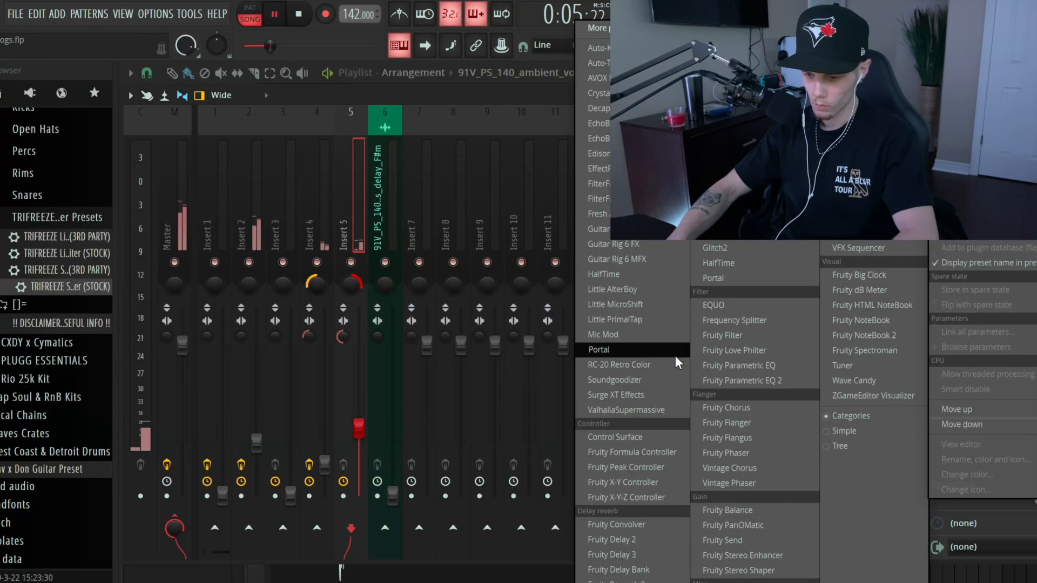
{"action": "left_click", "coordinate": [643, 410]}
{"action": "left_click", "coordinate": [483, 368]}
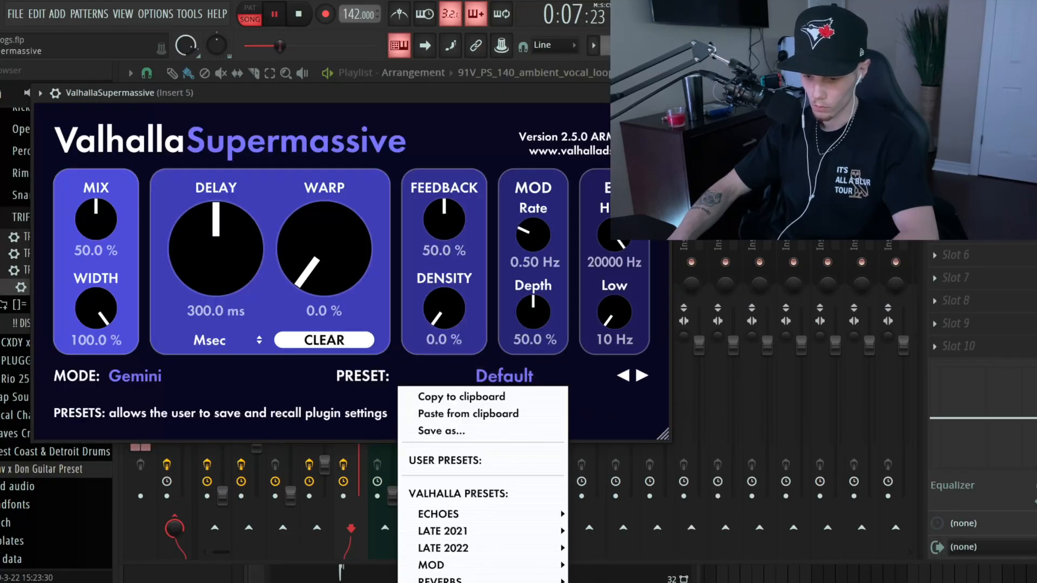
{"action": "mouse_move", "coordinate": [513, 579]}
{"action": "mouse_move", "coordinate": [594, 530]}
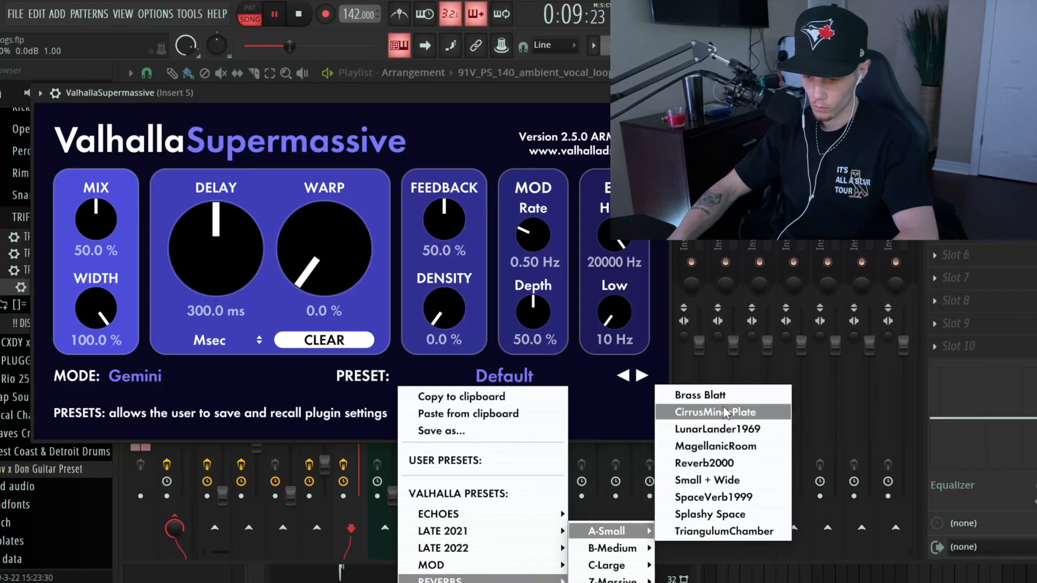
{"action": "left_click", "coordinate": [726, 399]}
{"action": "left_click", "coordinate": [660, 93]}
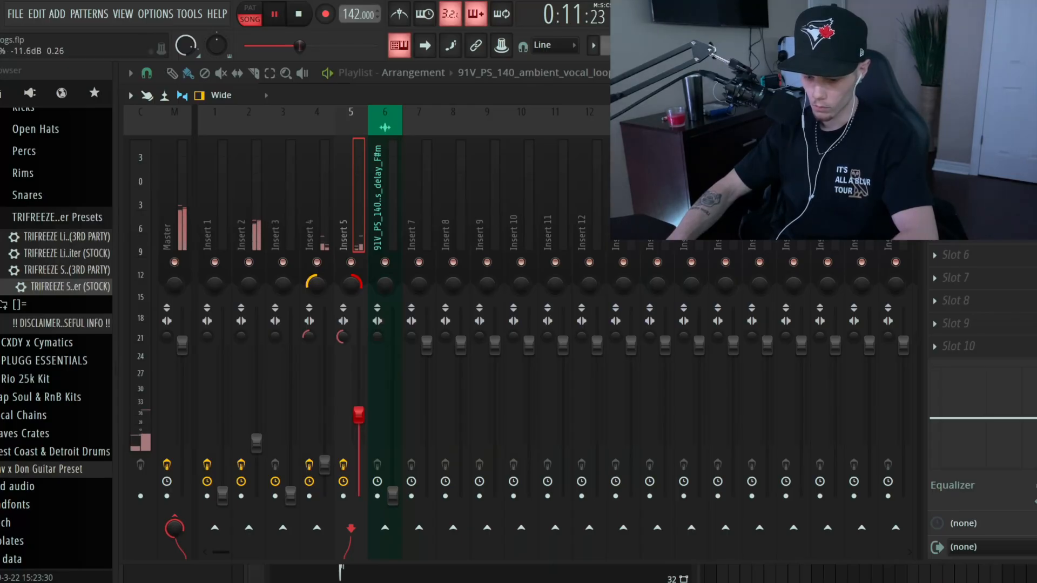
- Raise Insert 3's fader to about -11 dB and load the HalfTime effect on it
{"action": "left_click_drag", "start_coordinate": [290, 496], "coordinate": [291, 412]}
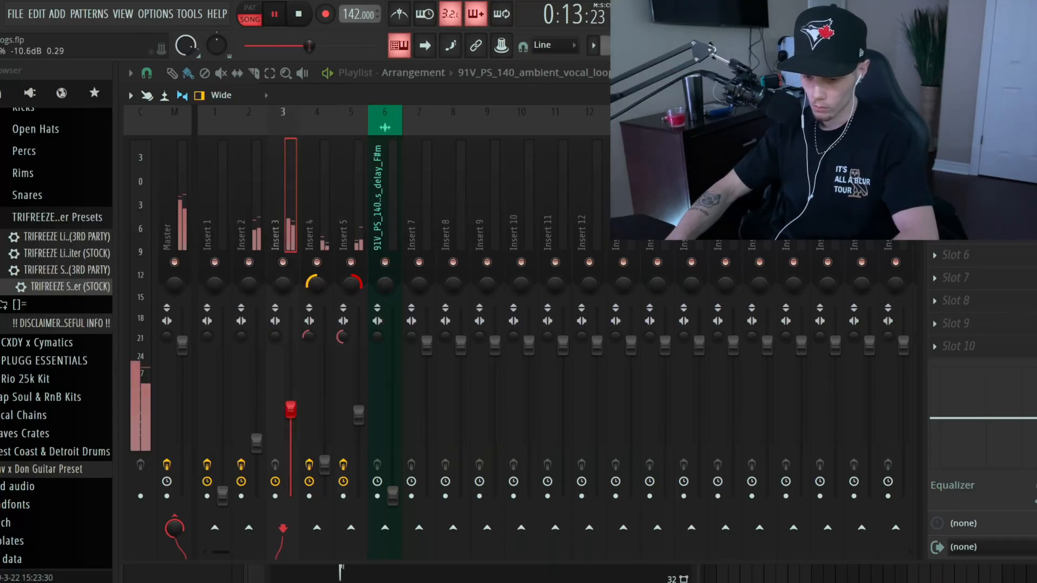
{"action": "left_click", "coordinate": [935, 141]}
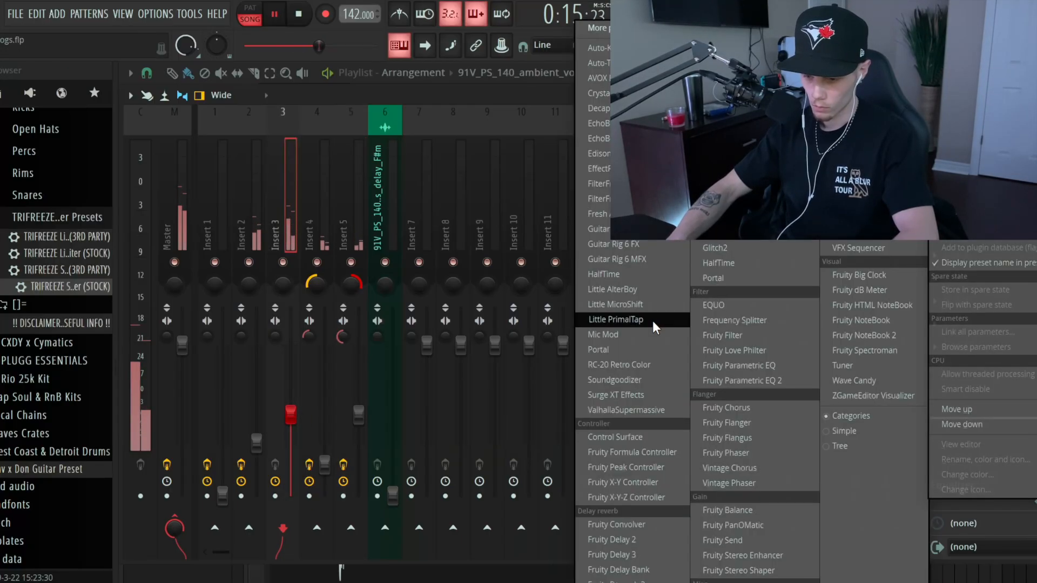
{"action": "left_click", "coordinate": [630, 274]}
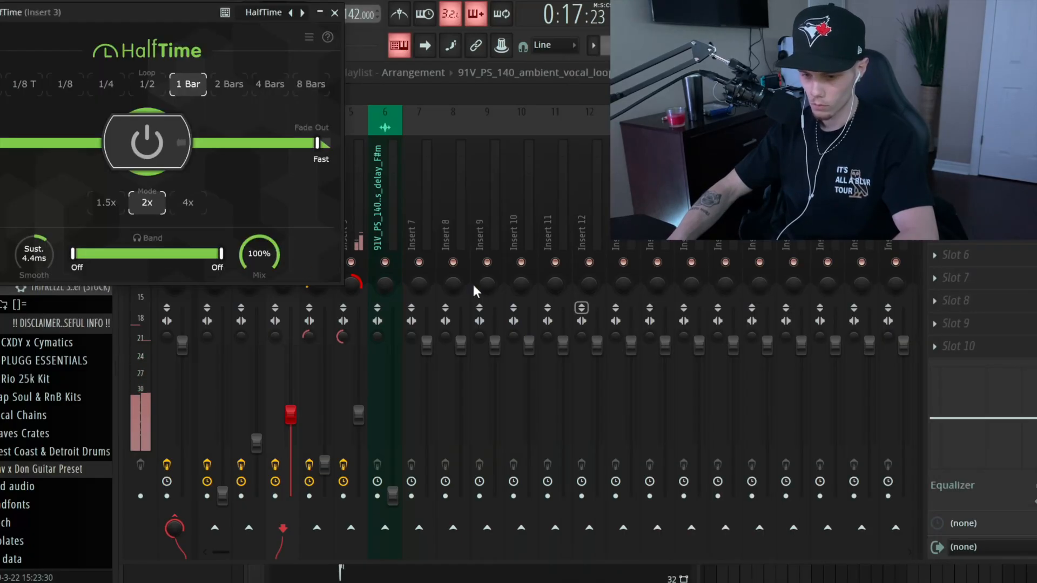
- Try HalfTime's 1/2 loop length on Insert 3, set it back to 1 Bar and close the plugin
{"action": "left_click", "coordinate": [147, 84]}
{"action": "left_click", "coordinate": [188, 84]}
{"action": "left_click", "coordinate": [334, 13]}
- View the Analog Lab V #3 notes in the piano roll during playback, stop, and return to the playlist
{"action": "left_click", "coordinate": [399, 44]}
{"action": "left_click", "coordinate": [553, 71]}
{"action": "left_click", "coordinate": [527, 259]}
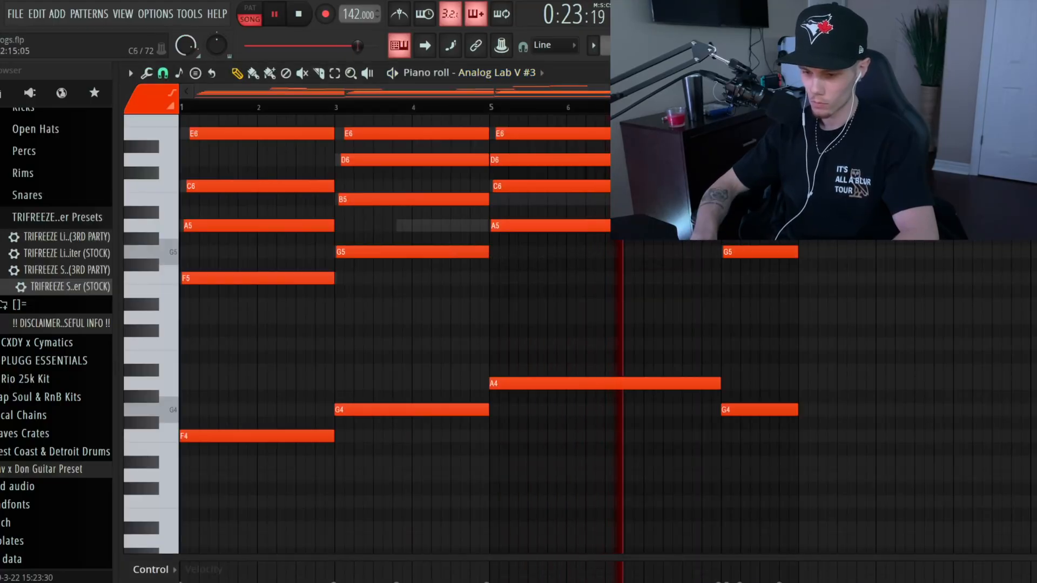
{"action": "key", "text": "space"}
{"action": "key", "text": "F5"}
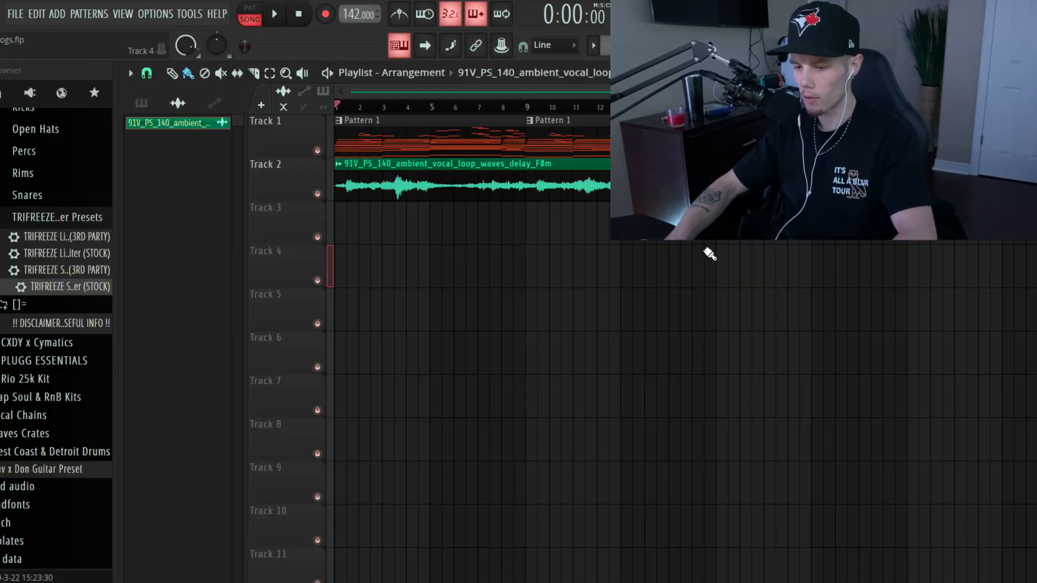
- Set the ambient vocal loop's formant shift to +500 cents and close its channel settings
{"action": "double_click", "coordinate": [518, 158]}
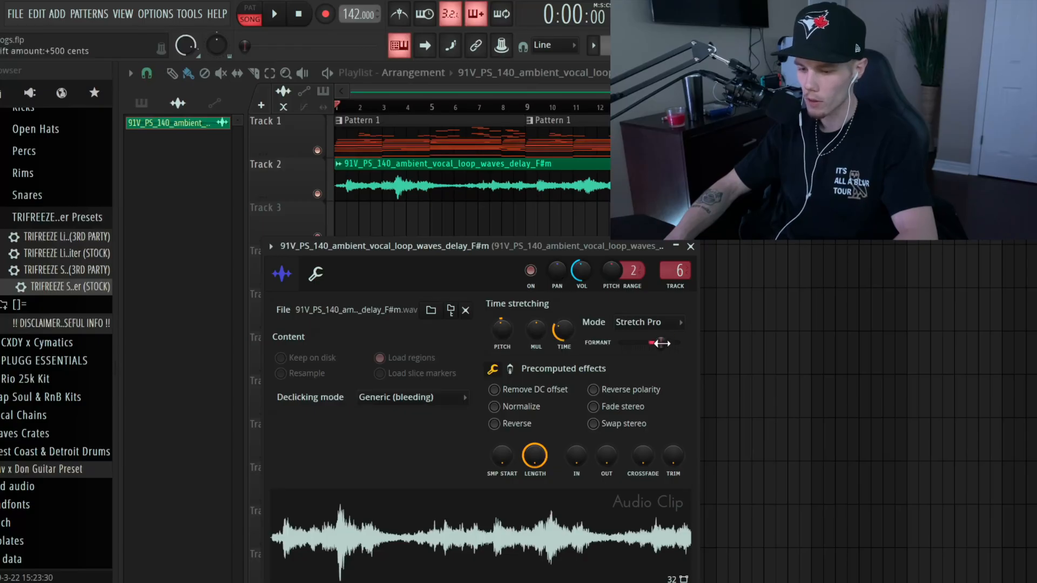
{"action": "left_click", "coordinate": [700, 263]}
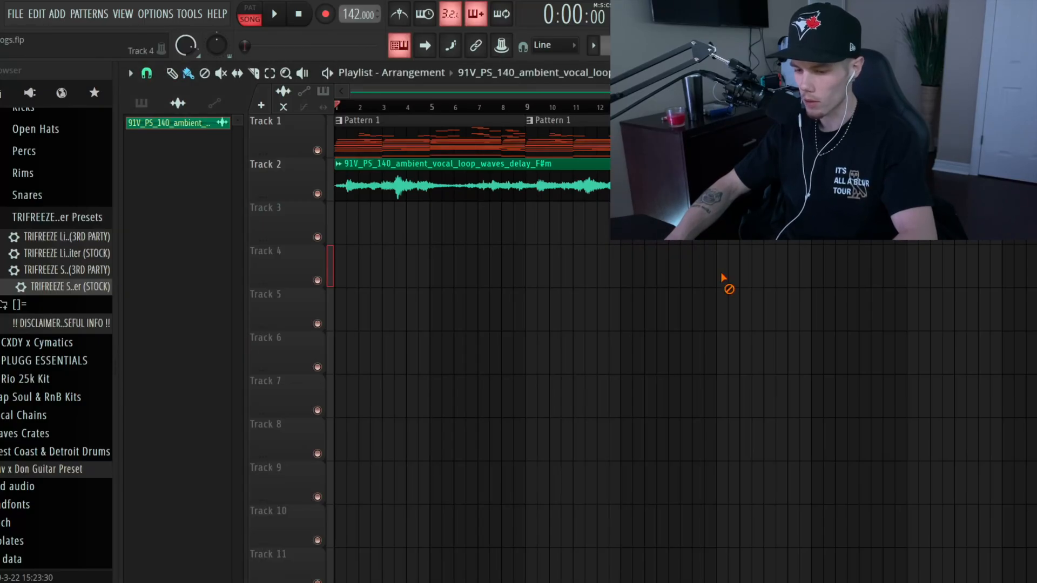
- Play back the arrangement from the start and collapse the drum kit folder in the browser
{"action": "key", "text": "space"}
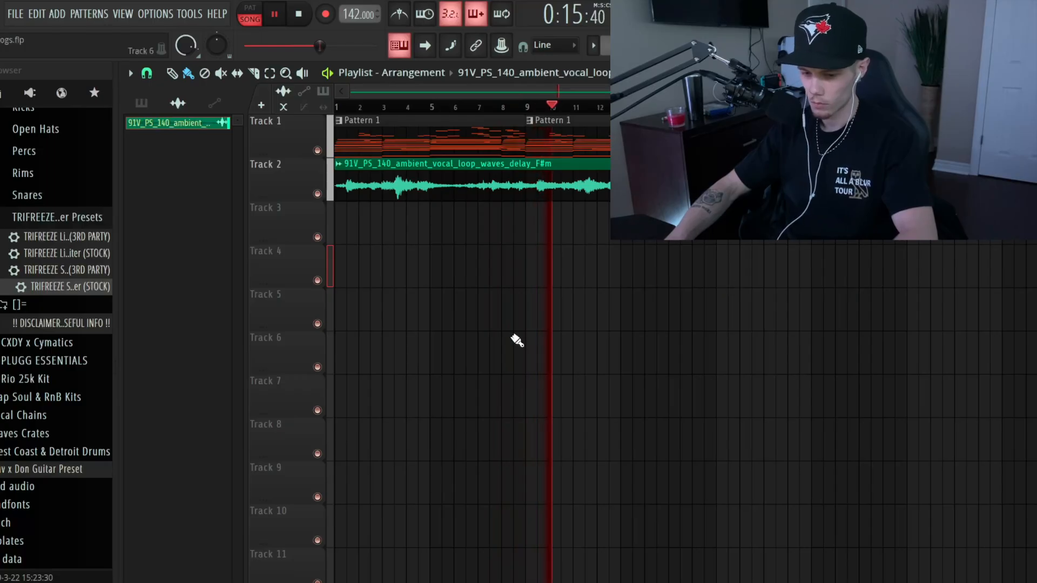
{"action": "scroll", "coordinate": [39, 214], "scroll_direction": "up", "scroll_amount": 10}
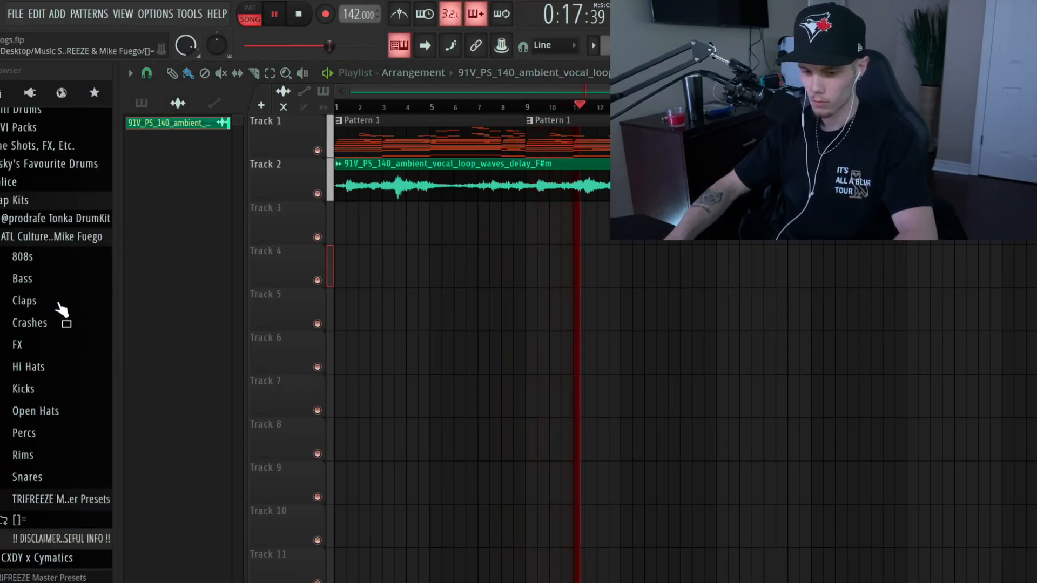
{"action": "left_click", "coordinate": [58, 268]}
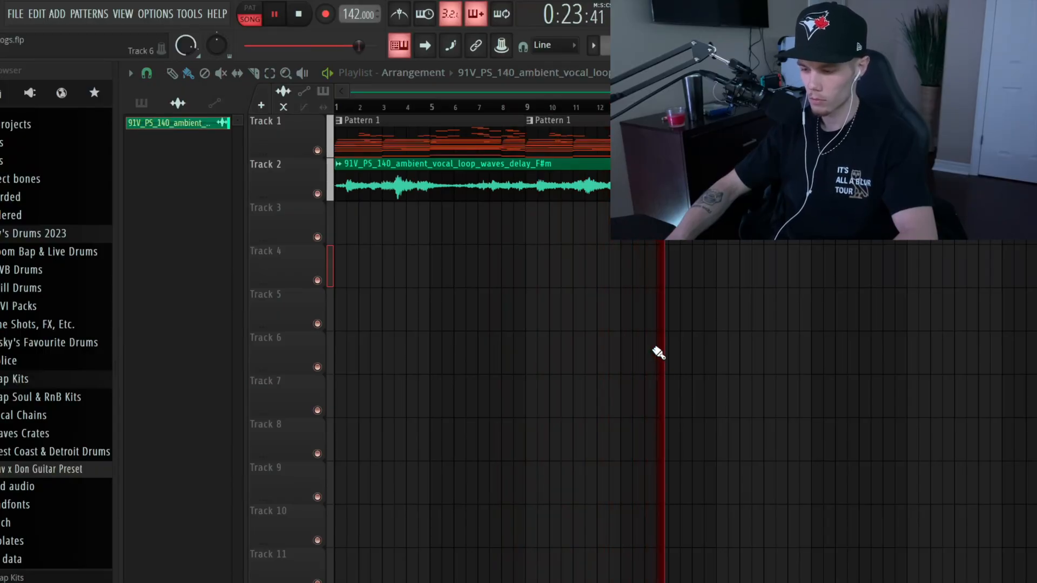
{"action": "key", "text": "space"}
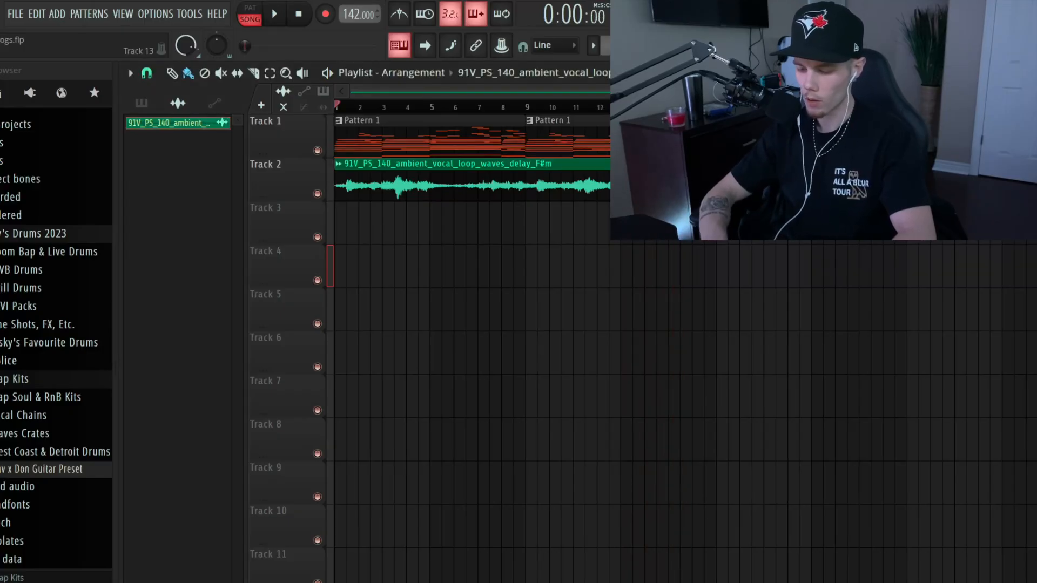
- Switch to Splice, filter the R&B vocal samples to One-Shots and remove the 120 - 160 BPM filter
{"action": "key", "text": "super+Tab"}
{"action": "scroll", "coordinate": [594, 267], "scroll_direction": "up", "scroll_amount": 5}
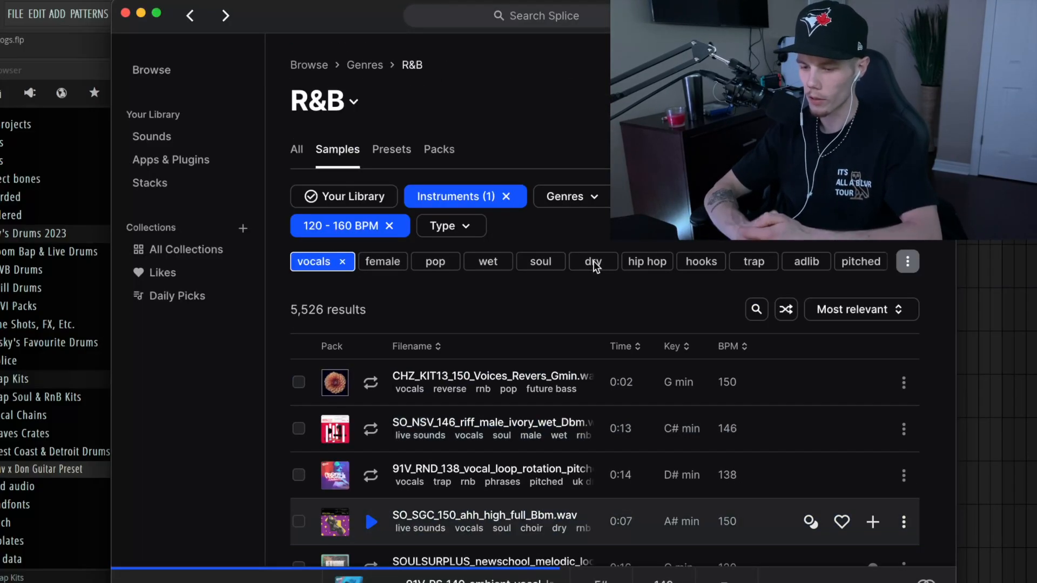
{"action": "left_click", "coordinate": [454, 225]}
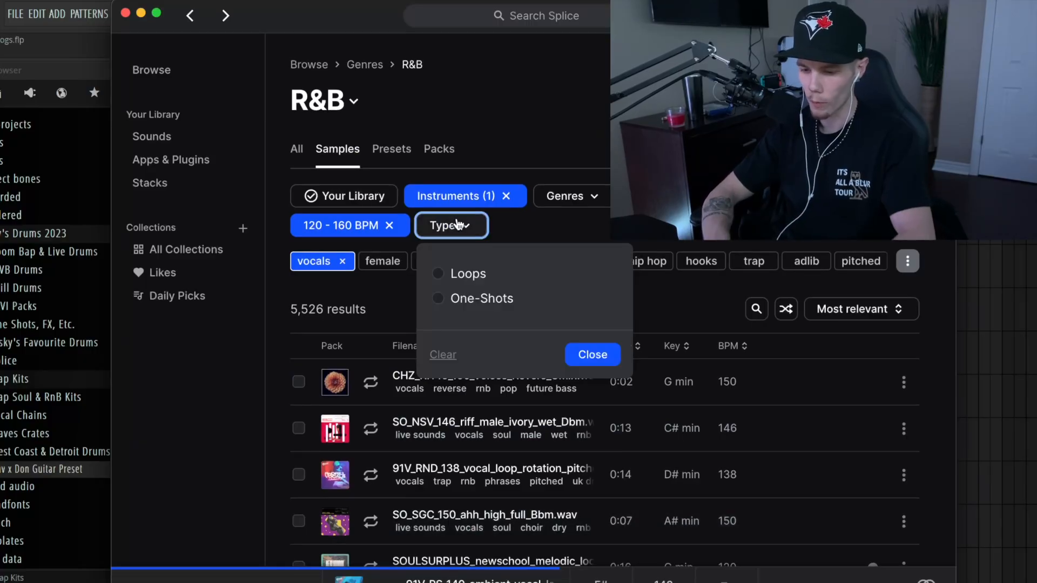
{"action": "left_click", "coordinate": [451, 303]}
{"action": "left_click", "coordinate": [591, 354]}
{"action": "left_click", "coordinate": [389, 225]}
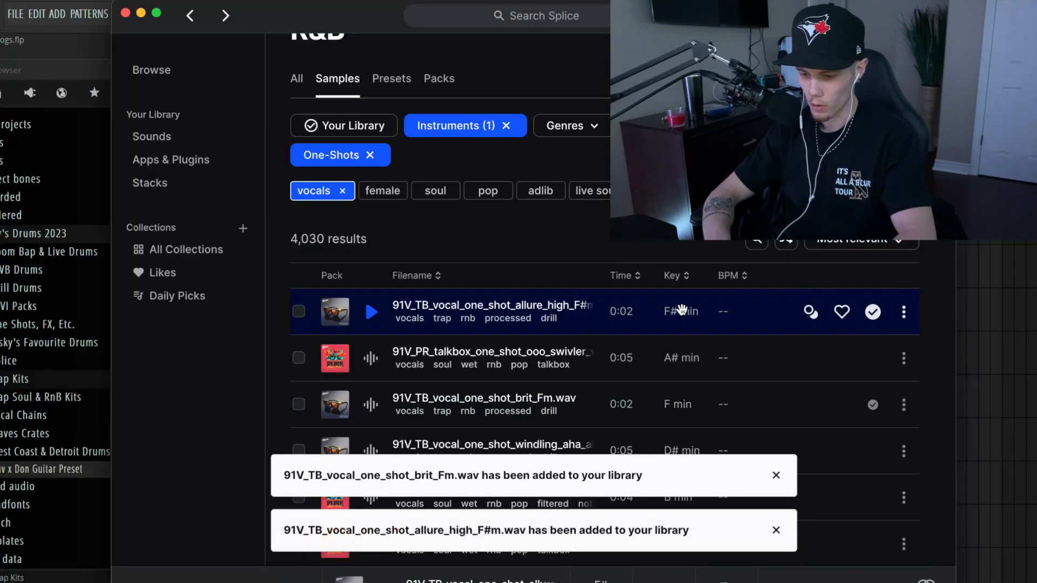
- Add the allure_high_F#m and brit_Fm vocal one-shots to the FL Studio playlist, placing the allure clip at bar 1 on Track 3
{"action": "left_click_drag", "start_coordinate": [682, 309], "coordinate": [994, 311]}
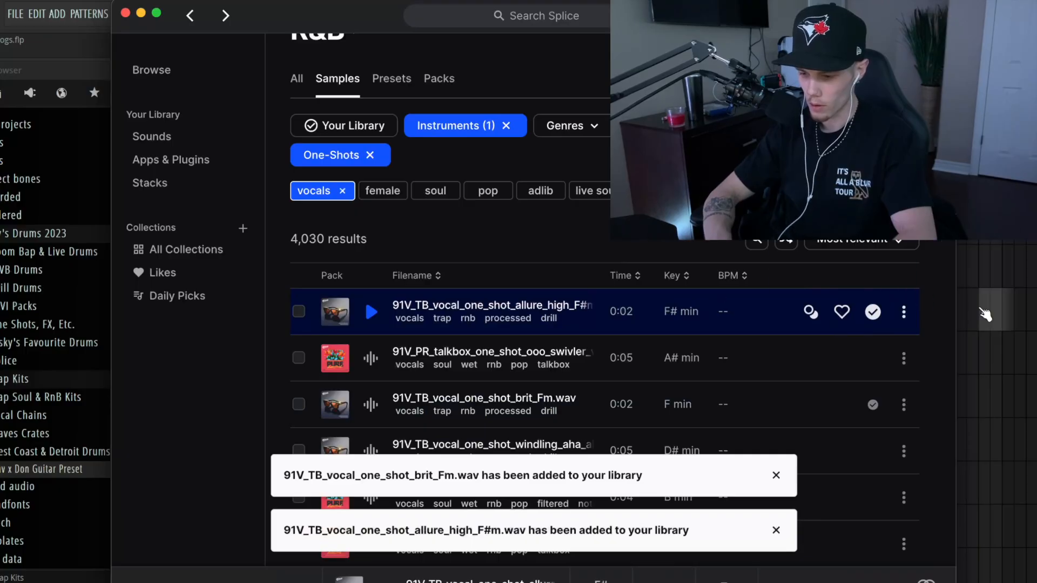
{"action": "left_click_drag", "start_coordinate": [773, 398], "coordinate": [1015, 351]}
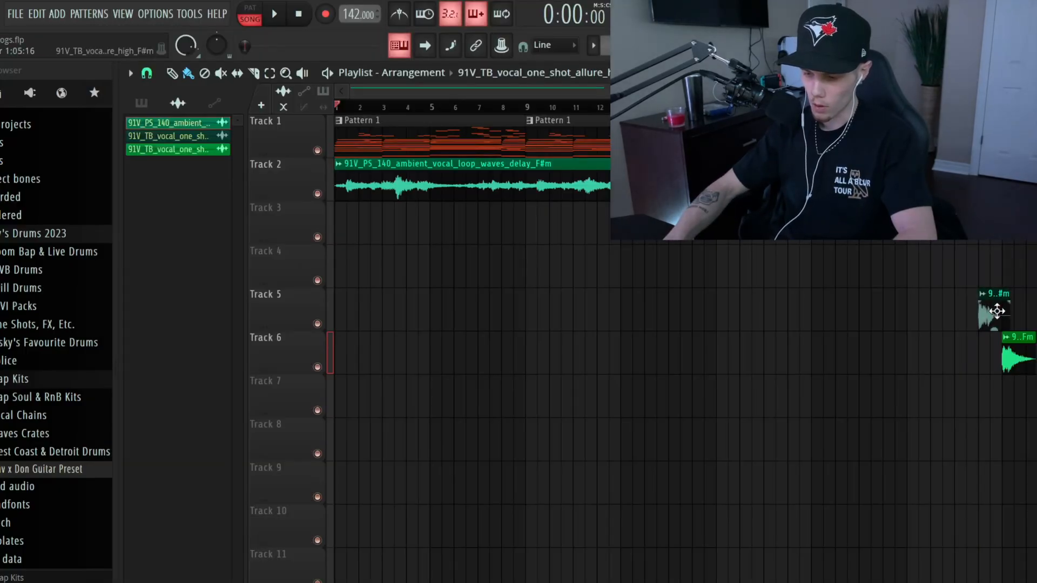
{"action": "left_click_drag", "start_coordinate": [997, 311], "coordinate": [348, 225]}
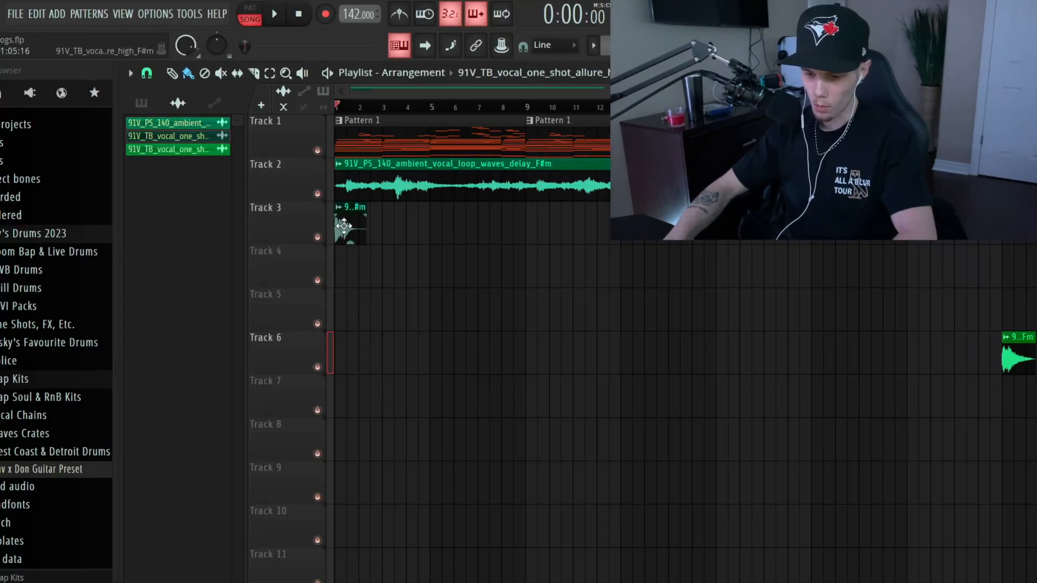
- Set the allure one-shot to Generic (bleeding) declicking and Stretch Pro mode with a +500 cents formant shift, and close its settings
{"action": "double_click", "coordinate": [347, 225]}
{"action": "left_click", "coordinate": [305, 258]}
{"action": "left_click", "coordinate": [300, 319]}
{"action": "left_click", "coordinate": [505, 181]}
{"action": "left_click", "coordinate": [504, 240]}
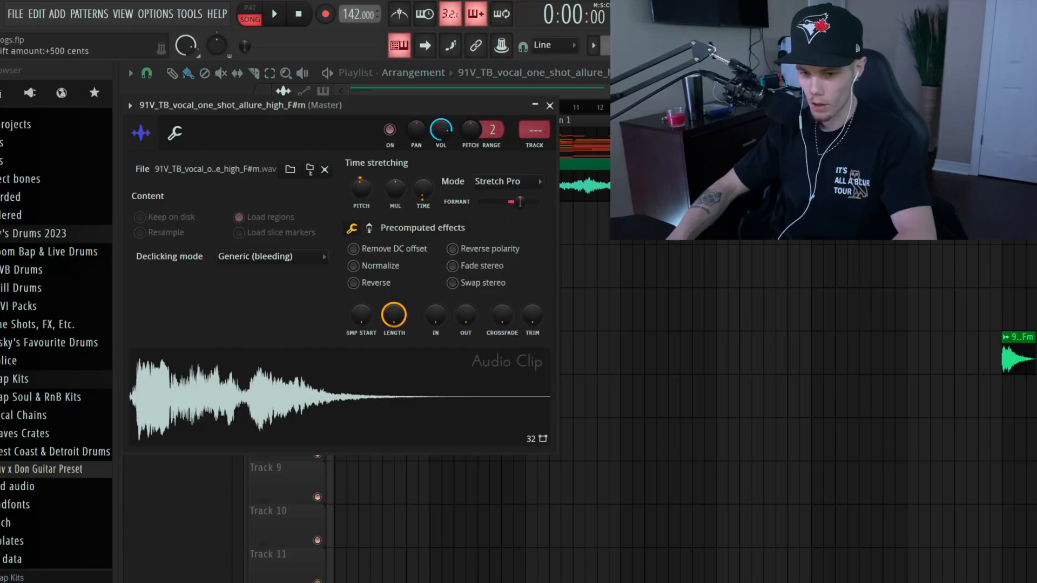
{"action": "left_click", "coordinate": [551, 107]}
- Move the brit one-shot to bar 5 on Track 4 and set it to Generic (bleeding) declicking and Stretch mode
{"action": "left_click_drag", "start_coordinate": [1023, 338], "coordinate": [448, 250]}
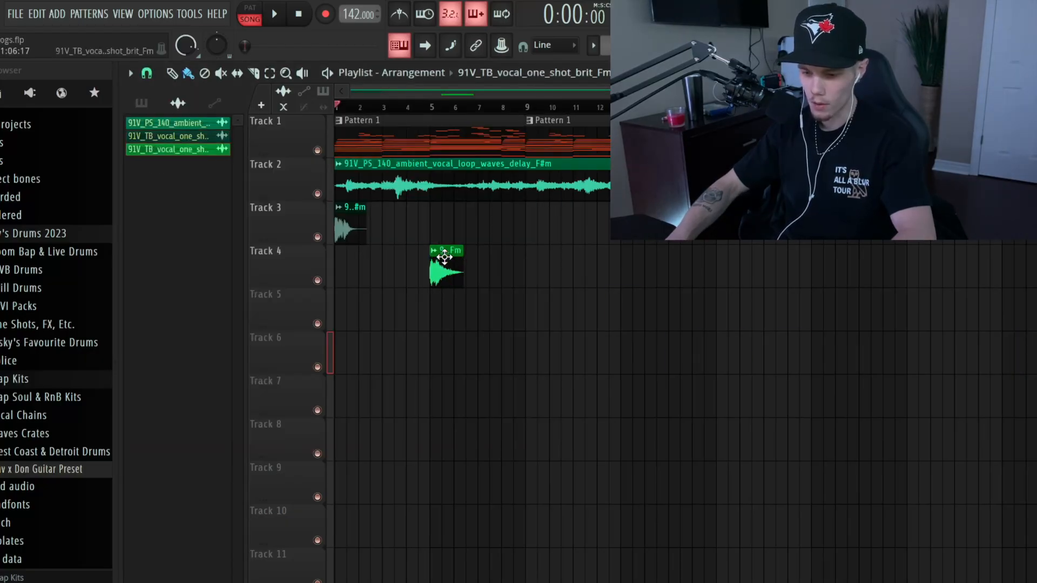
{"action": "double_click", "coordinate": [444, 257]}
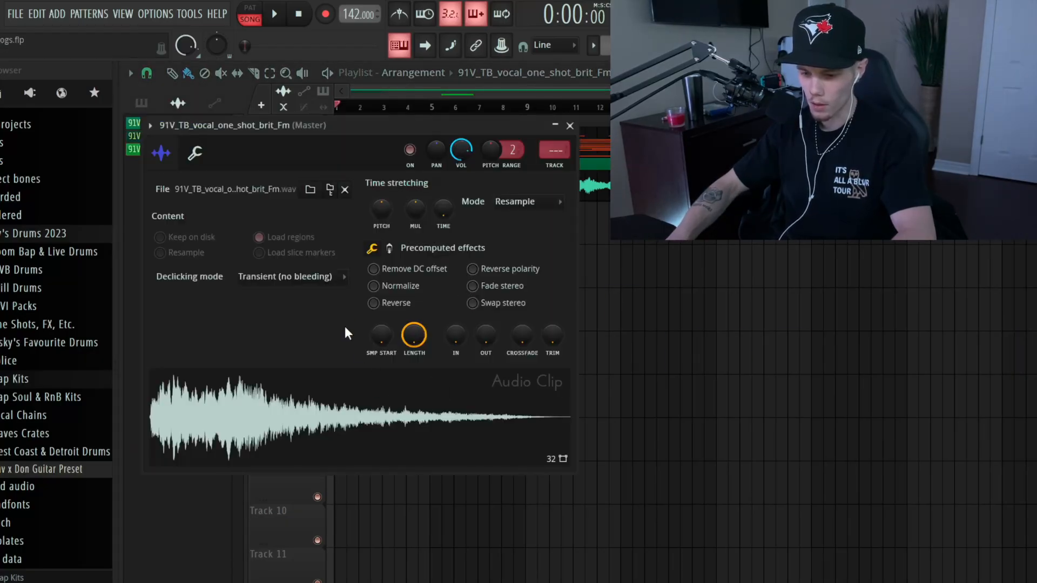
{"action": "left_click", "coordinate": [332, 278]}
{"action": "left_click", "coordinate": [303, 338]}
{"action": "left_click", "coordinate": [511, 203]}
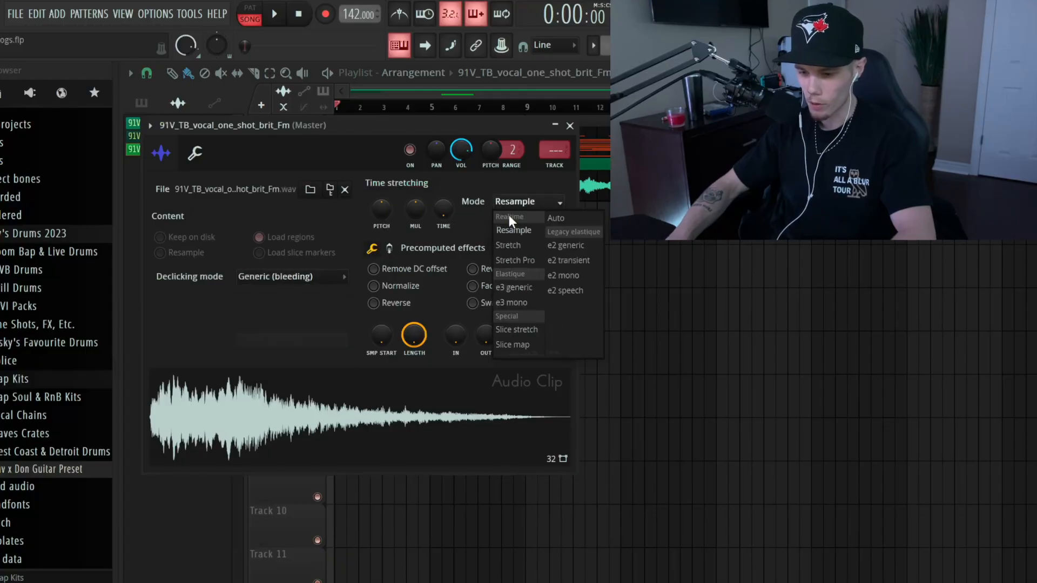
{"action": "left_click", "coordinate": [514, 245]}
{"action": "left_click", "coordinate": [567, 155]}
- Pan the brit one-shot's Insert 8 to the right and lower the faders of Inserts 7 and 8 during playback
{"action": "left_click_drag", "start_coordinate": [420, 283], "coordinate": [458, 277]}
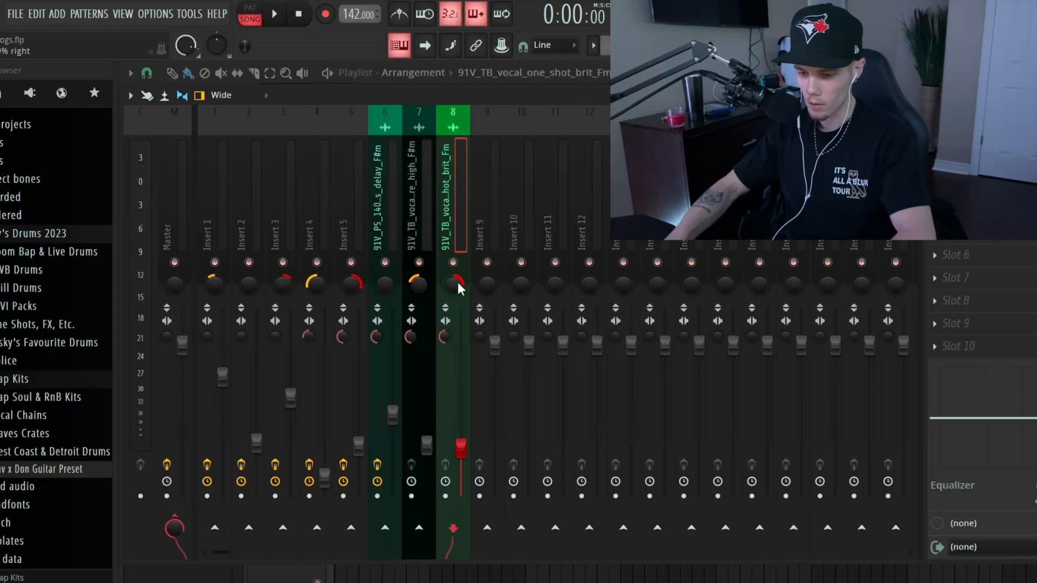
{"action": "key", "text": "space"}
{"action": "left_click_drag", "start_coordinate": [426, 444], "coordinate": [465, 464]}
- Add ValhallaSupermassive to Insert 7 with the small reverb preset Brass Blatt, and close the plugin
{"action": "left_click", "coordinate": [424, 222]}
{"action": "left_click", "coordinate": [934, 140]}
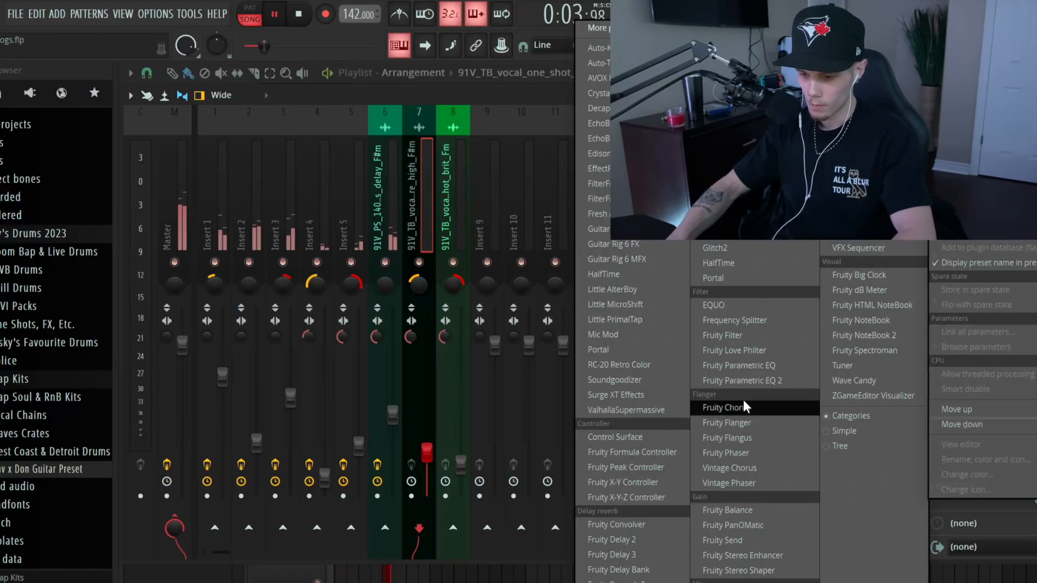
{"action": "left_click", "coordinate": [629, 409]}
{"action": "left_click", "coordinate": [408, 297]}
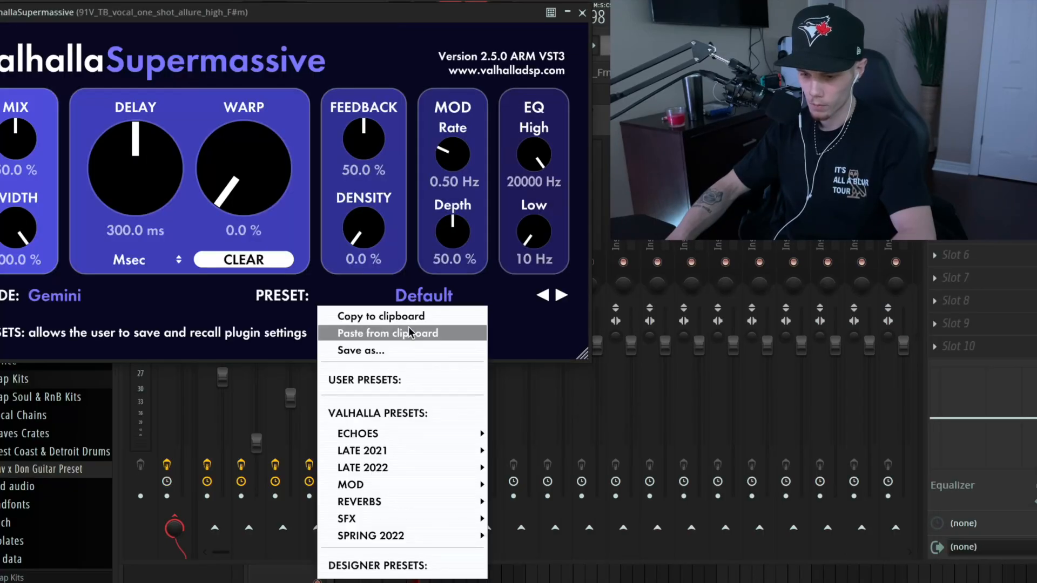
{"action": "mouse_move", "coordinate": [410, 502]}
{"action": "mouse_move", "coordinate": [532, 454]}
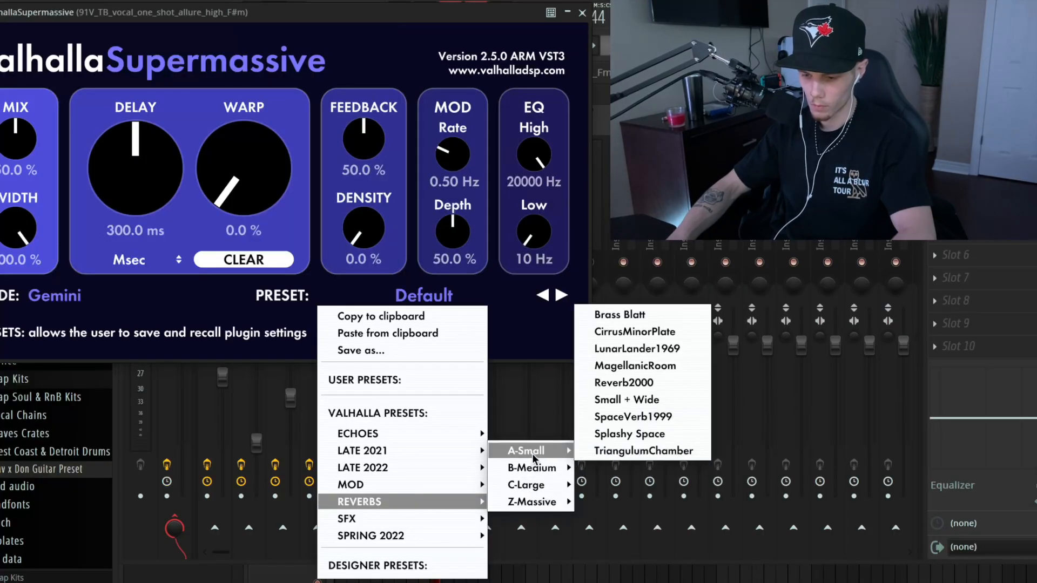
{"action": "left_click", "coordinate": [649, 313]}
{"action": "left_click", "coordinate": [582, 13]}
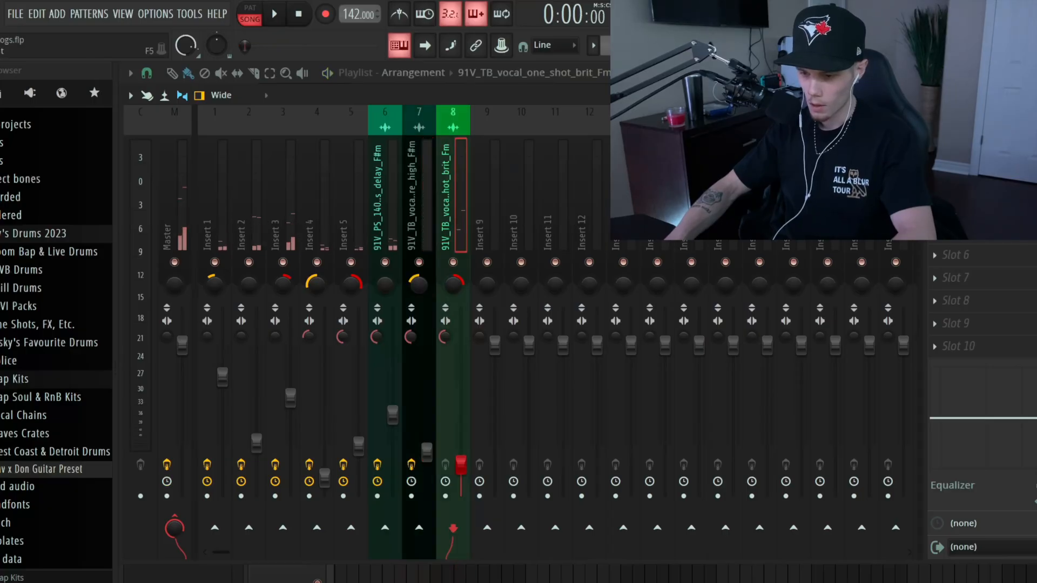
- Duplicate the brit one-shot on Track 4, make the copy unique and reverse its sample
{"action": "key", "text": "F5"}
{"action": "left_click_drag", "start_coordinate": [446, 272], "coordinate": [506, 271]}
{"action": "left_click", "coordinate": [495, 251]}
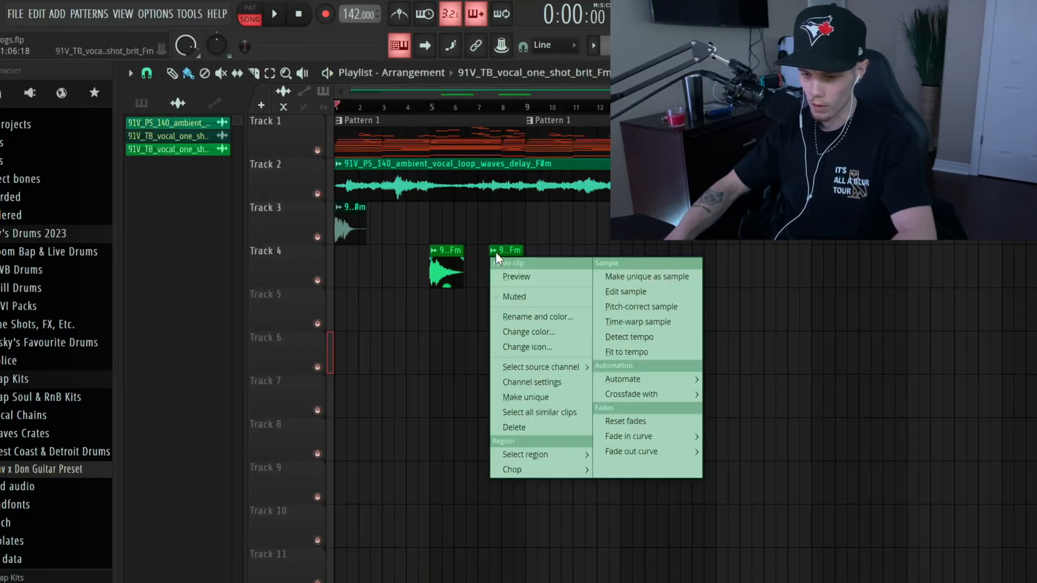
{"action": "left_click", "coordinate": [529, 382]}
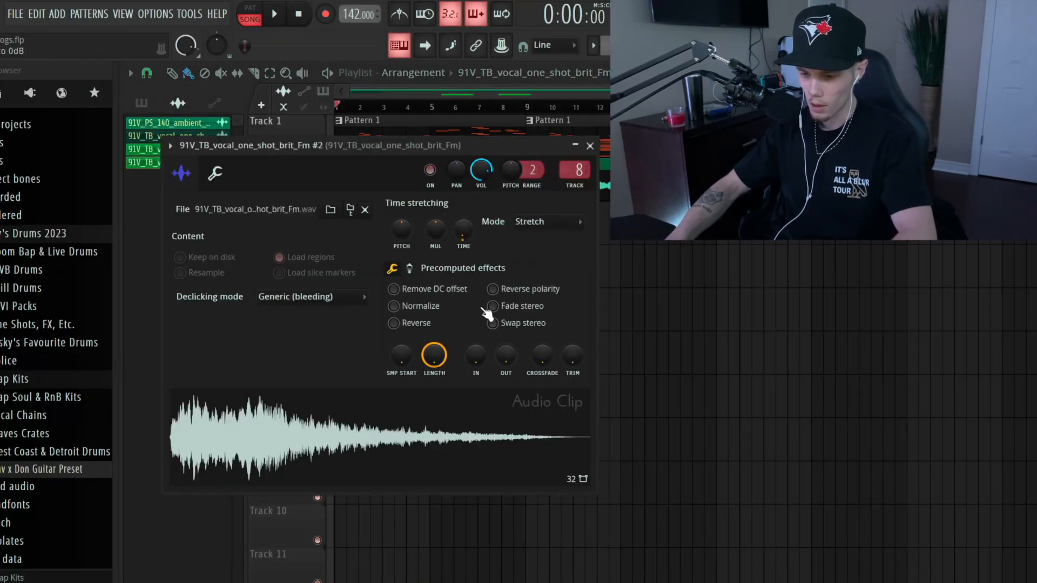
{"action": "left_click", "coordinate": [416, 323]}
{"action": "left_click", "coordinate": [589, 146]}
- Open the drum kit's Perc Loops folder in the browser and audition its loops
{"action": "scroll", "coordinate": [432, 275], "scroll_direction": "up", "scroll_amount": 3}
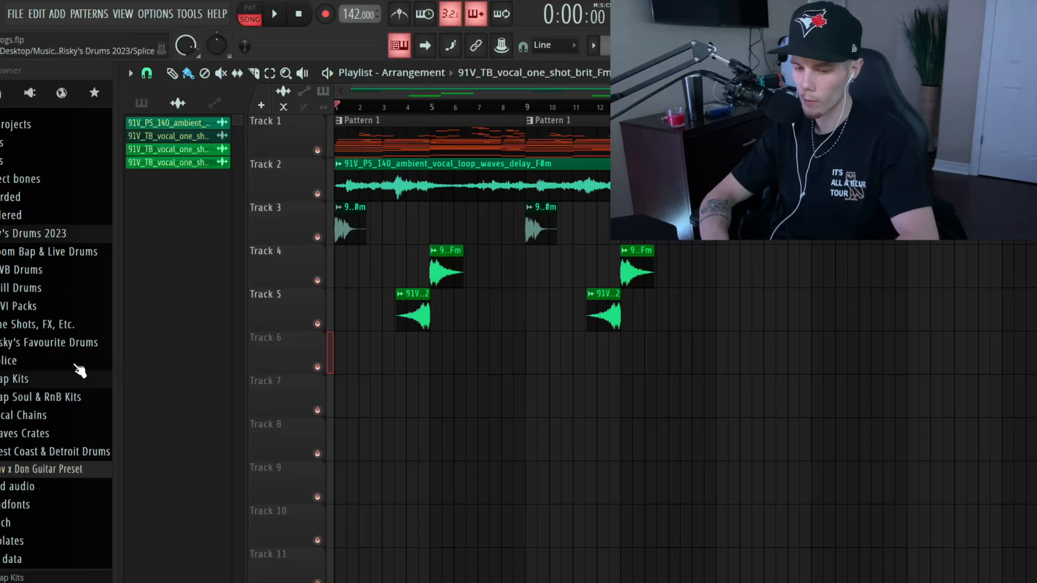
{"action": "left_click", "coordinate": [39, 385]}
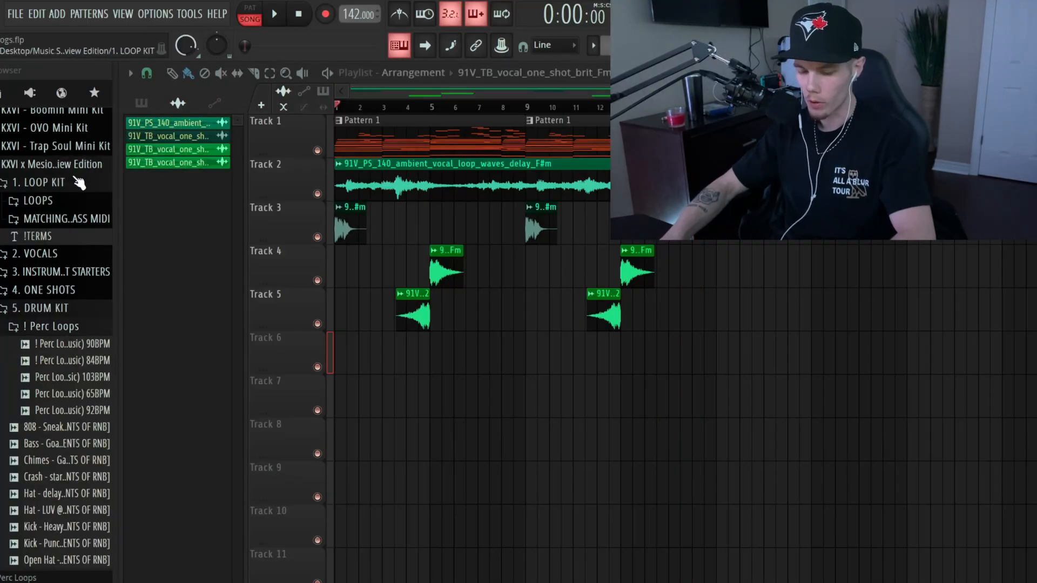
{"action": "left_click", "coordinate": [76, 350]}
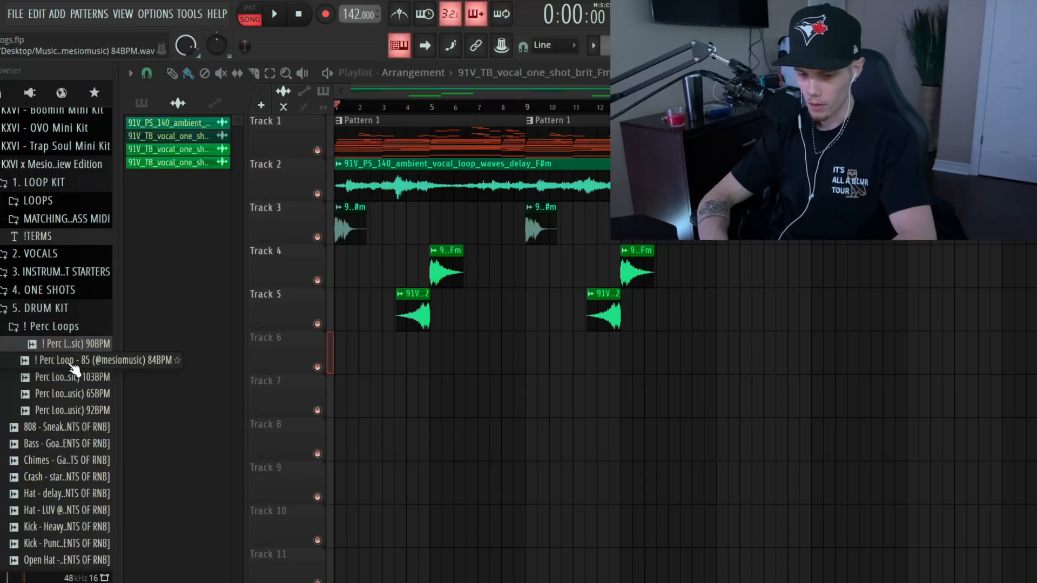
{"action": "left_click", "coordinate": [75, 367]}
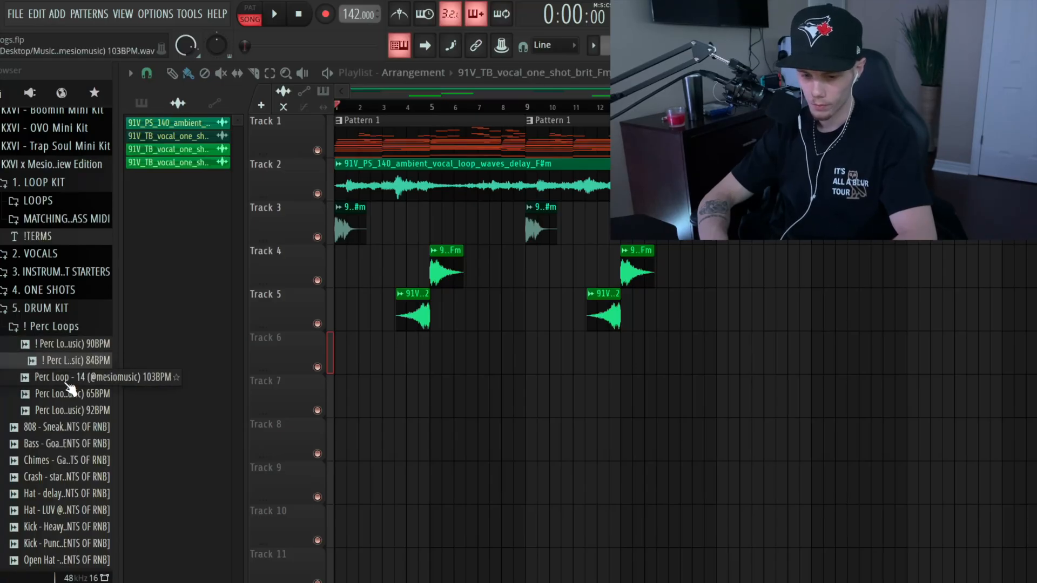
{"action": "left_click", "coordinate": [66, 381]}
{"action": "left_click", "coordinate": [63, 396]}
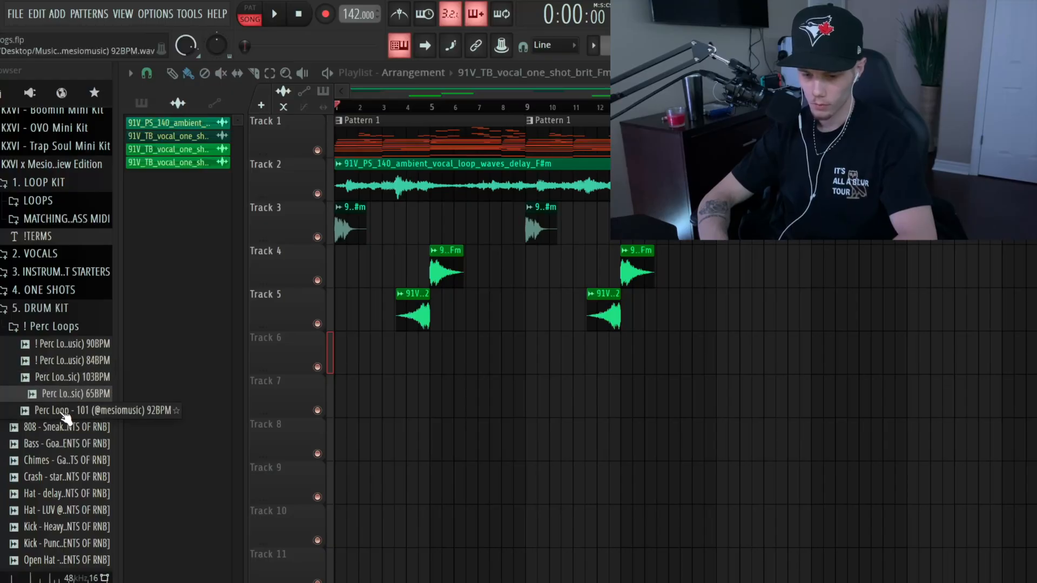
{"action": "left_click", "coordinate": [61, 411]}
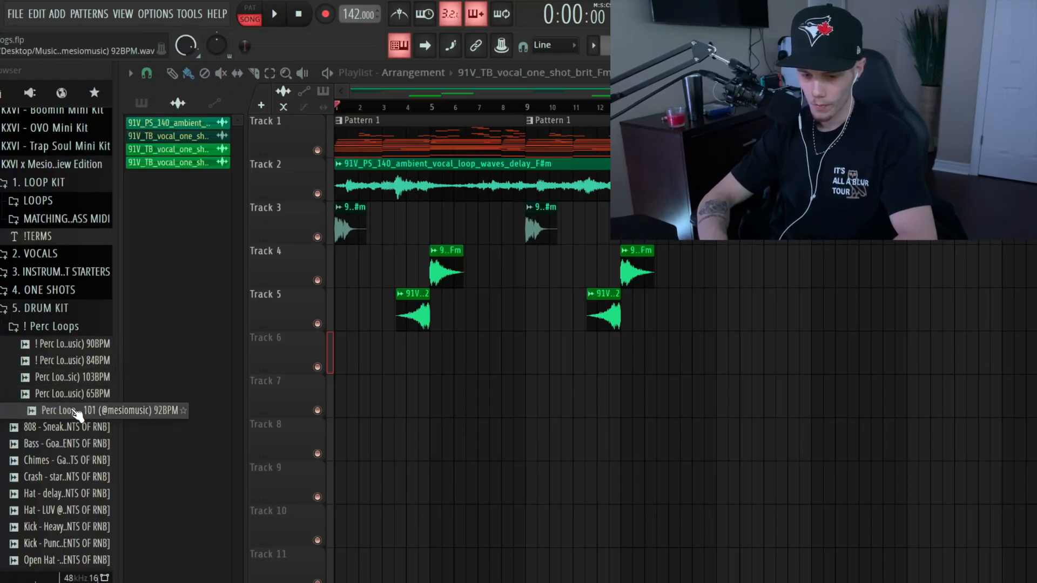
- Place Perc Loop - 101 at bar 1 on Track 6, set its declicking to Generic (bleeding) and choose its stretch mode
{"action": "left_click_drag", "start_coordinate": [75, 413], "coordinate": [348, 349]}
{"action": "double_click", "coordinate": [361, 352]}
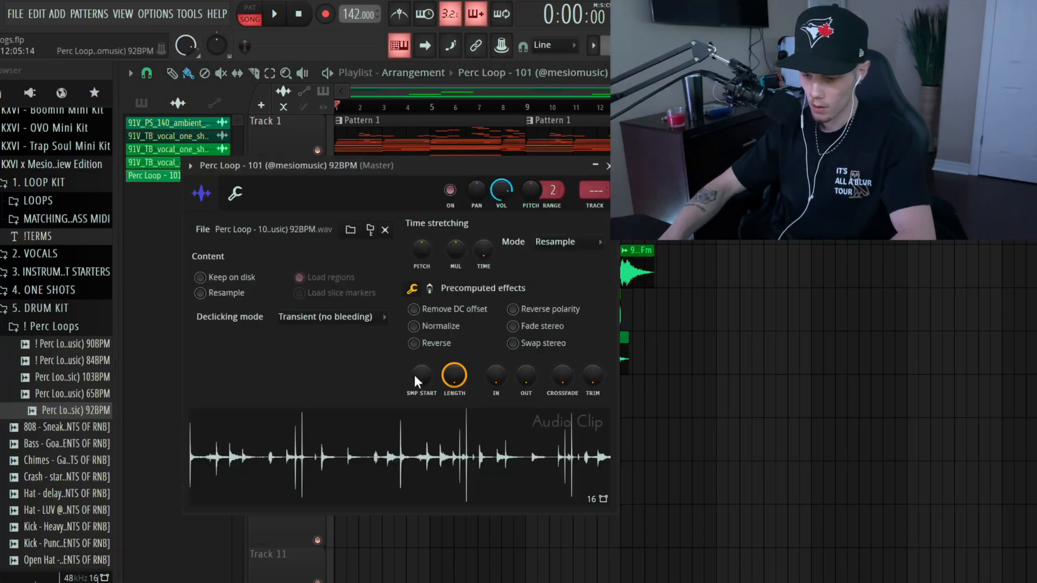
{"action": "left_click", "coordinate": [316, 317]}
{"action": "left_click", "coordinate": [332, 379]}
{"action": "left_click_drag", "start_coordinate": [486, 165], "coordinate": [457, 343]}
{"action": "left_click", "coordinate": [558, 420]}
{"action": "left_click", "coordinate": [545, 456]}
- Route the perc loop to mixer Insert 9 and lower that insert's fader
{"action": "left_click_drag", "start_coordinate": [523, 343], "coordinate": [543, 418]}
{"action": "left_click_drag", "start_coordinate": [473, 503], "coordinate": [474, 519]}
{"action": "left_click", "coordinate": [601, 419]}
{"action": "left_click_drag", "start_coordinate": [557, 353], "coordinate": [495, 426]}
{"action": "key", "text": "ctrl+b"}
{"action": "left_click", "coordinate": [527, 275], "text": "ctrl"}
{"action": "double_click", "coordinate": [490, 370]}
{"action": "key", "text": "ctrl+l"}
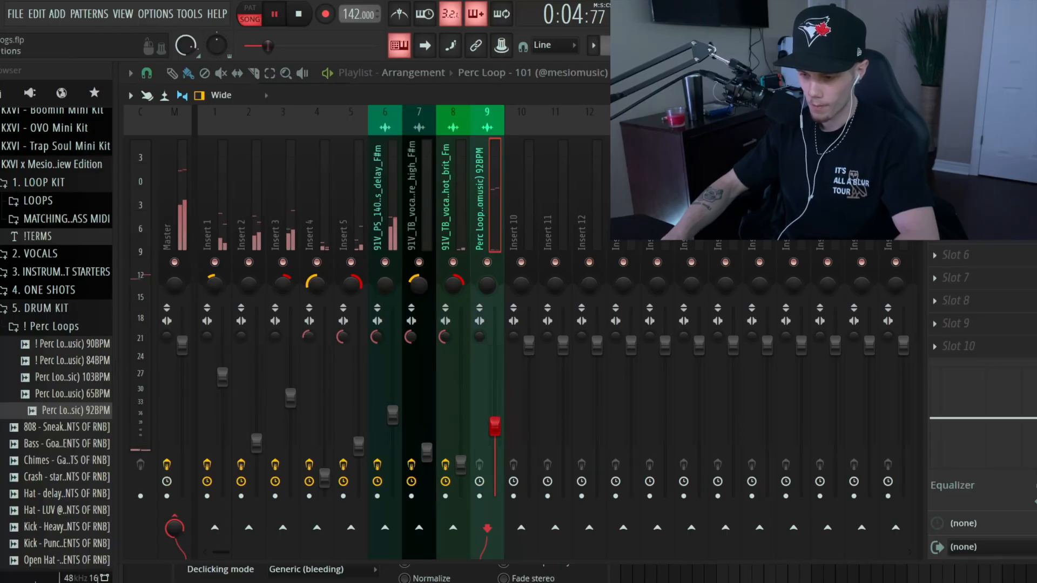
- Add Fruity parametric EQ 2 to Insert 9, cut the lows at about 160 Hz, roll off the highs, and close it
{"action": "left_click", "coordinate": [935, 141]}
{"action": "left_click", "coordinate": [743, 384]}
{"action": "left_click_drag", "start_coordinate": [532, 317], "coordinate": [492, 409]}
{"action": "left_click_drag", "start_coordinate": [274, 317], "coordinate": [326, 409]}
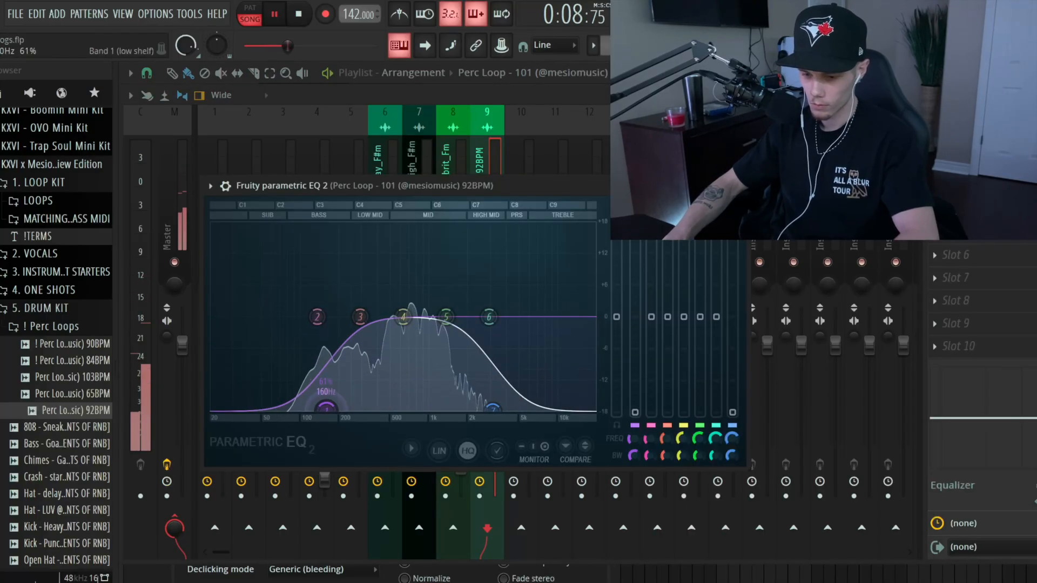
{"action": "left_click", "coordinate": [738, 186]}
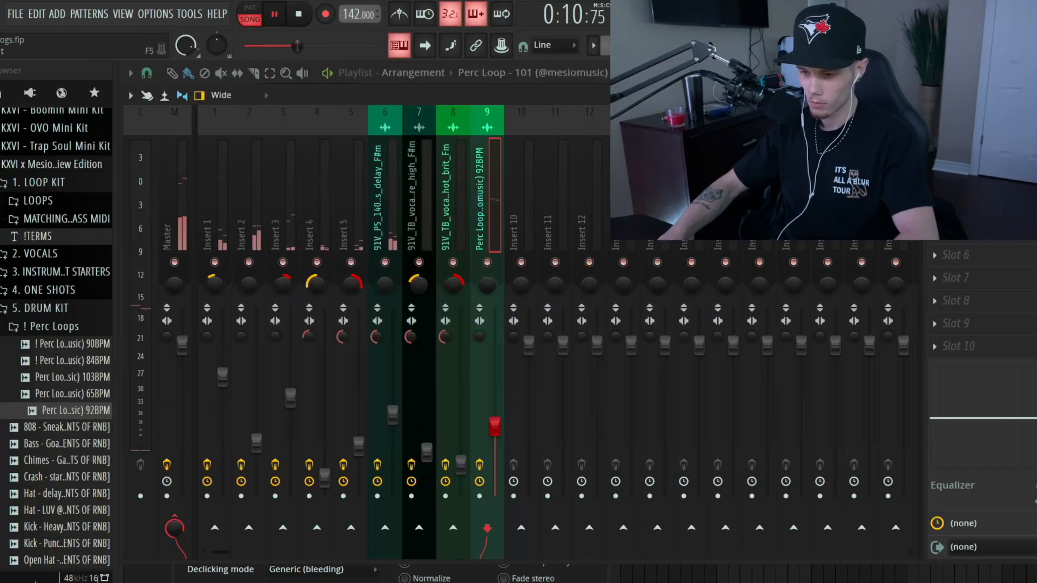
- Play the arrangement through to hear the perc loop with the melodies and vocals
{"action": "key", "text": "F9"}
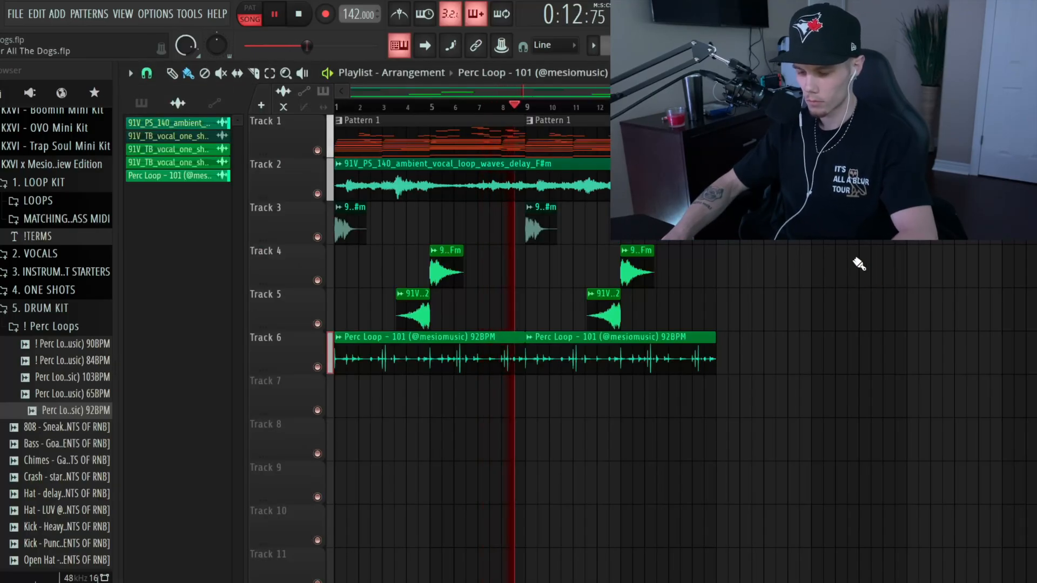
{"action": "key", "text": "space"}
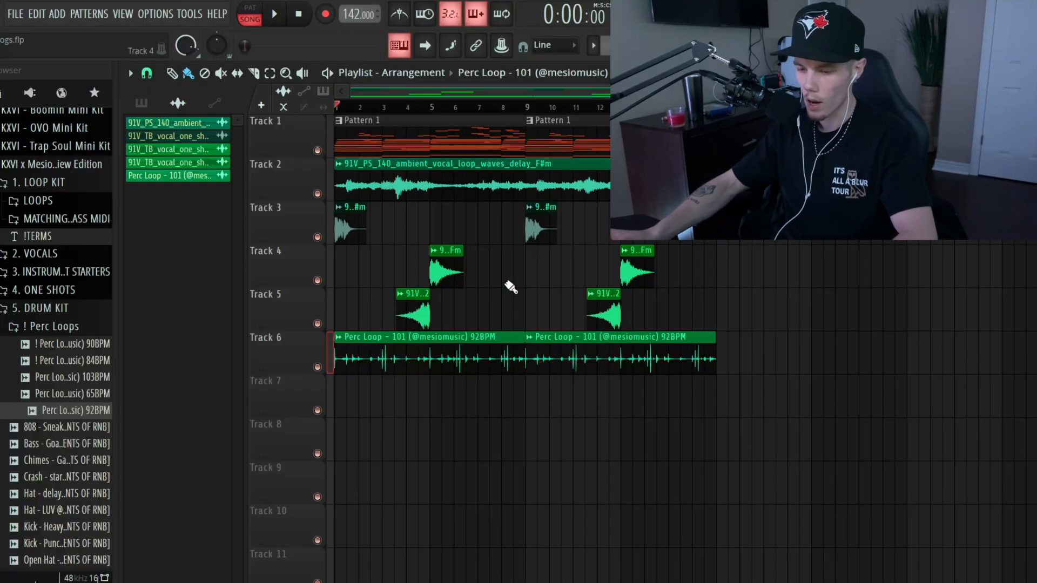
{"action": "key", "text": "space"}
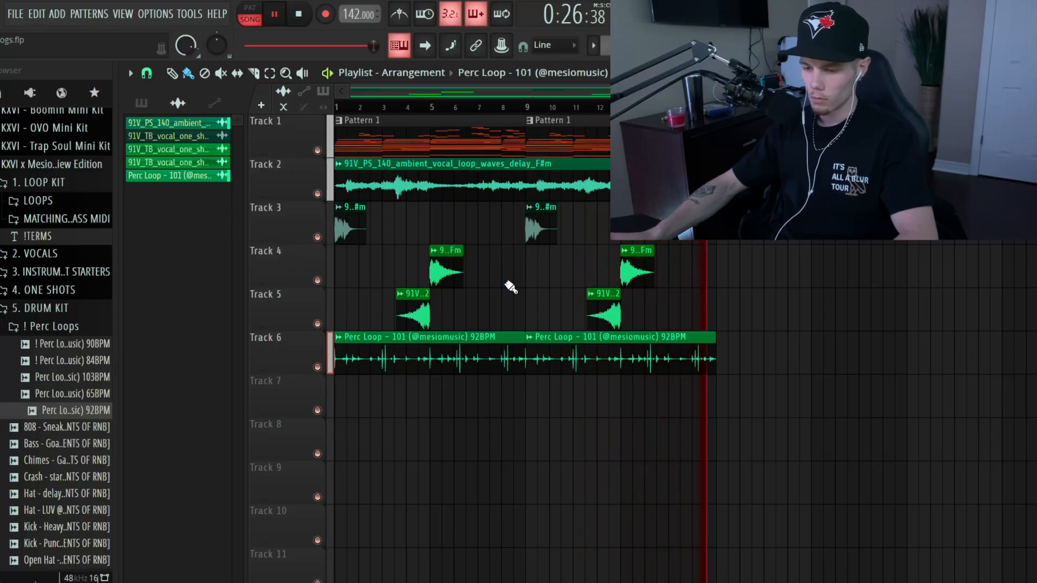
{"action": "key", "text": "space"}
- Split Pattern 1 by channel, clear its clips from Track 1 and move the audio clips up one track
{"action": "right_click", "coordinate": [648, 46]}
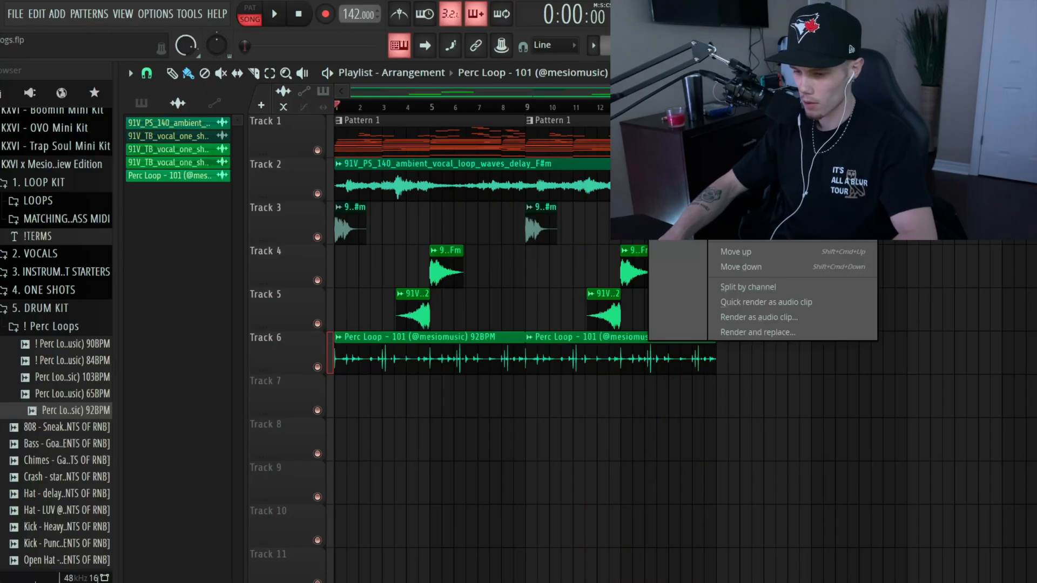
{"action": "left_click", "coordinate": [804, 289]}
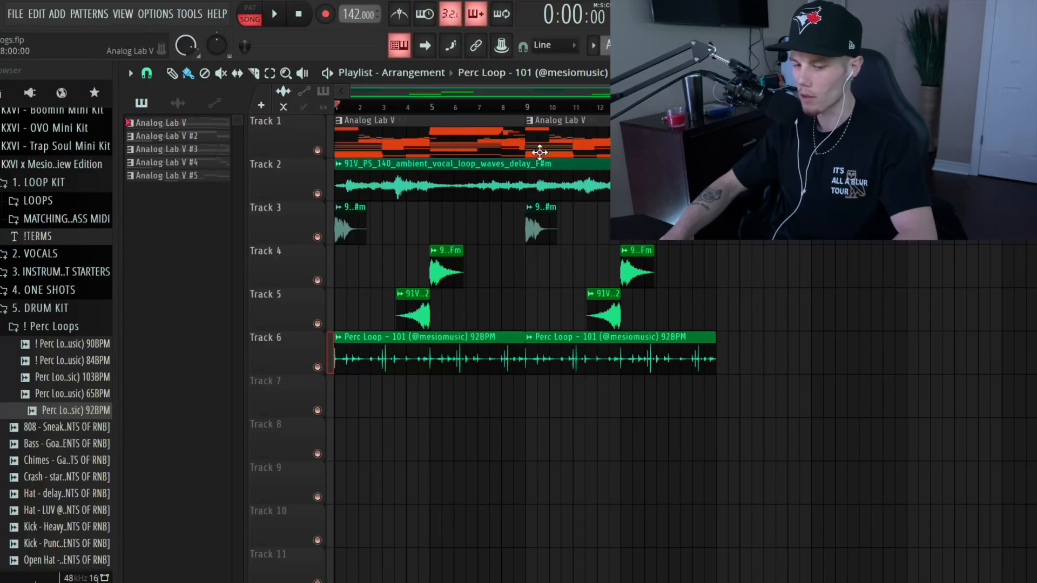
{"action": "left_click_drag", "start_coordinate": [488, 146], "coordinate": [419, 153]}
{"action": "key", "text": "Delete"}
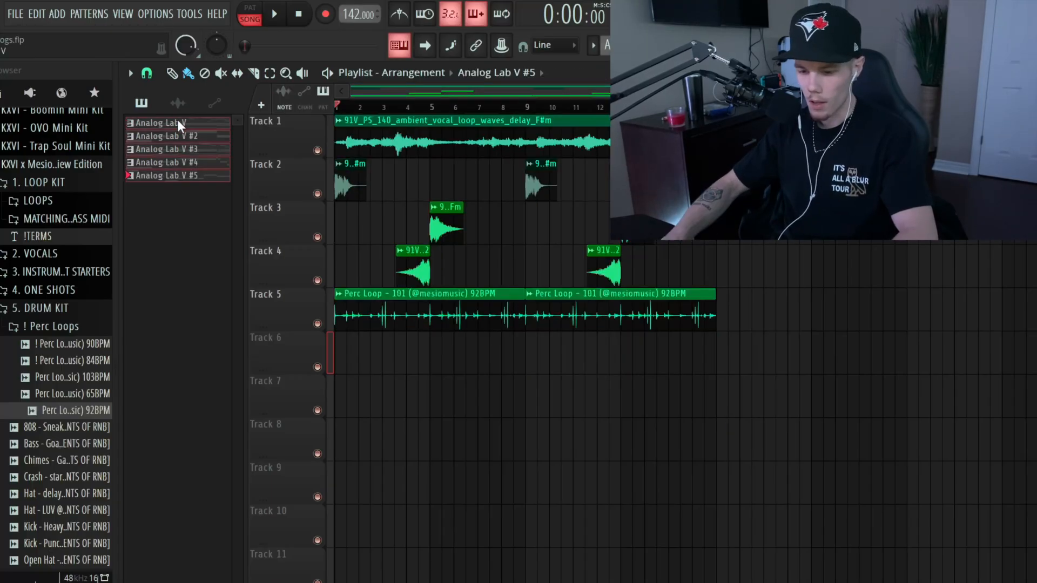
- Place the five Analog Lab V patterns on Tracks 6 to 10 at bar 1 and duplicate them at bar 9
{"action": "left_click_drag", "start_coordinate": [178, 122], "coordinate": [339, 353]}
{"action": "key", "text": "ctrl+b"}
{"action": "key", "text": "ctrl+d"}
{"action": "scroll", "coordinate": [800, 200], "scroll_direction": "down", "scroll_amount": 1}
{"action": "scroll", "coordinate": [522, 324], "scroll_direction": "up", "scroll_amount": 1}
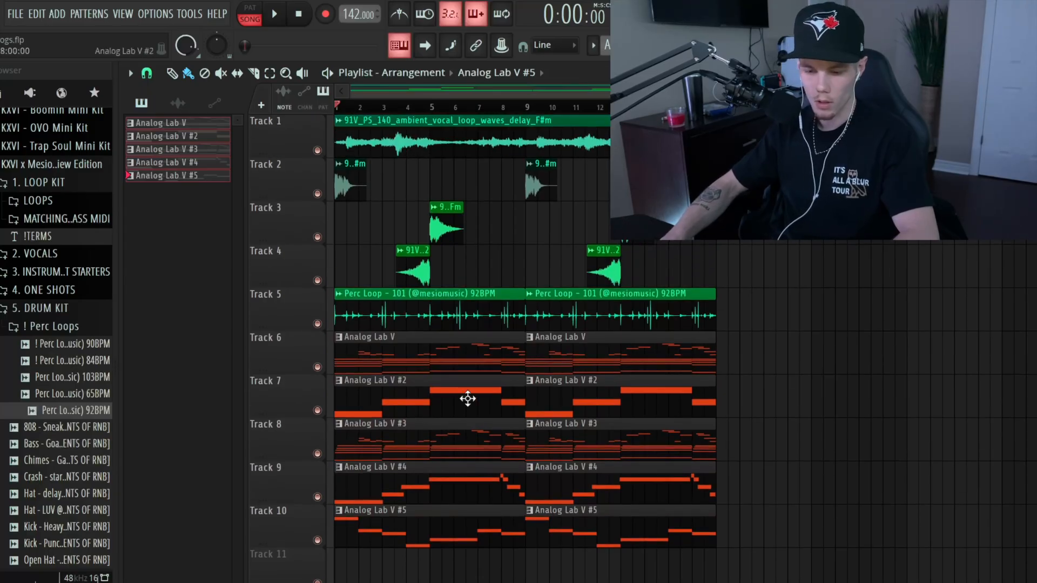
- Delete the first clips of Analog Lab V #2 to #5 from bars 1 to 8
{"action": "right_click", "coordinate": [388, 519]}
{"action": "right_click", "coordinate": [386, 486]}
{"action": "right_click", "coordinate": [381, 440]}
{"action": "right_click", "coordinate": [372, 391]}
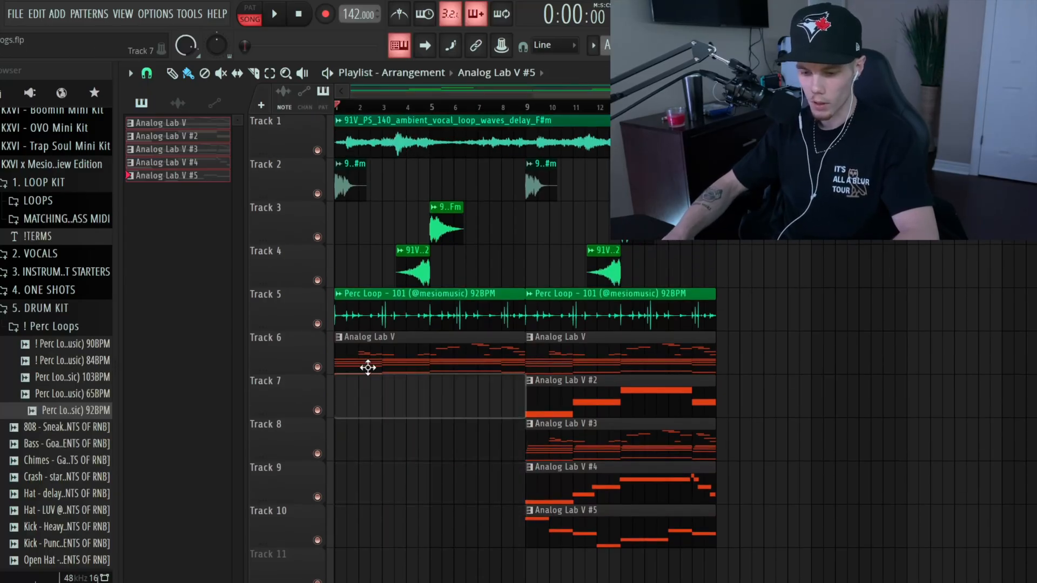
- Fade in the first perc loop and vocal loop clips, and add an Analog Lab V #2 clip trimmed to start at bar 3 on Track 7
{"action": "left_click_drag", "start_coordinate": [369, 305], "coordinate": [481, 306]}
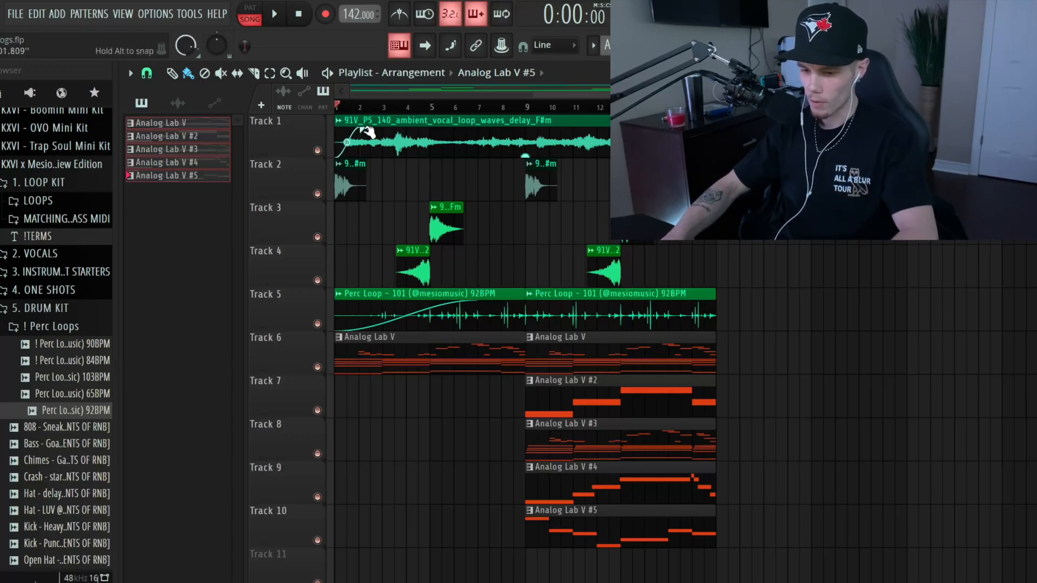
{"action": "left_click", "coordinate": [348, 398]}
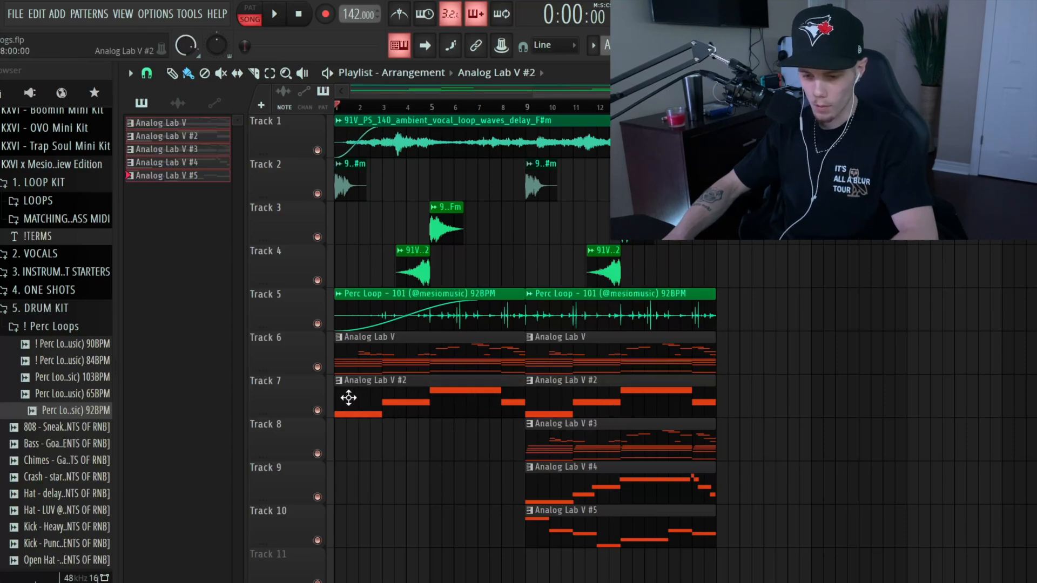
{"action": "left_click_drag", "start_coordinate": [336, 397], "coordinate": [382, 394]}
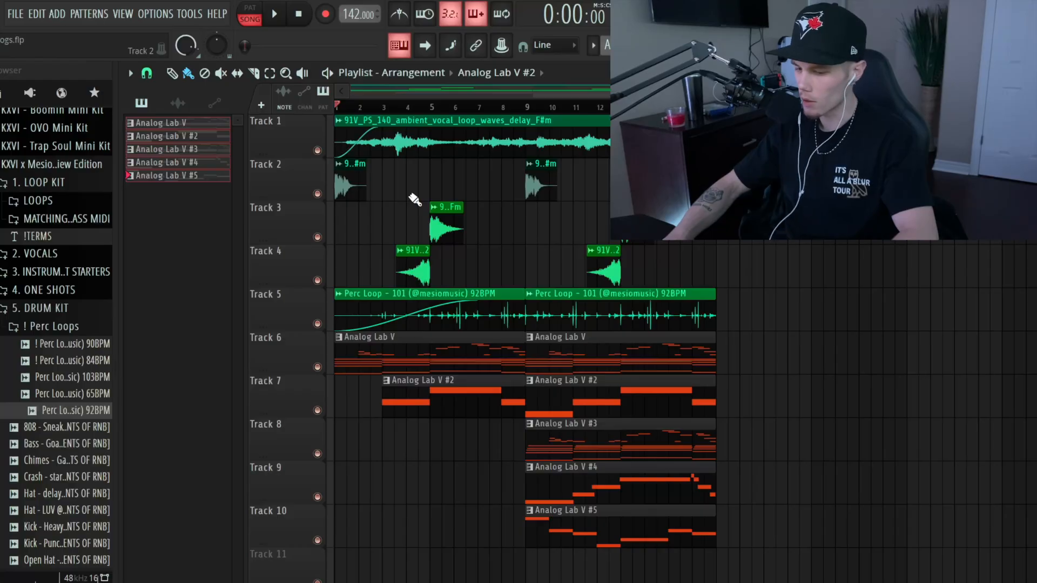
- Play the arrangement and lower the mixer faders of the vocal Inserts 8, 7 and 6
{"action": "key", "text": "space"}
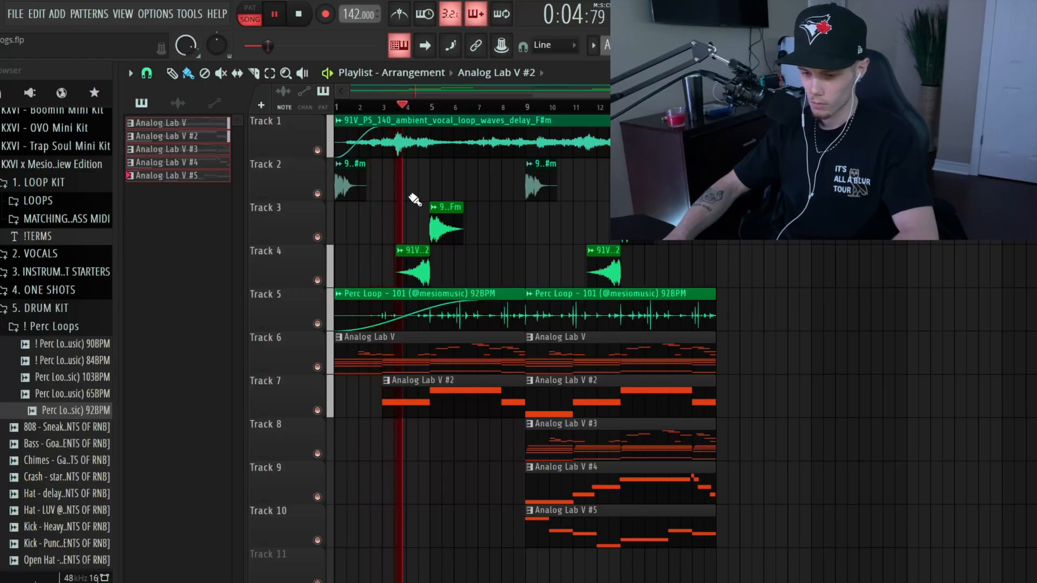
{"action": "key", "text": "F9"}
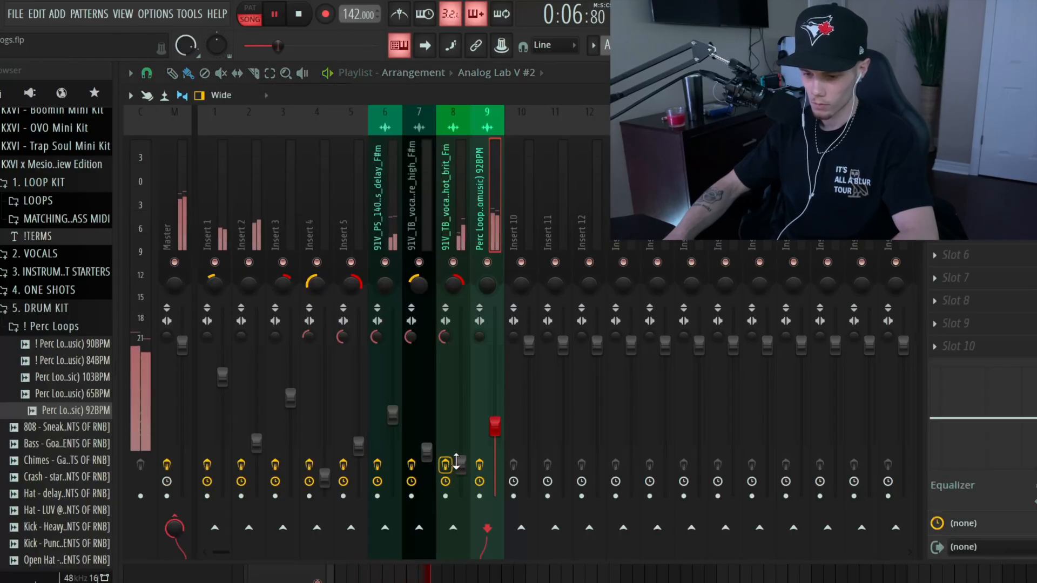
{"action": "left_click_drag", "start_coordinate": [461, 481], "coordinate": [461, 484]}
{"action": "left_click_drag", "start_coordinate": [427, 452], "coordinate": [427, 461]}
{"action": "left_click_drag", "start_coordinate": [392, 415], "coordinate": [392, 432]}
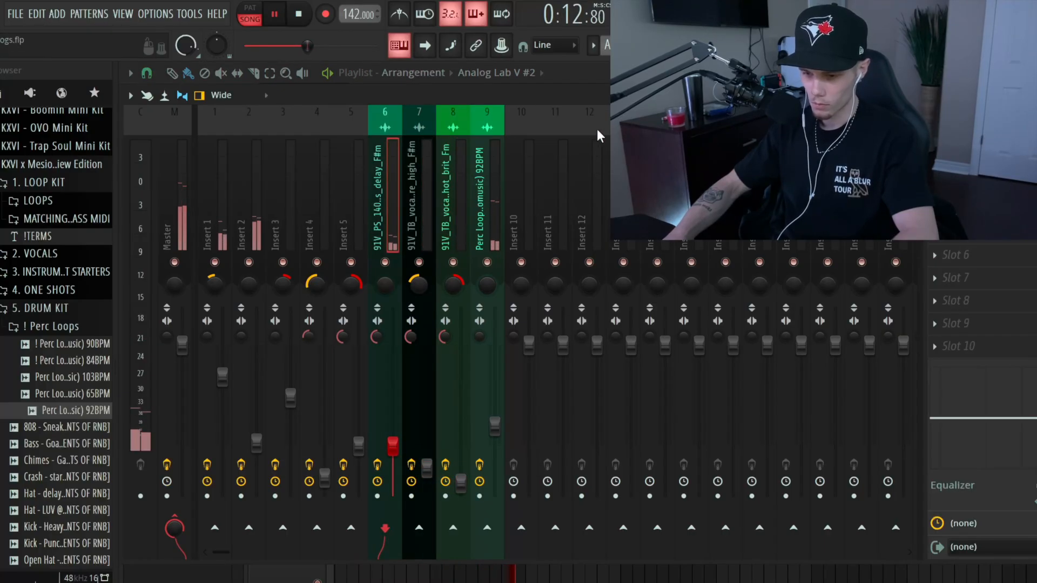
{"action": "key", "text": "F5"}
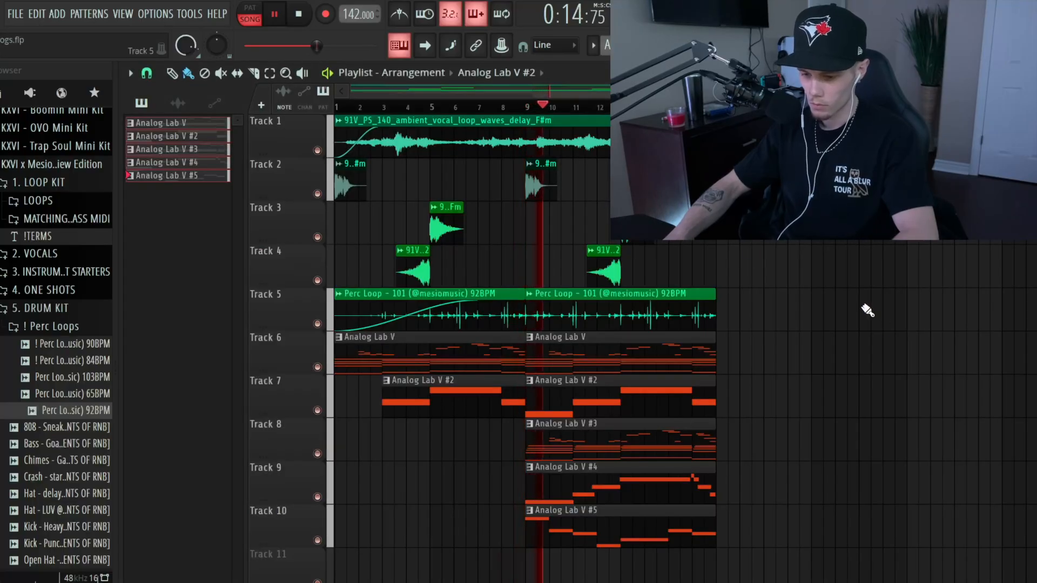
{"action": "key", "text": "F9"}
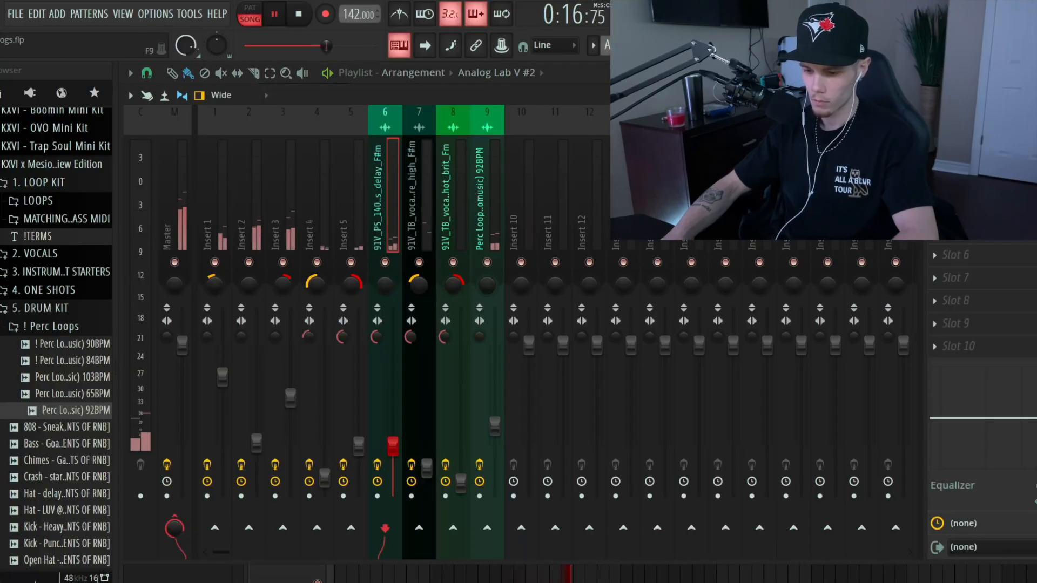
- Repeat the Analog Lab V and Analog Lab V #3 clips from bar 17 to 33, and add #4 and #5 clips at bar 25
{"action": "key", "text": "F5"}
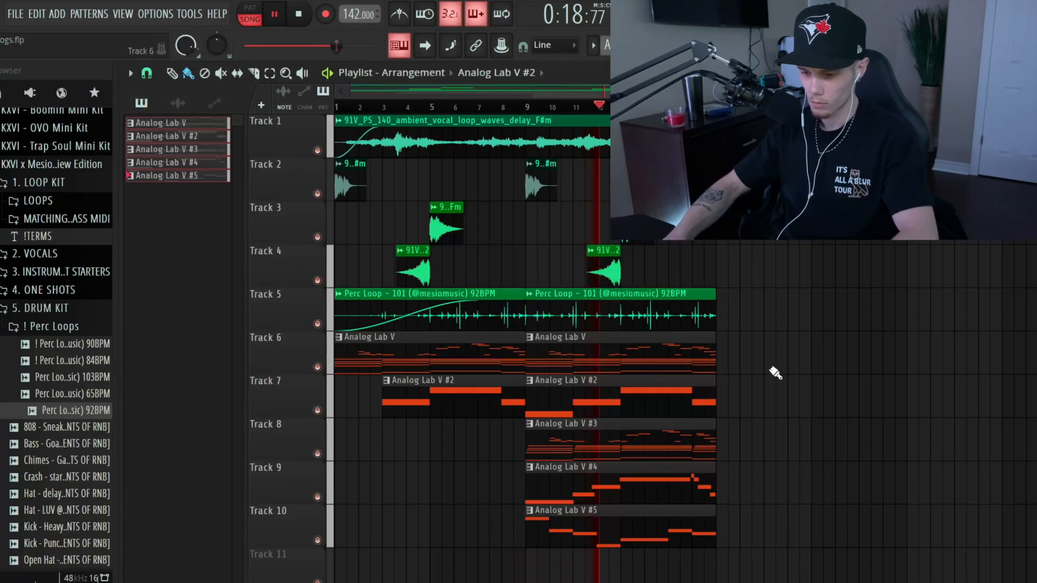
{"action": "left_click", "coordinate": [711, 351]}
{"action": "left_click_drag", "start_coordinate": [705, 449], "coordinate": [703, 451]}
{"action": "key", "text": "ctrl+b"}
{"action": "mouse_move", "coordinate": [838, 527]}
{"action": "left_mouse_down"}
{"action": "mouse_move", "coordinate": [819, 326]}
{"action": "mouse_move", "coordinate": [810, 323]}
{"action": "left_mouse_up"}
{"action": "key", "text": "ctrl+b"}
{"action": "scroll", "coordinate": [646, 519], "scroll_direction": "down", "scroll_amount": 1}
{"action": "left_click_drag", "start_coordinate": [637, 521], "coordinate": [567, 483]}
{"action": "left_click_drag", "start_coordinate": [501, 472], "coordinate": [755, 484]}
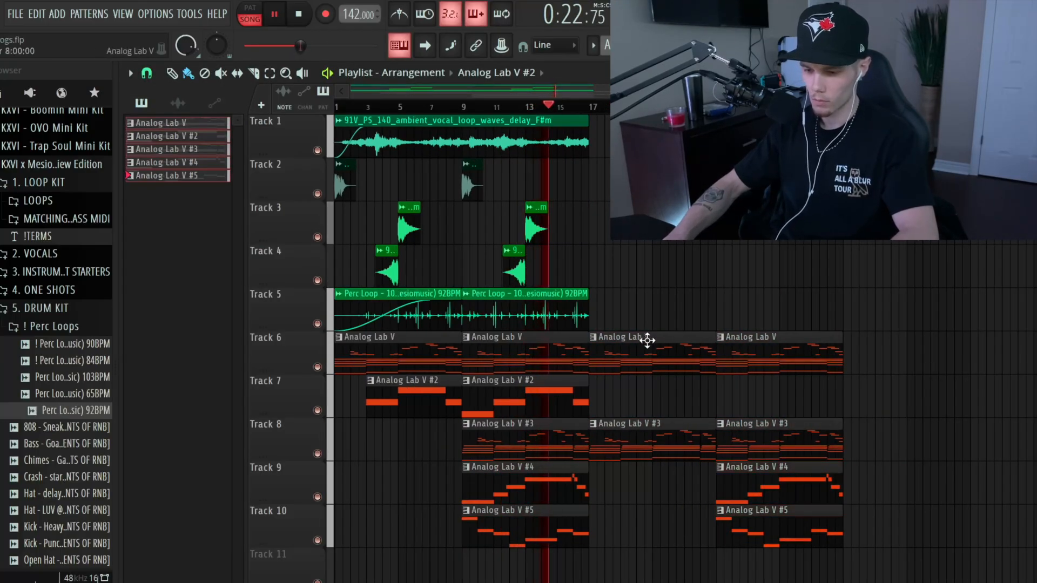
{"action": "scroll", "coordinate": [706, 290], "scroll_direction": "down", "scroll_amount": 2}
{"action": "scroll", "coordinate": [764, 284], "scroll_direction": "up", "scroll_amount": 2}
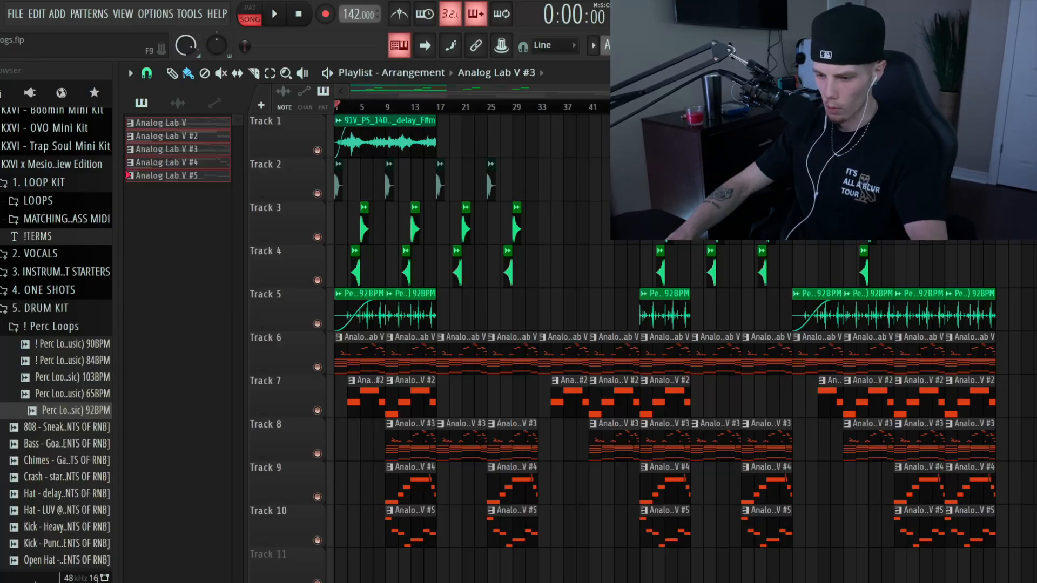
- Add Fruity Love Philter to the Master track's third effect slot and load its Simple lowpass preset
{"action": "key", "text": "F9"}
{"action": "left_click", "coordinate": [935, 141]}
{"action": "mouse_move", "coordinate": [954, 162]}
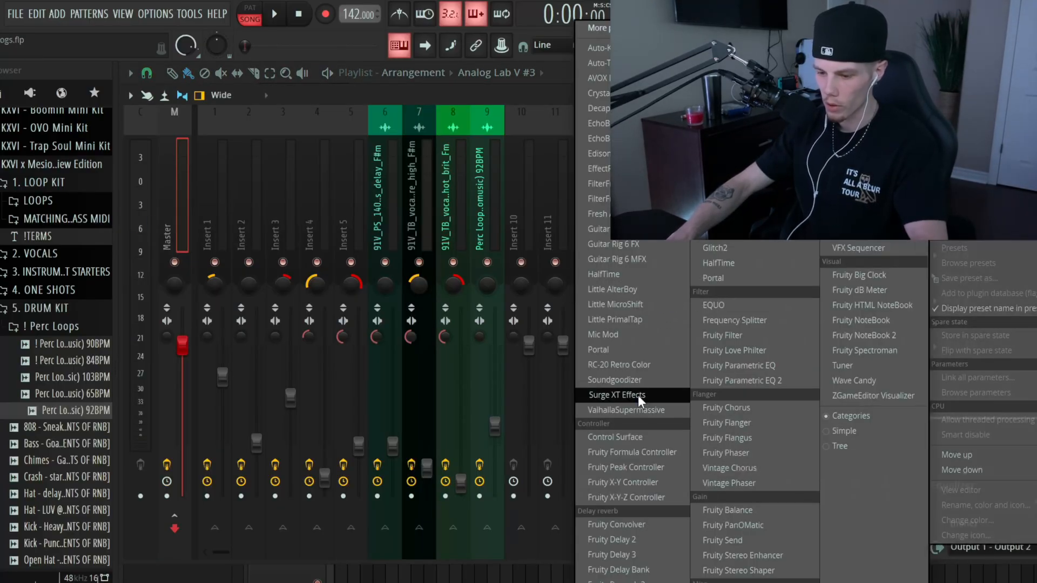
{"action": "left_click", "coordinate": [734, 350]}
{"action": "left_click", "coordinate": [209, 186]}
{"action": "mouse_move", "coordinate": [235, 244]}
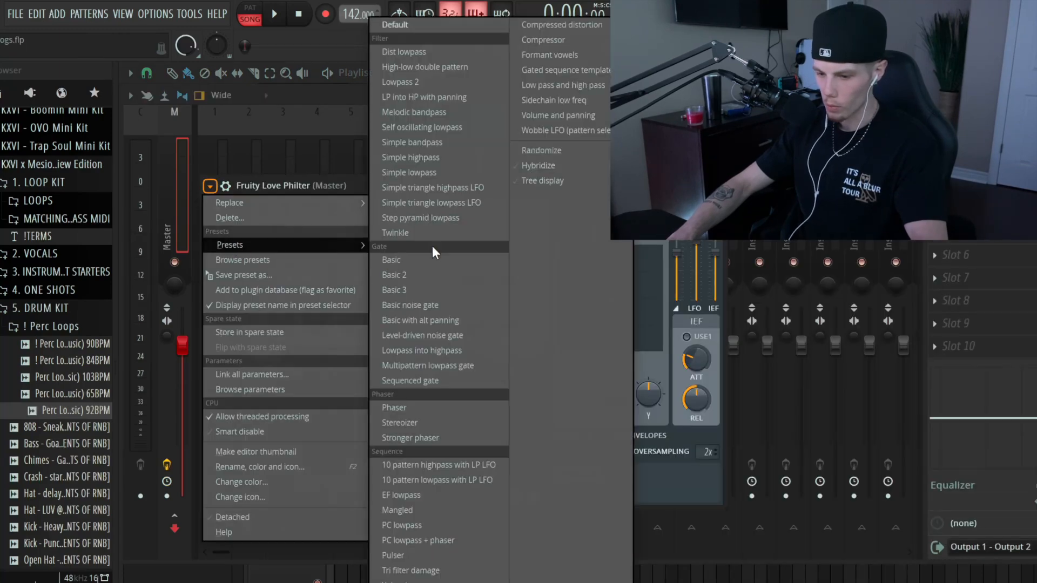
{"action": "left_click", "coordinate": [439, 172]}
{"action": "left_click", "coordinate": [715, 185]}
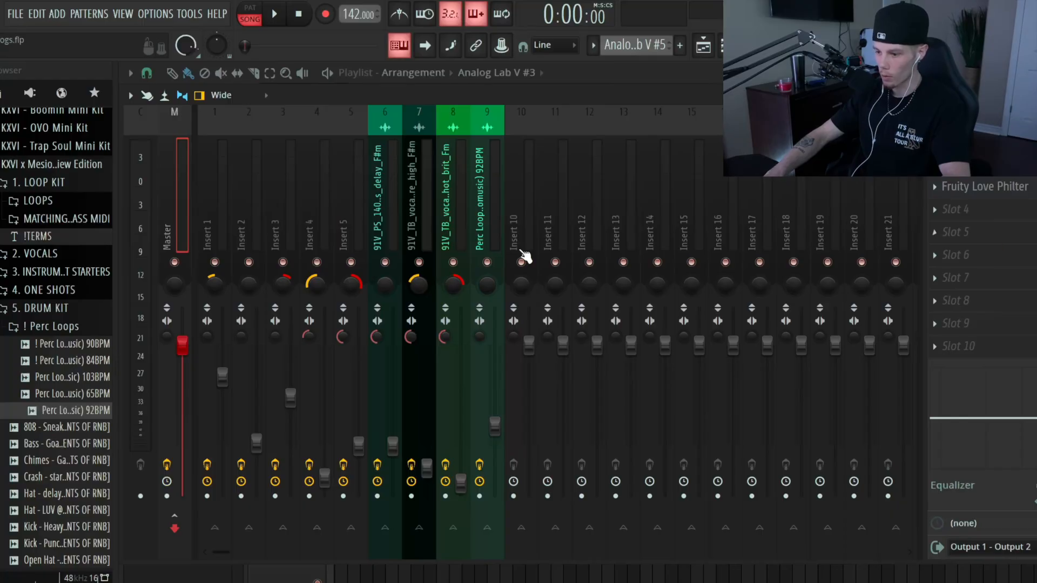
- Create an automation clip for Love Philter's mix level and shape it to jump up at bar 9 and curve down to zero at bar 17
{"action": "right_click", "coordinate": [1004, 188]}
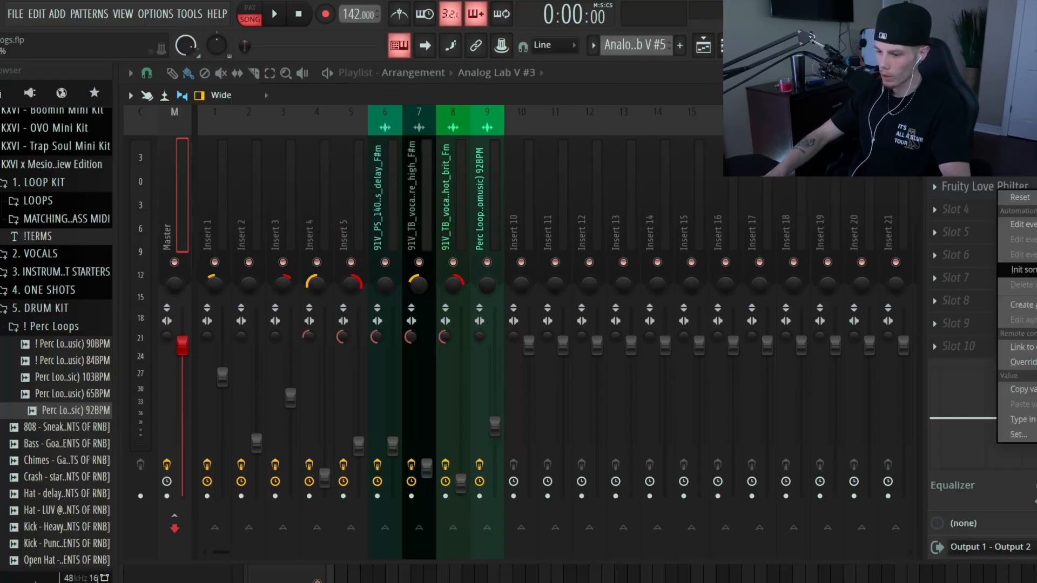
{"action": "left_click", "coordinate": [1024, 305]}
{"action": "left_click", "coordinate": [703, 49]}
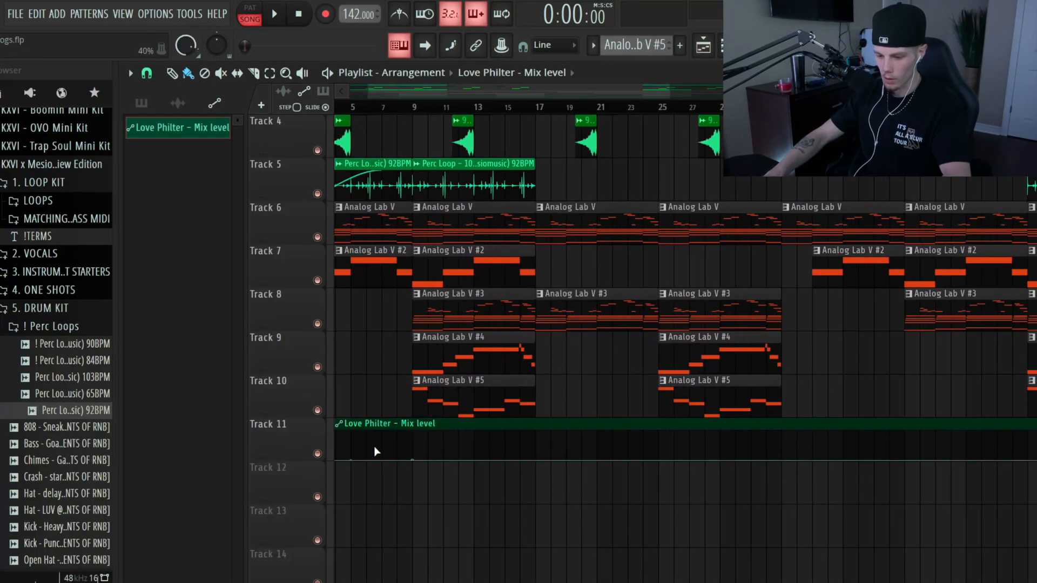
{"action": "left_click_drag", "start_coordinate": [415, 461], "coordinate": [414, 425]}
{"action": "left_click", "coordinate": [536, 458]}
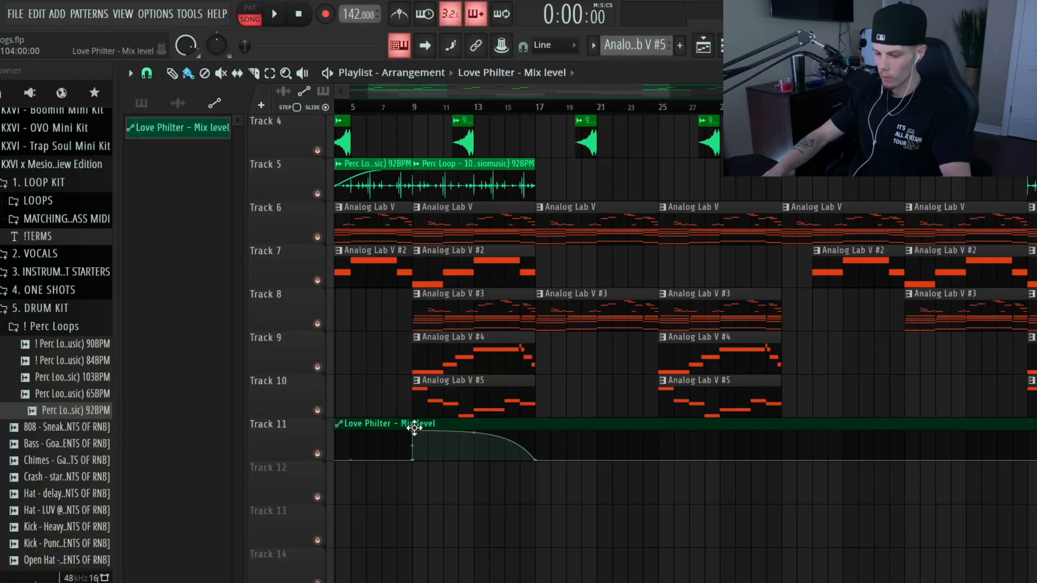
- Shape the mix level automation to jump up at bar 49 and curve down to zero at bar 57
{"action": "scroll", "coordinate": [381, 476], "scroll_direction": "down", "scroll_amount": 4}
{"action": "scroll", "coordinate": [642, 427], "scroll_direction": "up", "scroll_amount": 3}
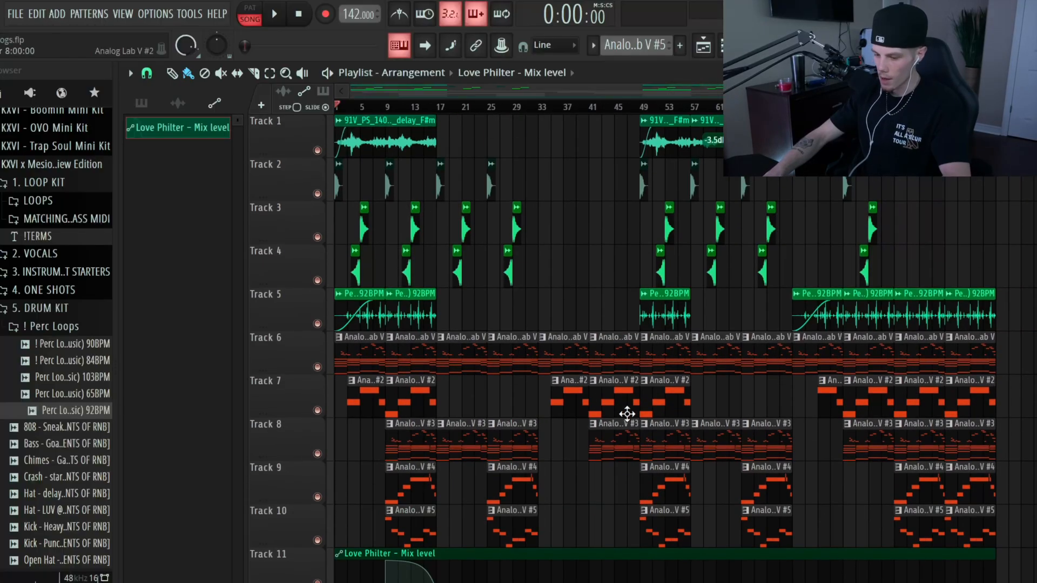
{"action": "scroll", "coordinate": [632, 432], "scroll_direction": "down", "scroll_amount": 2}
{"action": "scroll", "coordinate": [648, 490], "scroll_direction": "up", "scroll_amount": 4}
{"action": "right_click", "coordinate": [633, 502]}
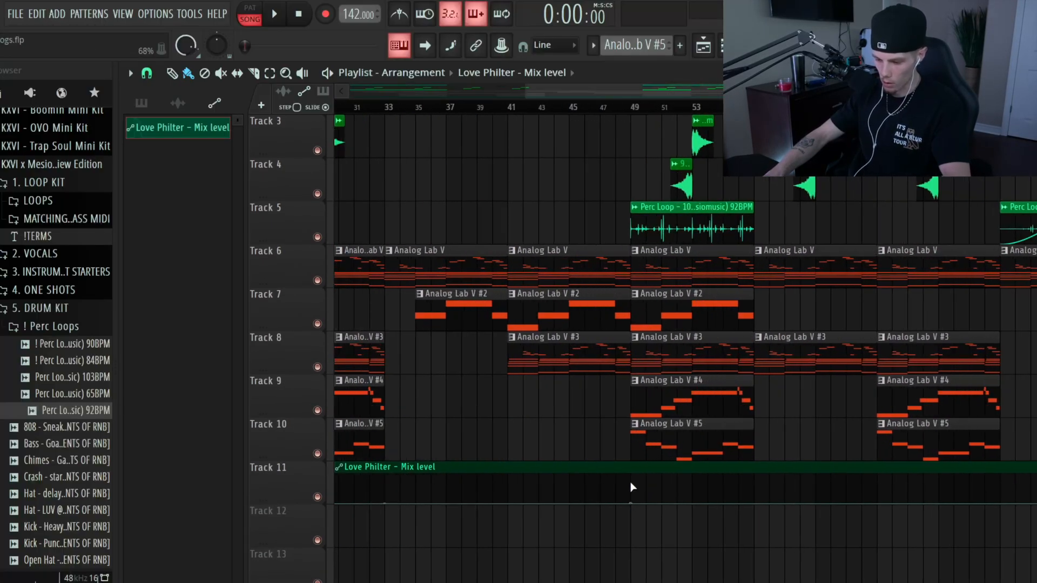
{"action": "right_click", "coordinate": [633, 480]}
{"action": "right_click", "coordinate": [757, 500]}
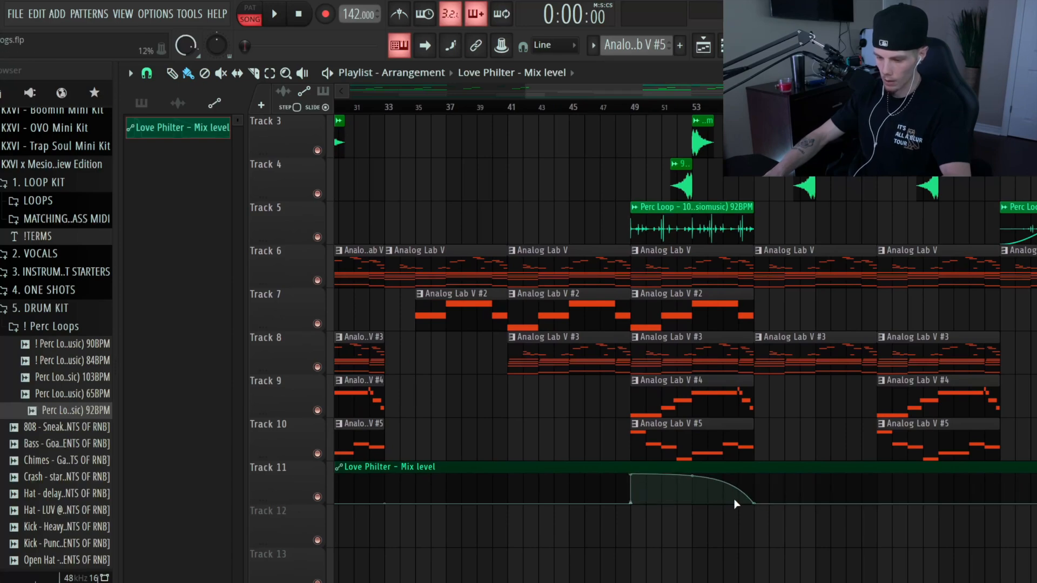
- Shape the mix level automation to rise from bar 73 to 100% at bar 81 and curve down to zero at bar 89, adjusting the rise's tension
{"action": "scroll", "coordinate": [748, 495], "scroll_direction": "down", "scroll_amount": 4}
{"action": "scroll", "coordinate": [749, 500], "scroll_direction": "up", "scroll_amount": 4}
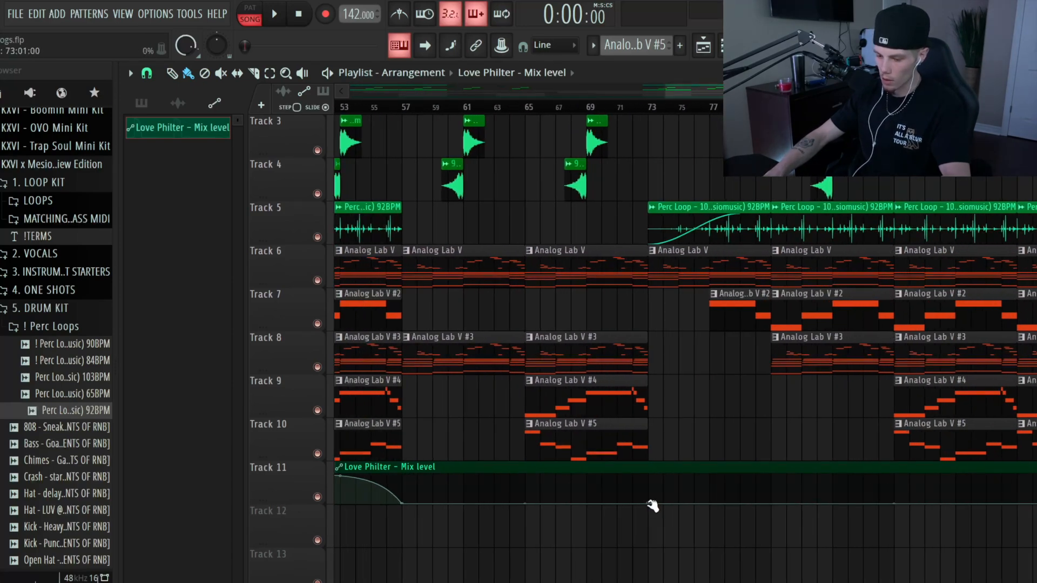
{"action": "right_click", "coordinate": [771, 475]}
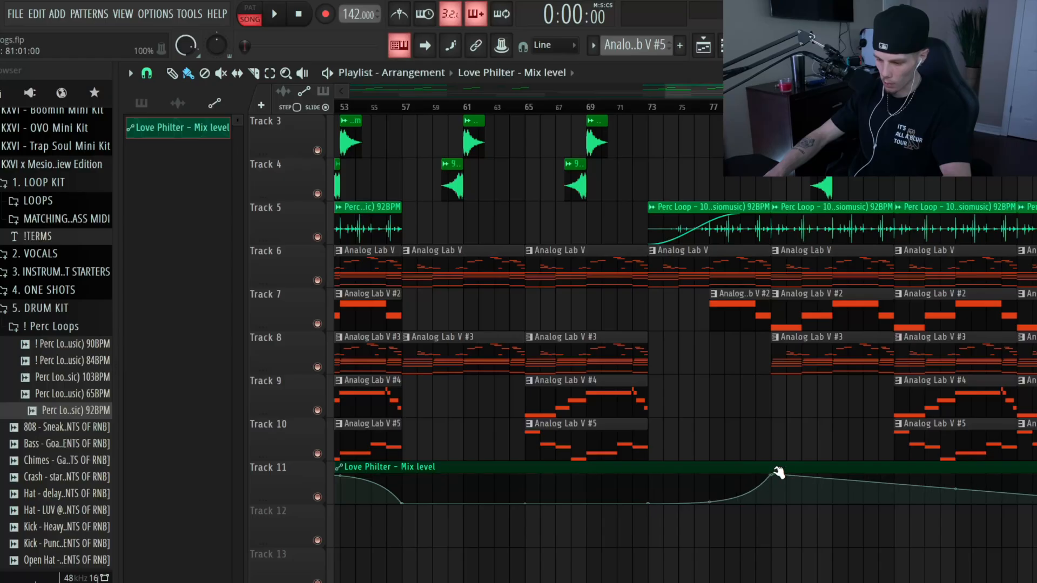
{"action": "right_click", "coordinate": [894, 501]}
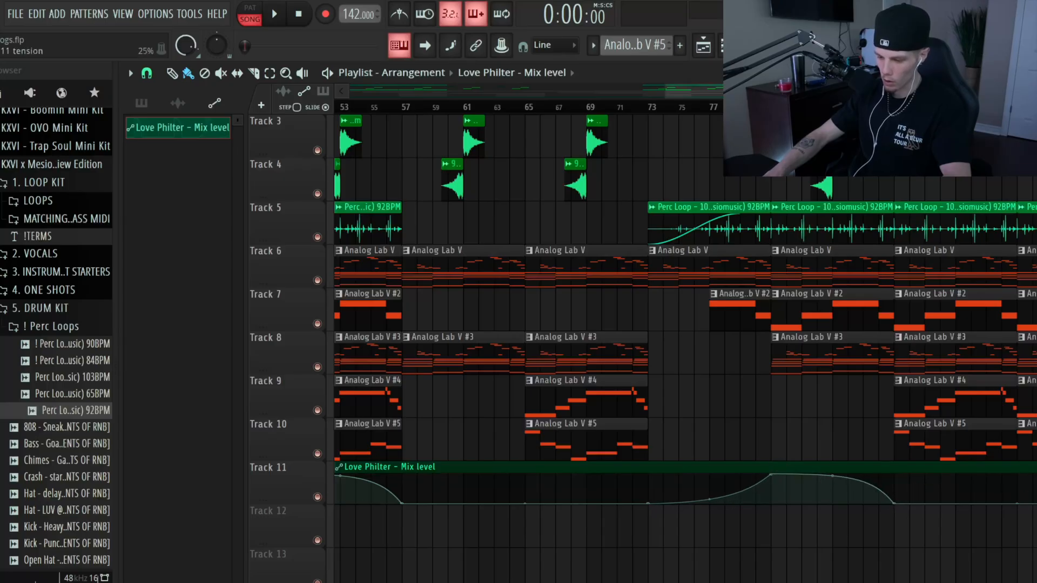
{"action": "left_click_drag", "start_coordinate": [709, 499], "coordinate": [709, 481]}
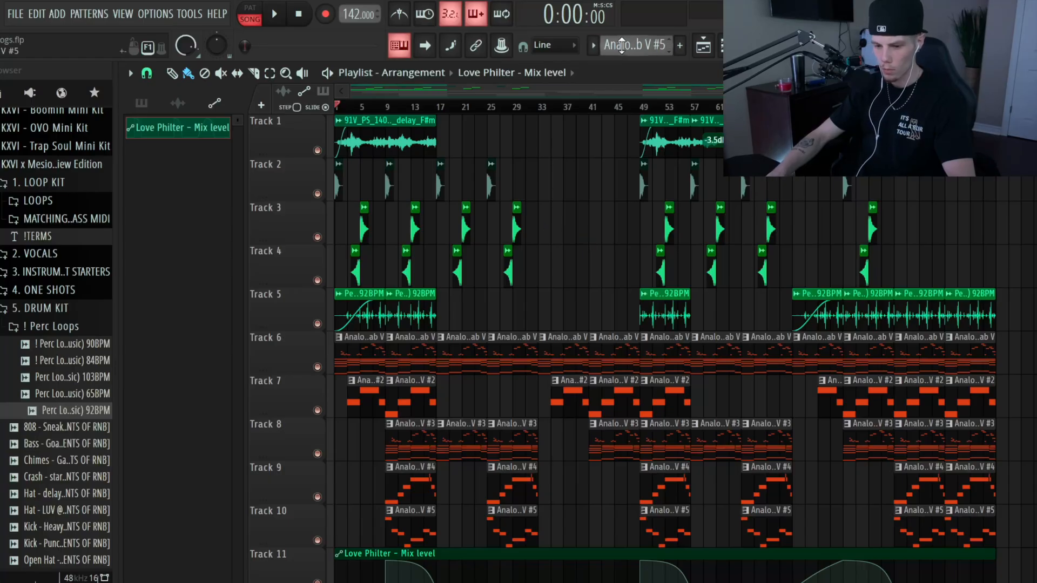
- Place a new empty pattern on Track 12 at bar 17 and select bars 17 to 25 as the playback range
{"action": "scroll", "coordinate": [622, 47], "scroll_direction": "up", "scroll_amount": 1}
{"action": "scroll", "coordinate": [441, 510], "scroll_direction": "down", "scroll_amount": 3}
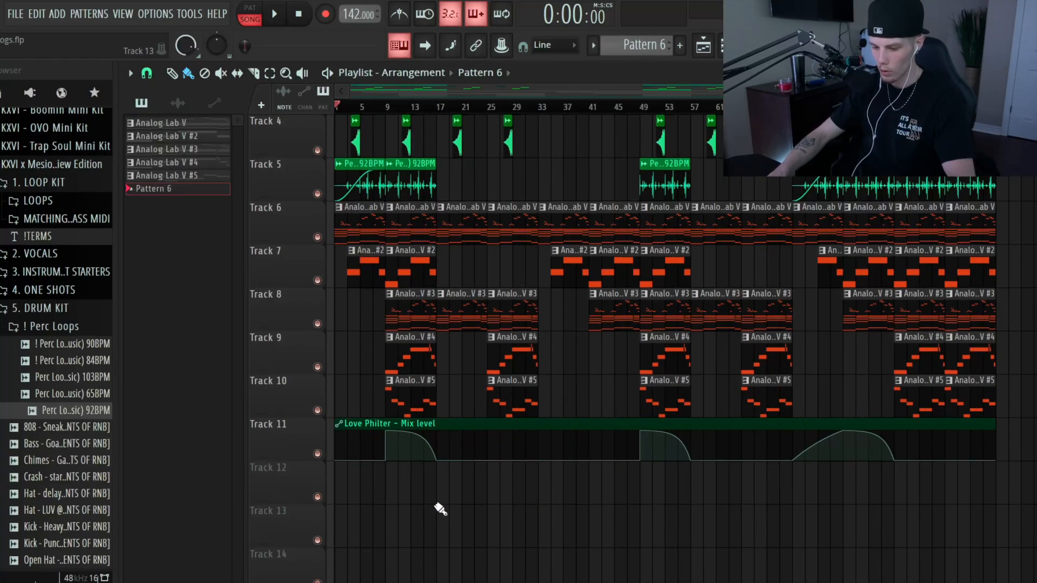
{"action": "left_click_drag", "start_coordinate": [441, 491], "coordinate": [481, 488]}
{"action": "scroll", "coordinate": [475, 480], "scroll_direction": "up", "scroll_amount": 6}
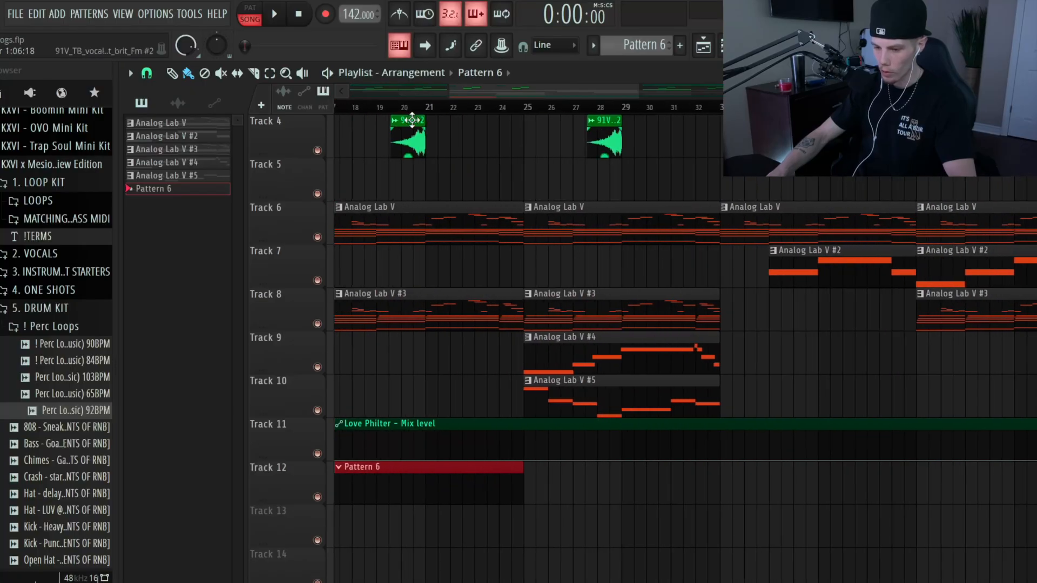
{"action": "scroll", "coordinate": [410, 154], "scroll_direction": "down", "scroll_amount": 2}
{"action": "left_click_drag", "start_coordinate": [359, 106], "coordinate": [490, 114]}
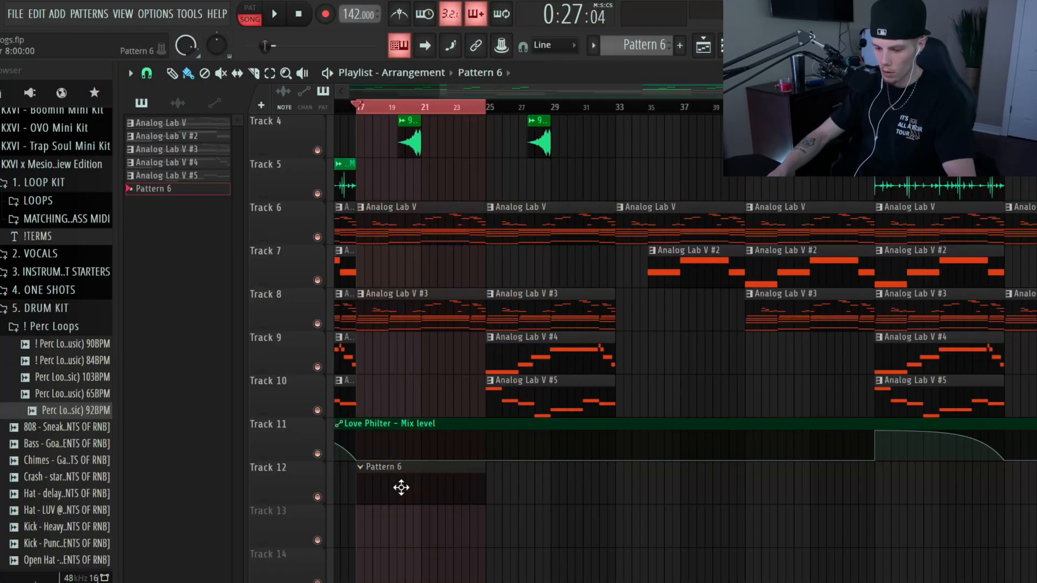
- Find the ATL Culture kit among the trap kits and add the Rim [Up] and Hi Hat [Corrupt] samples to the channel rack
{"action": "left_click_drag", "start_coordinate": [400, 486], "coordinate": [528, 481]}
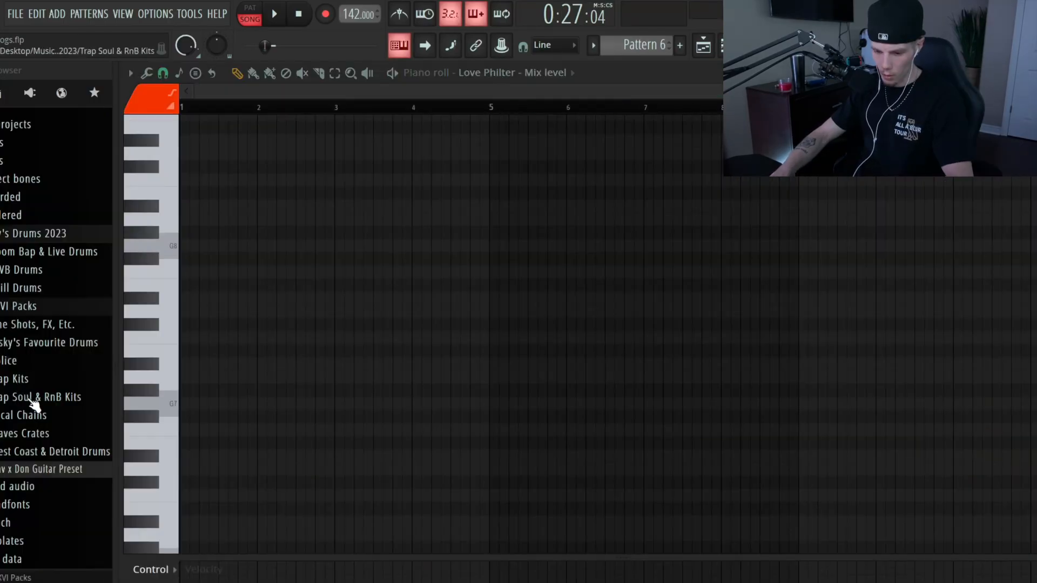
{"action": "left_click", "coordinate": [25, 380]}
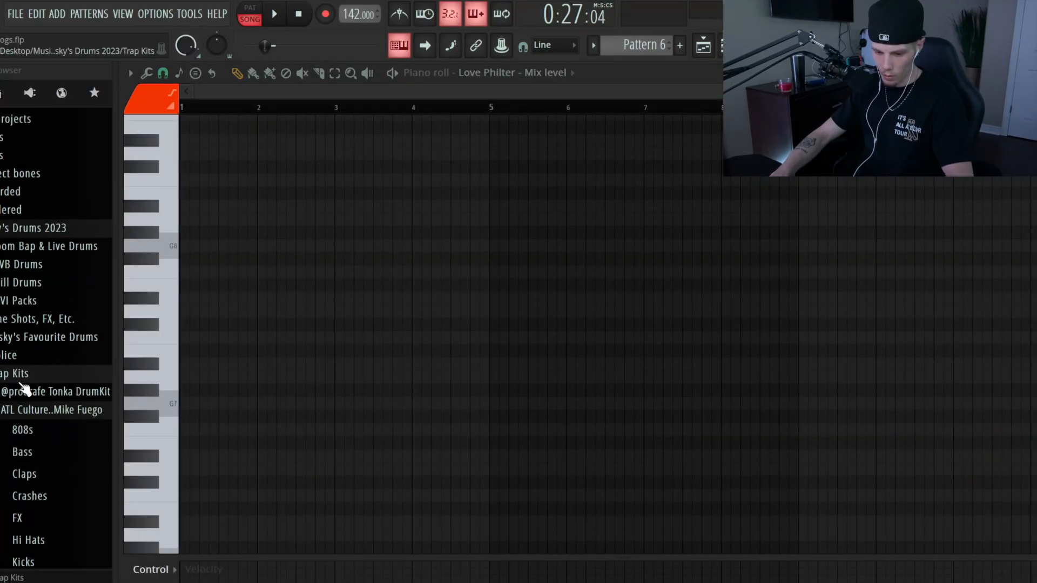
{"action": "scroll", "coordinate": [51, 390], "scroll_direction": "down", "scroll_amount": 4}
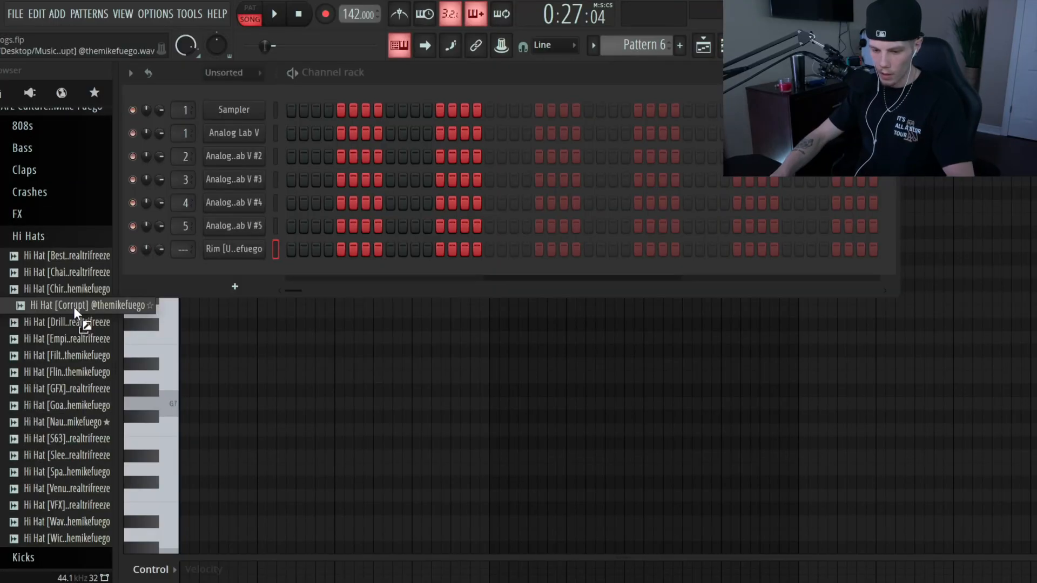
{"action": "left_click_drag", "start_coordinate": [73, 307], "coordinate": [258, 274]}
{"action": "left_click", "coordinate": [89, 236]}
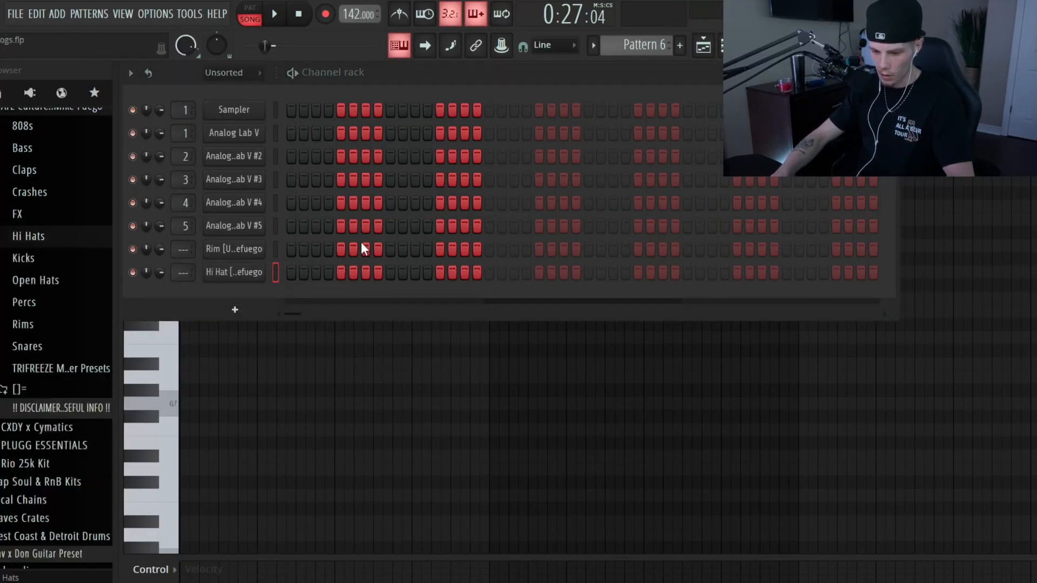
- Program the Rim [Up] channel with a C5 hit on beat 3 of each of the eight bars
{"action": "left_click", "coordinate": [390, 249]}
{"action": "key", "text": "space"}
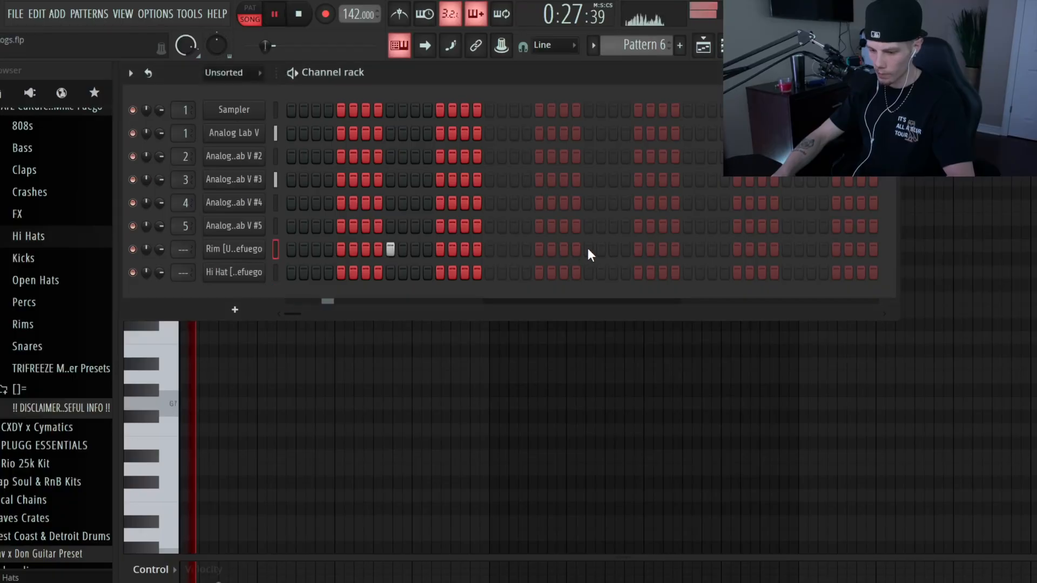
{"action": "left_click", "coordinate": [587, 249]}
{"action": "right_click", "coordinate": [248, 249]}
{"action": "left_click", "coordinate": [326, 244]}
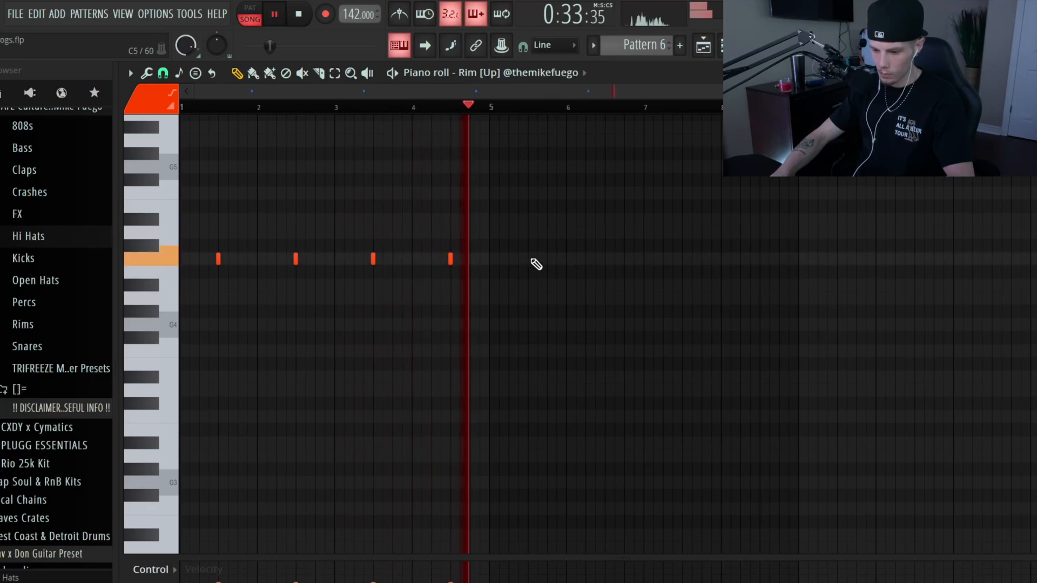
{"action": "left_click", "coordinate": [528, 256]}
{"action": "left_click", "coordinate": [605, 259]}
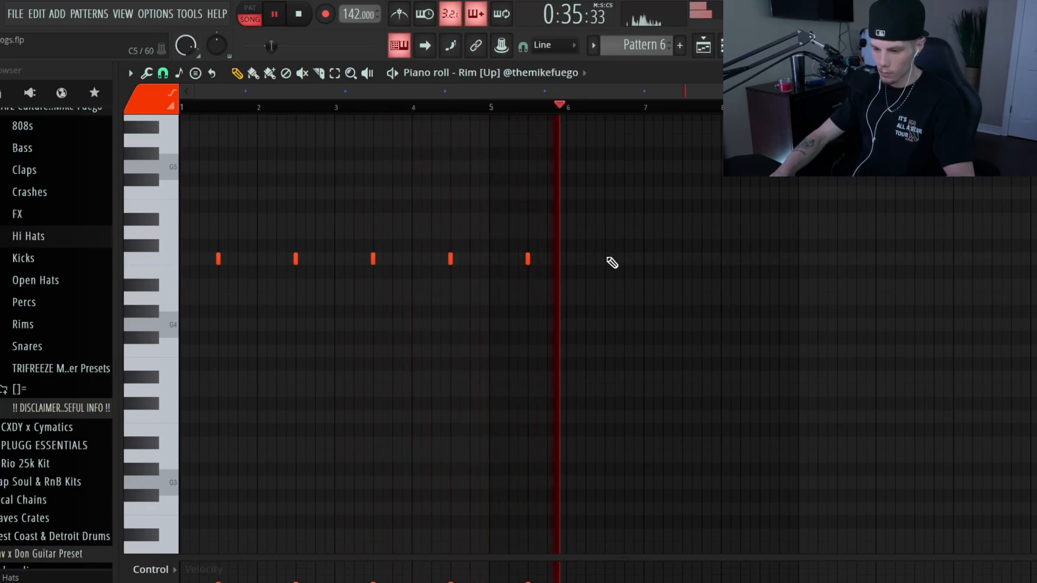
{"action": "left_click", "coordinate": [684, 263]}
{"action": "left_click", "coordinate": [762, 261]}
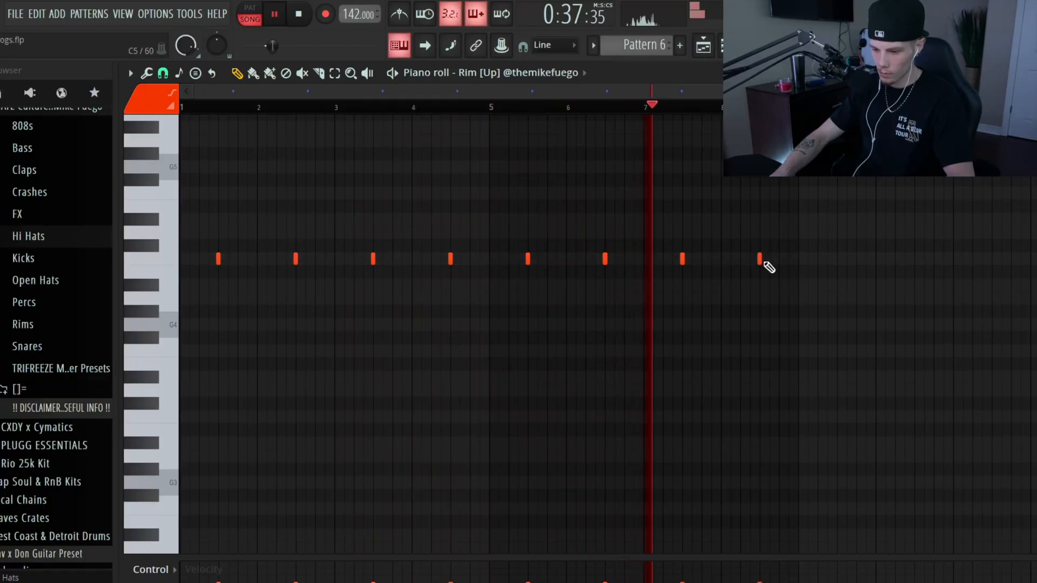
- Fill the Hi Hat [Corrupt] channel every 2 steps and lengthen all its notes until they meet end to end
{"action": "key", "text": "F6"}
{"action": "right_click", "coordinate": [253, 273]}
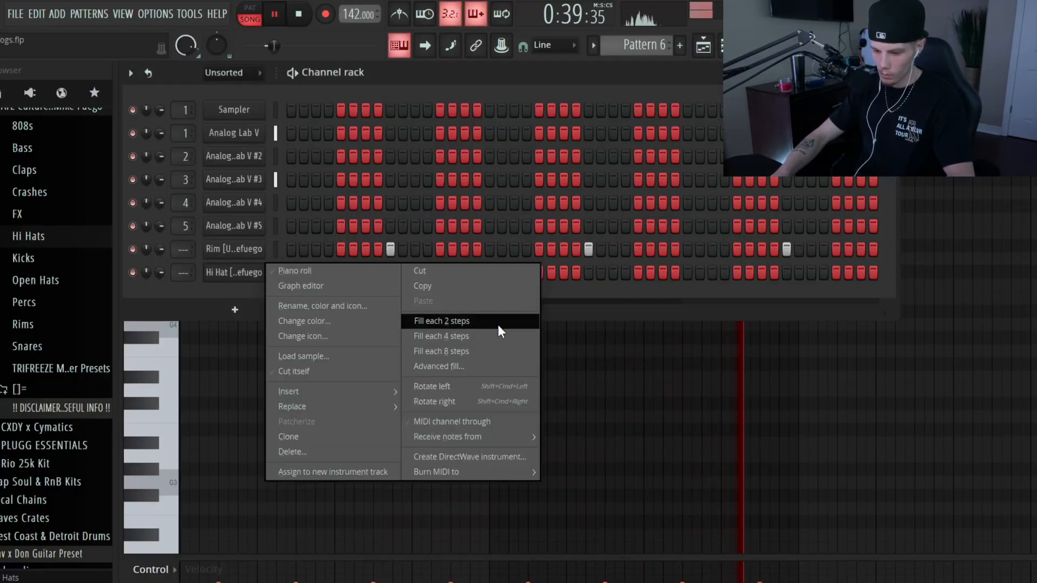
{"action": "left_click", "coordinate": [497, 323]}
{"action": "right_click", "coordinate": [238, 272]}
{"action": "left_click", "coordinate": [295, 270]}
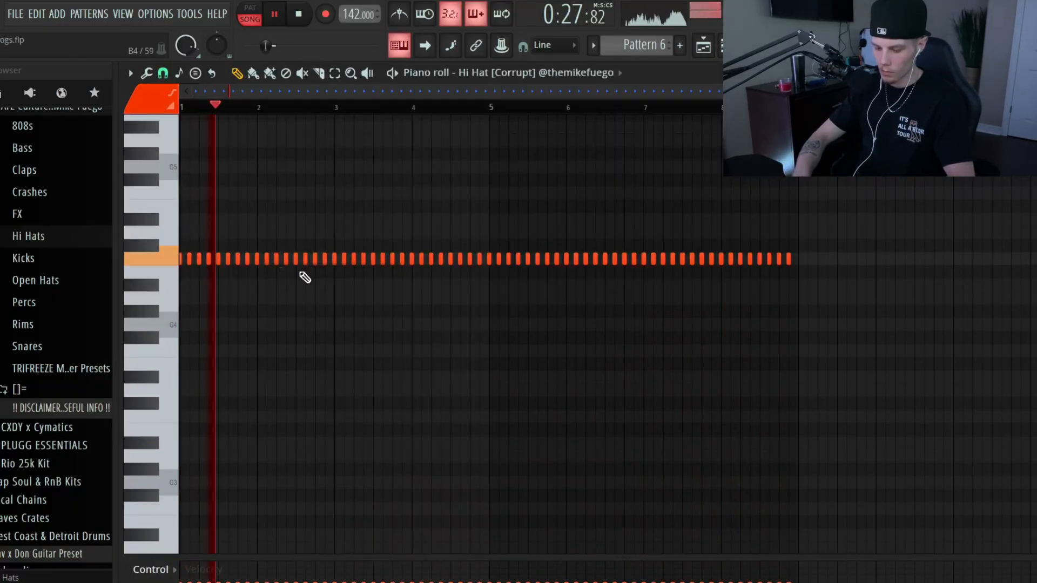
{"action": "key", "text": "ctrl+a"}
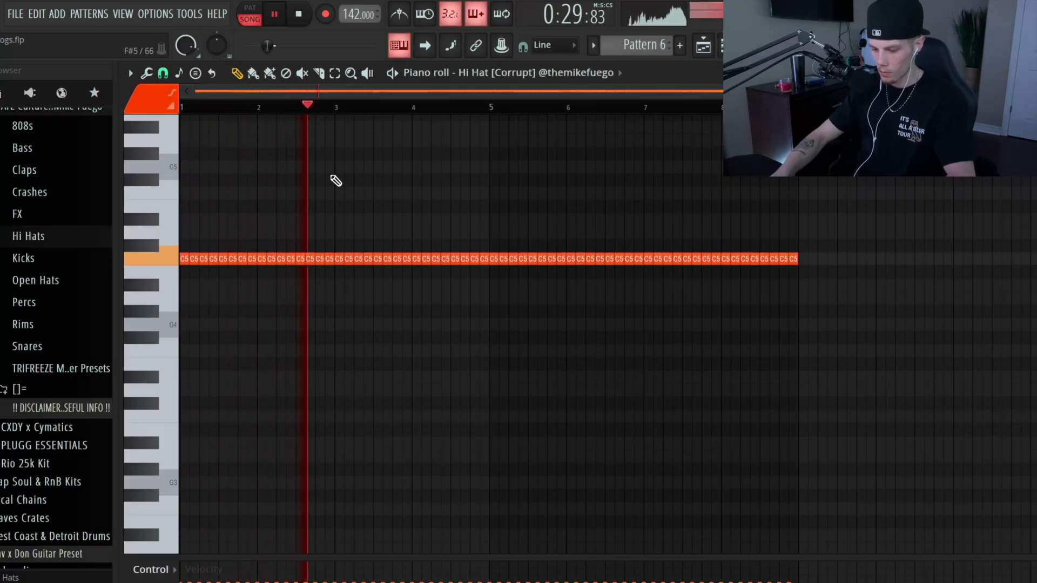
{"action": "key", "text": "space"}
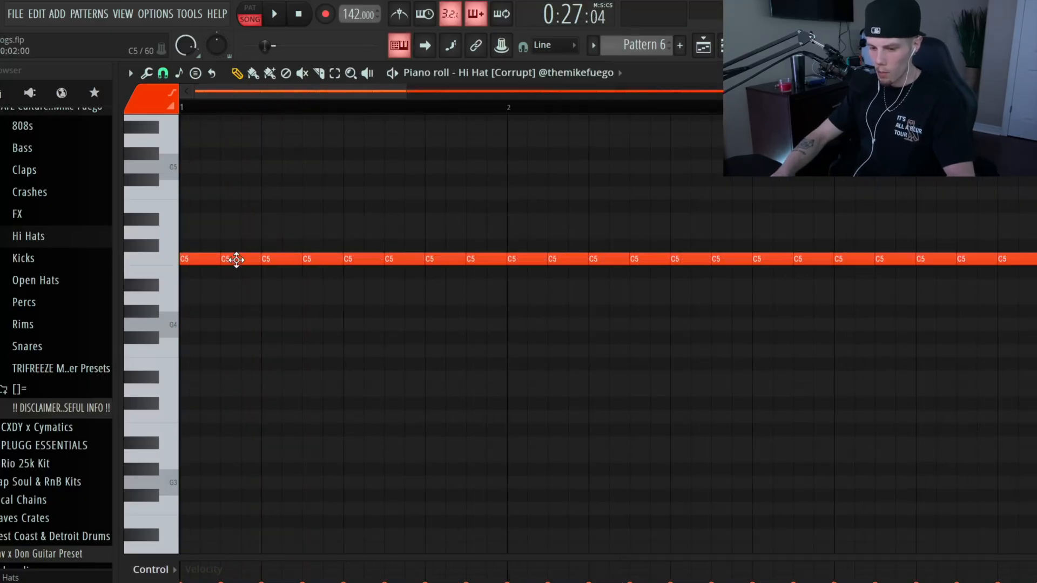
- Vary the hi-hats in bars 1 and 2 with doubled C5 hits, raised D#5, E5 and F5 notes, and gaps where notes are removed
{"action": "key", "text": "space"}
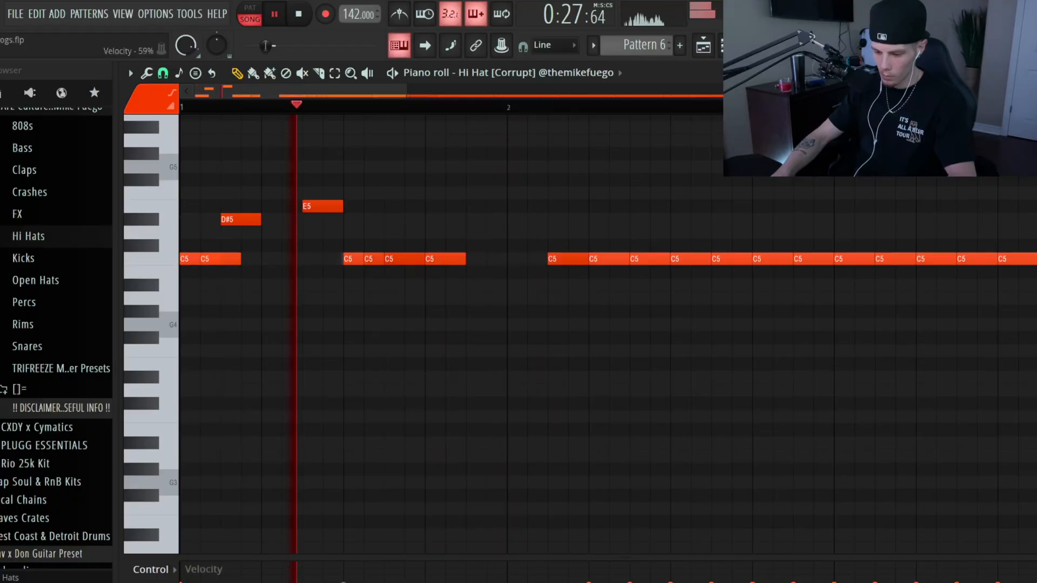
{"action": "left_click", "coordinate": [575, 193]}
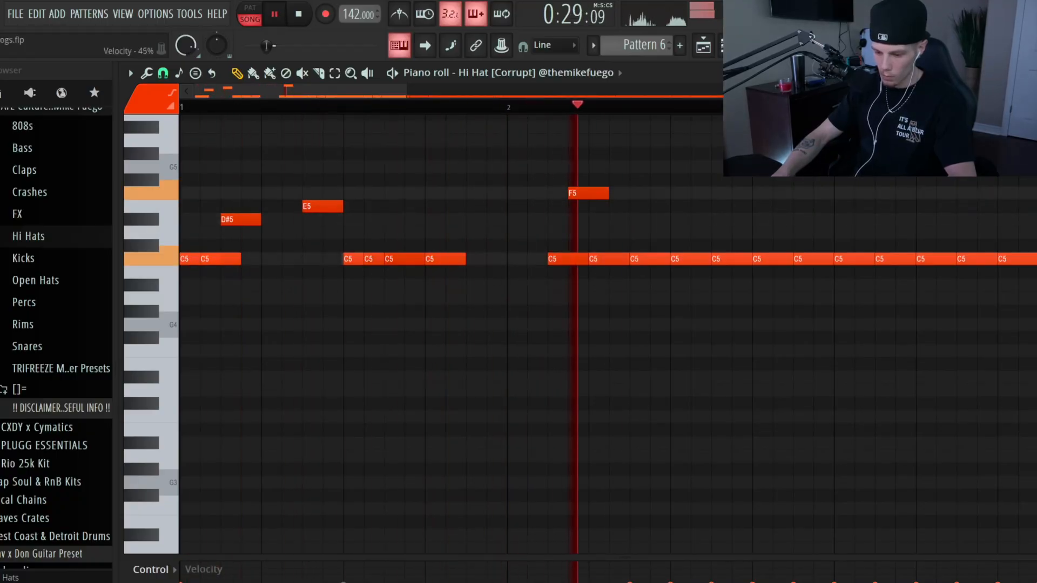
{"action": "scroll", "coordinate": [508, 363], "scroll_direction": "down", "scroll_amount": 3, "text": "ctrl"}
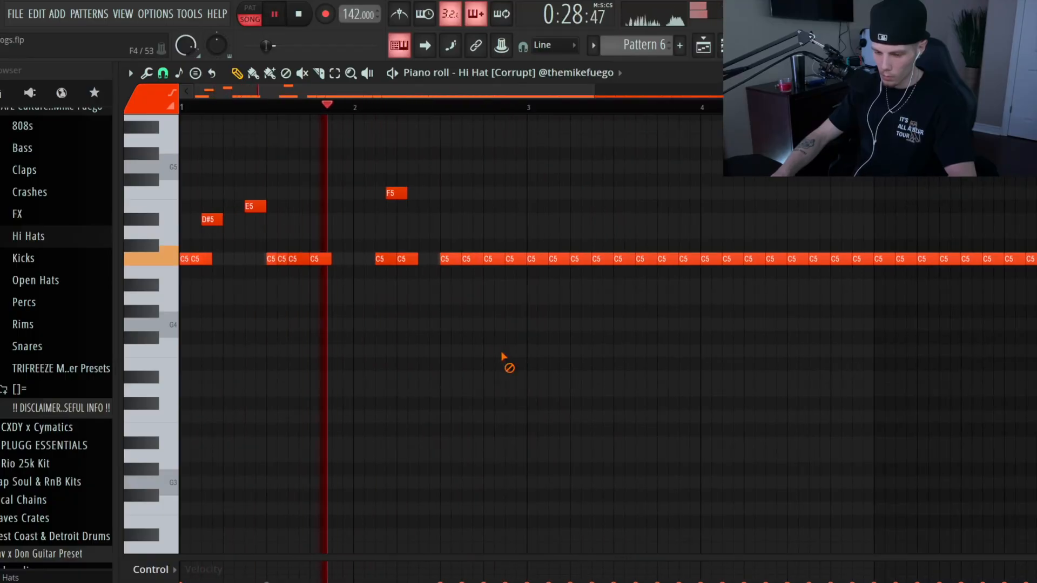
{"action": "right_click", "coordinate": [451, 259]}
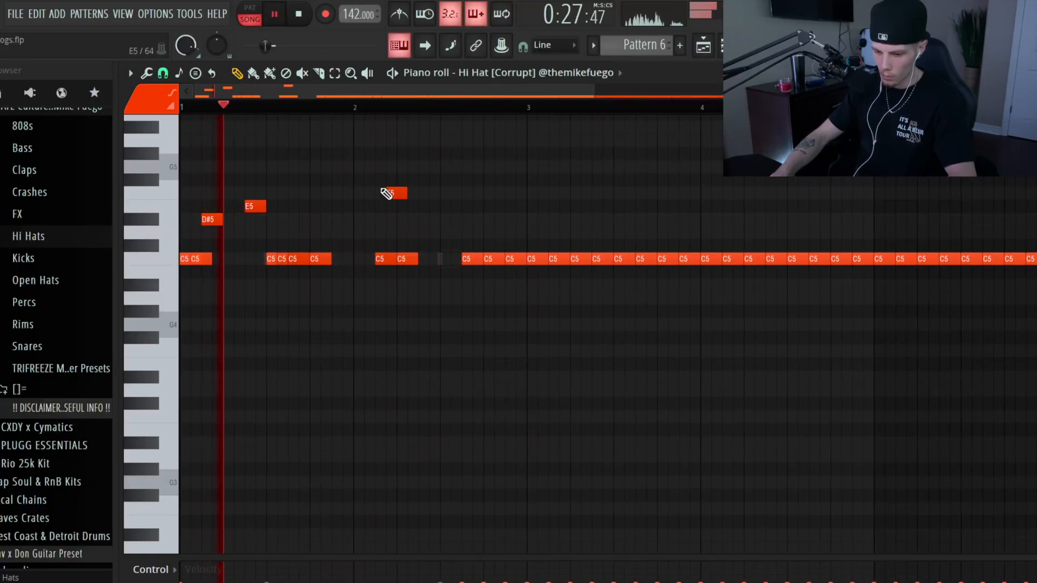
{"action": "left_click", "coordinate": [163, 73]}
{"action": "left_click", "coordinate": [184, 206]}
{"action": "scroll", "coordinate": [502, 277], "scroll_direction": "up", "scroll_amount": 5, "text": "ctrl"}
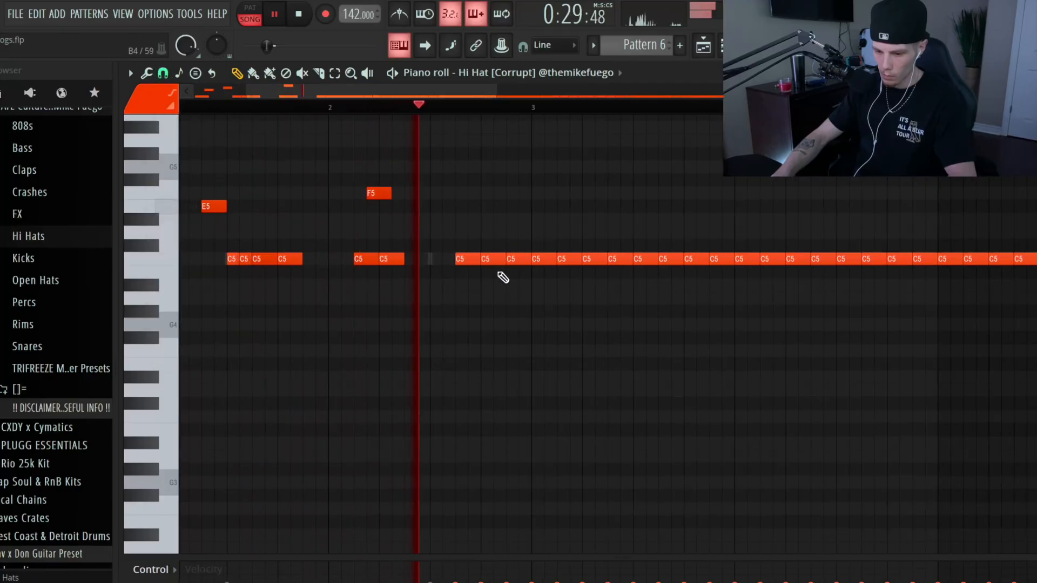
- Build a four-note C5 hi-hat roll in the second half of bar 2 and lower the velocity of its notes
{"action": "left_click_drag", "start_coordinate": [397, 257], "coordinate": [383, 256]}
{"action": "left_click", "coordinate": [365, 261], "text": "ctrl"}
{"action": "key", "text": "ctrl+b"}
{"action": "key", "text": "ctrl+b"}
{"action": "key", "text": "ctrl+b"}
{"action": "left_click", "coordinate": [400, 234], "text": "ctrl"}
{"action": "left_click_drag", "start_coordinate": [359, 262], "coordinate": [443, 273]}
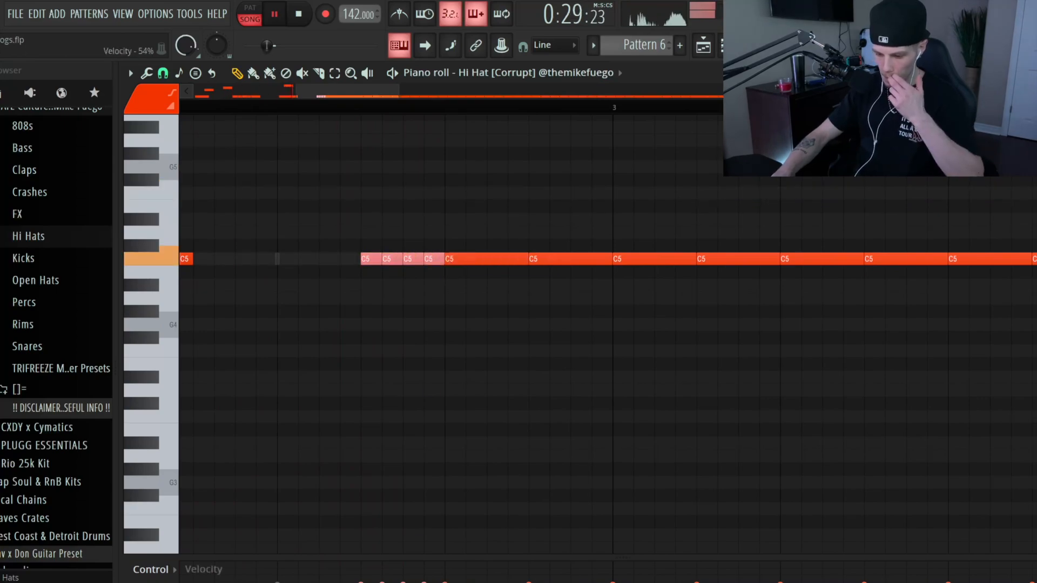
{"action": "left_click", "coordinate": [485, 548], "text": "ctrl"}
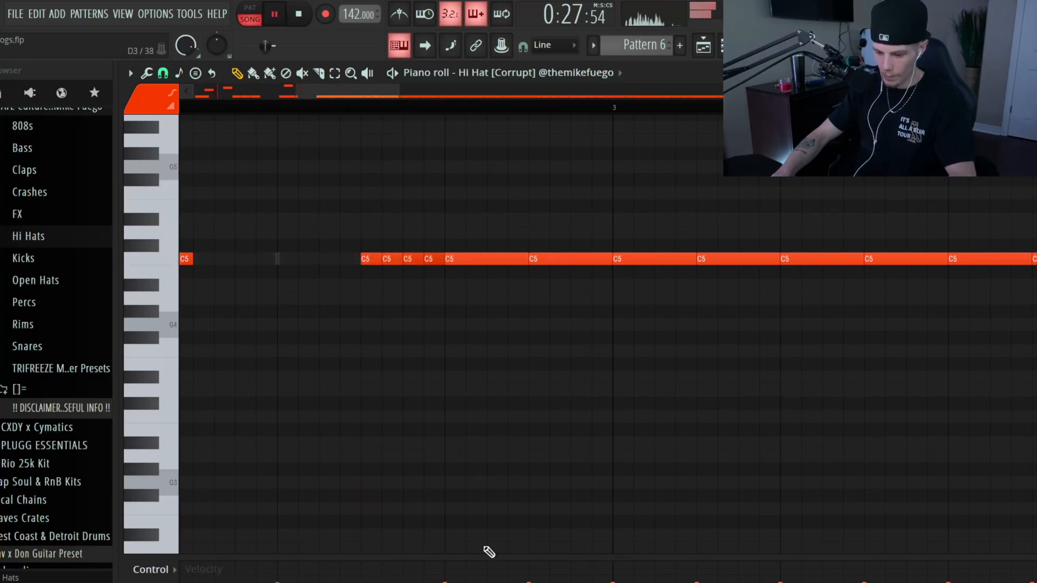
- Drop bar 2's last hi-hat note to A#3 and repeat the groove across the pattern, with D5 and F5 notes ending bar 4
{"action": "left_click_drag", "start_coordinate": [554, 260], "coordinate": [553, 453]}
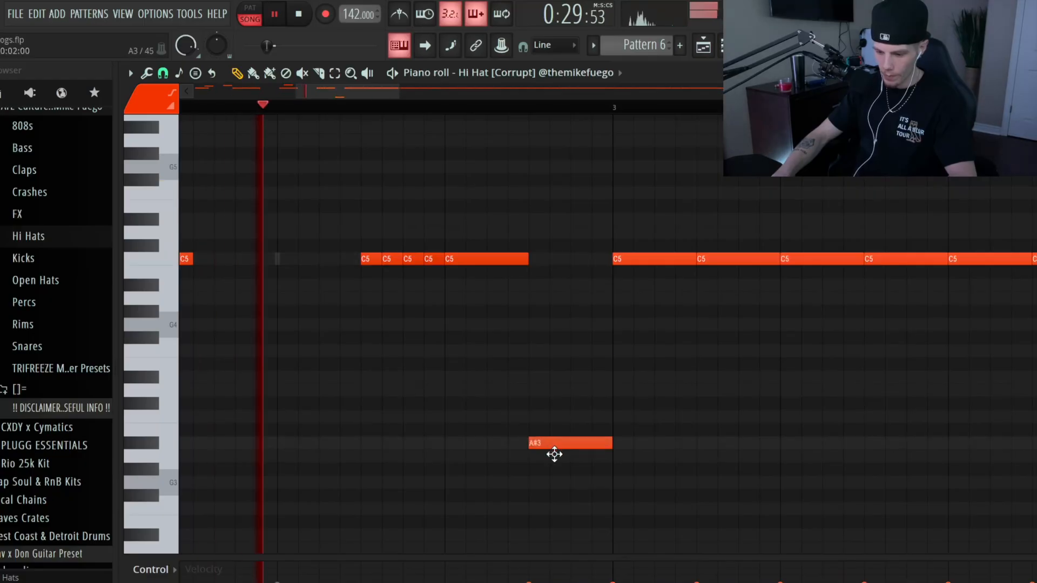
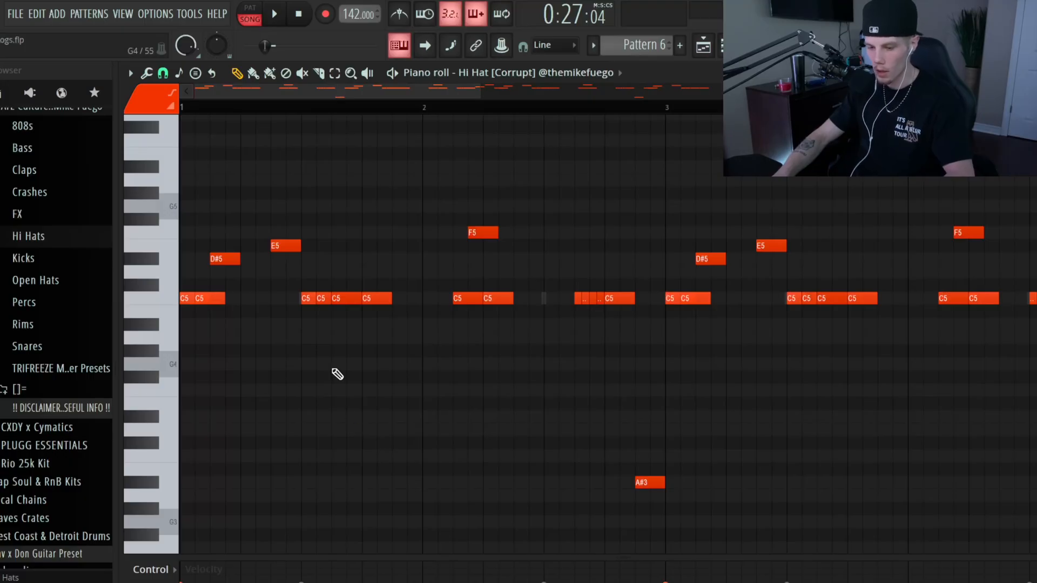
{"action": "scroll", "coordinate": [338, 374], "scroll_direction": "down", "scroll_amount": 4}
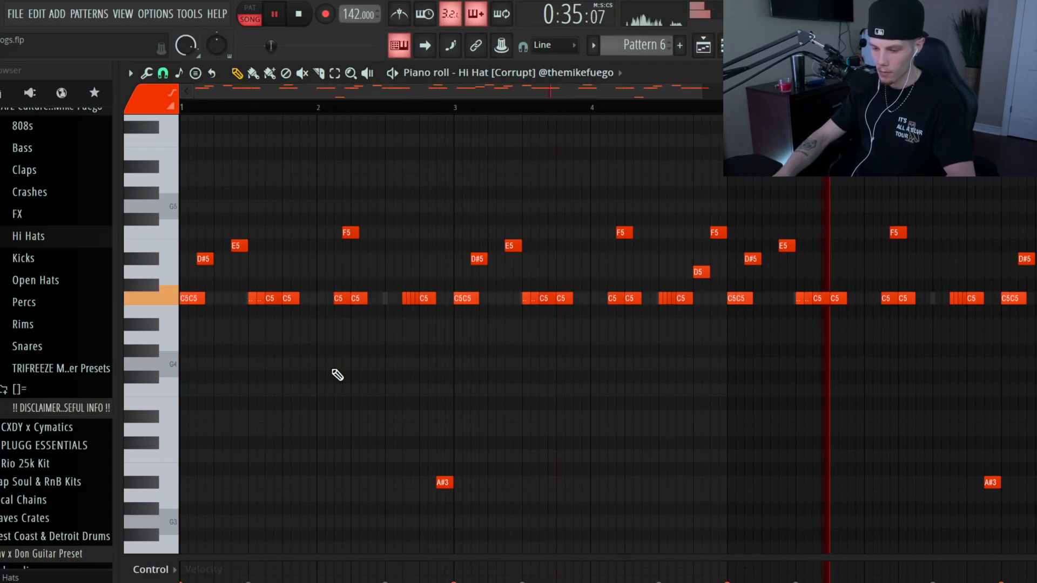
{"action": "scroll", "coordinate": [362, 340], "scroll_direction": "down", "scroll_amount": 1, "text": "ctrl"}
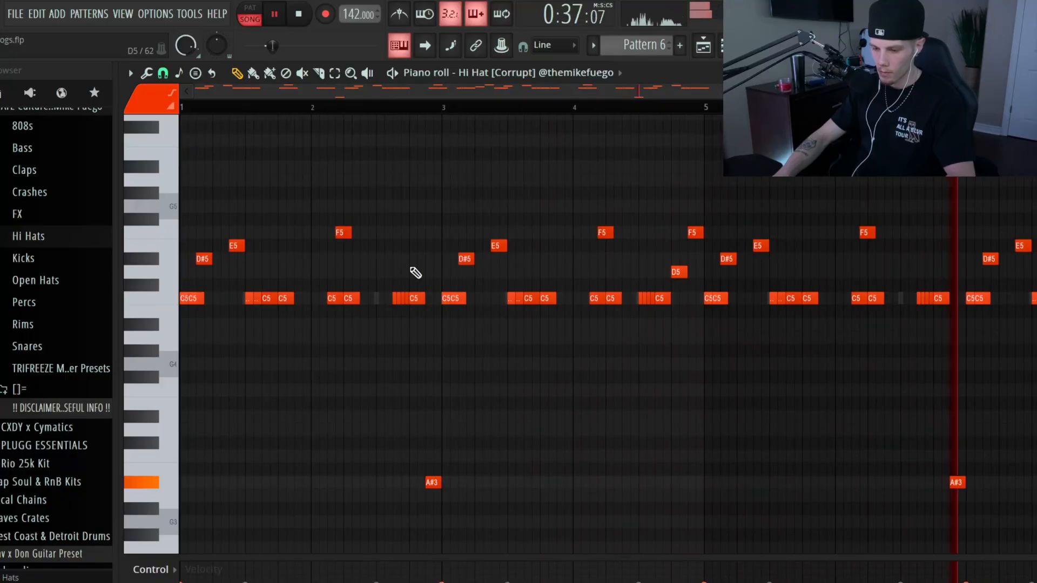
{"action": "left_click_drag", "start_coordinate": [530, 87], "coordinate": [740, 86]}
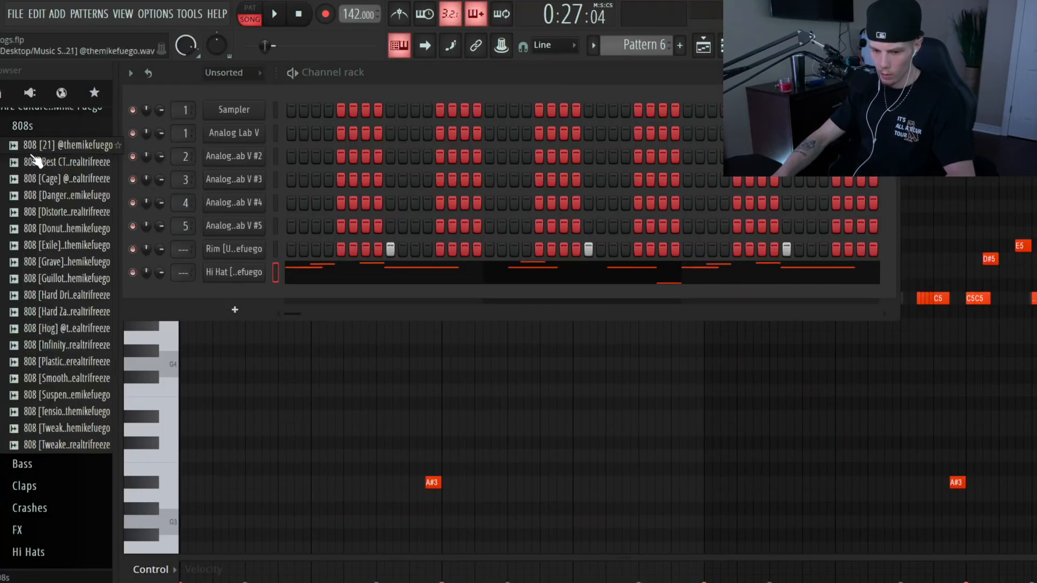
- Preview samples in the kit's 808s folder and add 808 [21] to the channel rack above the rim
{"action": "left_click", "coordinate": [36, 147]}
{"action": "left_click", "coordinate": [49, 165]}
{"action": "left_click", "coordinate": [48, 152]}
{"action": "left_click_drag", "start_coordinate": [46, 155], "coordinate": [216, 256]}
- Enable Cut itself for 808 [21] and set its volume envelope to a long hold with minimal attack, decay and release
{"action": "right_click", "coordinate": [260, 248]}
{"action": "left_click", "coordinate": [294, 349]}
{"action": "left_click", "coordinate": [233, 249]}
{"action": "left_click", "coordinate": [350, 273]}
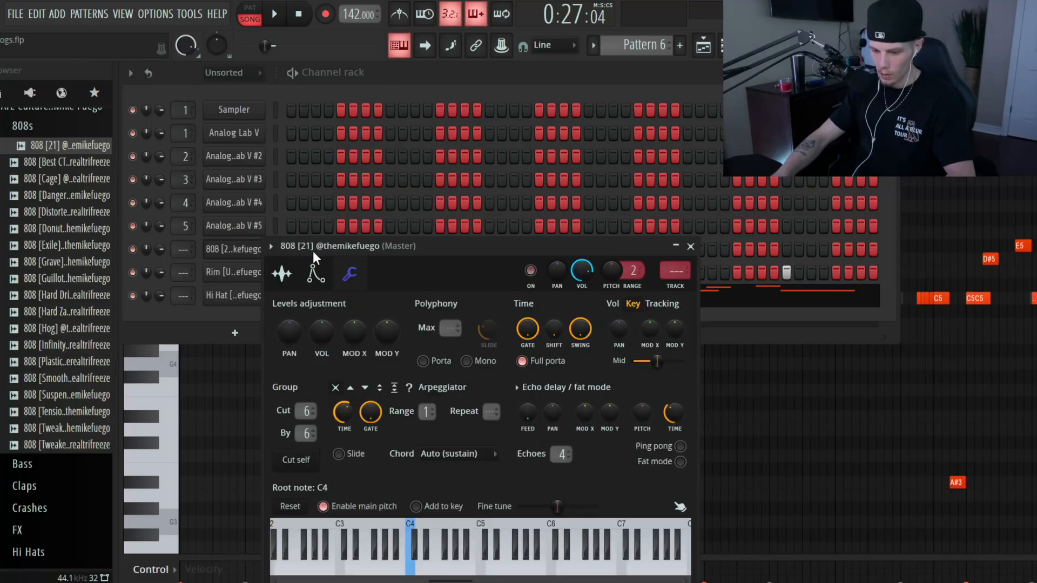
{"action": "left_click", "coordinate": [322, 273]}
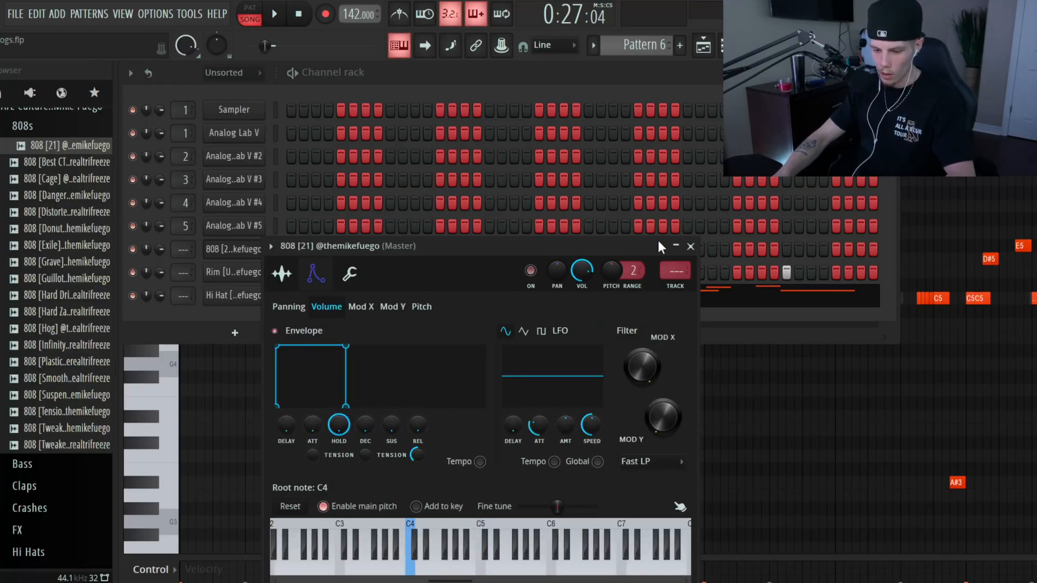
{"action": "left_click", "coordinate": [691, 246]}
- Write 808 notes C#4 at bar 1, D#4 at bar 3, F4 at bar 5 and D#4 at bar 8, splitting C#4 at bar 1's beat 4
{"action": "right_click", "coordinate": [263, 244]}
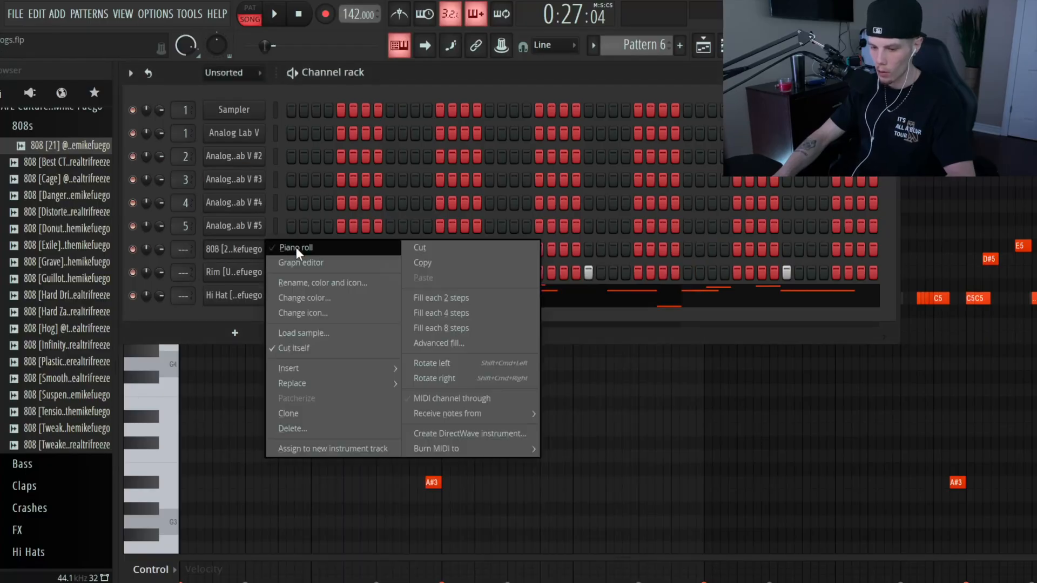
{"action": "left_click", "coordinate": [296, 247]}
{"action": "scroll", "coordinate": [204, 302], "scroll_direction": "down", "scroll_amount": 2}
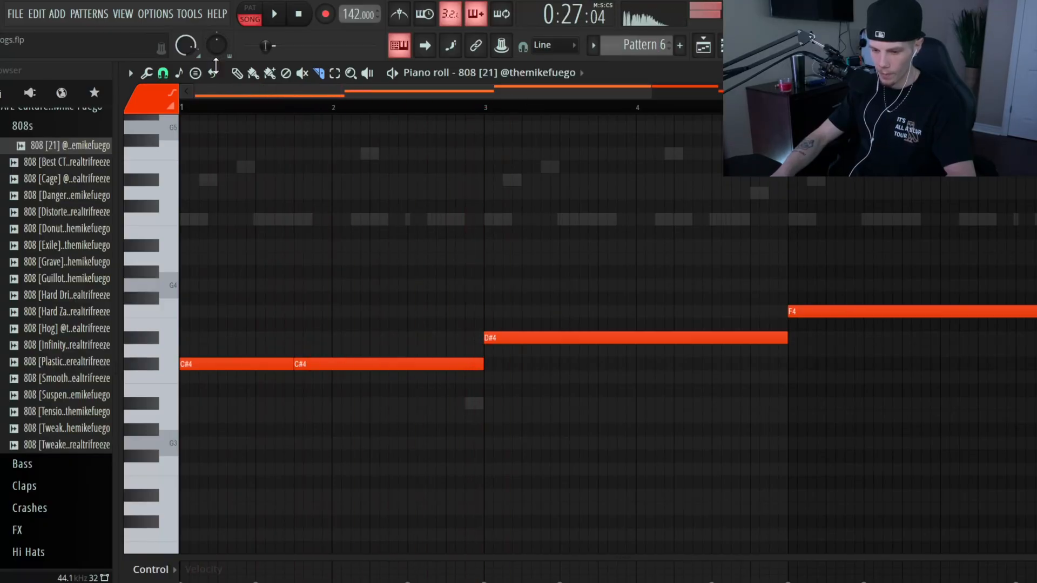
- Move the bar 3 D#4 to start halfway through beat 3, shorten it, and add another D#4 at beat 2 of bar 4
{"action": "left_click", "coordinate": [238, 74]}
{"action": "mouse_move", "coordinate": [532, 338]}
{"action": "left_mouse_down"}
{"action": "mouse_move", "coordinate": [655, 334]}
{"action": "mouse_move", "coordinate": [625, 339]}
{"action": "left_mouse_up"}
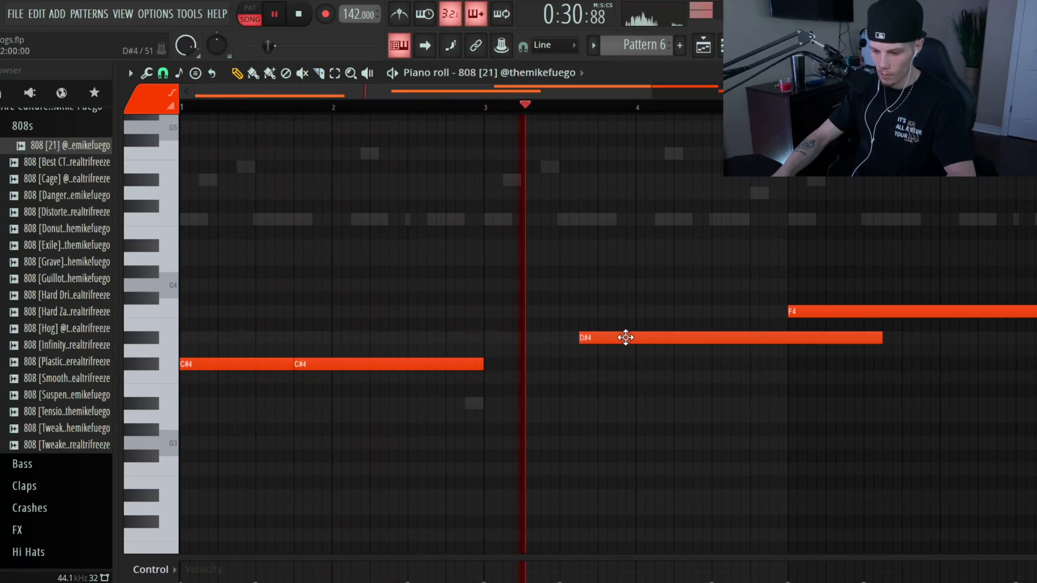
{"action": "left_click_drag", "start_coordinate": [881, 350], "coordinate": [708, 350]}
{"action": "key", "text": "space"}
{"action": "left_click", "coordinate": [676, 342]}
{"action": "scroll", "coordinate": [387, 182], "scroll_direction": "down", "scroll_amount": 2}
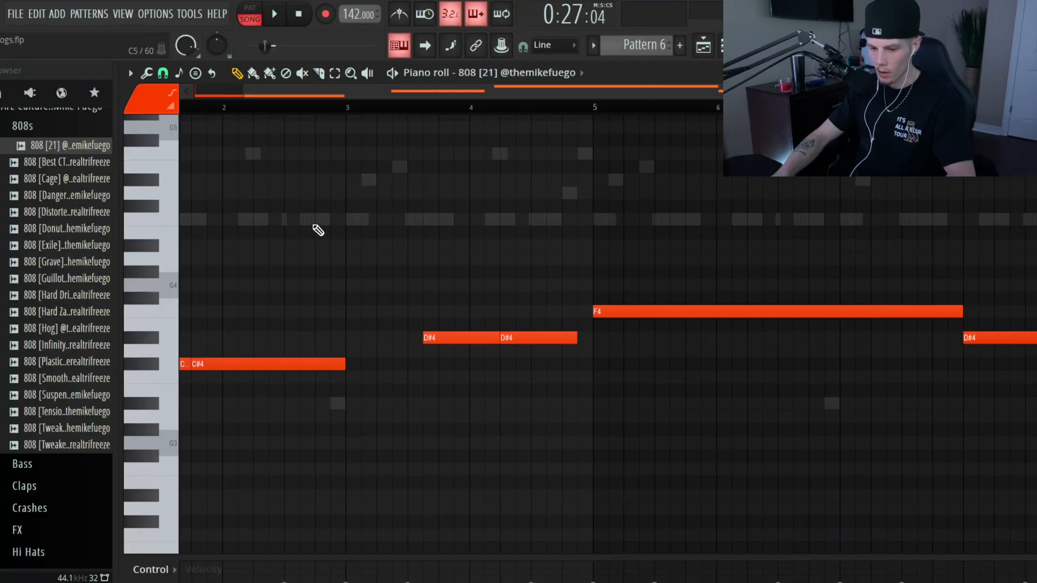
- Split the D#4 in bar 4 halfway through beat 3 and extend its last piece to the start of bar 5
{"action": "scroll", "coordinate": [341, 211], "scroll_direction": "up", "scroll_amount": 1}
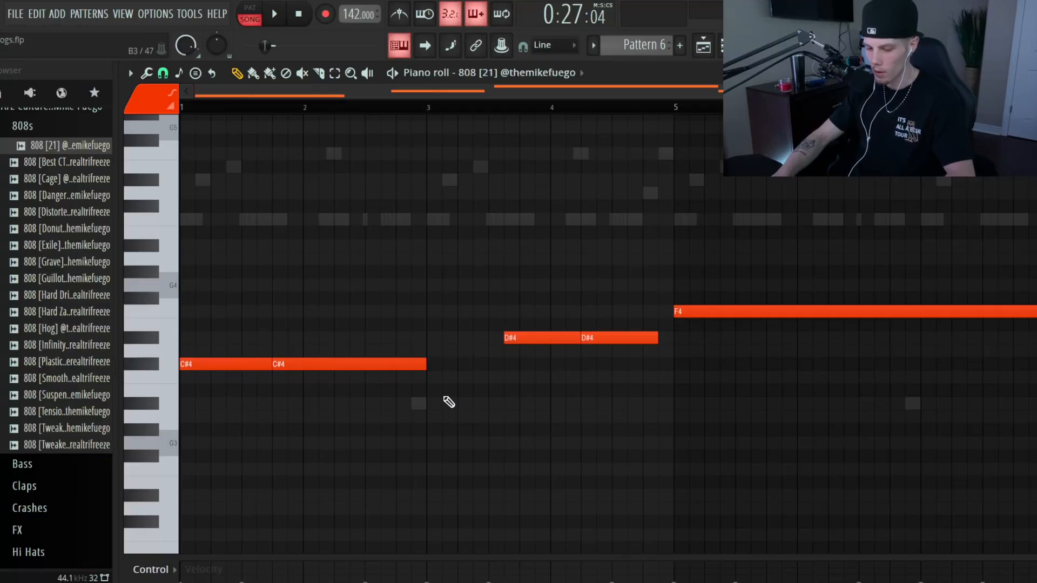
{"action": "key", "text": "space"}
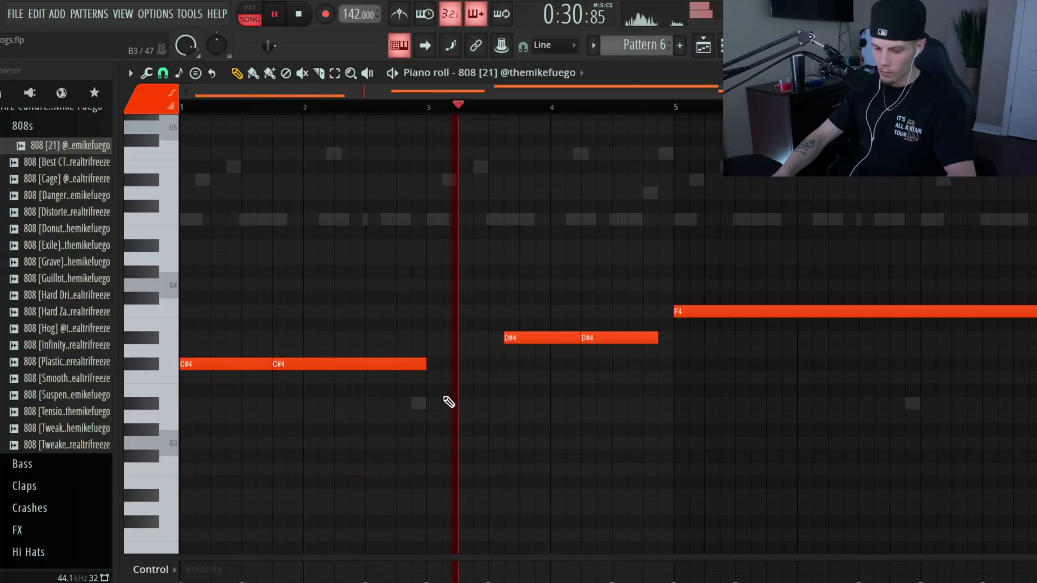
{"action": "left_click", "coordinate": [319, 74]}
{"action": "key", "text": "space"}
{"action": "key", "text": "space"}
{"action": "left_click_drag", "start_coordinate": [633, 325], "coordinate": [629, 345]}
{"action": "left_click", "coordinate": [237, 73]}
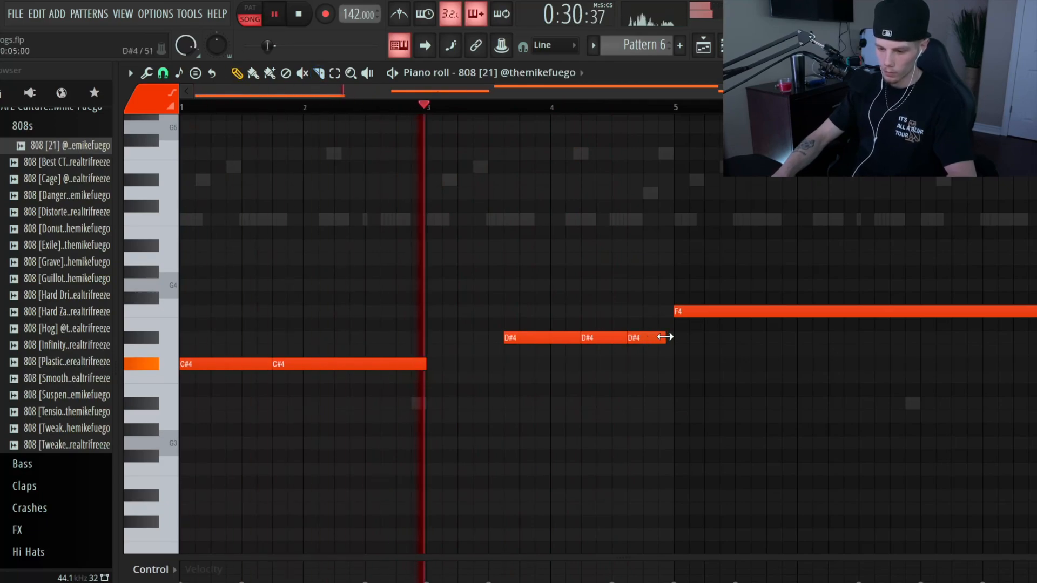
{"action": "left_click_drag", "start_coordinate": [660, 337], "coordinate": [672, 338]}
- Shorten the bar 5 F4 to one bar and add a second one-bar F4 at beat 2 of bar 6
{"action": "scroll", "coordinate": [534, 409], "scroll_direction": "down", "scroll_amount": 2}
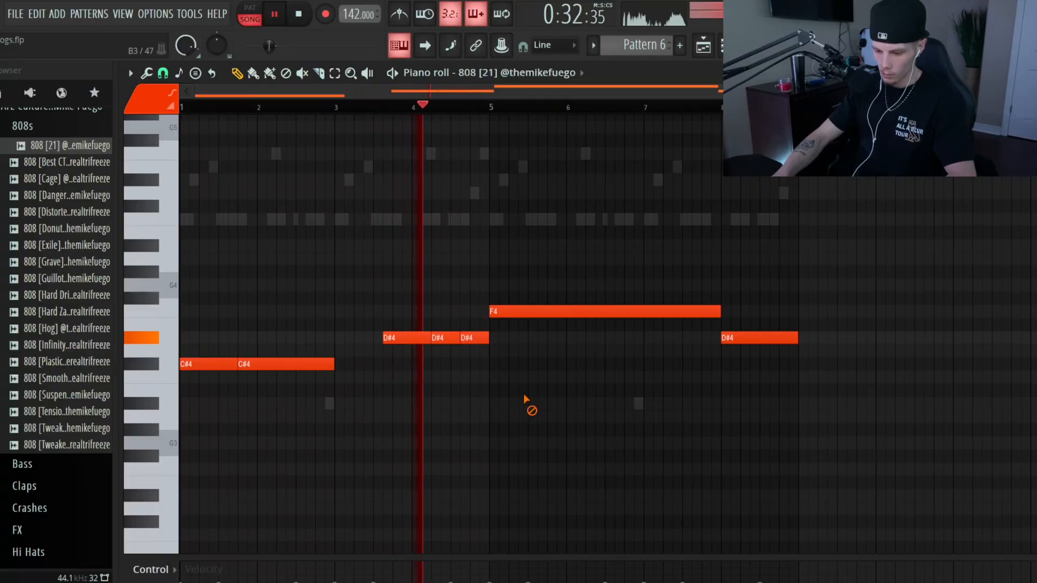
{"action": "left_click_drag", "start_coordinate": [716, 313], "coordinate": [565, 312]}
{"action": "left_click", "coordinate": [586, 311]}
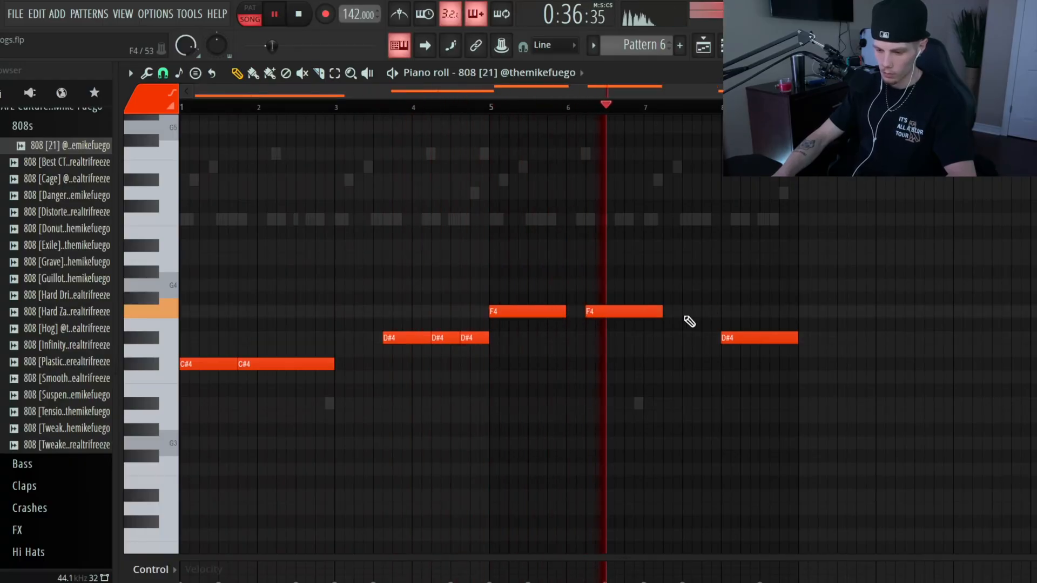
- Add a half-bar F4 at beat 4 of bar 7, and make the final D#4 run from beat 2 to the end of bar 8
{"action": "left_click", "coordinate": [705, 312]}
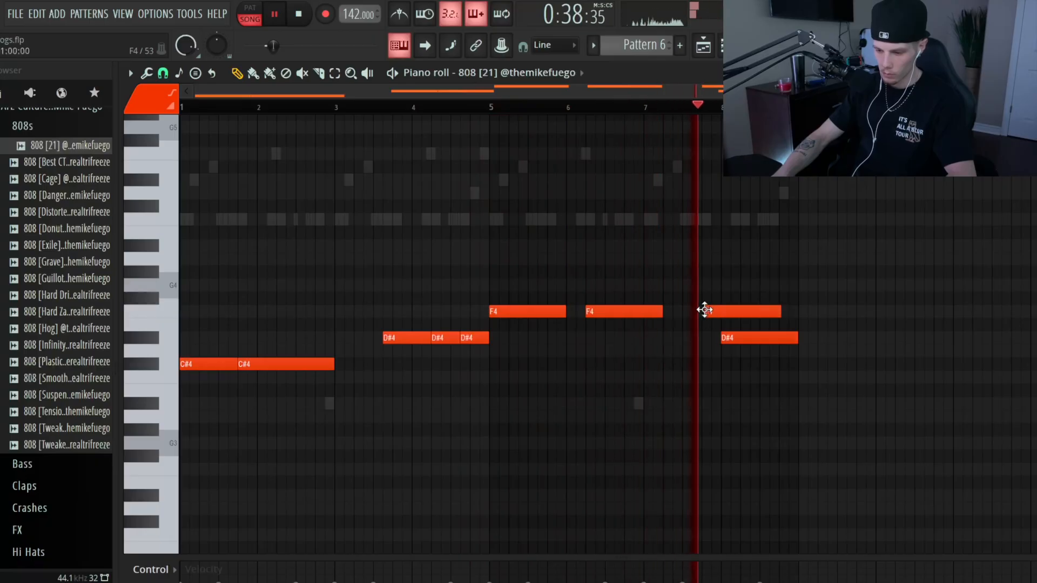
{"action": "left_click_drag", "start_coordinate": [779, 312], "coordinate": [765, 336]}
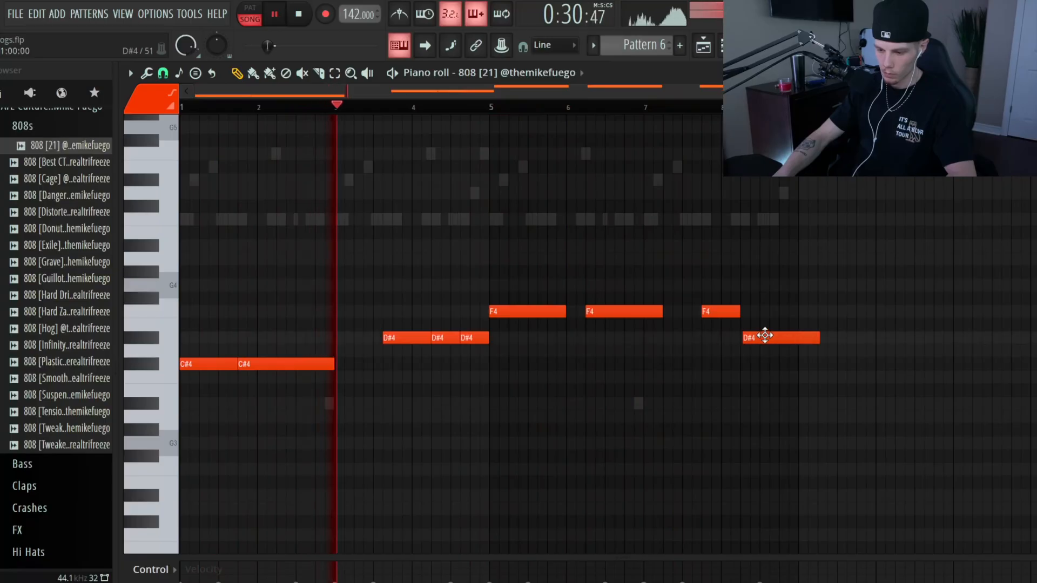
{"action": "scroll", "coordinate": [751, 341], "scroll_direction": "up", "scroll_amount": 4}
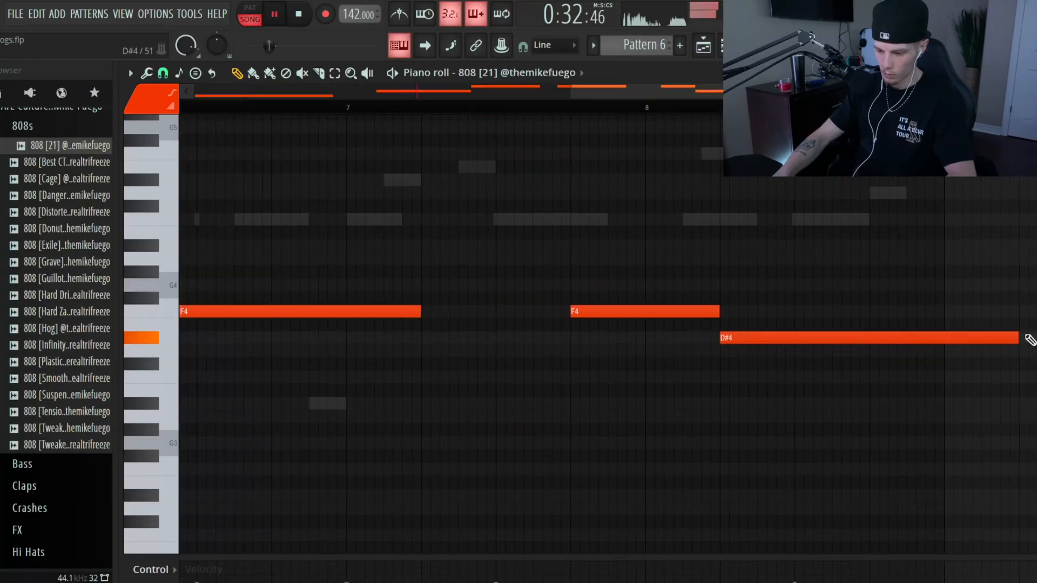
{"action": "left_click_drag", "start_coordinate": [934, 347], "coordinate": [943, 347]}
- Add a D#4 slide note at the start of bar 8 and shorten it to one beat
{"action": "left_click", "coordinate": [163, 73]}
{"action": "left_click", "coordinate": [173, 246]}
{"action": "left_click", "coordinate": [666, 338]}
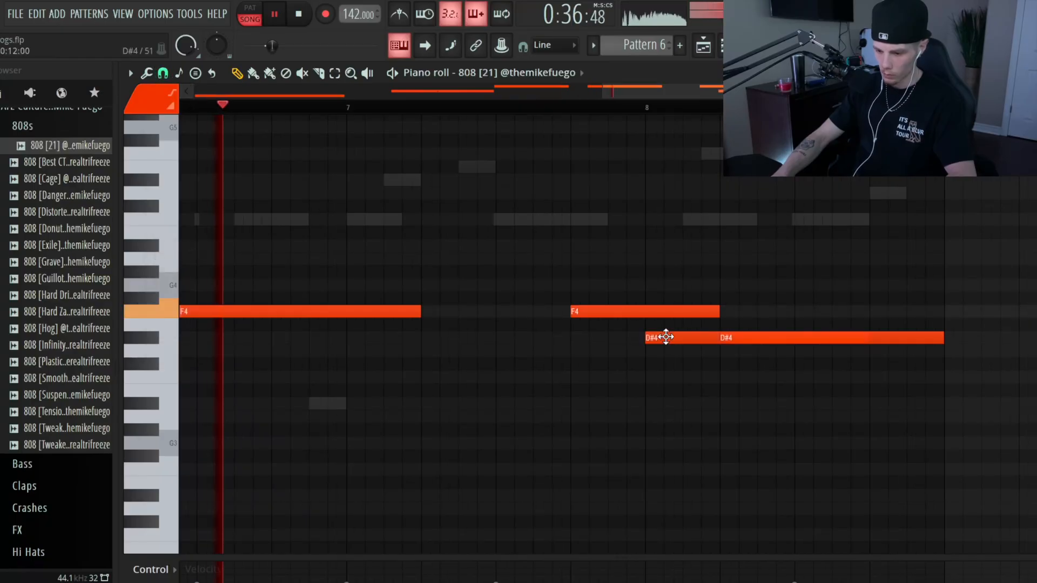
{"action": "double_click", "coordinate": [666, 337]}
{"action": "left_click", "coordinate": [419, 322]}
{"action": "left_click", "coordinate": [634, 368]}
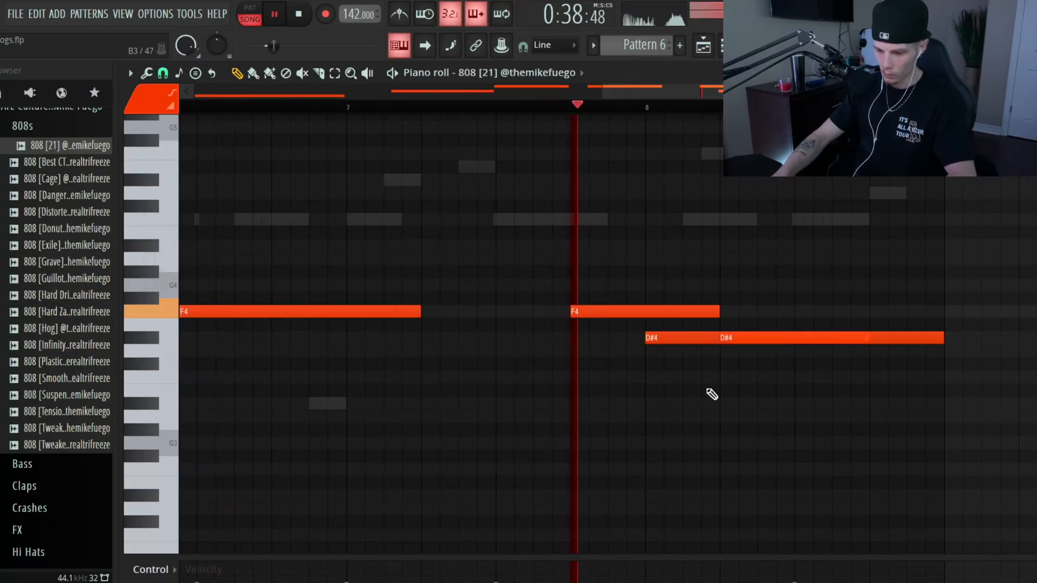
{"action": "left_click", "coordinate": [678, 339]}
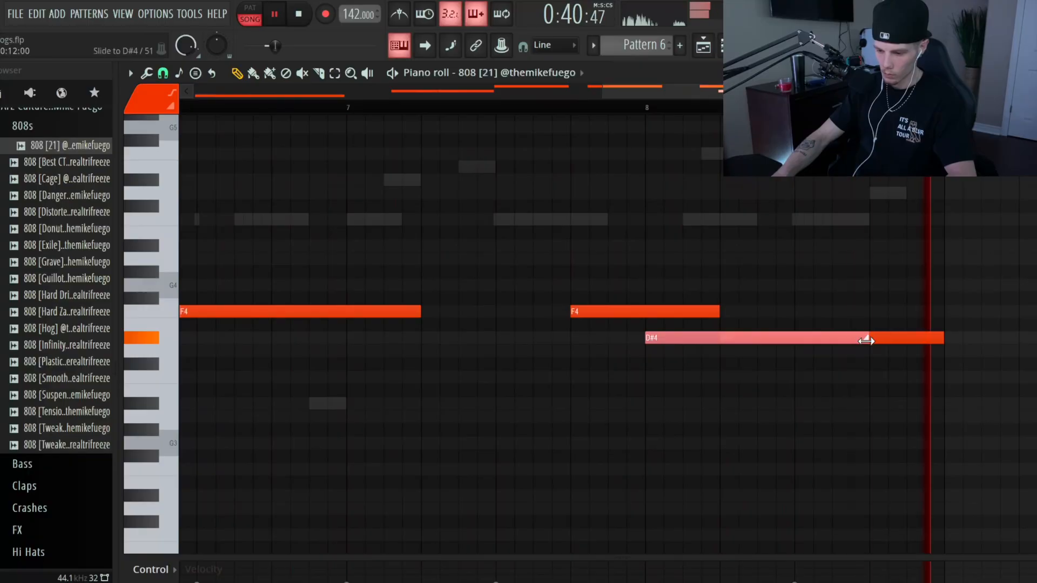
{"action": "left_click_drag", "start_coordinate": [867, 340], "coordinate": [700, 351]}
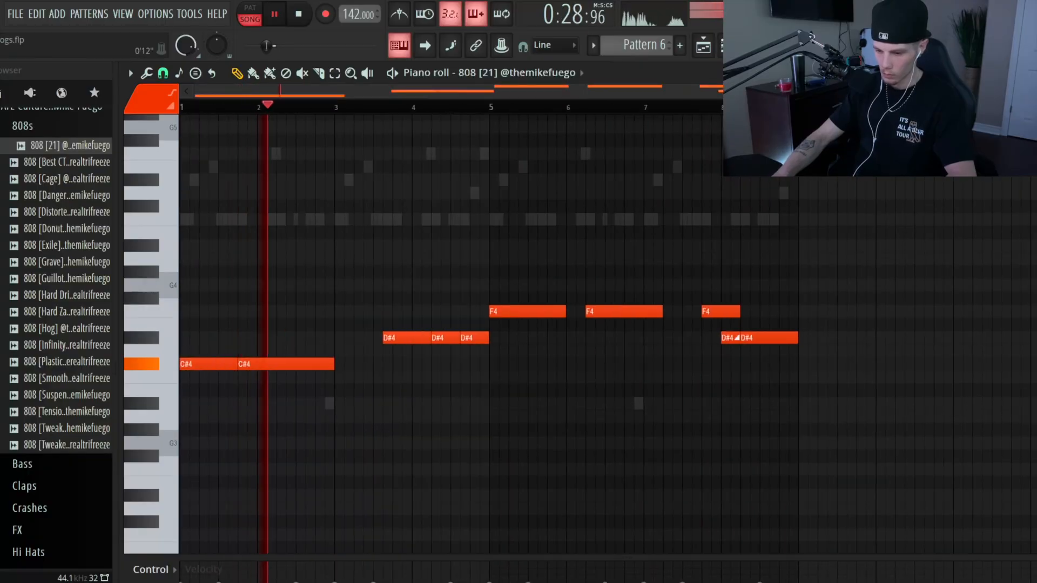
- Place kicks in bar 4 halfway through beat 1 at 31% velocity, at beat 2 and halfway through beat 3, plus one at bar 5
{"action": "key", "text": "F6"}
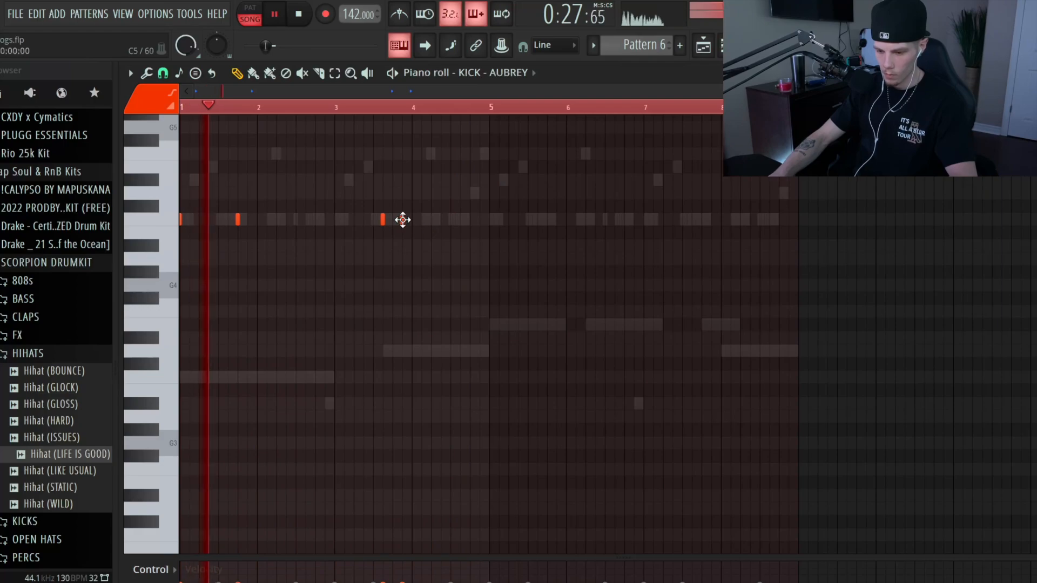
{"action": "left_click_drag", "start_coordinate": [402, 219], "coordinate": [431, 219]}
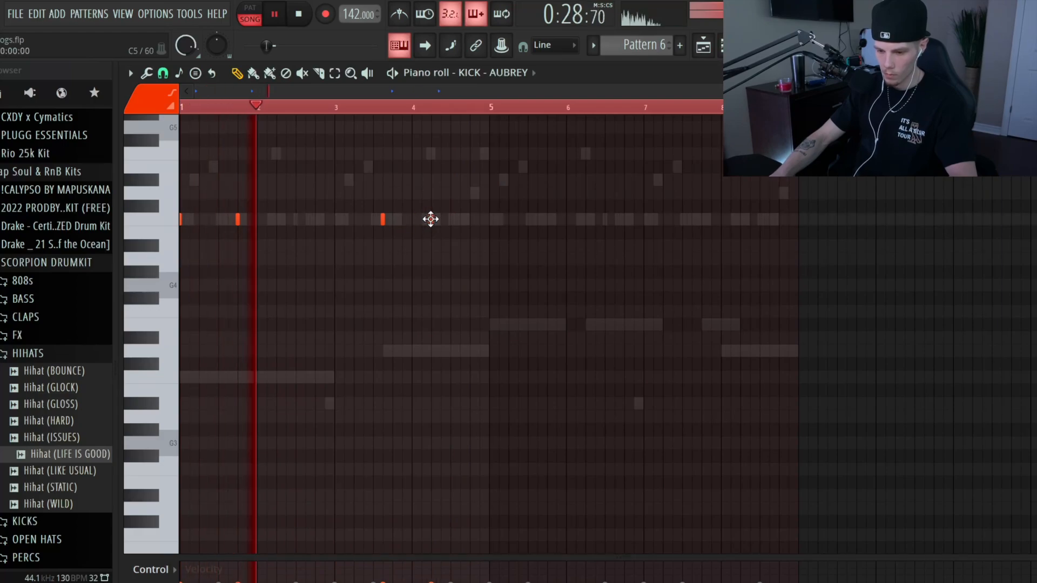
{"action": "scroll", "coordinate": [422, 229], "scroll_direction": "up", "scroll_amount": 4}
{"action": "left_click", "coordinate": [424, 223]}
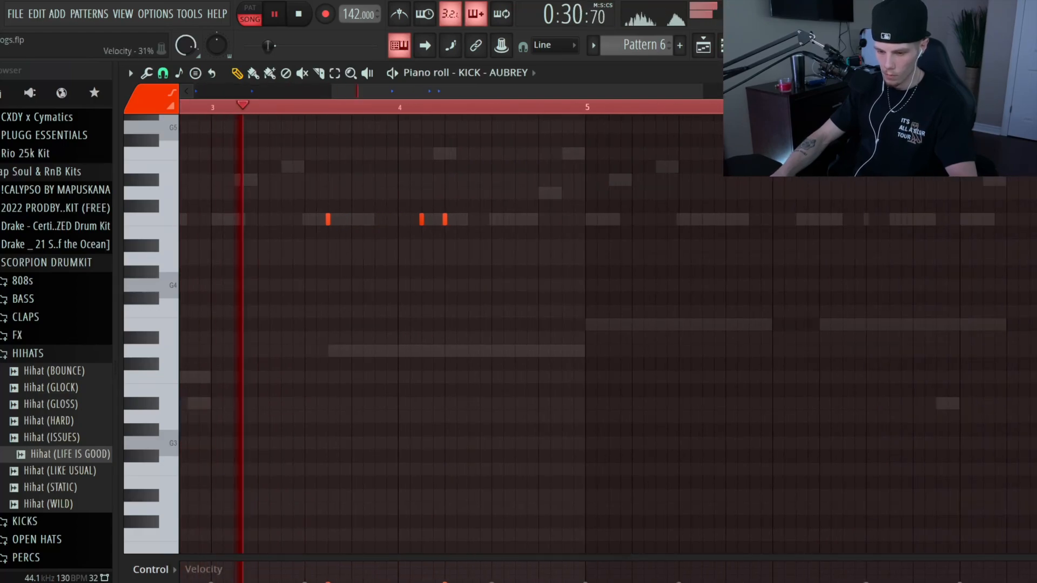
{"action": "key", "text": "space"}
{"action": "scroll", "coordinate": [486, 313], "scroll_direction": "down", "scroll_amount": 4}
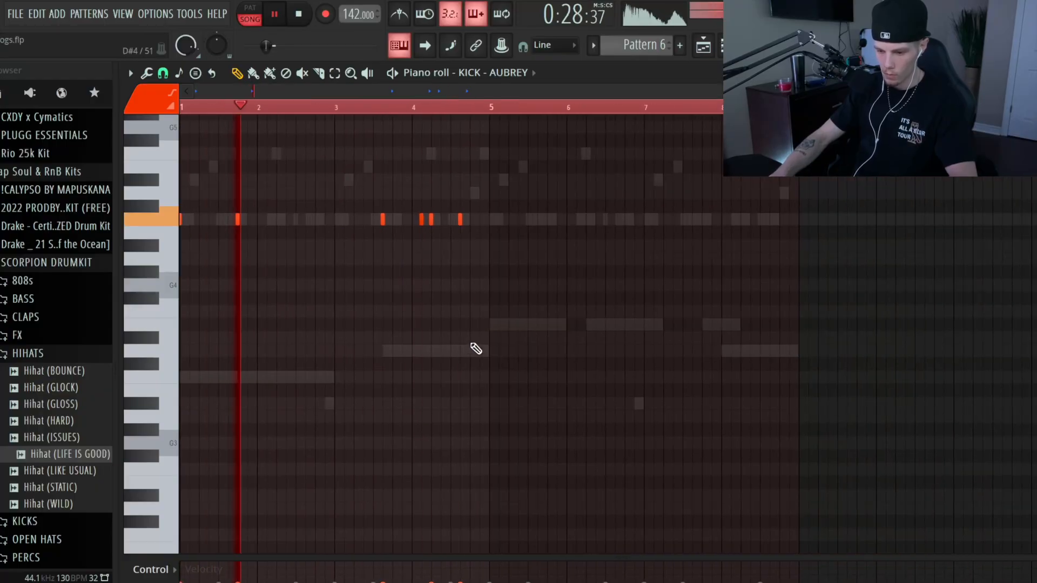
{"action": "left_click", "coordinate": [492, 222]}
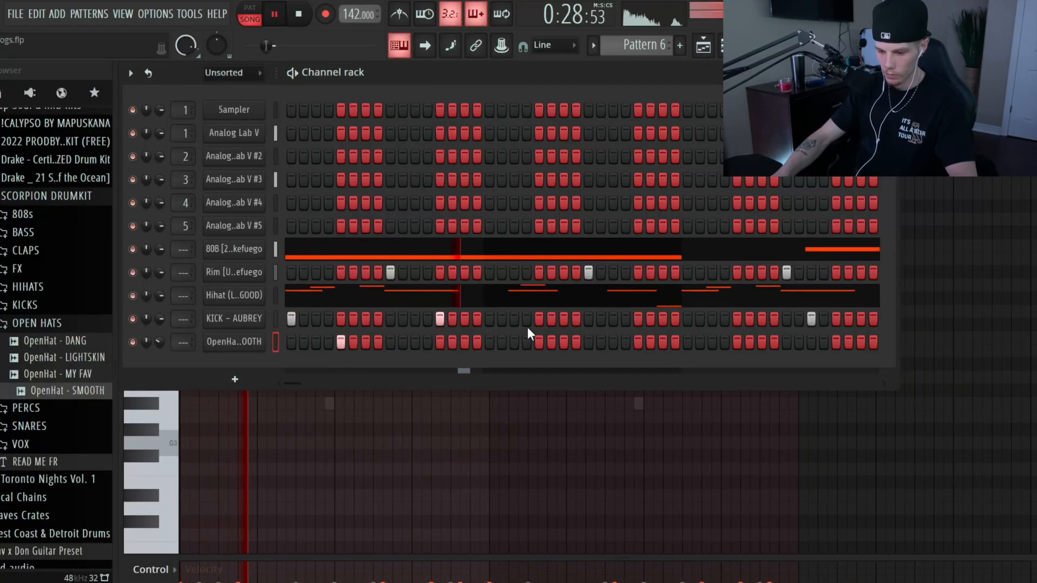
- Add an open hat hit on step 29 and snare hits on steps 19 and 47
{"action": "left_click", "coordinate": [640, 340]}
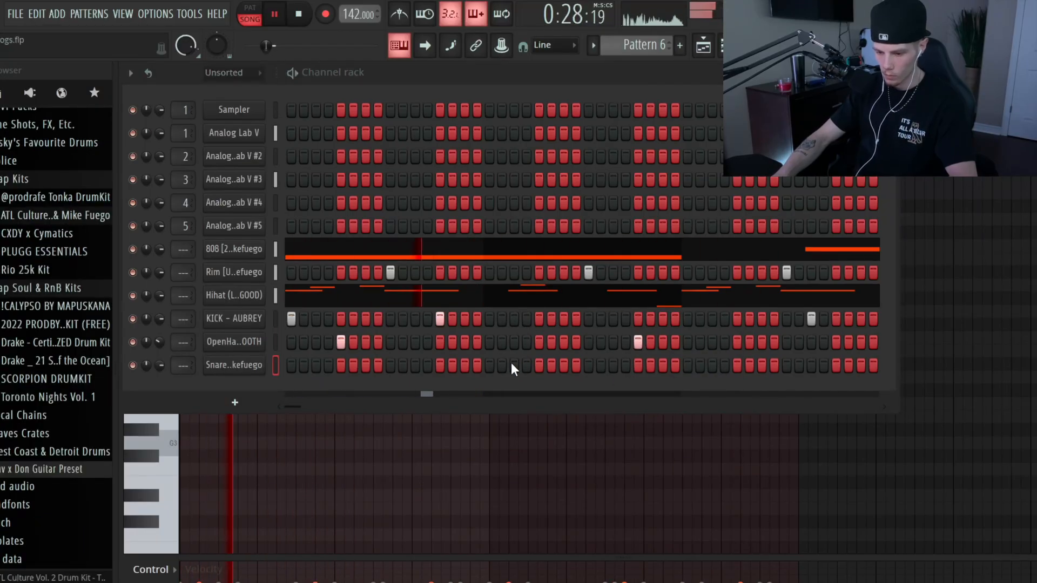
{"action": "left_click", "coordinate": [512, 364]}
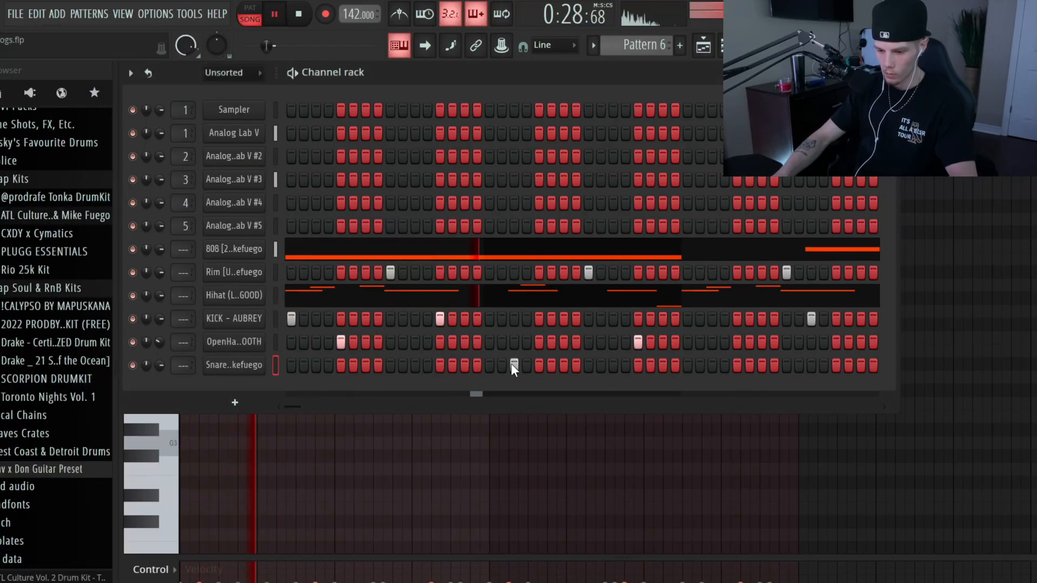
{"action": "left_click", "coordinate": [861, 365]}
- Add another snare hit early in bar 4 and copy the snare hits of bars 1 to 4 into bars 5 to 8
{"action": "right_click", "coordinate": [253, 369]}
{"action": "left_click", "coordinate": [327, 357]}
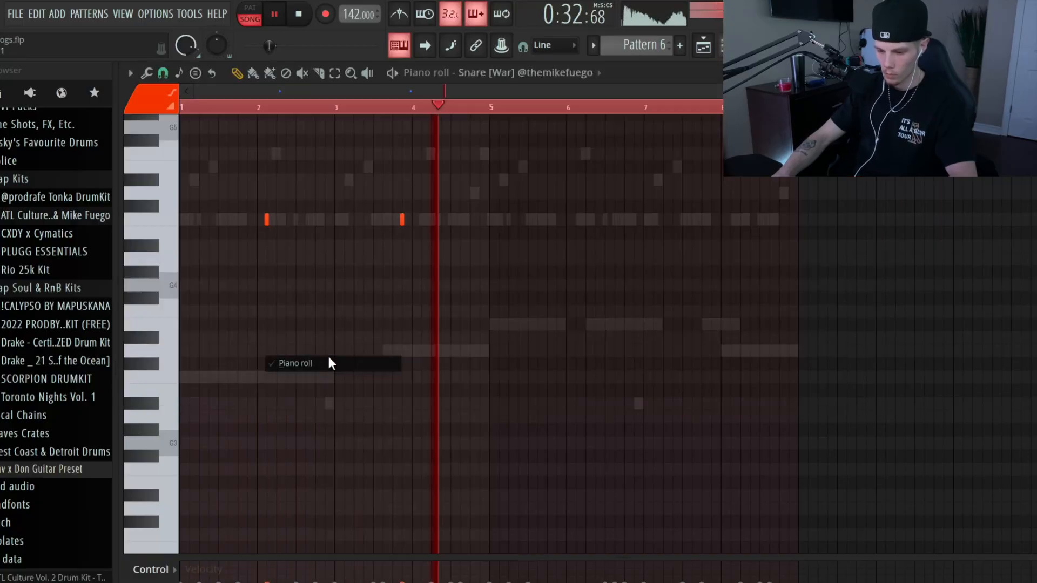
{"action": "left_click", "coordinate": [424, 219]}
{"action": "left_click_drag", "start_coordinate": [485, 248], "coordinate": [185, 198]}
{"action": "left_click_drag", "start_coordinate": [266, 216], "coordinate": [577, 211]}
{"action": "key", "text": "F6"}
- Stop playback, assign the six drum channels to mixer tracks 10 to 15, and lower all their faders to silence
{"action": "scroll", "coordinate": [16, 270], "scroll_direction": "up", "scroll_amount": 3}
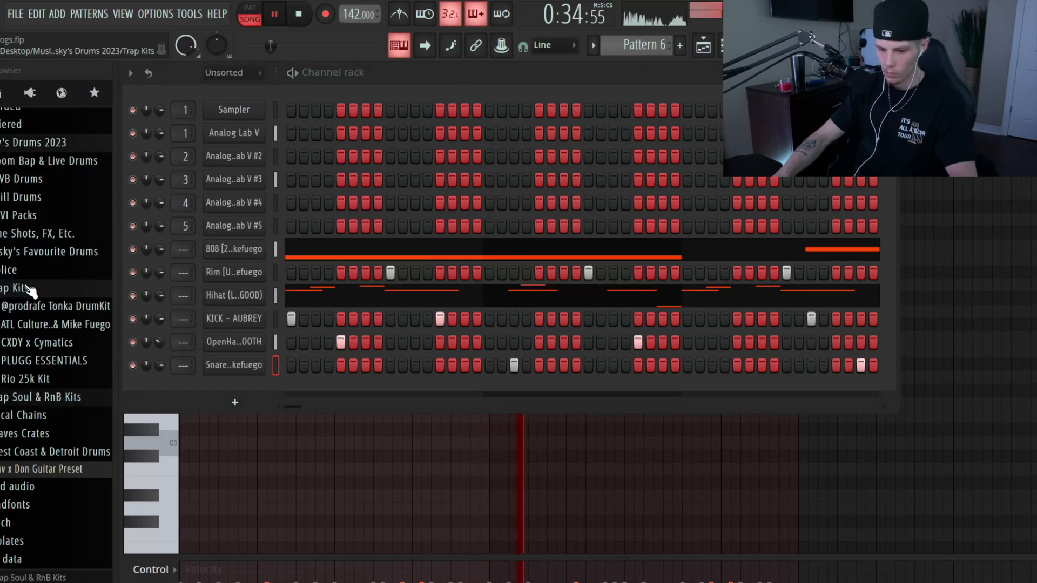
{"action": "scroll", "coordinate": [29, 286], "scroll_direction": "up", "scroll_amount": 3}
{"action": "key", "text": "space"}
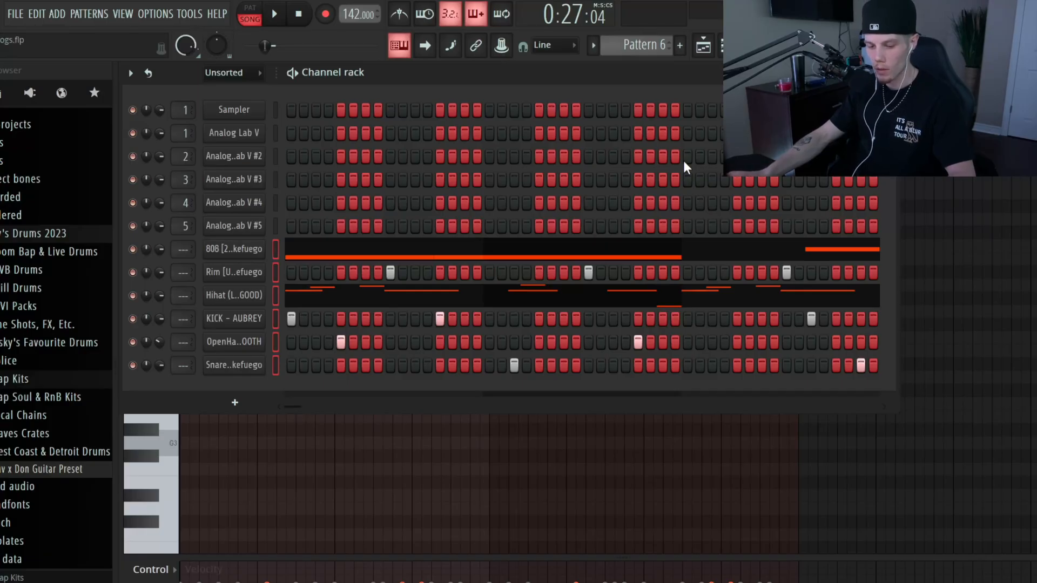
{"action": "key", "text": "F9"}
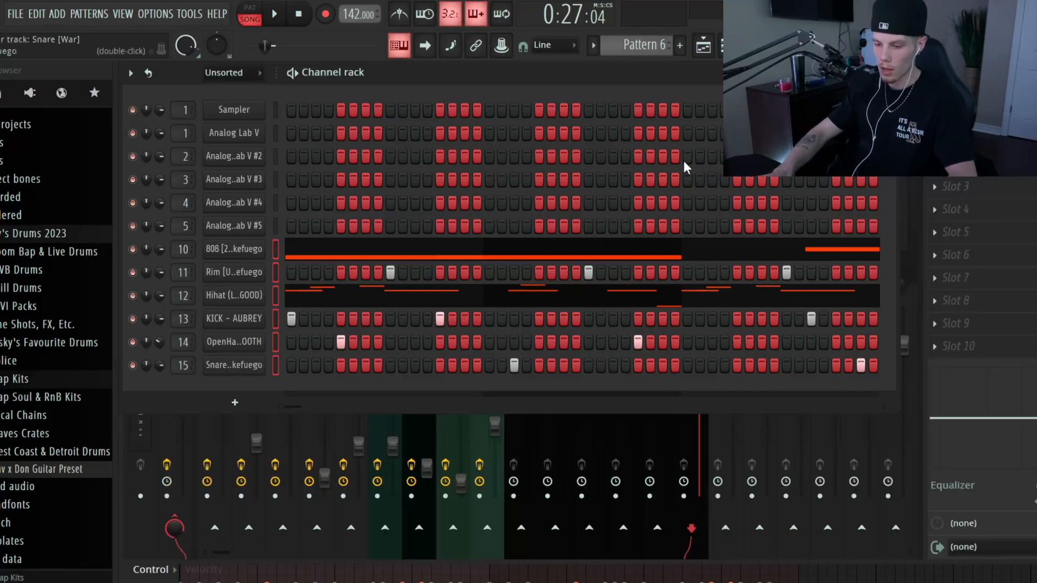
{"action": "key", "text": "F6"}
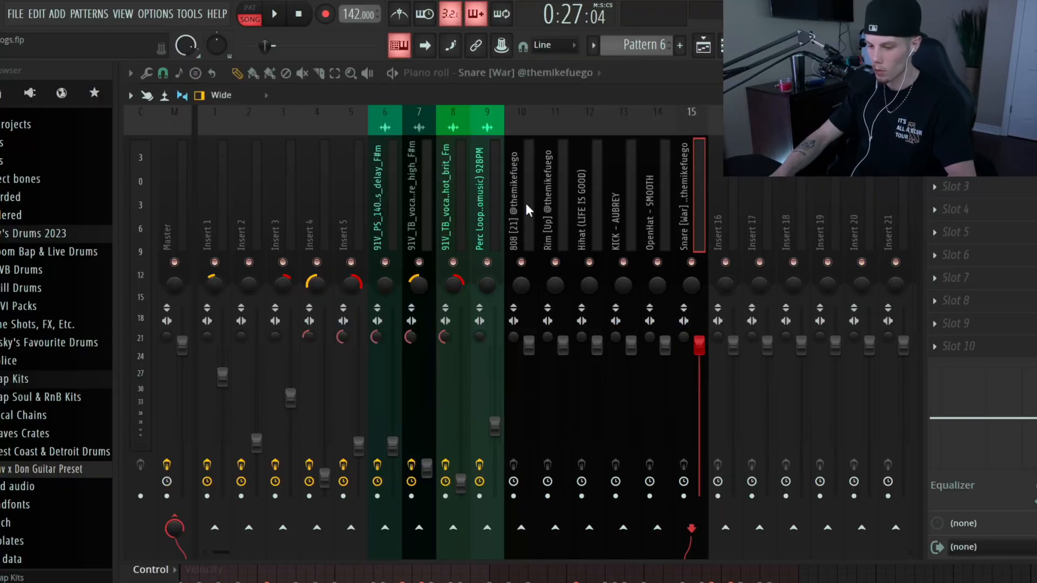
{"action": "left_click_drag", "start_coordinate": [526, 203], "coordinate": [685, 199]}
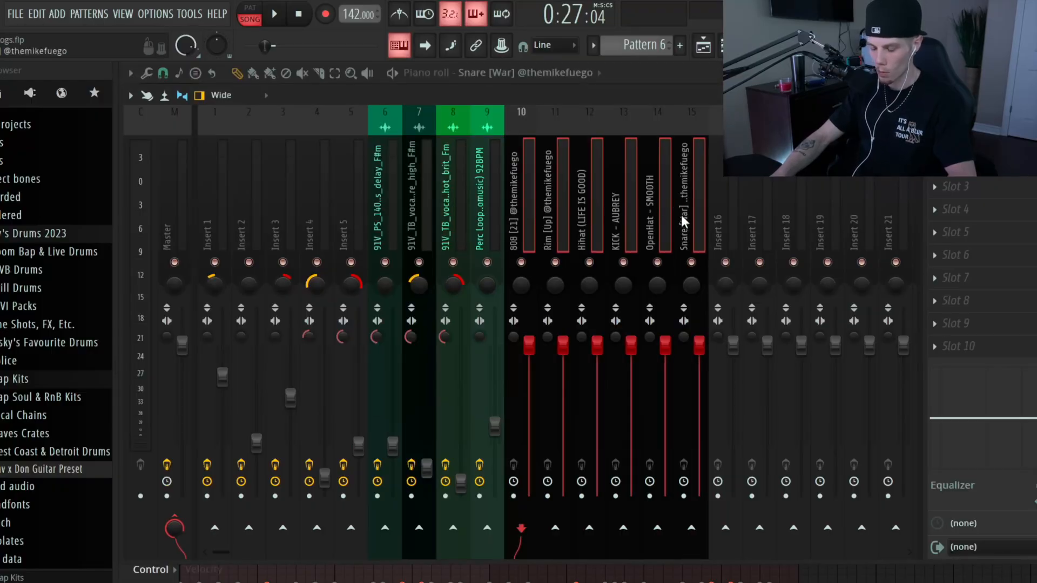
{"action": "left_click_drag", "start_coordinate": [631, 345], "coordinate": [630, 502]}
- Load Fruity Compressor on Insert 16 with the Drums preset
{"action": "left_click", "coordinate": [721, 232]}
{"action": "left_click", "coordinate": [935, 141]}
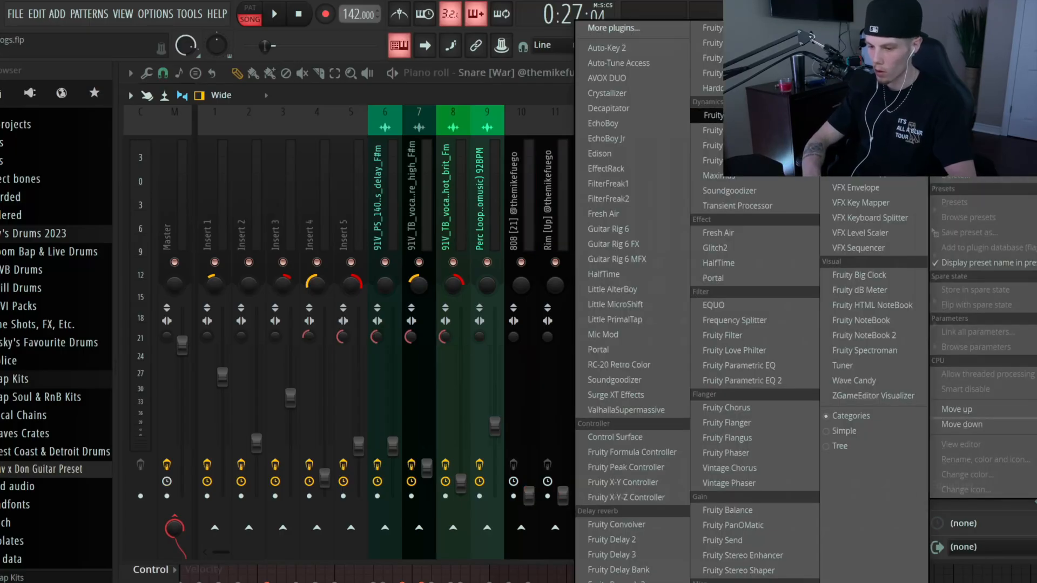
{"action": "left_click", "coordinate": [713, 115]}
{"action": "left_click", "coordinate": [171, 146]}
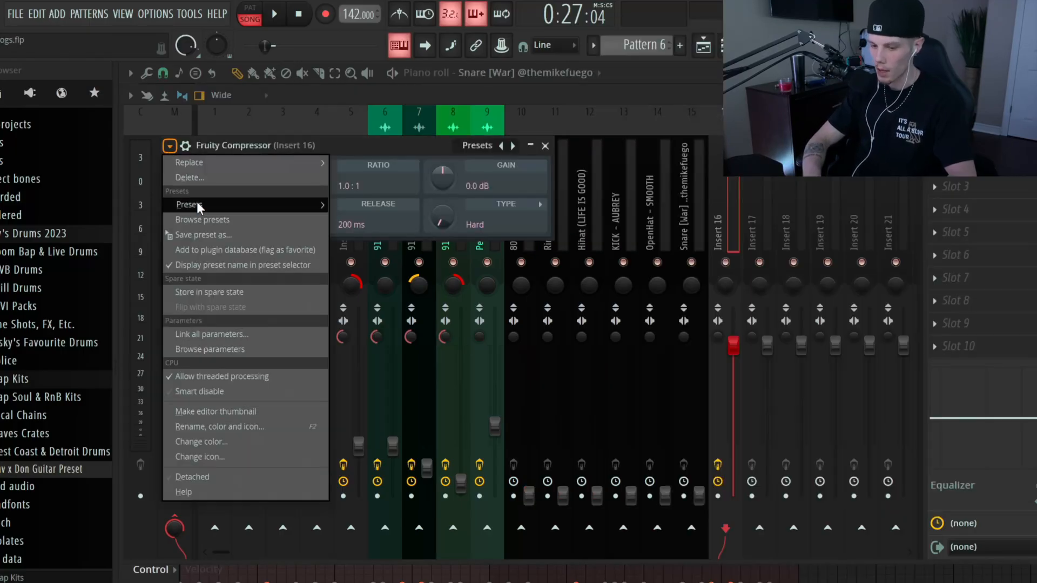
{"action": "mouse_move", "coordinate": [200, 205]}
{"action": "left_click", "coordinate": [379, 484]}
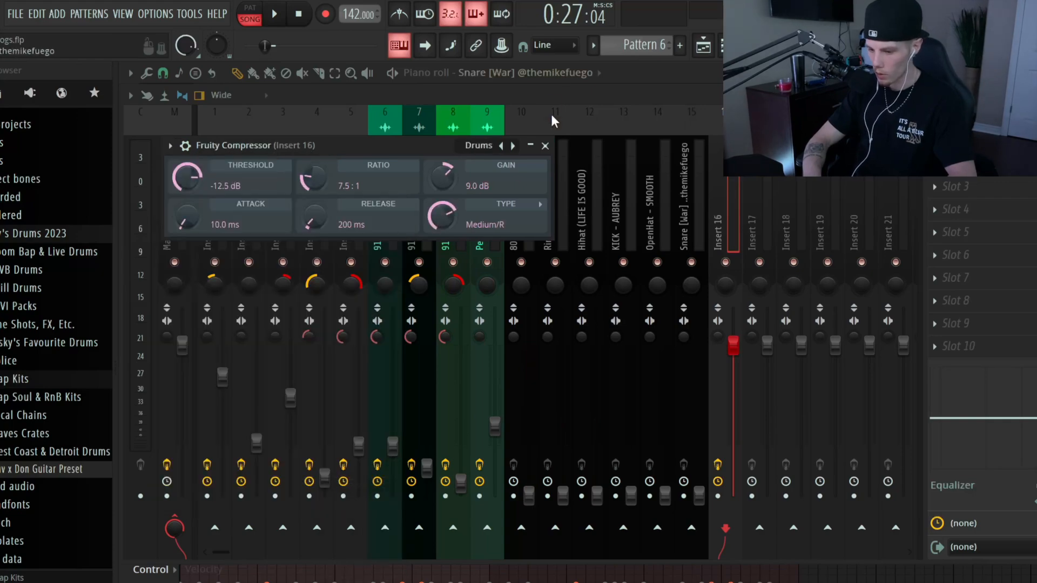
{"action": "left_click", "coordinate": [545, 146]}
- Route mixer tracks 11 to 15, from the rim to the snare, to Insert 16
{"action": "left_click_drag", "start_coordinate": [674, 214], "coordinate": [563, 209]}
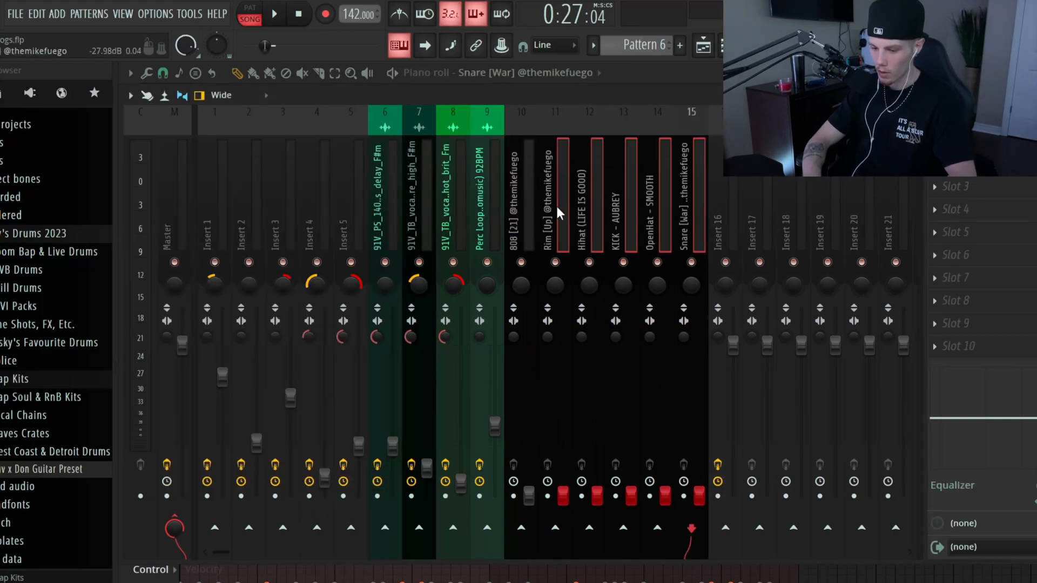
{"action": "right_click", "coordinate": [725, 528]}
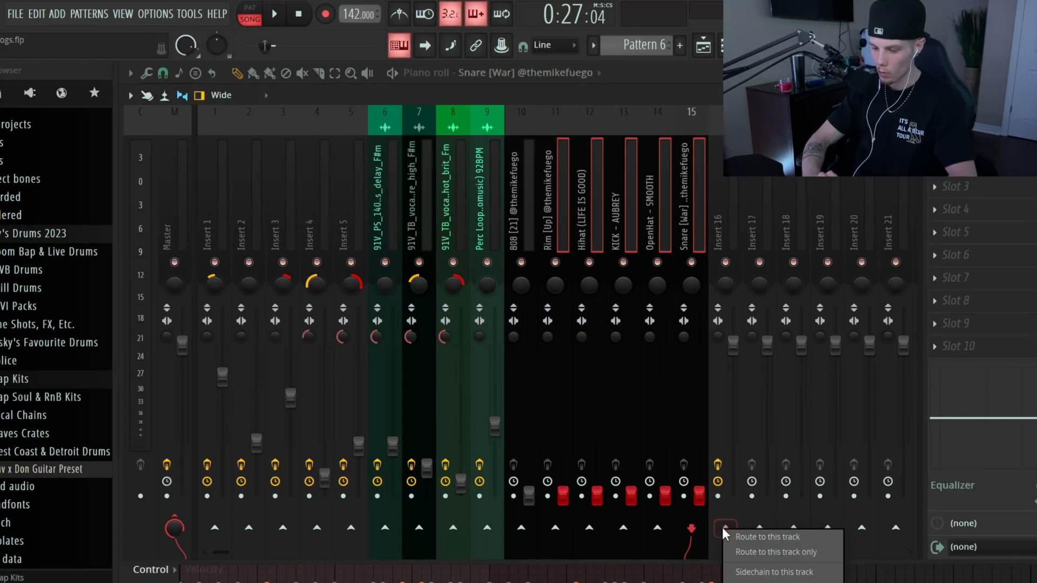
{"action": "left_click", "coordinate": [756, 532]}
- Raise the drum faders during playback, setting the rim highest, followed by kick, open hat, hi-hat and snare
{"action": "left_click", "coordinate": [559, 213]}
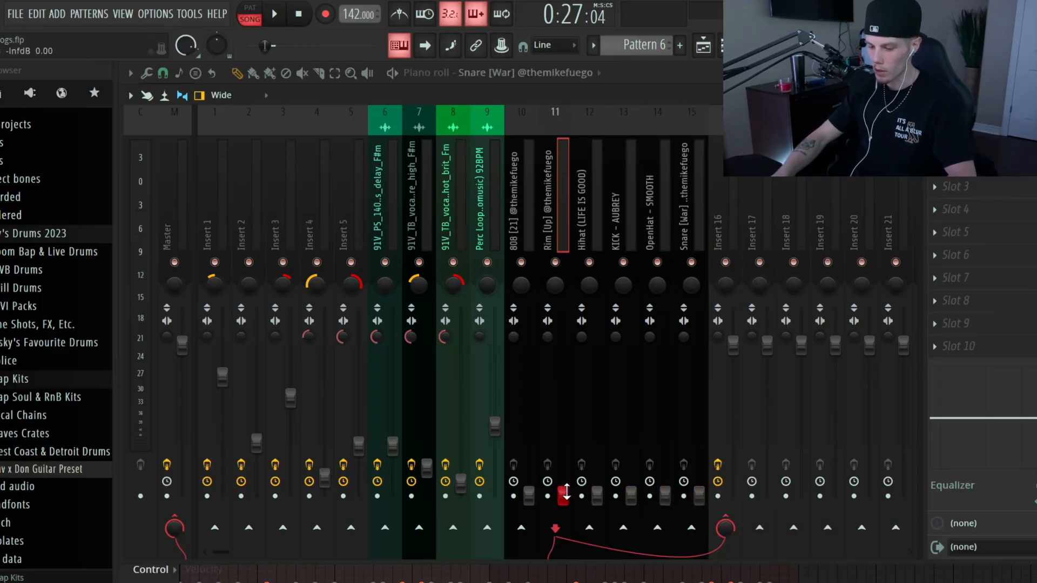
{"action": "mouse_move", "coordinate": [563, 405]}
{"action": "left_mouse_down"}
{"action": "mouse_move", "coordinate": [563, 423]}
{"action": "mouse_move", "coordinate": [563, 414]}
{"action": "left_mouse_up"}
{"action": "left_click_drag", "start_coordinate": [597, 497], "coordinate": [596, 459]}
{"action": "left_click", "coordinate": [631, 495]}
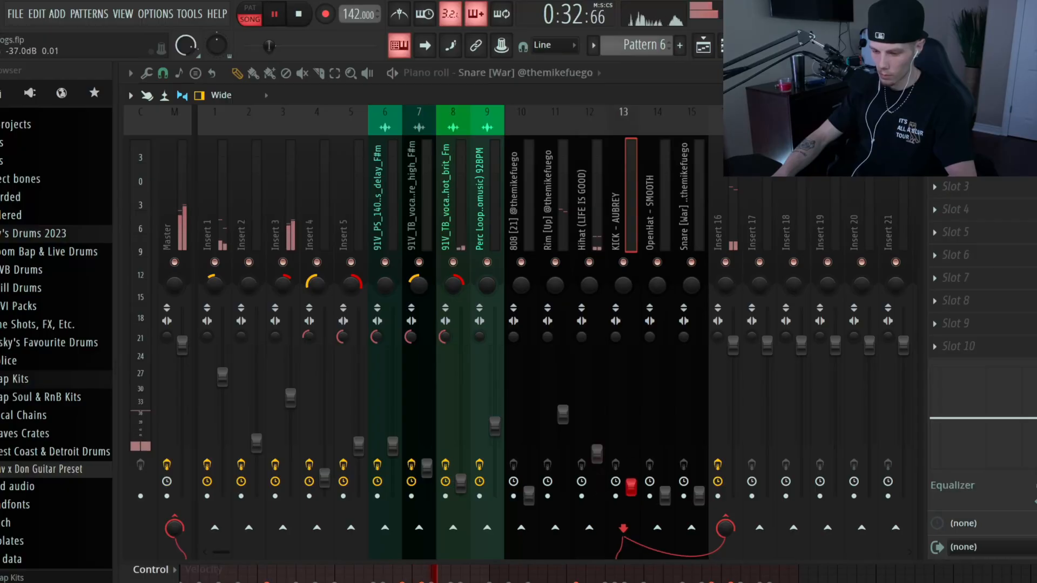
{"action": "left_click_drag", "start_coordinate": [631, 434], "coordinate": [630, 432]}
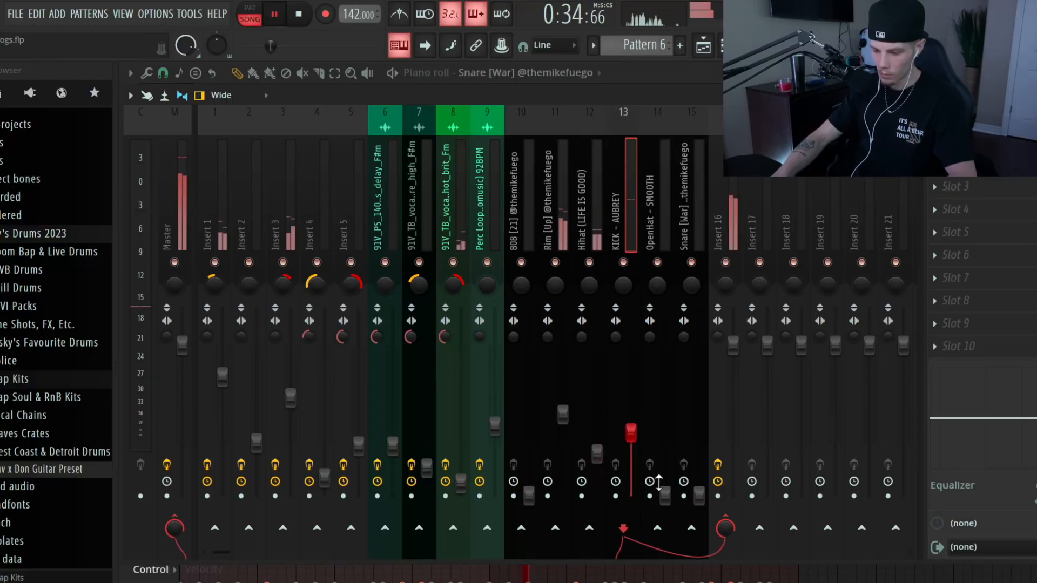
{"action": "left_click_drag", "start_coordinate": [665, 495], "coordinate": [665, 448]}
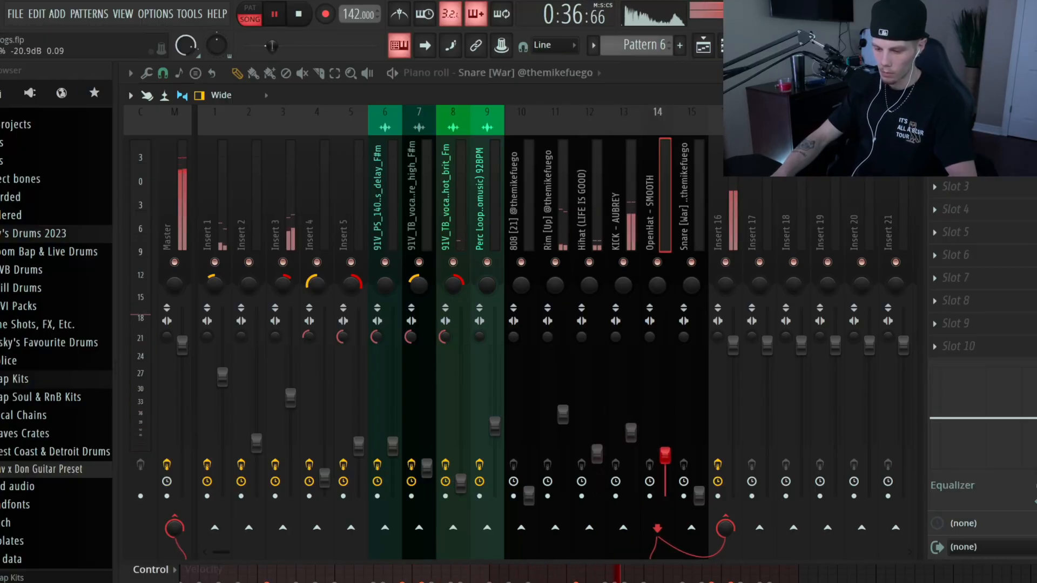
{"action": "left_click_drag", "start_coordinate": [698, 493], "coordinate": [699, 458]}
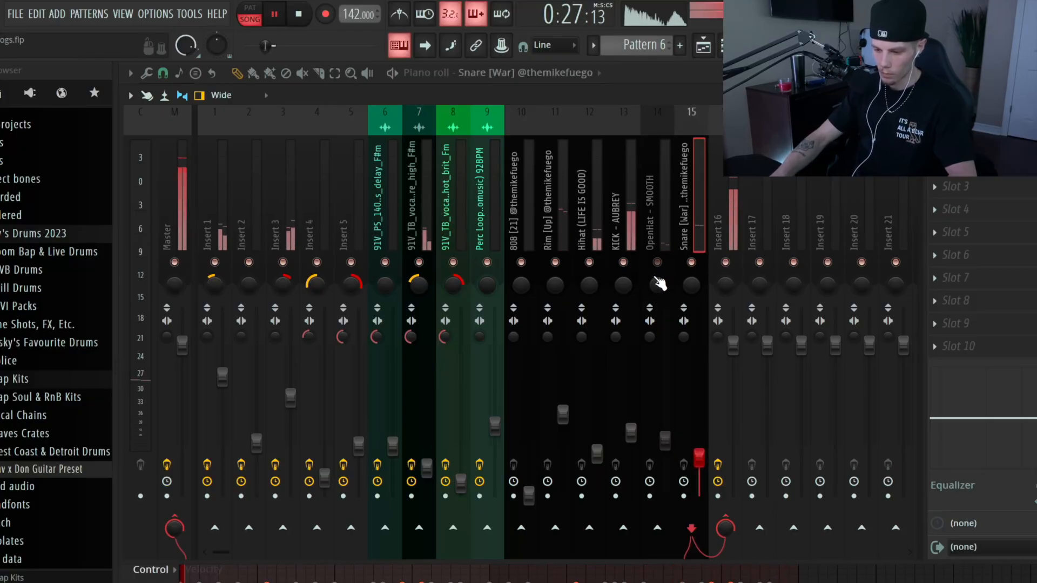
- Pan the open hat slightly left and the snare slightly right, and raise the 808 fader to just below its default level
{"action": "left_click_drag", "start_coordinate": [658, 281], "coordinate": [696, 289]}
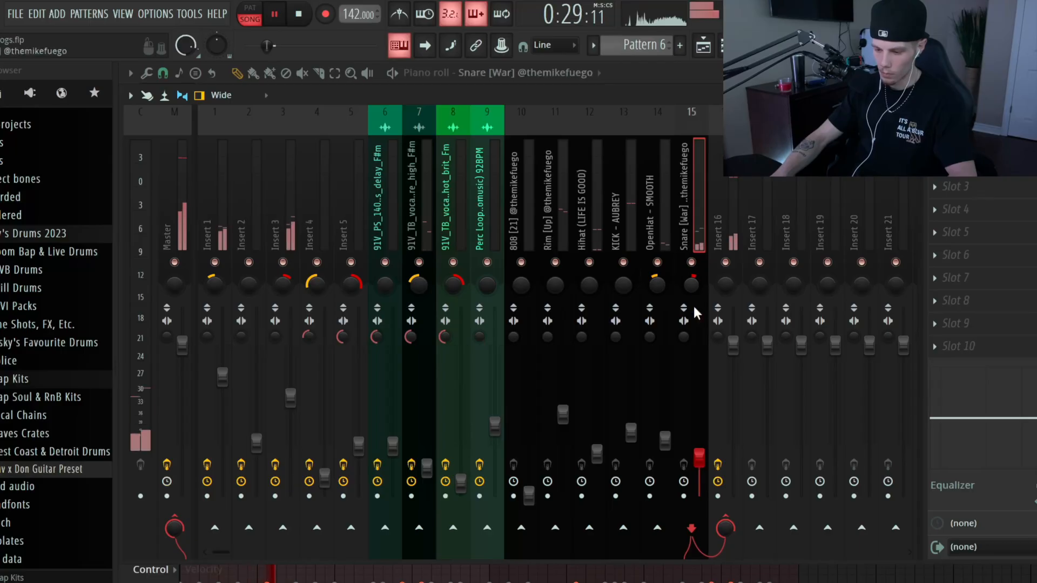
{"action": "left_click_drag", "start_coordinate": [529, 496], "coordinate": [529, 355]}
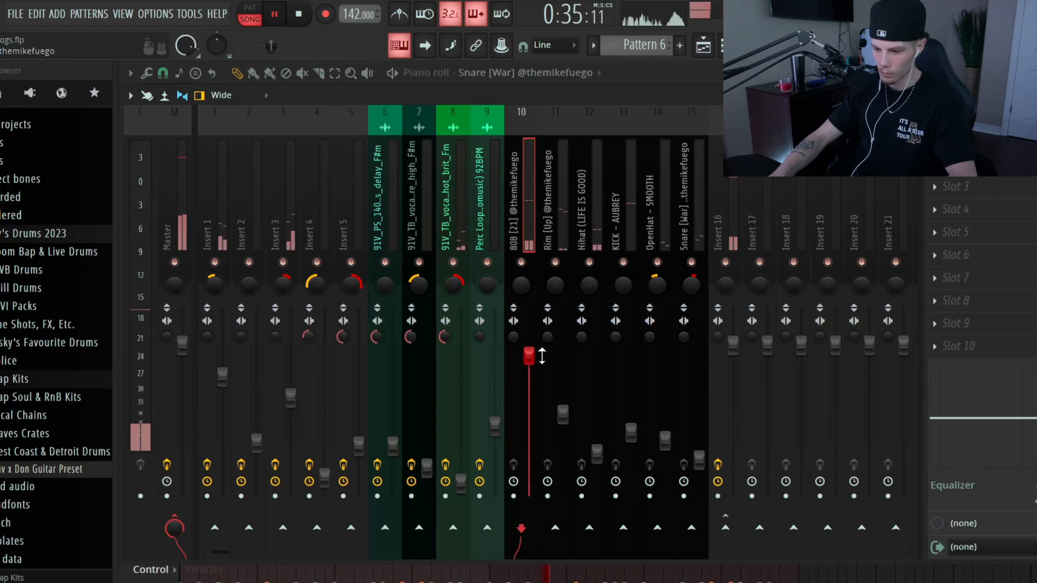
- Stop playback and split Pattern 6 by channel
{"action": "key", "text": "F5"}
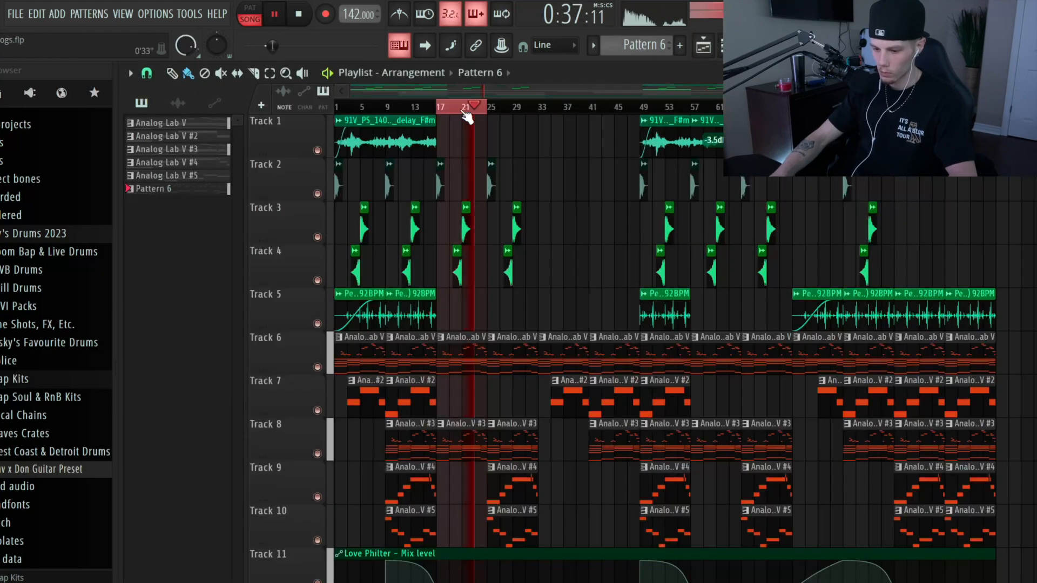
{"action": "scroll", "coordinate": [532, 360], "scroll_direction": "down", "scroll_amount": 1}
{"action": "scroll", "coordinate": [532, 359], "scroll_direction": "up", "scroll_amount": 1}
{"action": "key", "text": "space"}
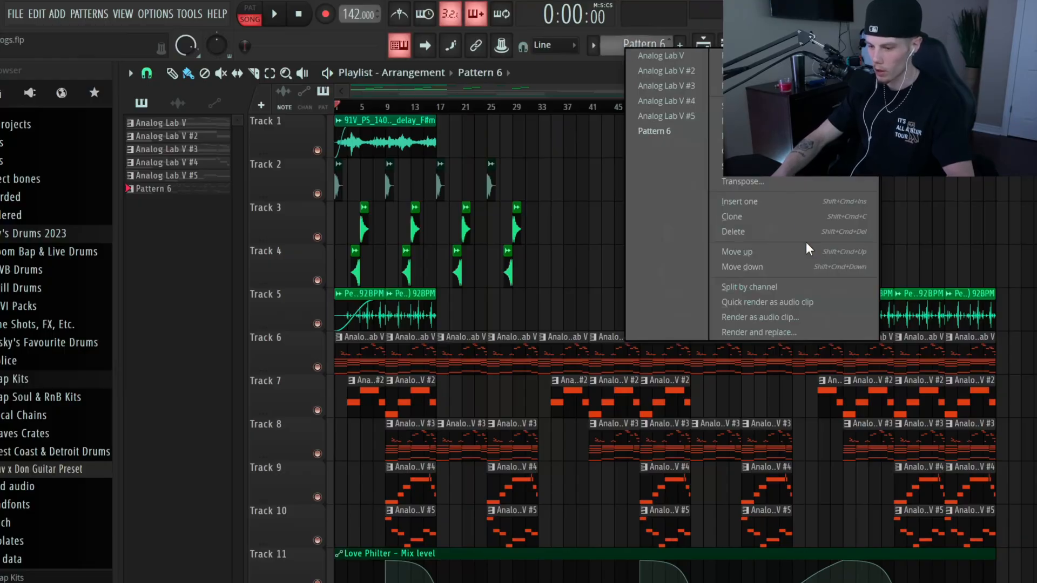
{"action": "left_click", "coordinate": [808, 286]}
- Select the split 808 and drum patterns and place them in the playlist from bar 17, on track 12 and the tracks below
{"action": "left_click", "coordinate": [195, 181]}
{"action": "left_click_drag", "start_coordinate": [192, 188], "coordinate": [200, 259]}
{"action": "left_click_drag", "start_coordinate": [194, 200], "coordinate": [437, 273]}
{"action": "scroll", "coordinate": [538, 314], "scroll_direction": "up", "scroll_amount": 4}
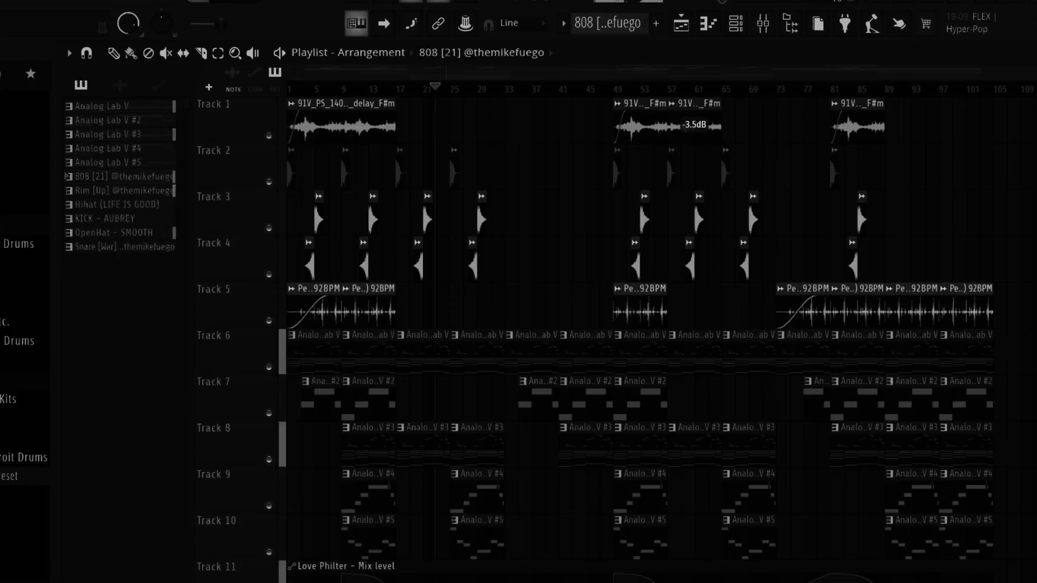
{"action": "scroll", "coordinate": [440, 282], "scroll_direction": "down", "scroll_amount": 3}
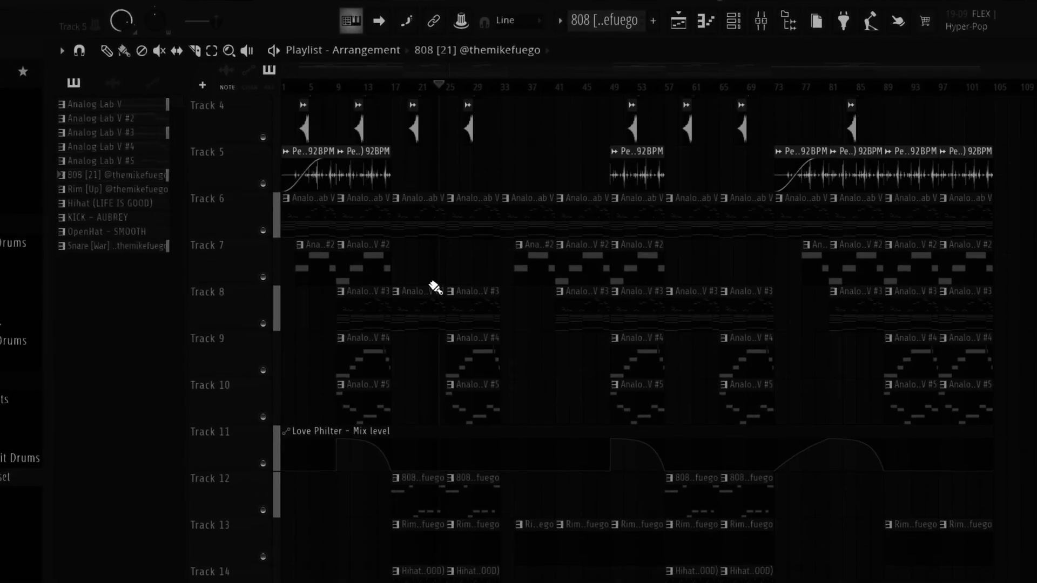